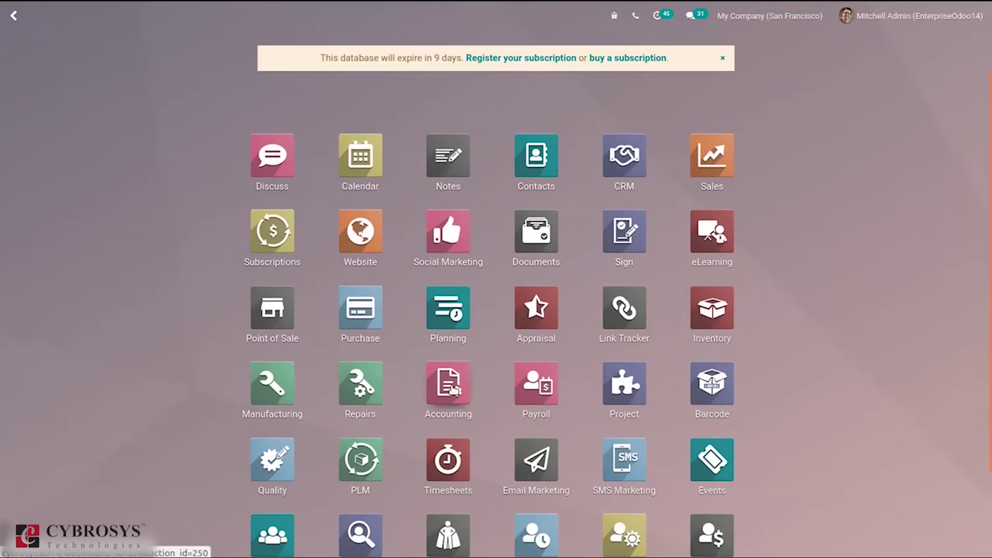
Open the Accounting app and look through the journal cards on its dashboard.
left_click(454, 390)
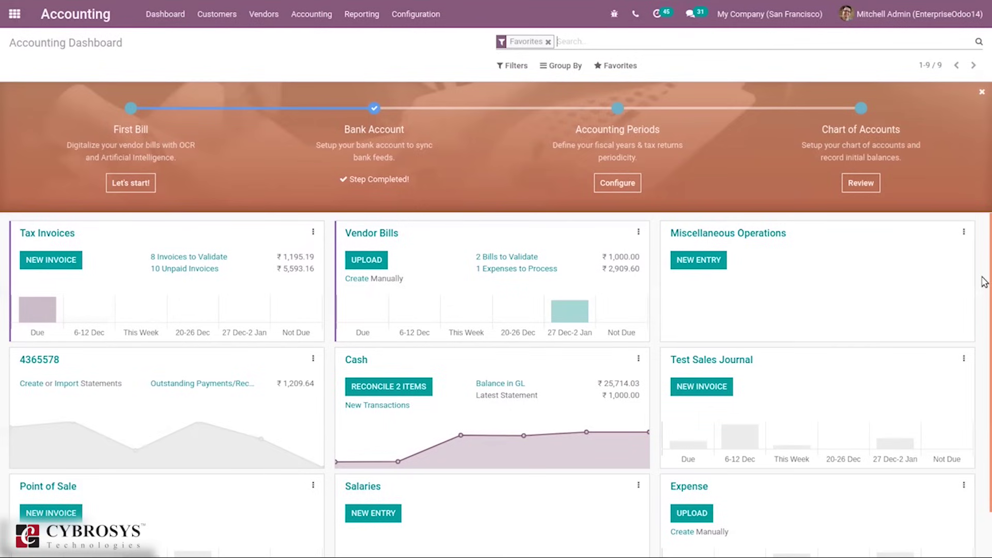
scroll(983, 335, "down", 1)
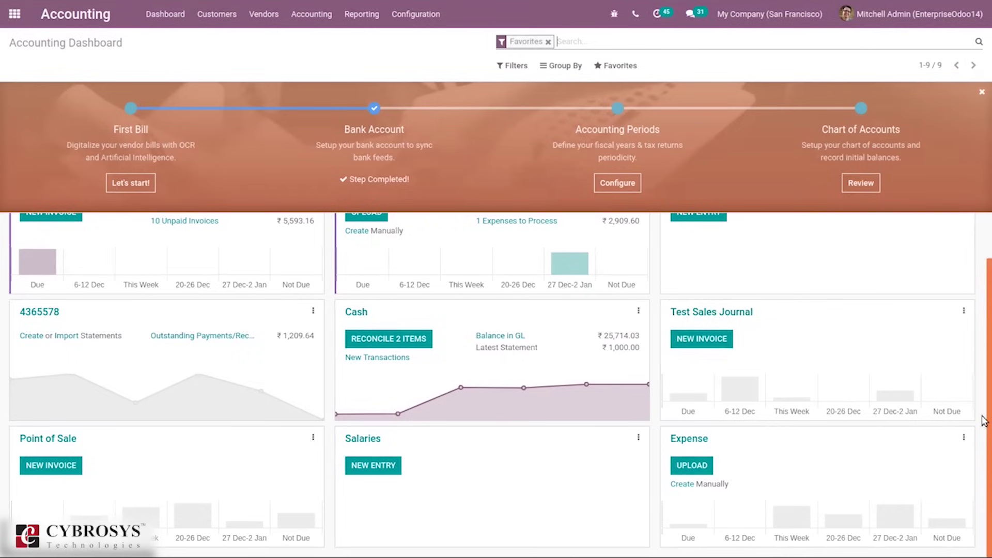
scroll(982, 300, "up", 1)
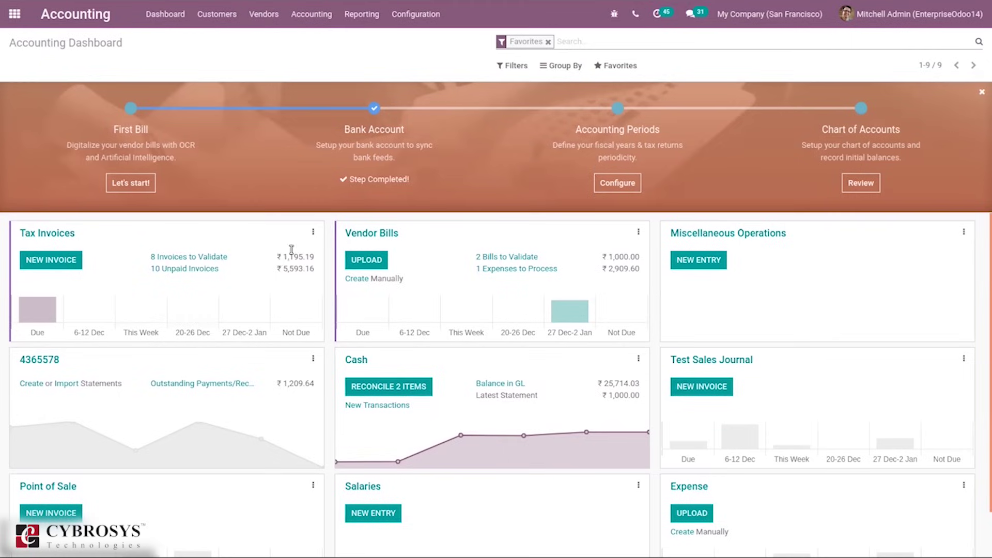
mouse_move(34, 309)
mouse_move(559, 320)
left_click_drag(985, 347, 984, 394)
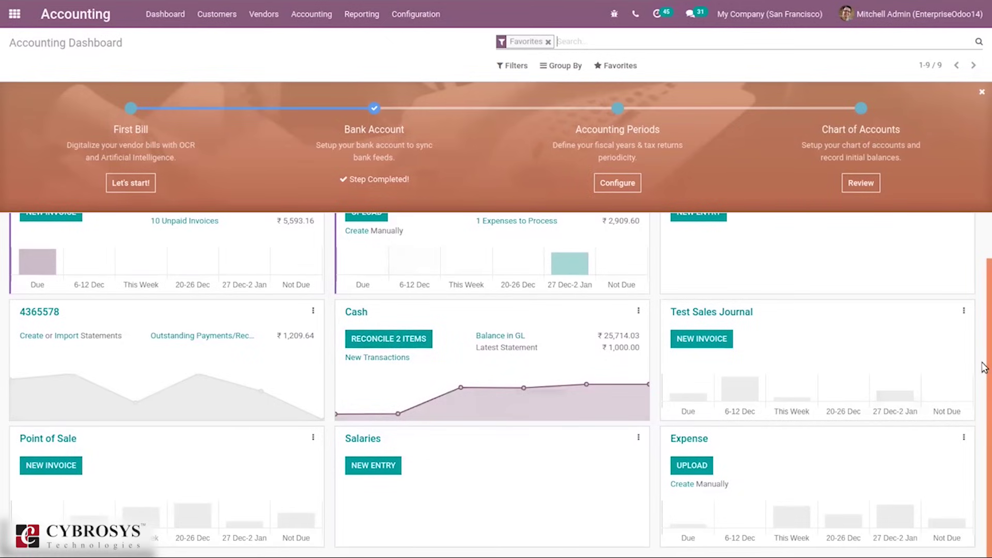
scroll(984, 336, "up", 1)
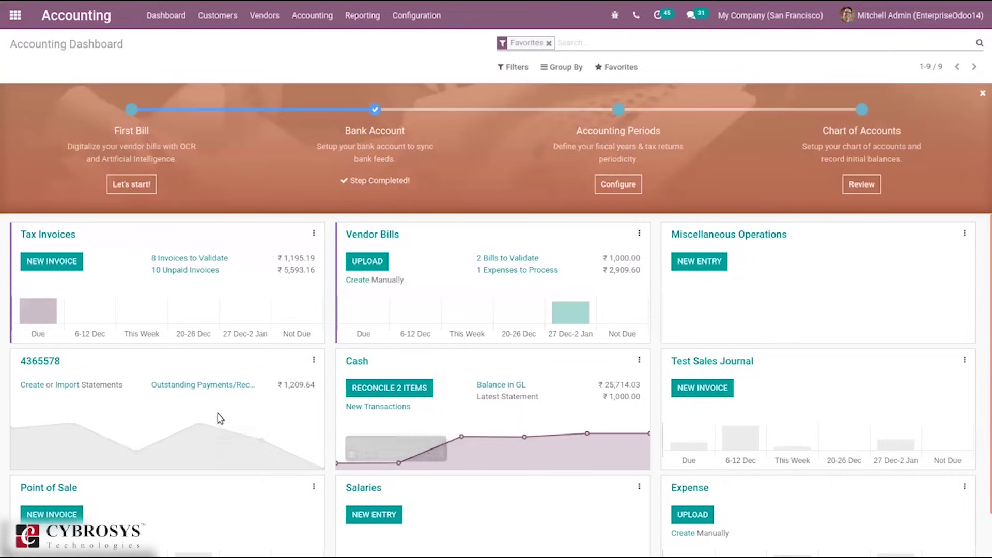
View the bank journal's outstanding payments and receipts report and return to the accounting dashboard.
left_click(178, 388)
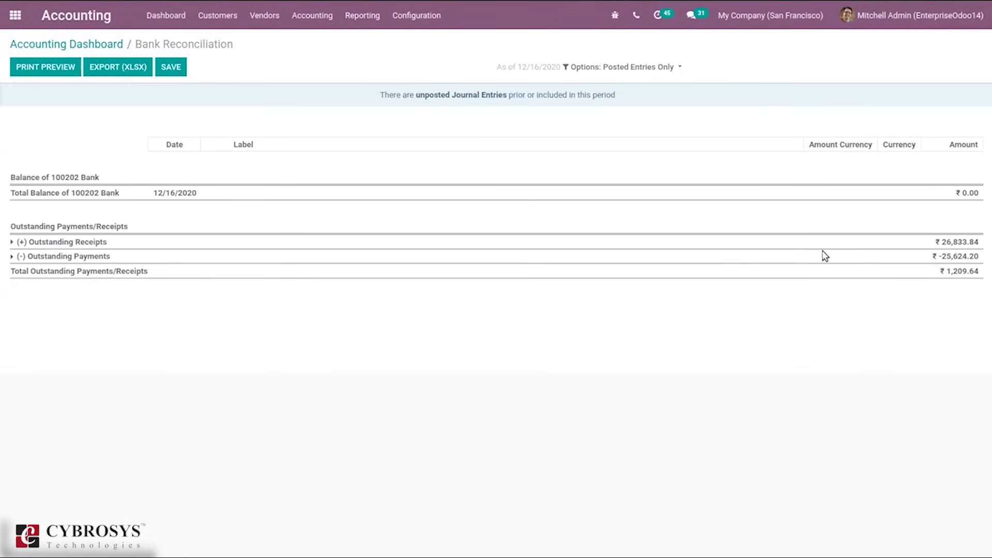
left_click(88, 48)
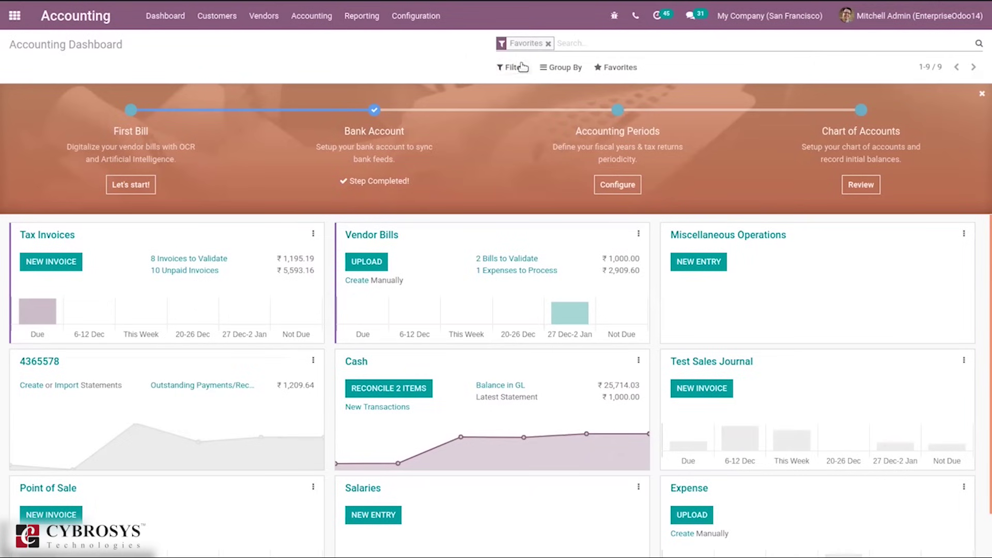
Remove the Favorites filter from the dashboard and show the options of the Exchange Difference journal card.
left_click(522, 67)
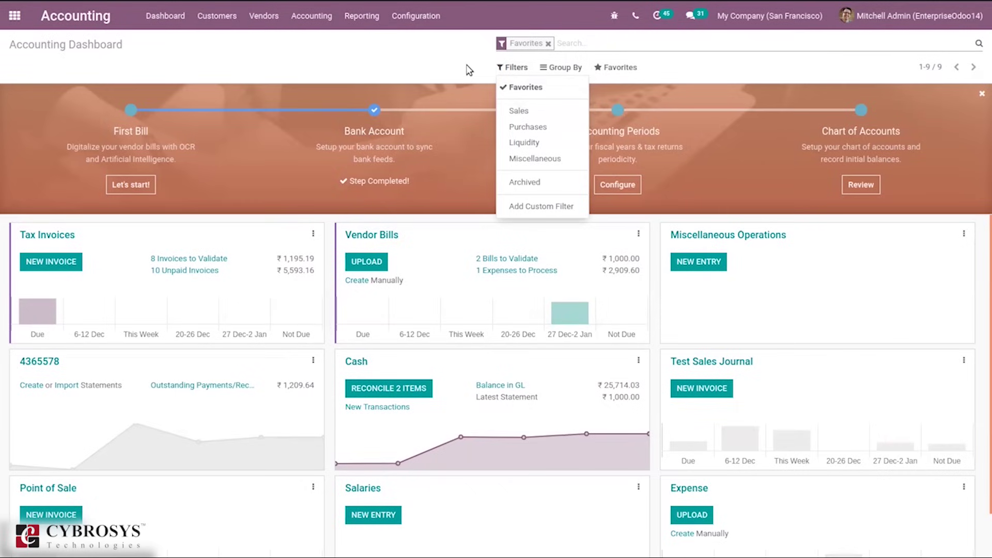
left_click(514, 83)
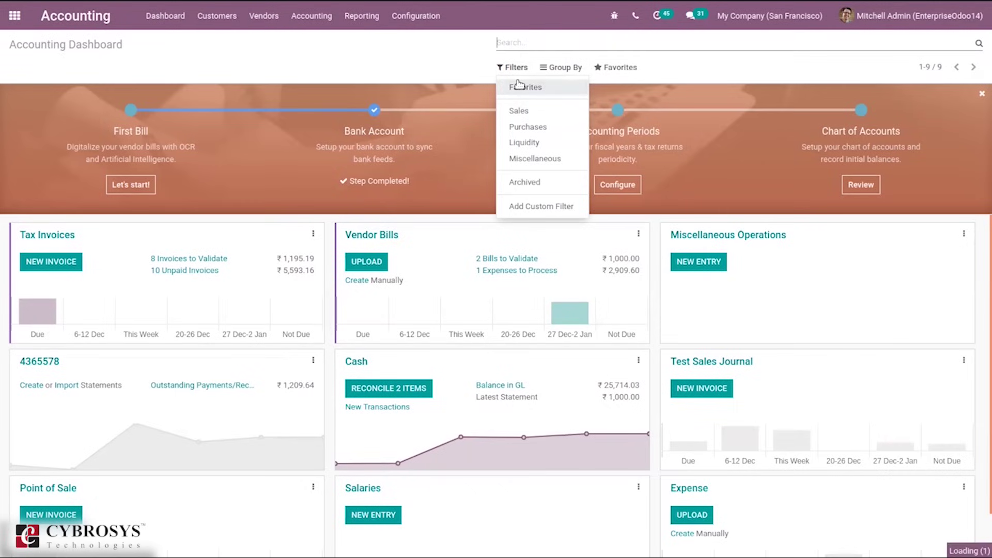
left_click(313, 362)
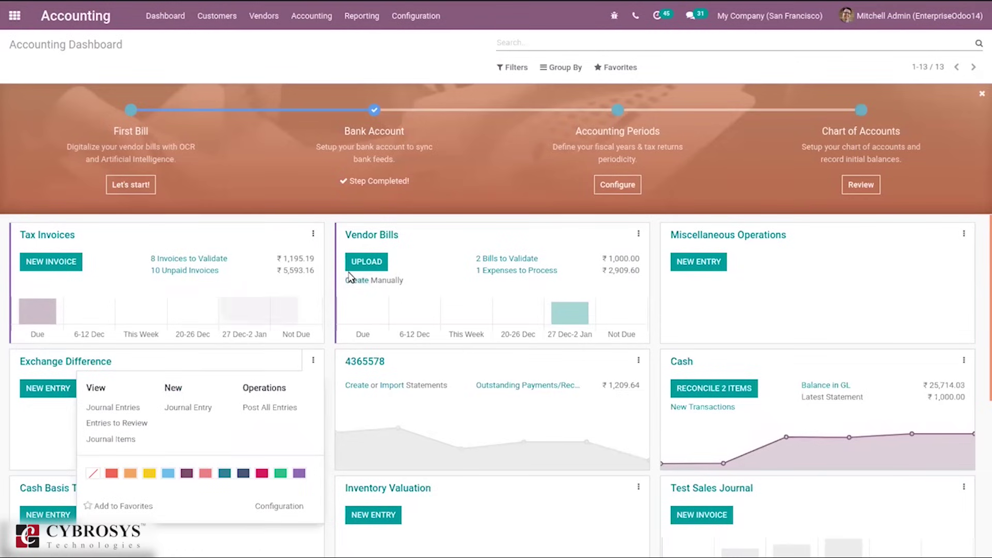
Set the Tax Invoices journal card's colour to red and check the card's other options.
left_click(313, 235)
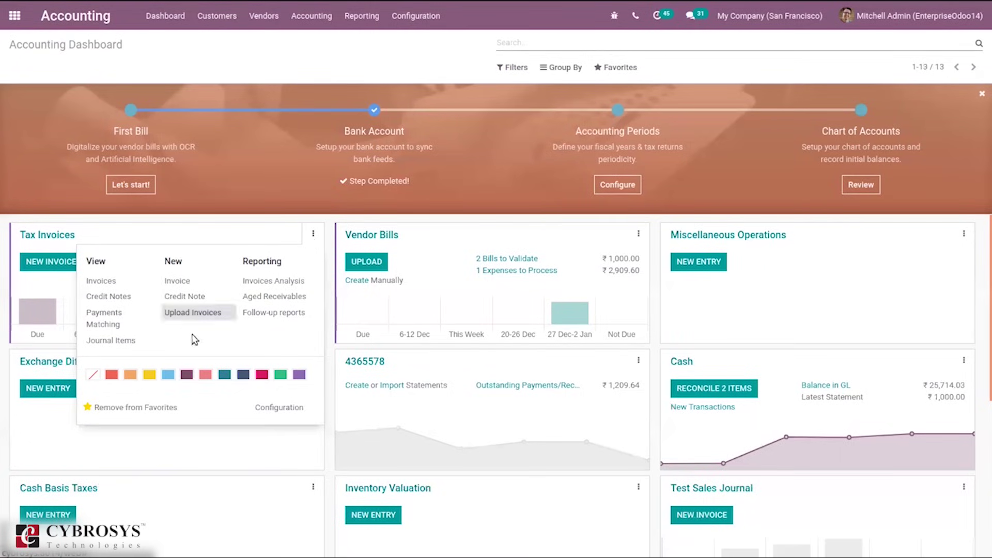
left_click(112, 376)
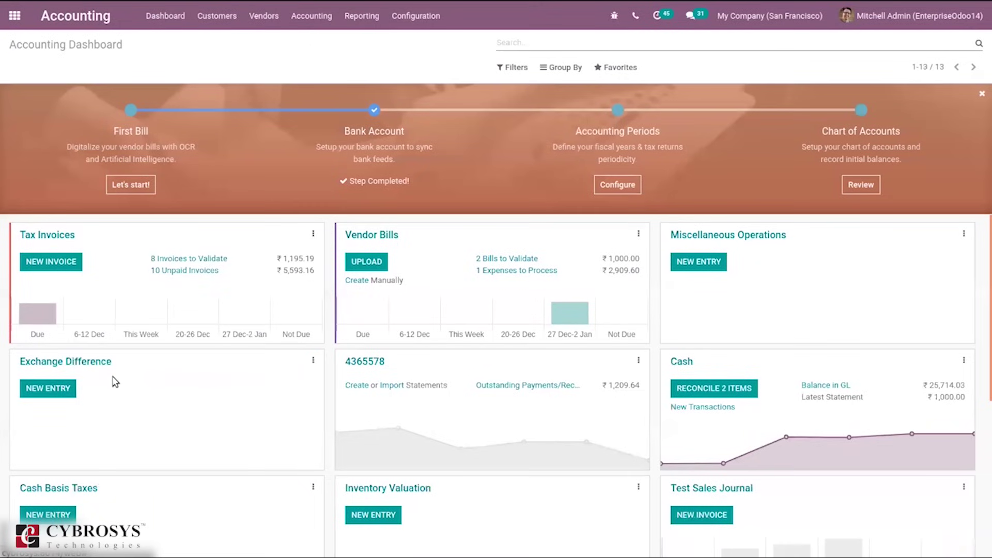
left_click(313, 234)
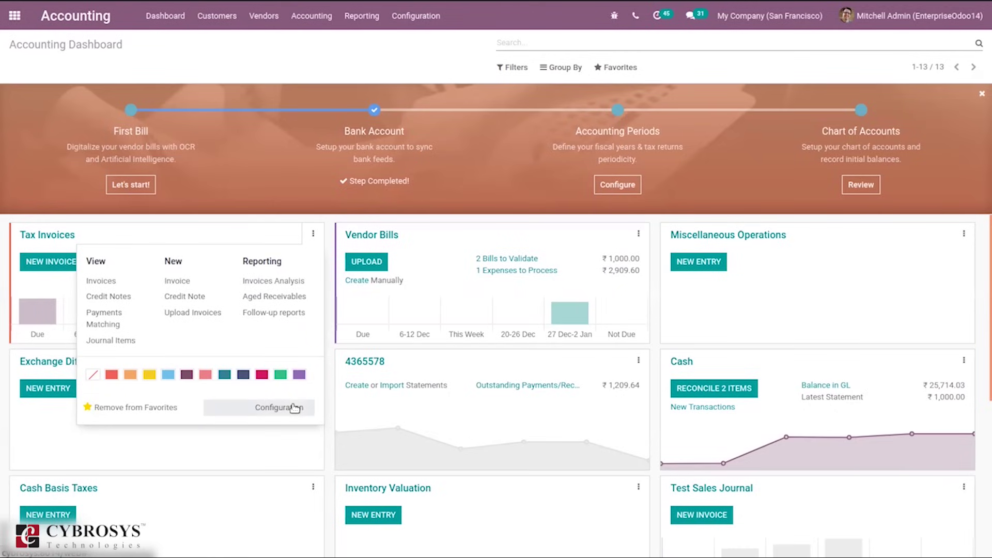
left_click(313, 233)
Open the list of configured journals.
left_click(408, 19)
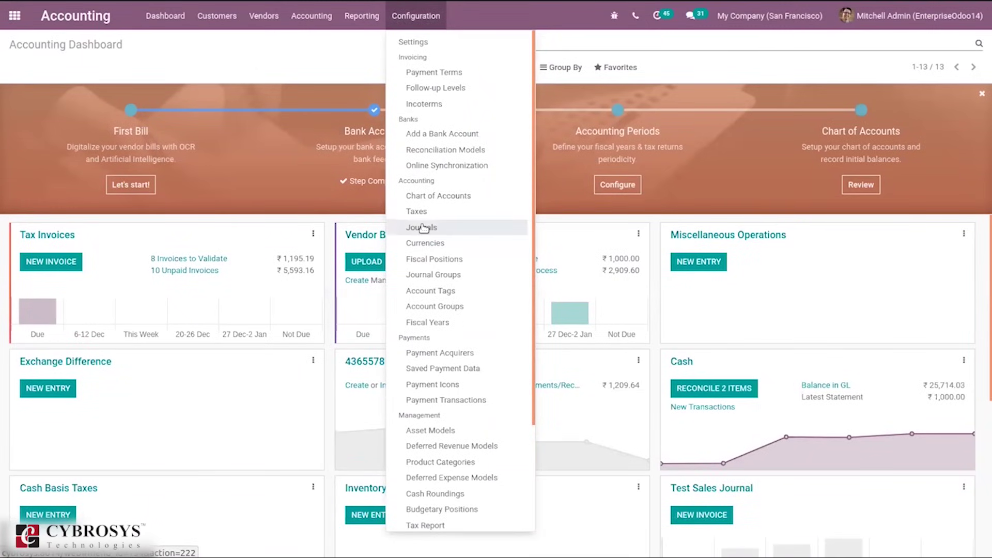
left_click(423, 228)
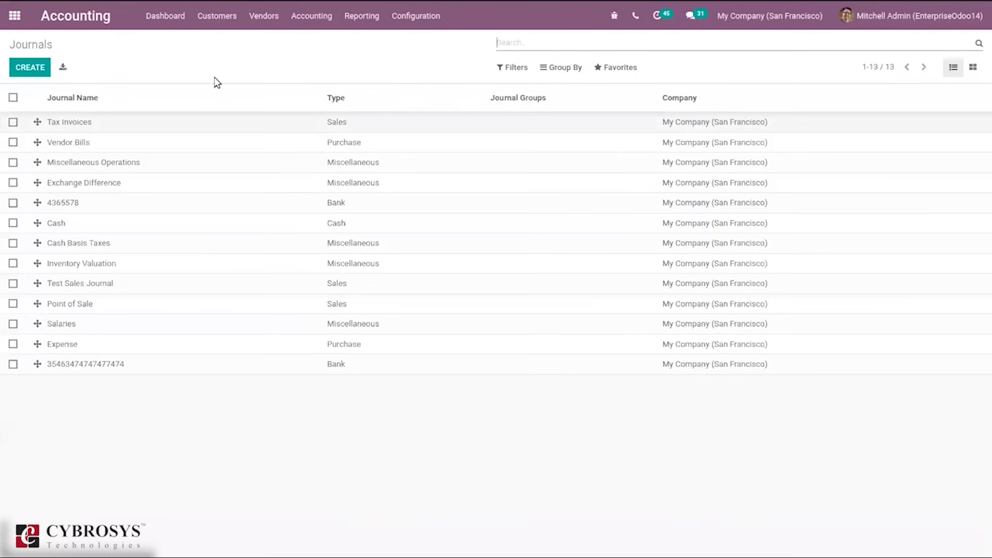
Open the Accounting settings and review the default taxes for sales and purchases.
left_click(395, 22)
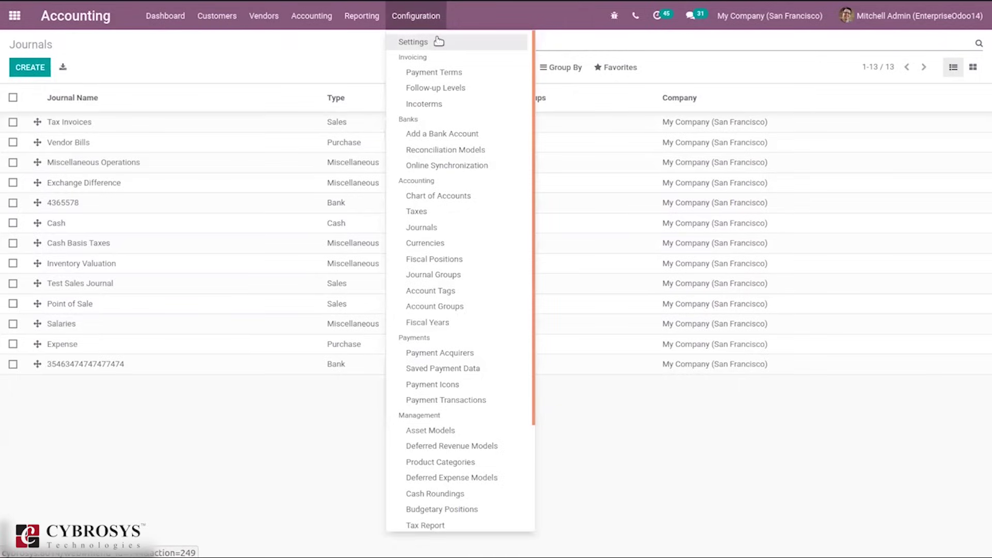
left_click(438, 41)
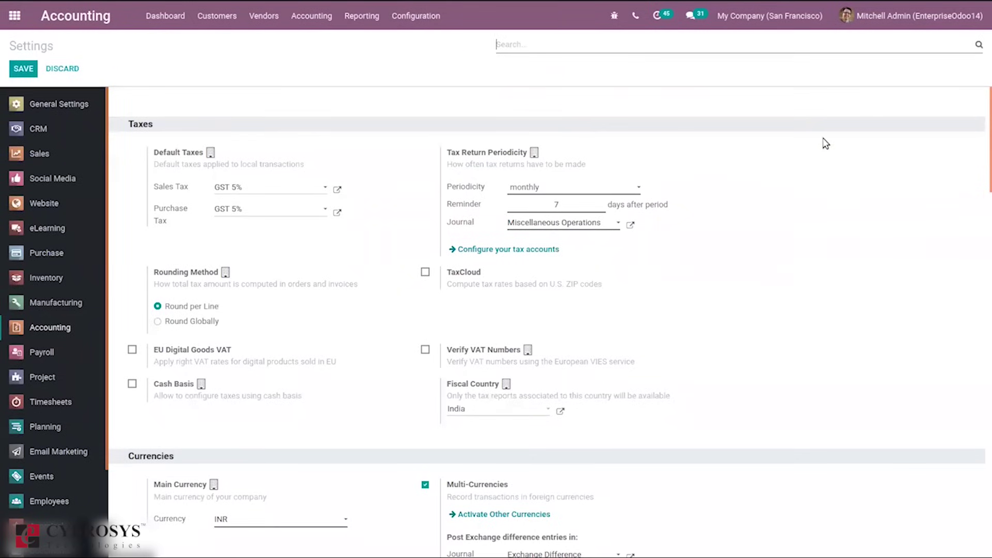
scroll(984, 139, "down", 3)
scroll(983, 138, "up", 3)
mouse_move(243, 183)
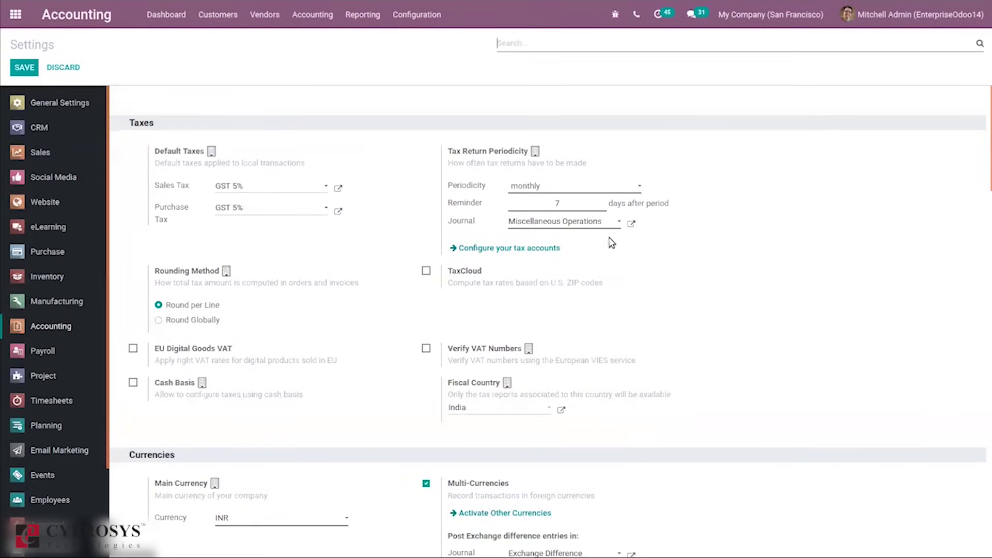
Examine the available periodicities and journals for the tax return without changing them.
left_click(555, 188)
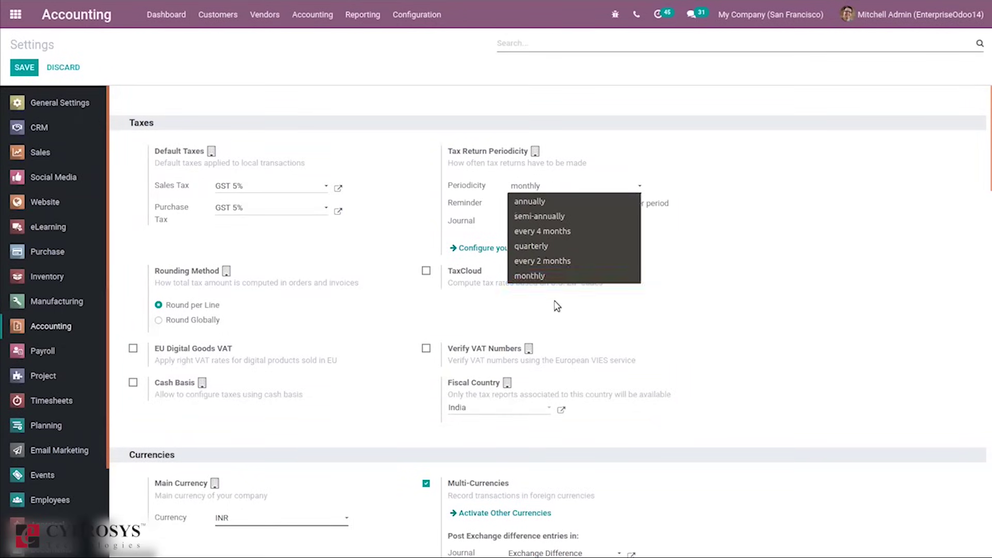
left_click(683, 155)
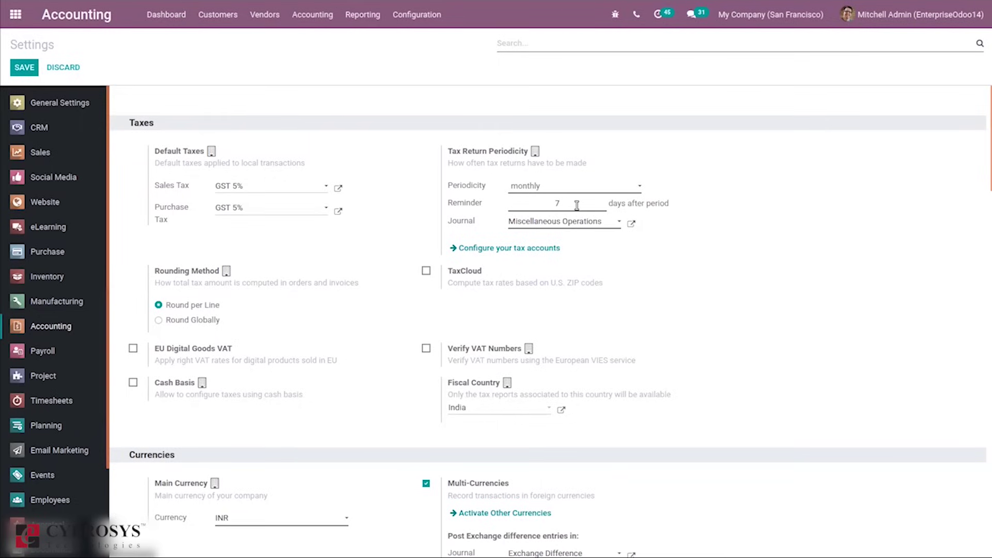
left_click(523, 223)
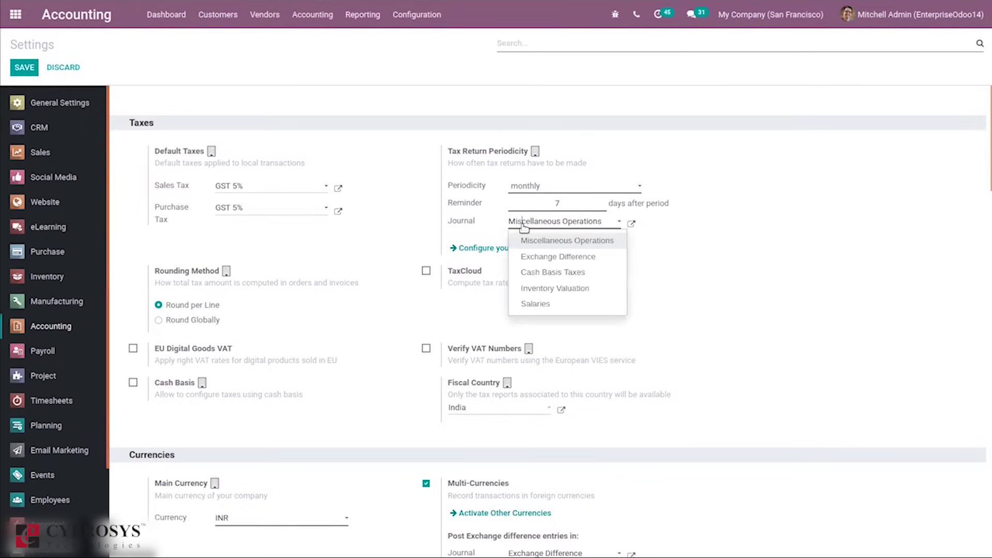
left_click(684, 235)
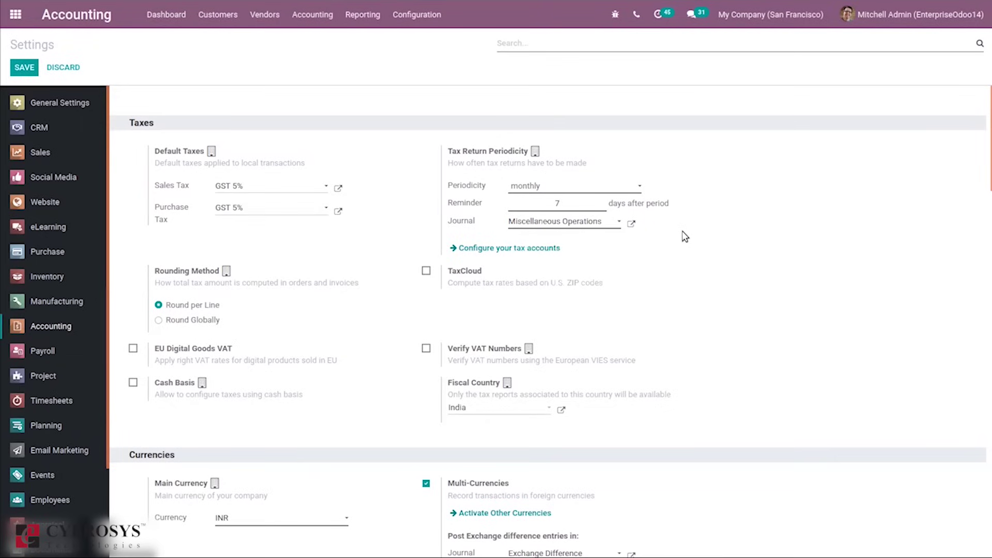
Review the tax rounding method setting and its Round per Line and Round Globally options.
left_click_drag(984, 170, 984, 191)
scroll(985, 191, "down", 1)
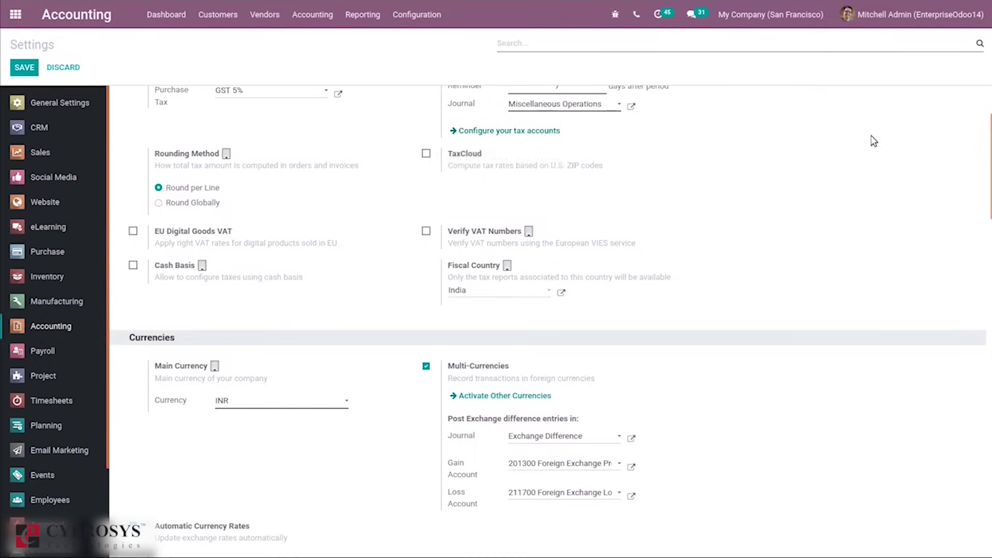
scroll(984, 151, "up", 1)
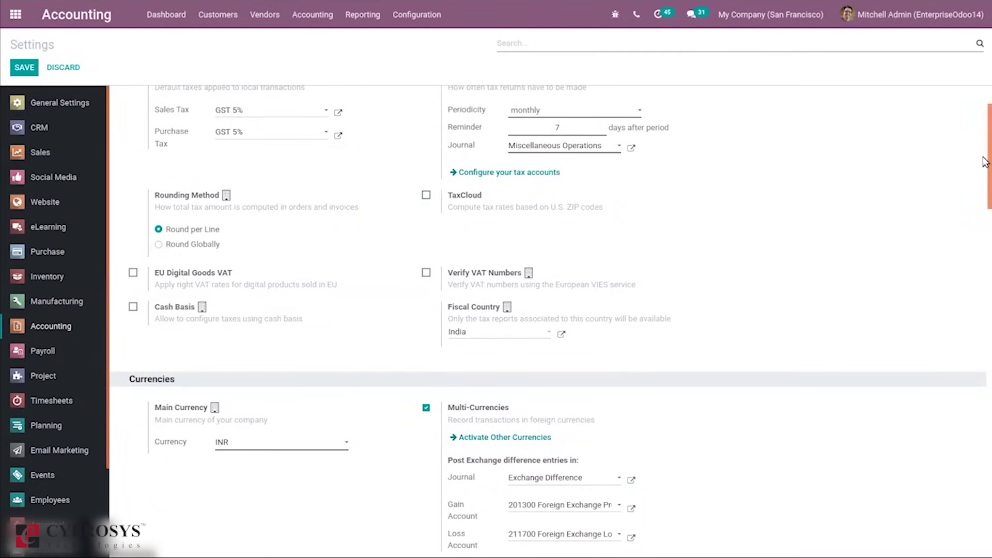
left_click_drag(983, 155, 982, 157)
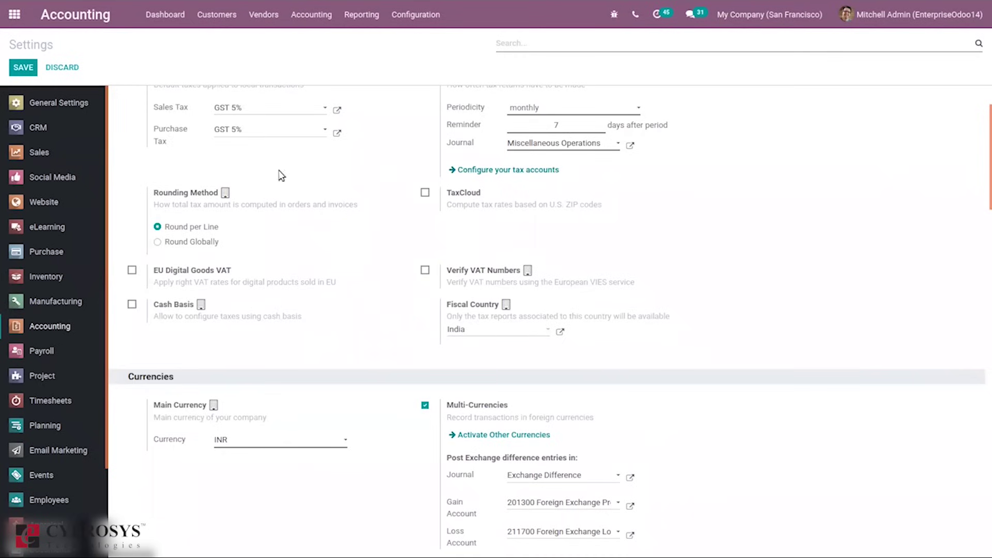
mouse_move(187, 231)
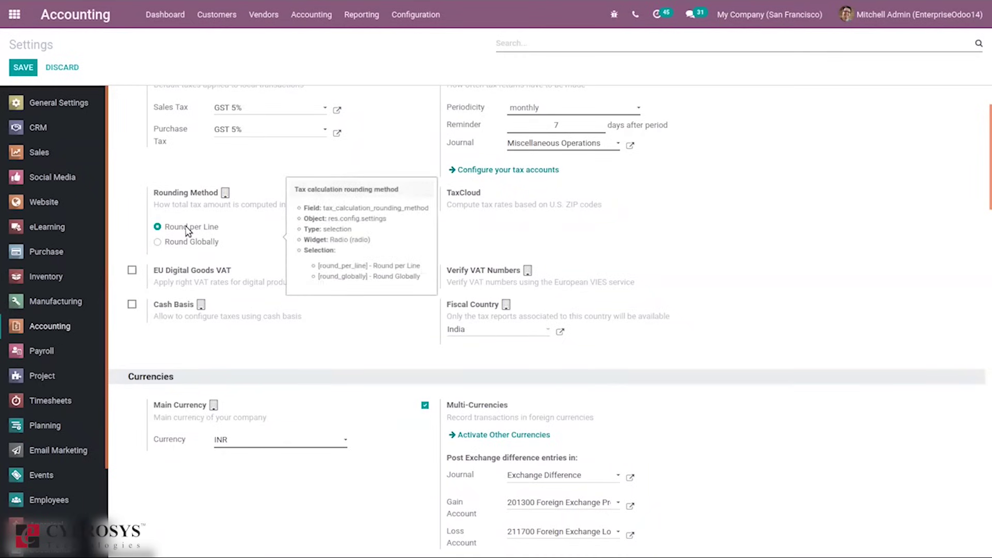
mouse_move(182, 195)
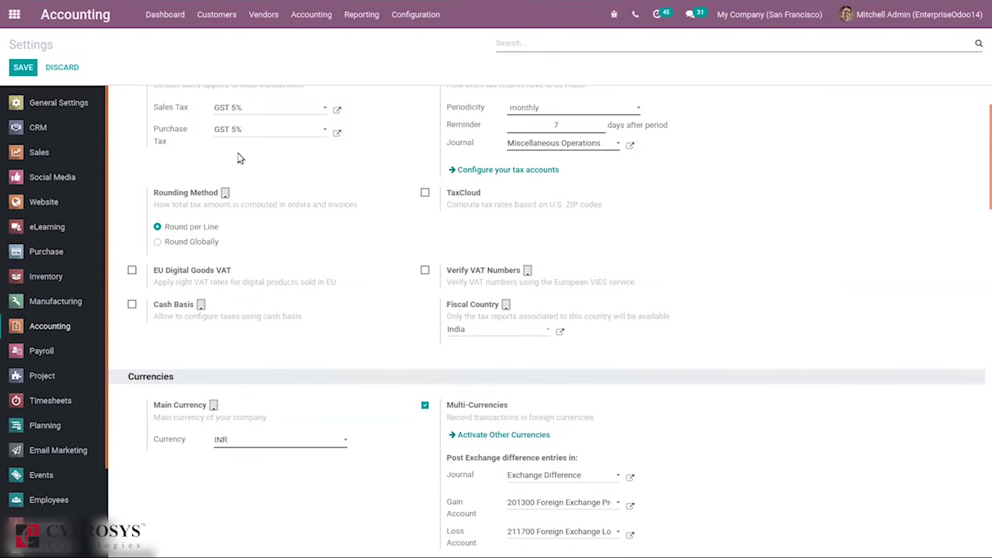
mouse_move(192, 234)
Review the Cash Basis setting and the countries offered for the Fiscal Country.
left_click_drag(984, 175, 981, 206)
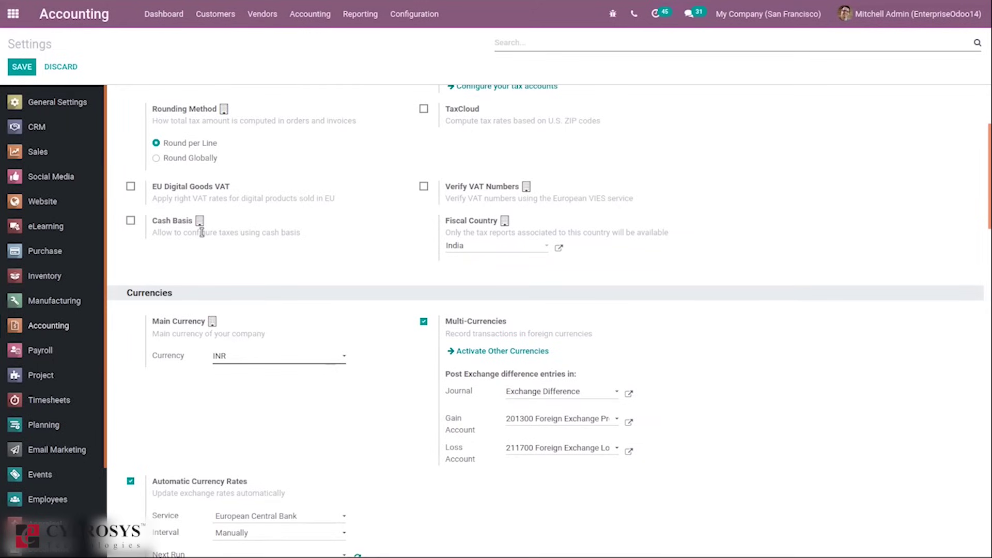
mouse_move(201, 232)
left_click(497, 247)
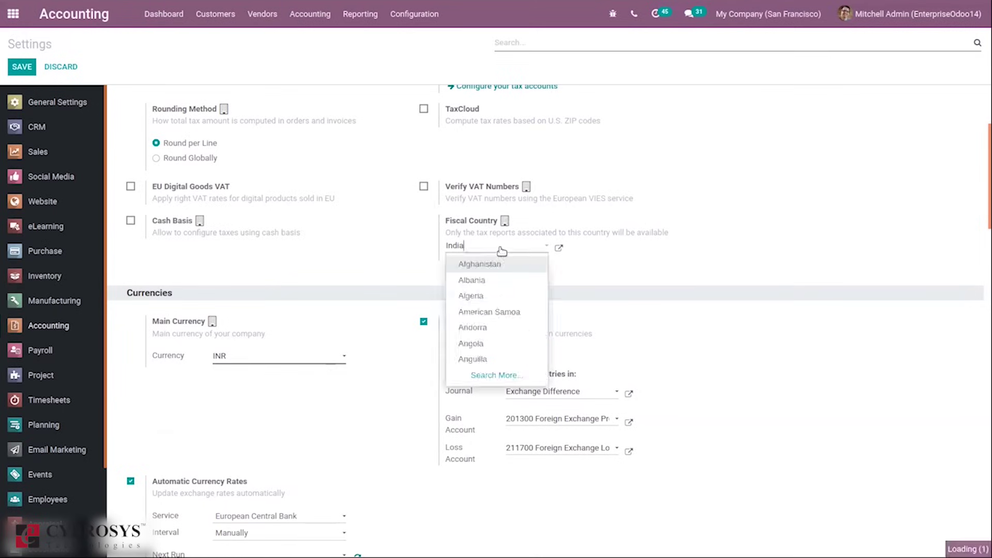
left_click(633, 267)
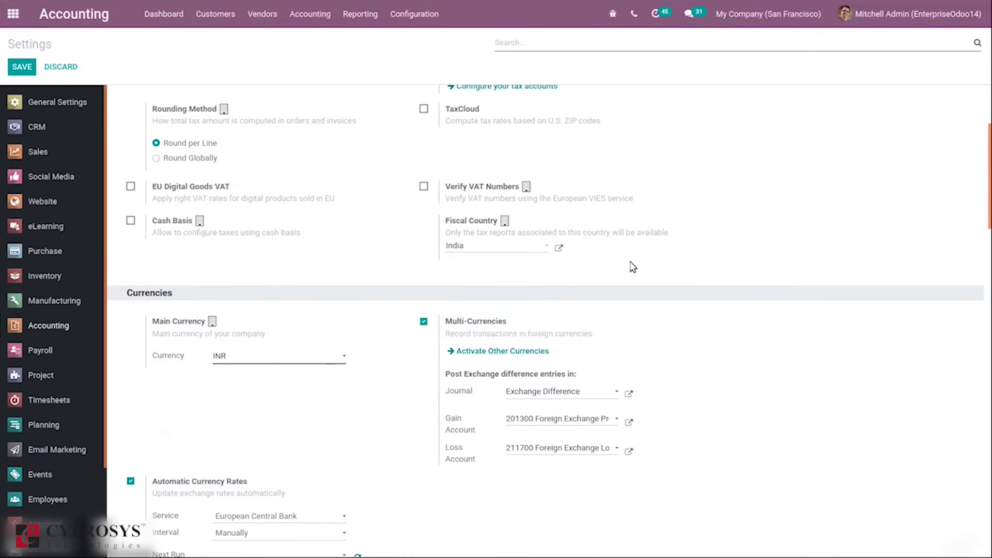
Examine the main currency choices and the multi-currency settings for posting exchange difference entries.
left_click_drag(982, 179, 982, 199)
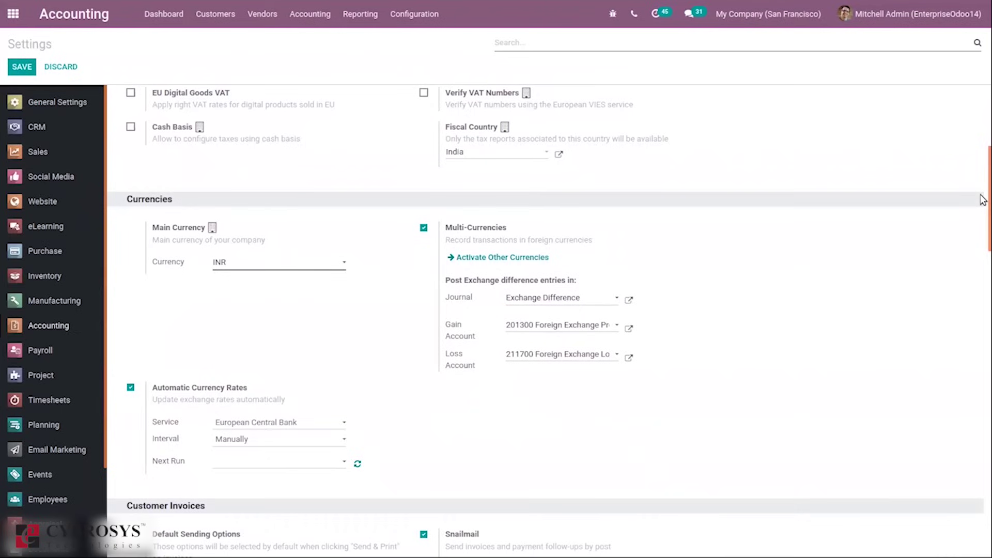
left_click_drag(982, 199, 983, 214)
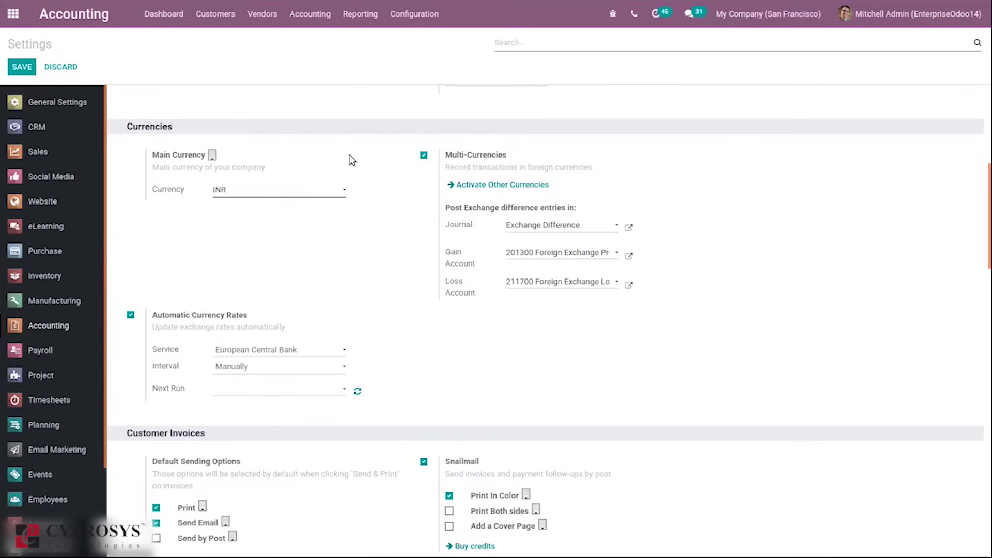
scroll(353, 160, "down", 1)
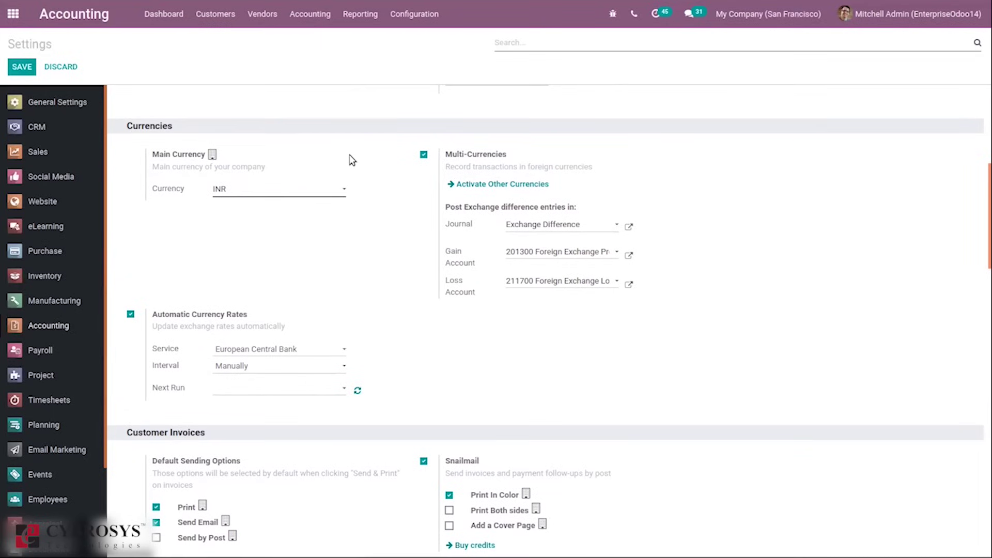
left_click(481, 186)
left_click(262, 190)
left_click(180, 231)
mouse_move(460, 228)
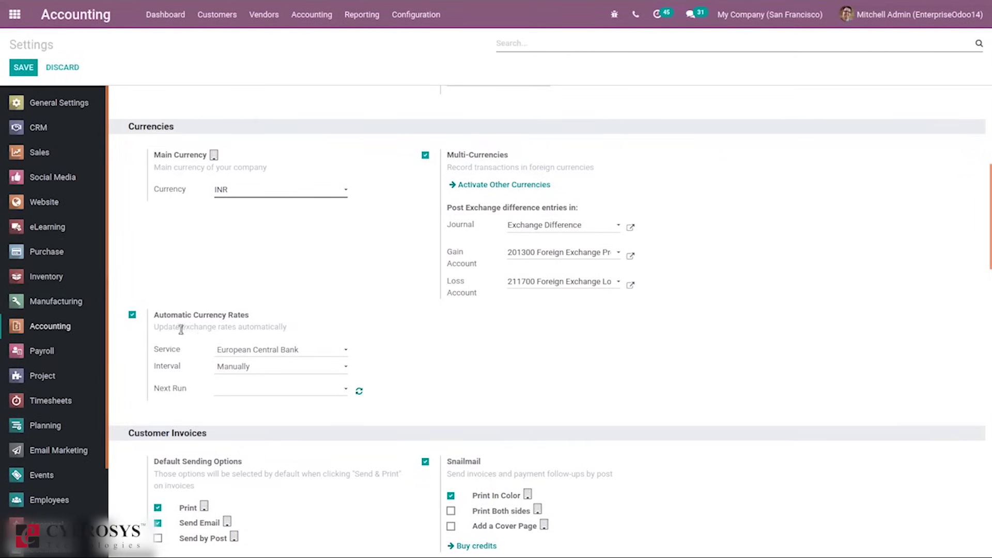
Examine the Automatic Currency Rates interval choices and the Next Run calendar, keeping the interval at Manually.
mouse_move(225, 315)
left_click(240, 367)
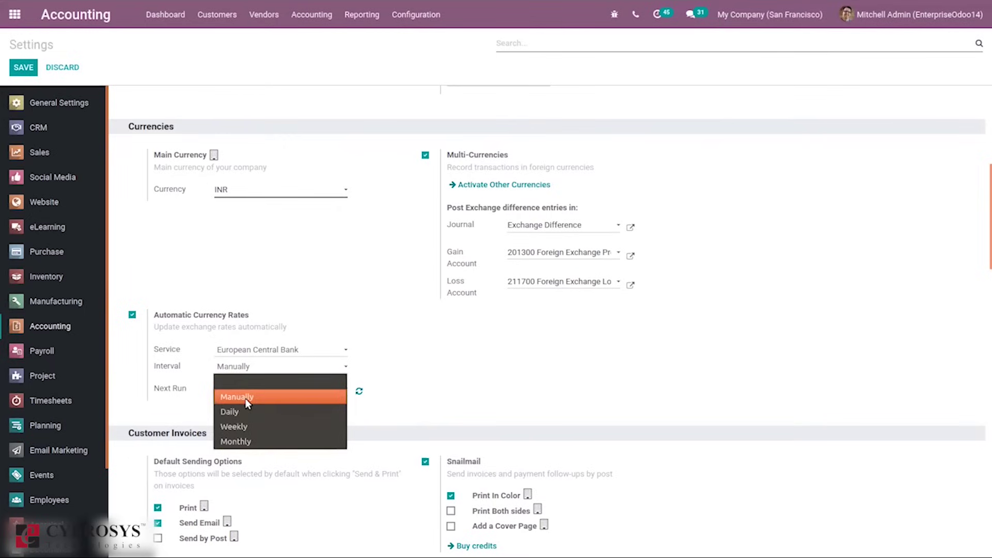
left_click(306, 397)
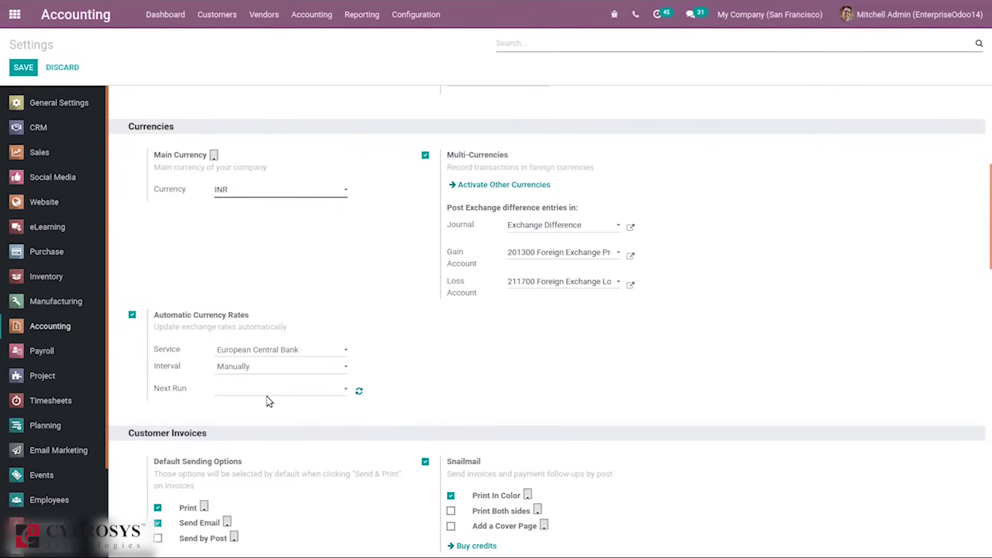
left_click(233, 390)
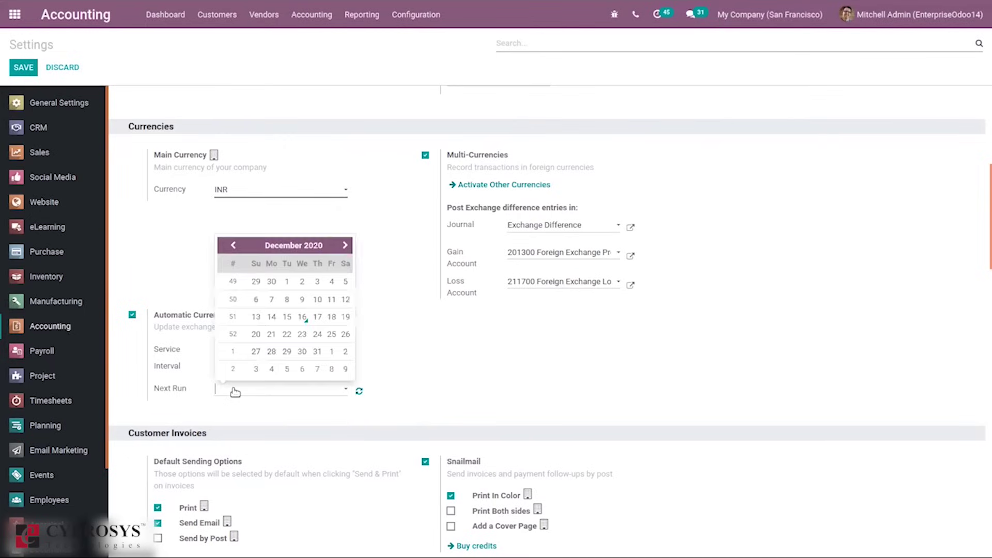
left_click(427, 366)
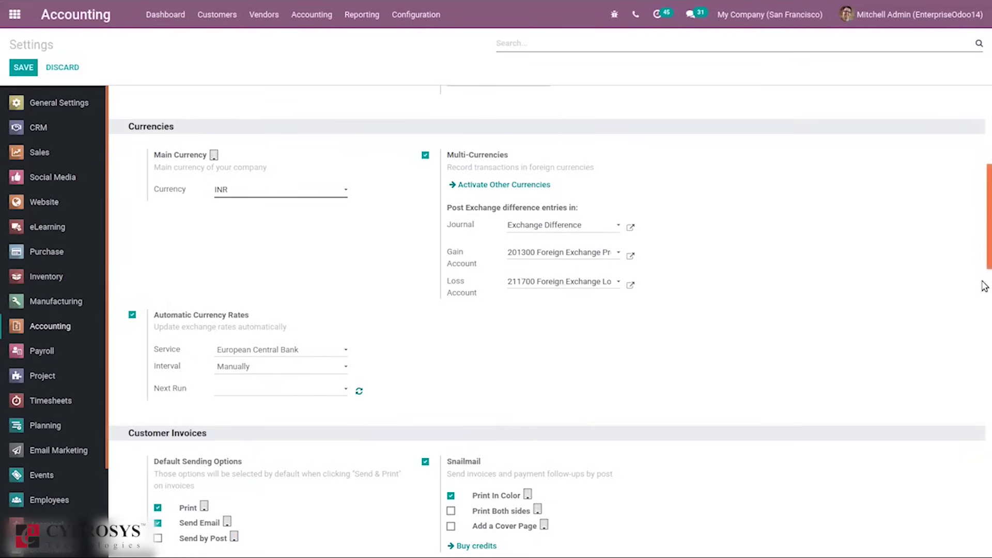
Review the Customer Invoices and Customer Payments settings, including sending options, line subtotals tax display, Intrastat and batch payments.
scroll(985, 295, "down", 4)
left_click_drag(984, 305, 985, 327)
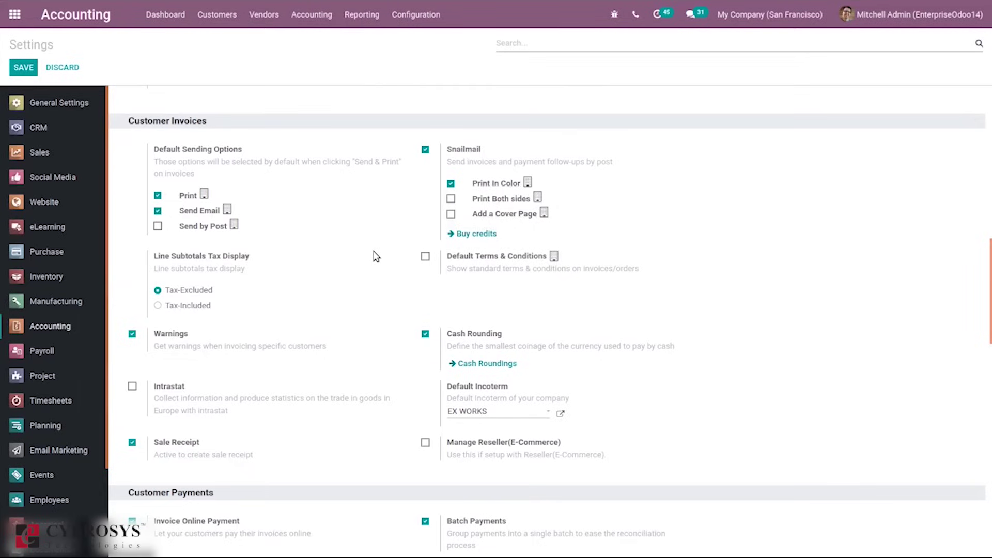
scroll(327, 270, "down", 1)
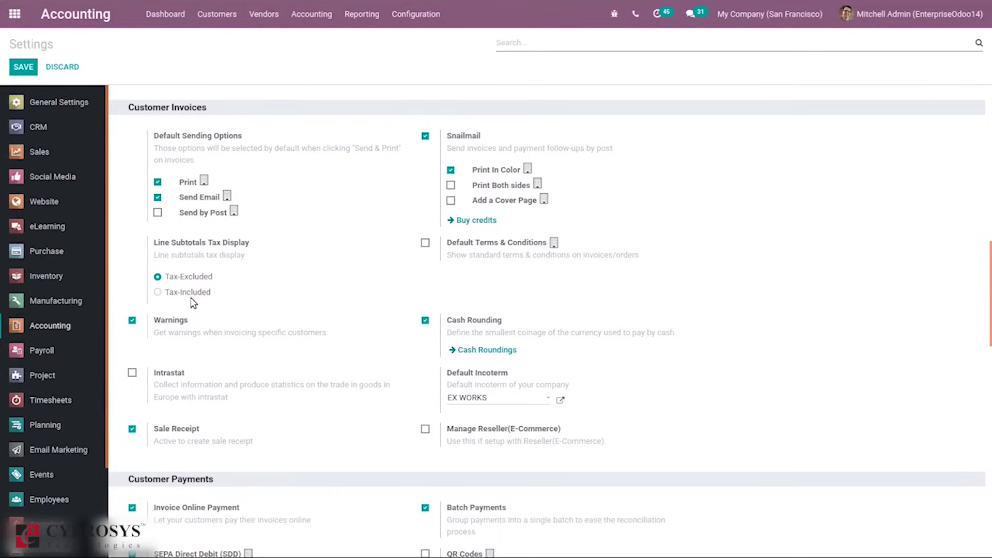
mouse_move(189, 279)
left_click_drag(985, 295, 984, 331)
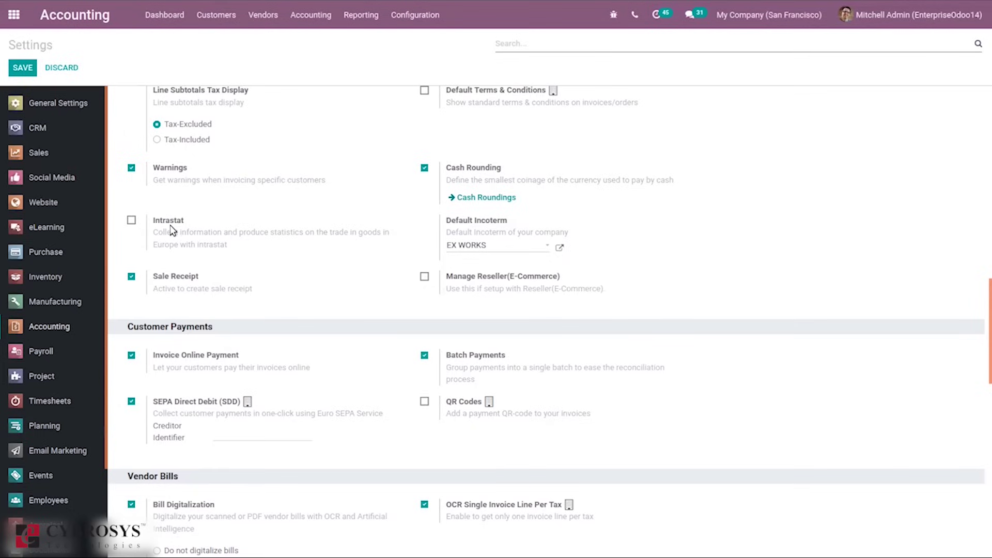
mouse_move(172, 217)
left_click_drag(983, 317, 983, 363)
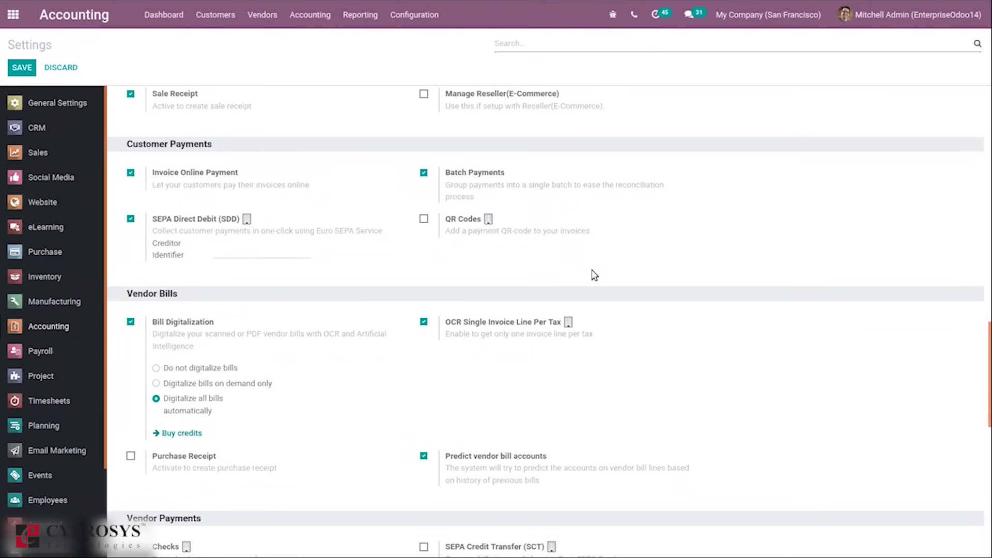
Review the Bill Digitalization options under Vendor Bills and enable Purchase Receipt.
left_click_drag(982, 375, 983, 419)
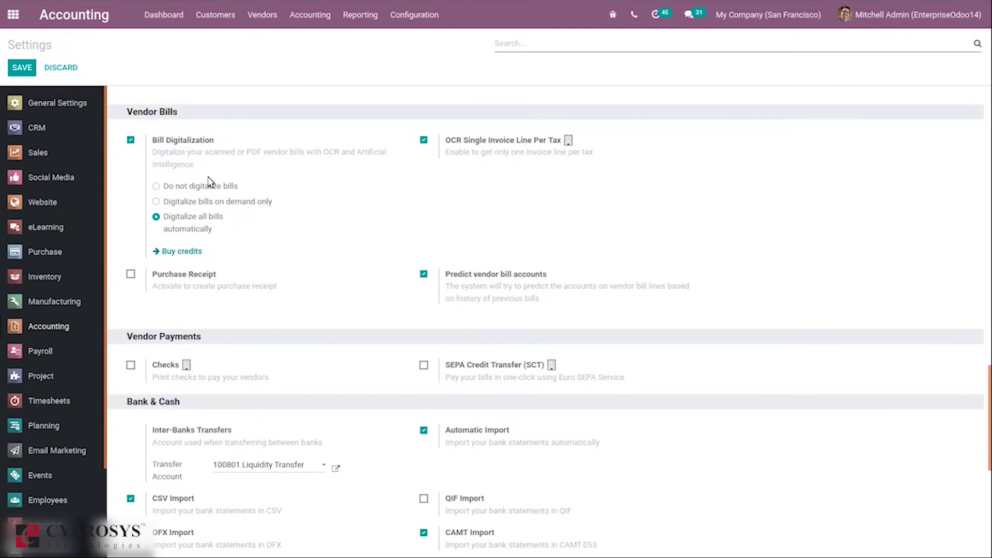
mouse_move(202, 219)
mouse_move(236, 212)
left_click(130, 275)
Review the Vendor Payments, Bank & Cash and Fiscal Periods settings.
left_click_drag(982, 412, 983, 447)
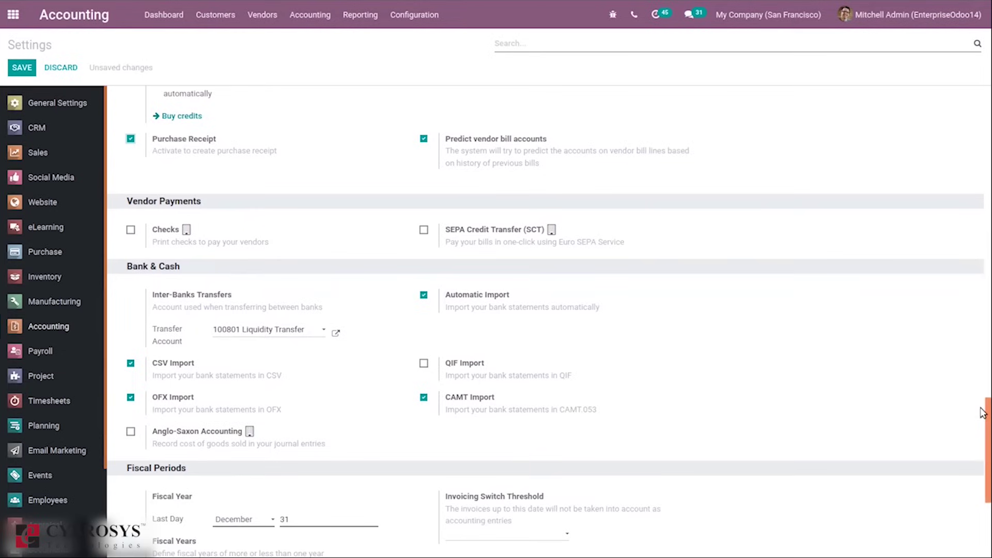
left_click_drag(982, 453, 983, 484)
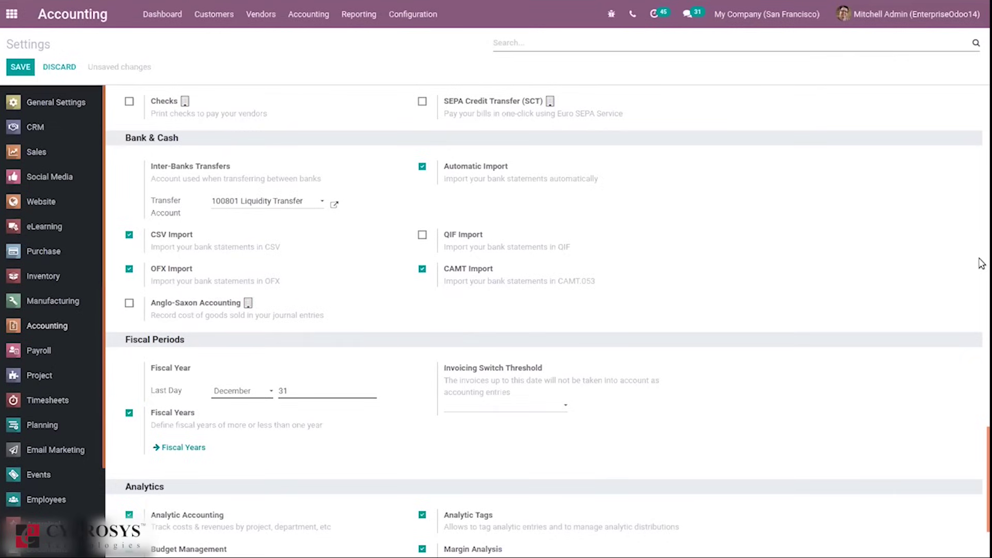
scroll(768, 362, "down", 1)
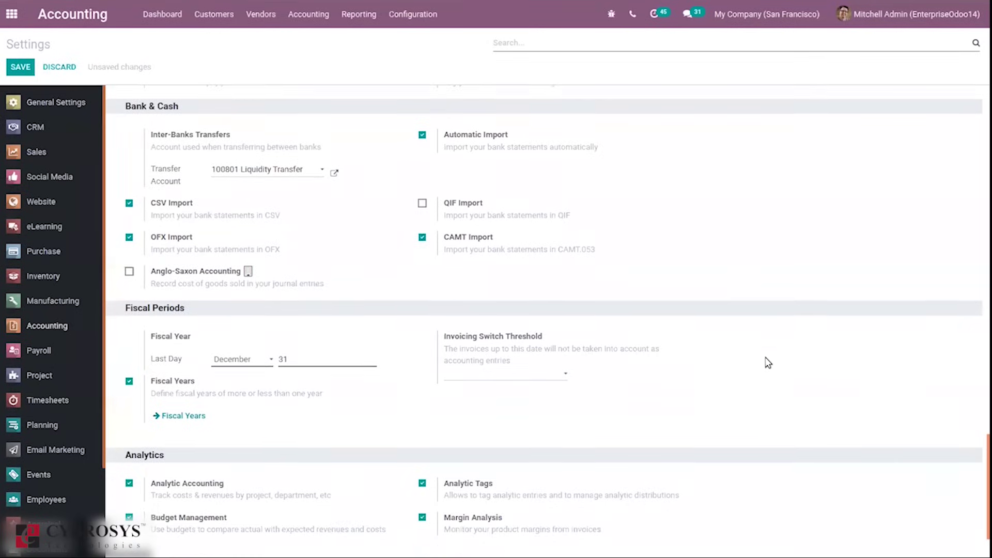
scroll(767, 362, "down", 3)
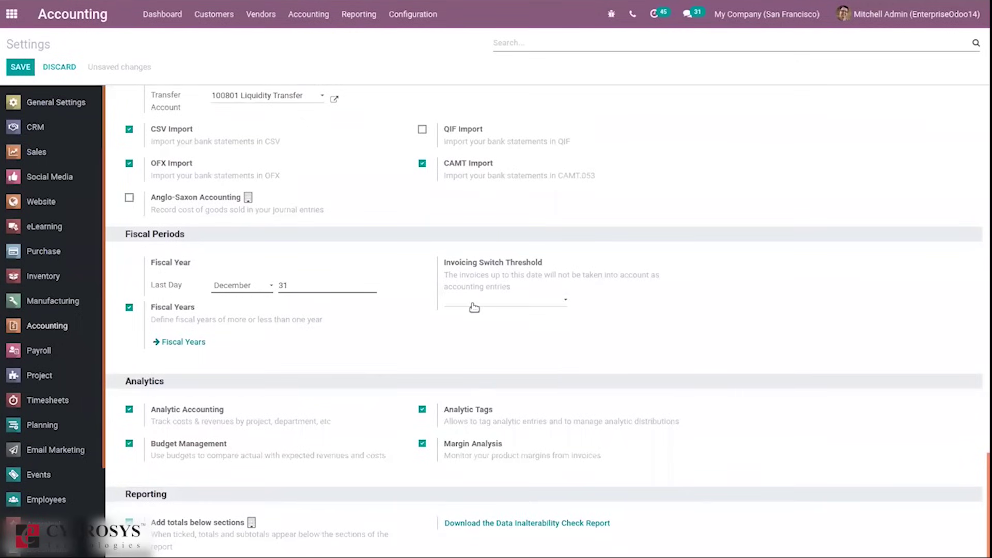
Examine the Invoicing Switch Threshold date field and its calendar without choosing a date.
mouse_move(509, 266)
left_click(490, 304)
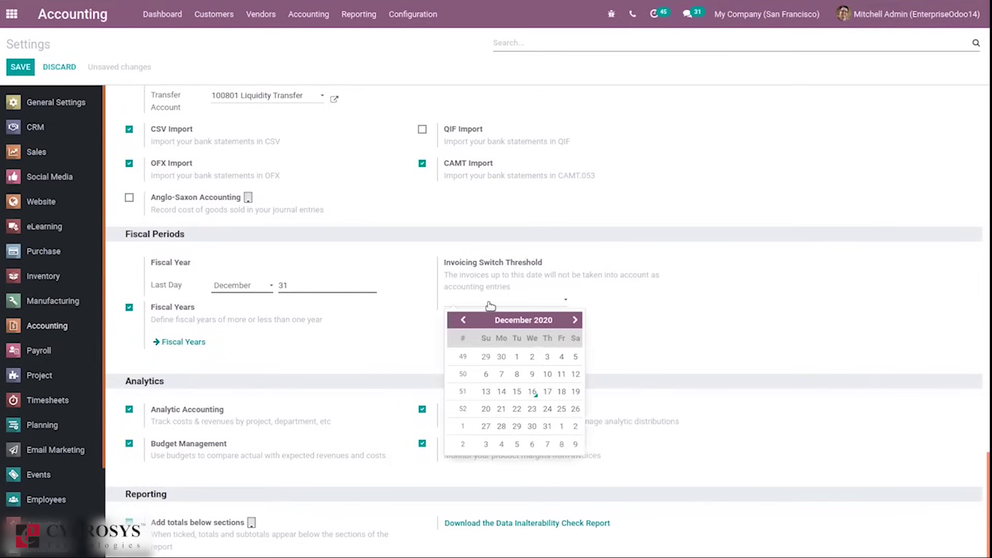
left_click(690, 328)
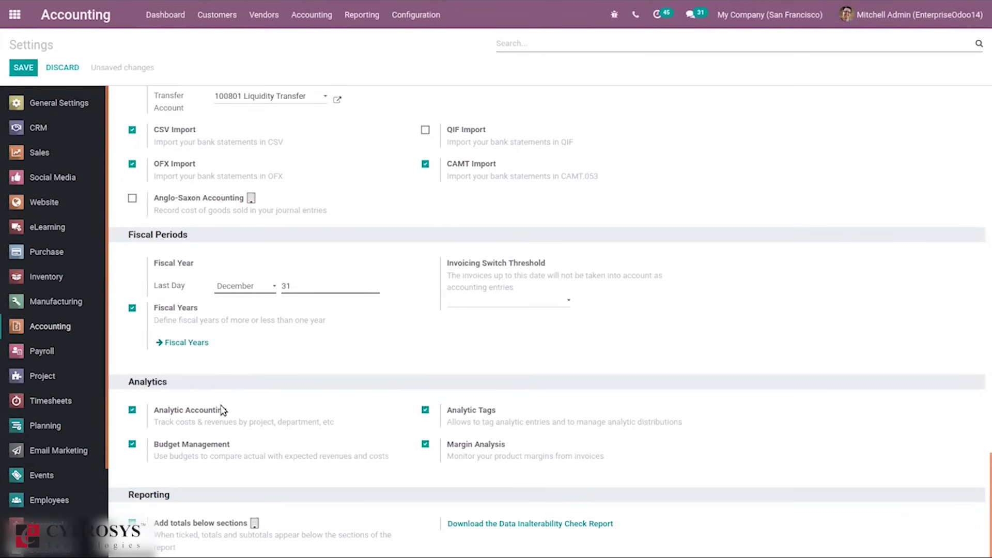
Review the Analytics options and save the accounting settings.
mouse_move(215, 416)
mouse_move(392, 448)
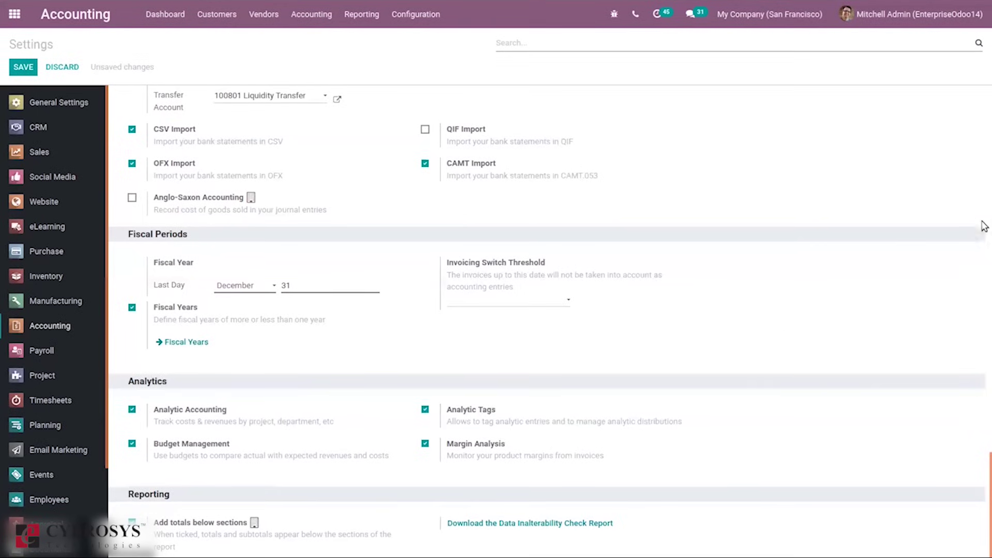
left_click_drag(984, 463, 982, 116)
left_click(23, 67)
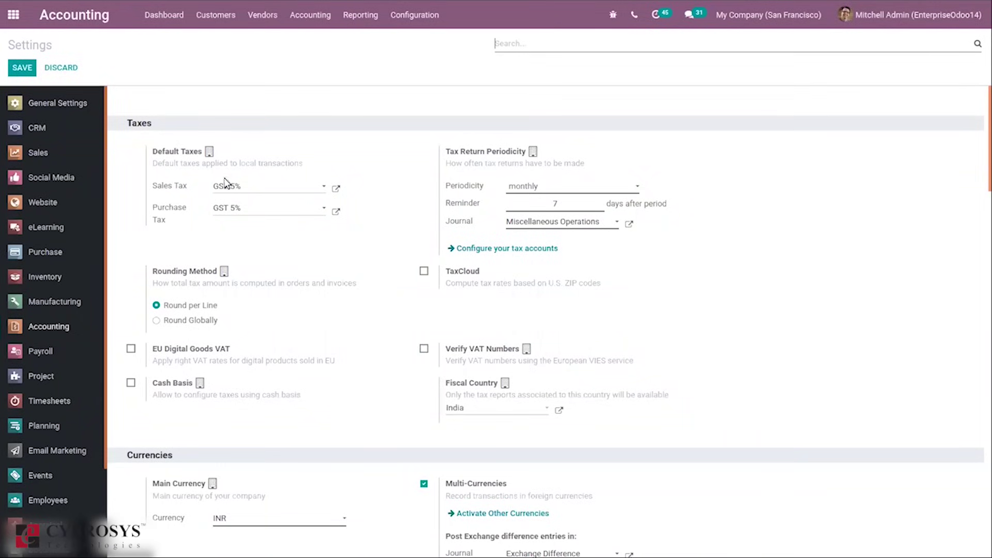
Find the payment terms in the configuration and view the 21 Days term in edit mode, returning to the list without changes.
left_click(397, 19)
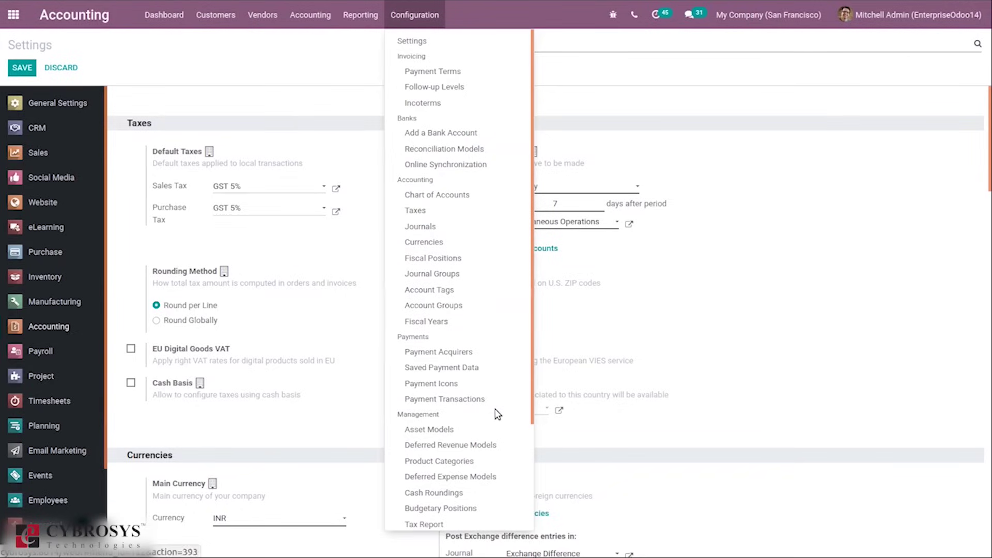
left_click_drag(533, 364, 547, 271)
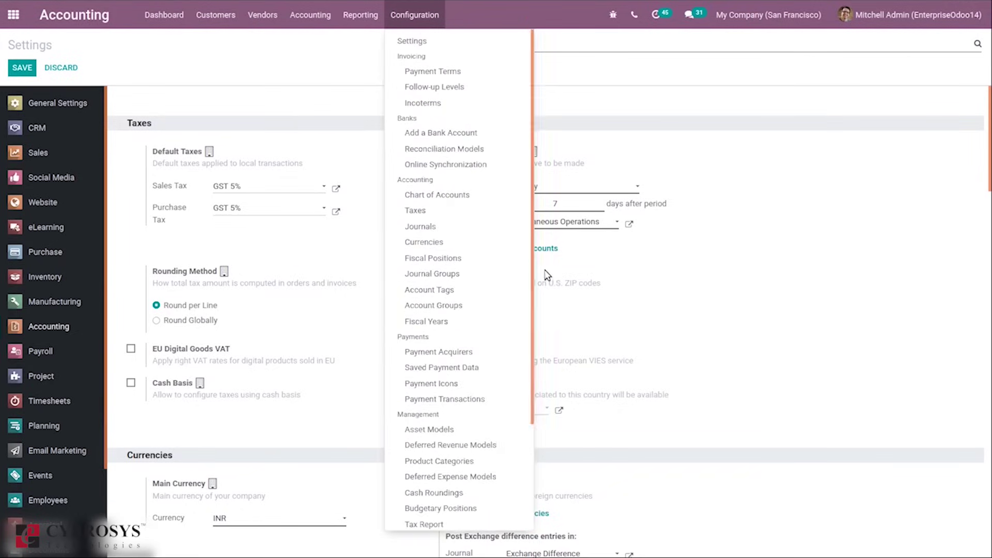
left_click(427, 73)
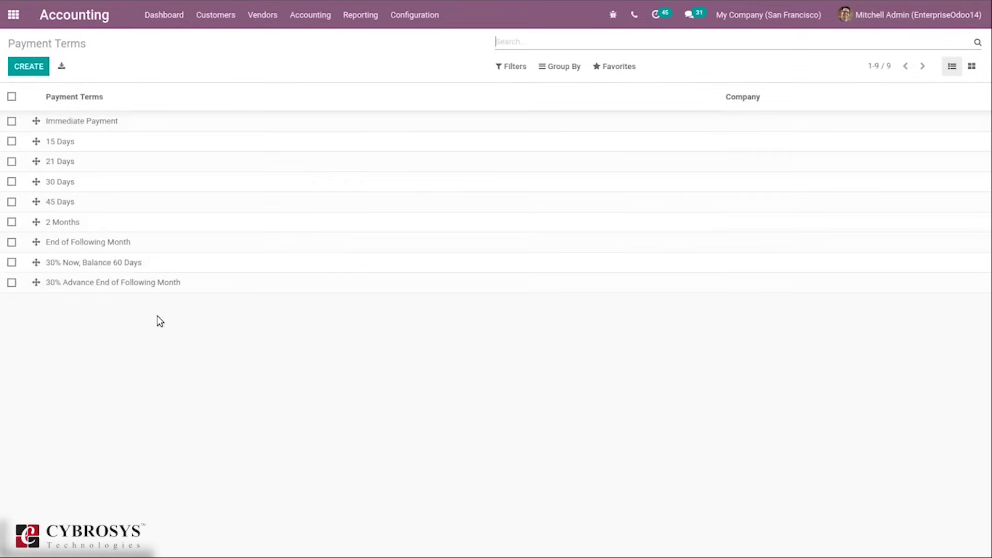
left_click(147, 160)
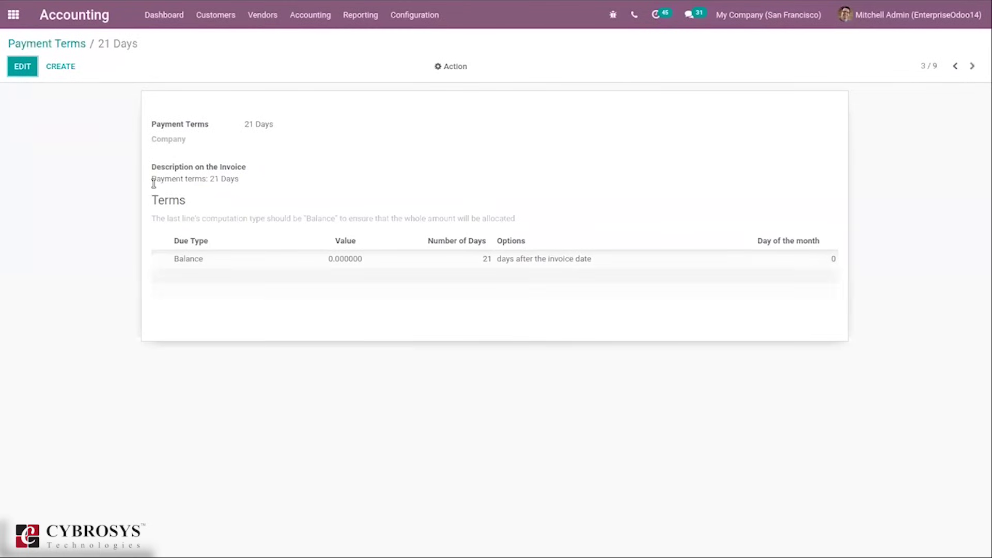
left_click(23, 67)
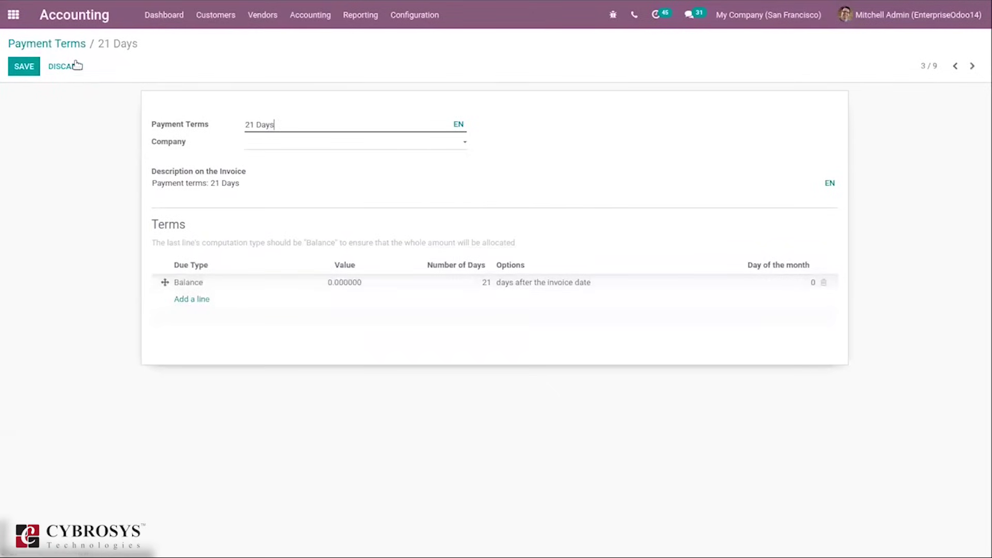
left_click(69, 44)
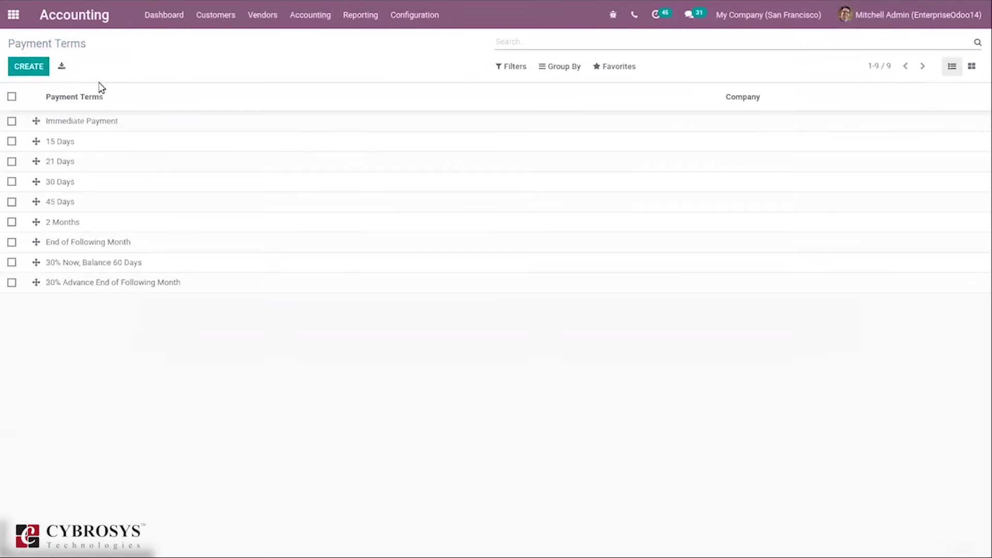
View the 30% Now, Balance 60 Days payment term in edit mode and return to the list without changes.
left_click(106, 263)
left_click(21, 67)
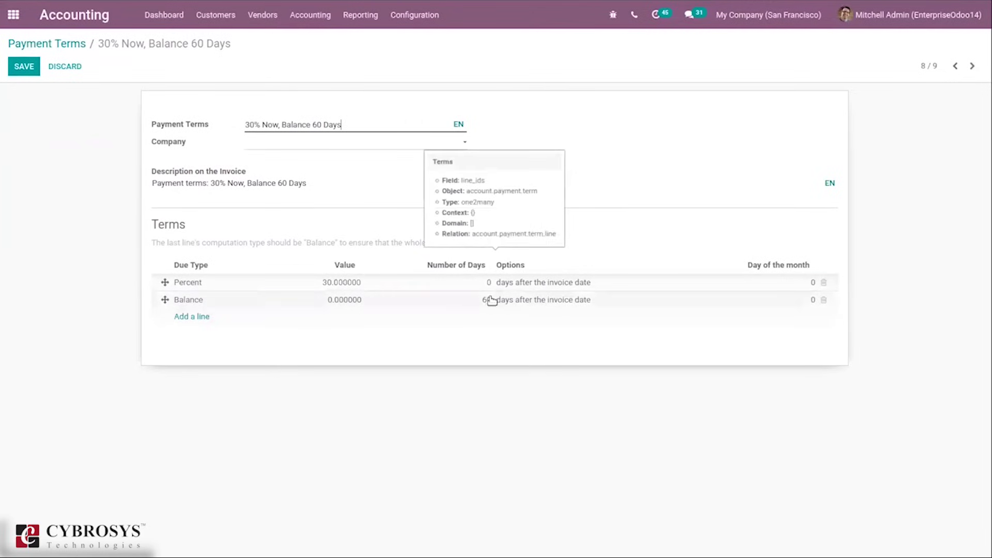
left_click(71, 45)
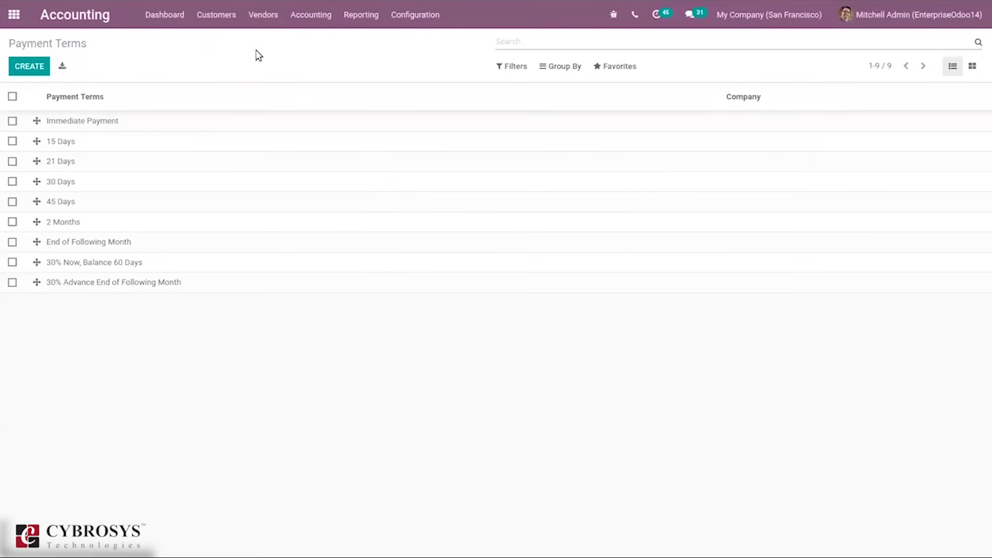
Show the list of configured payment follow-up levels.
left_click(405, 14)
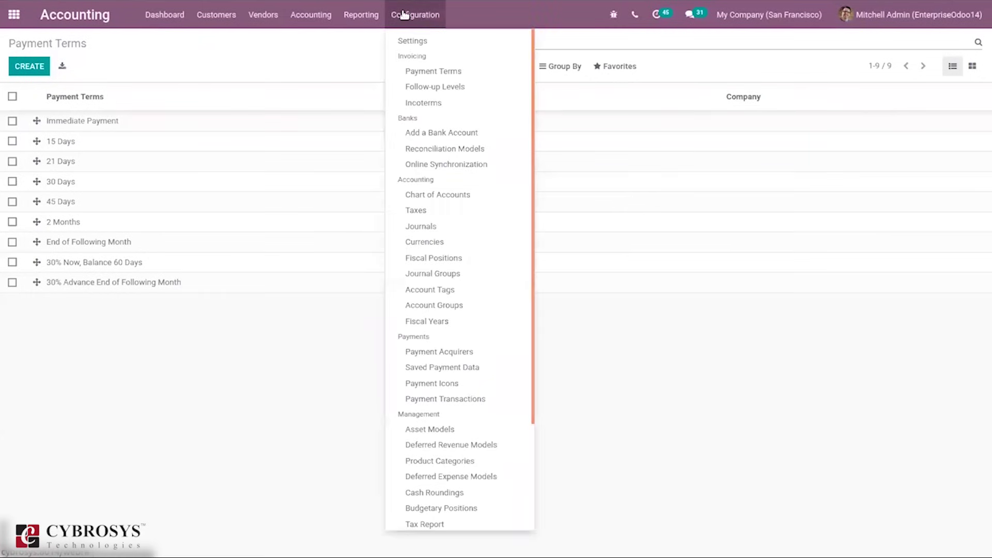
left_click(451, 86)
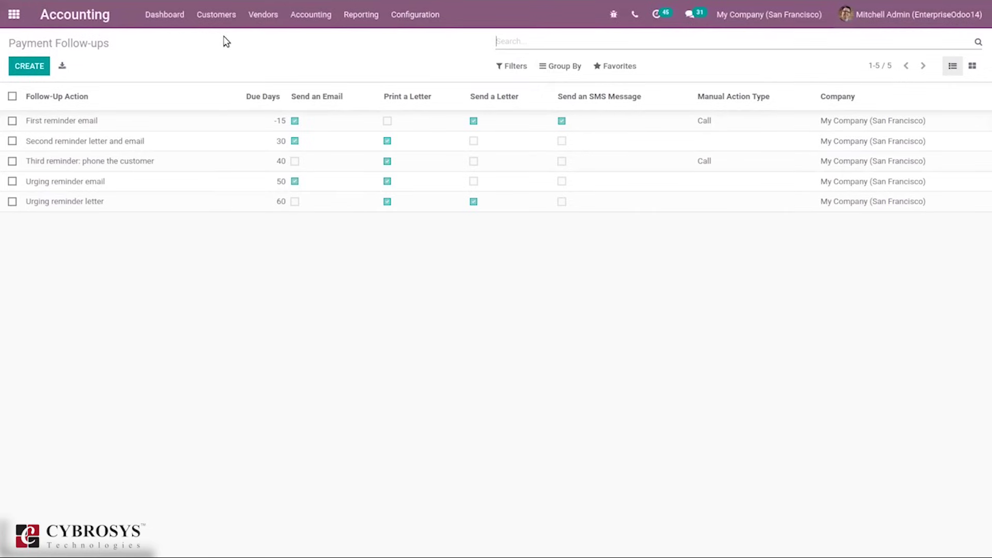
mouse_move(201, 3)
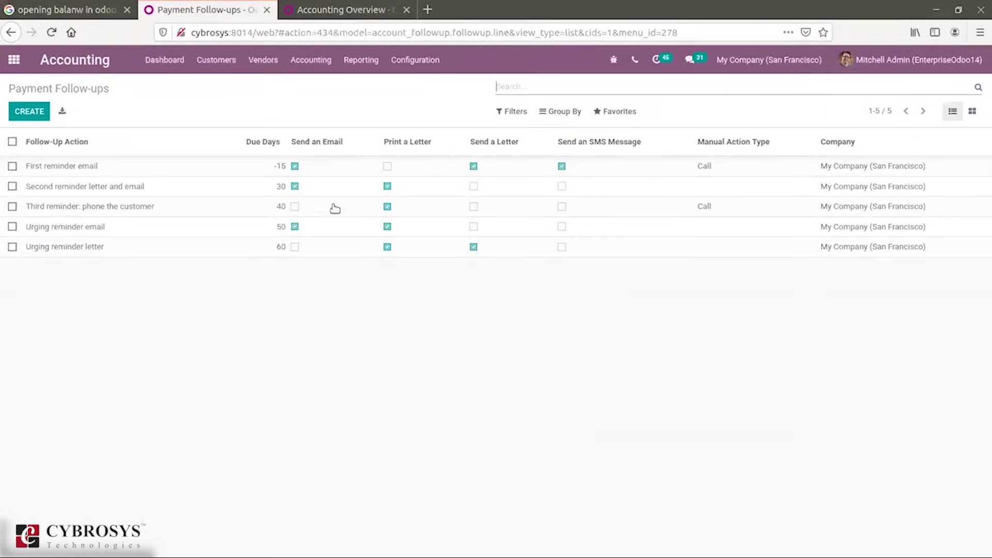
View the customer follow-up report for IN Company and return to the report list.
left_click(222, 22)
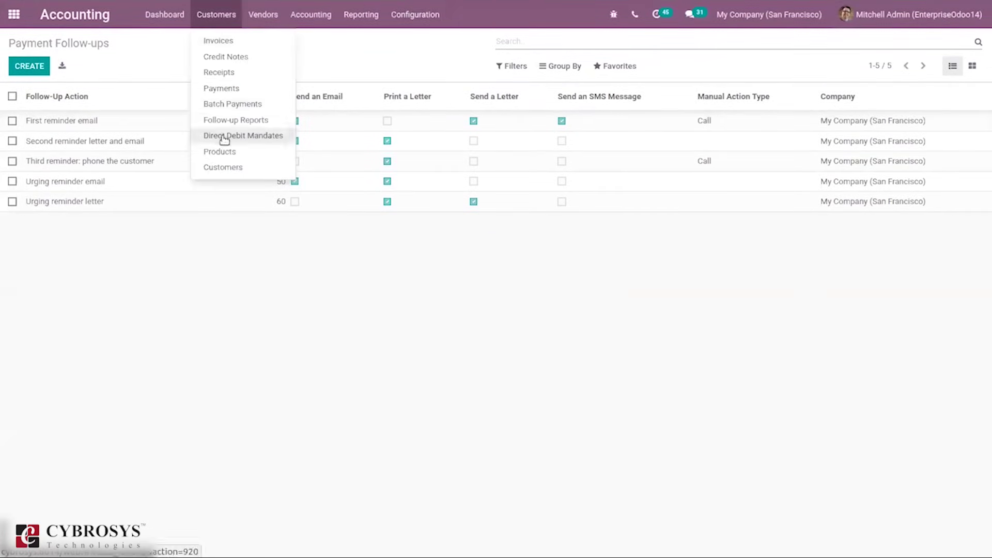
left_click(231, 120)
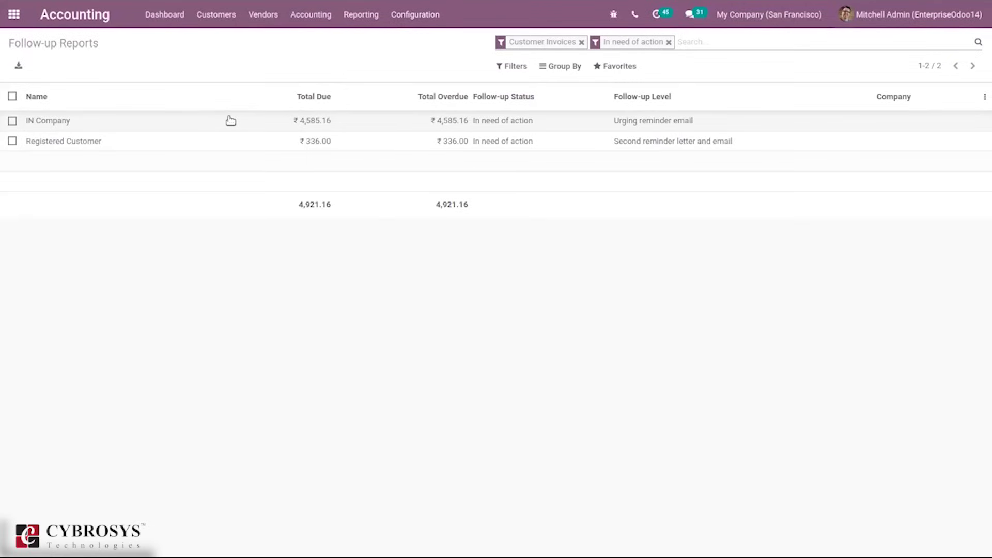
left_click(239, 121)
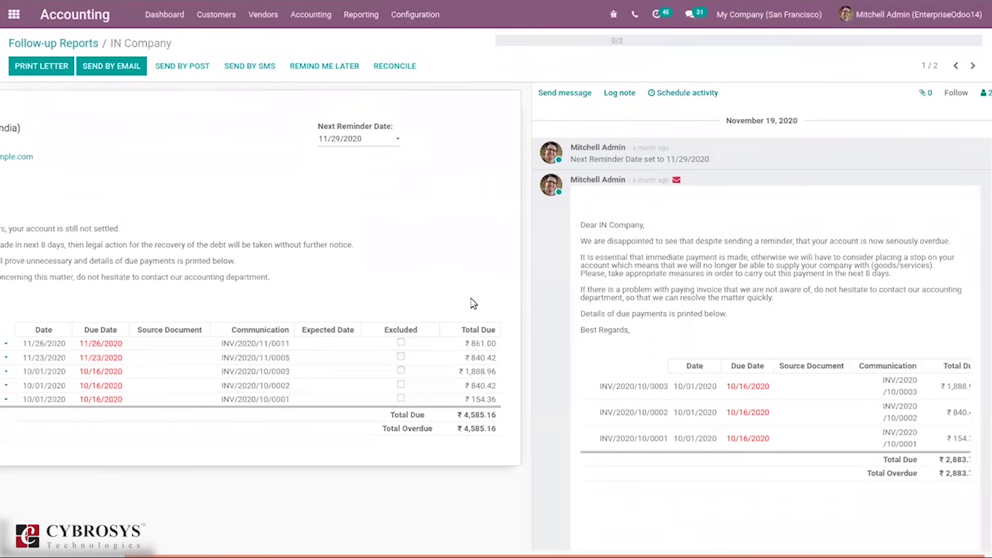
left_click(80, 44)
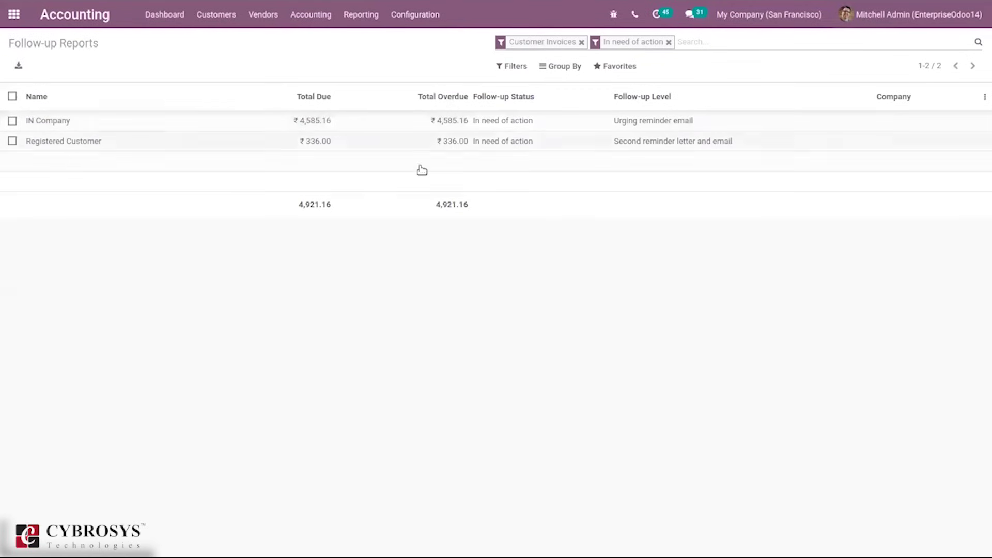
Return to the follow-up levels and open the First reminder email level.
left_click(411, 22)
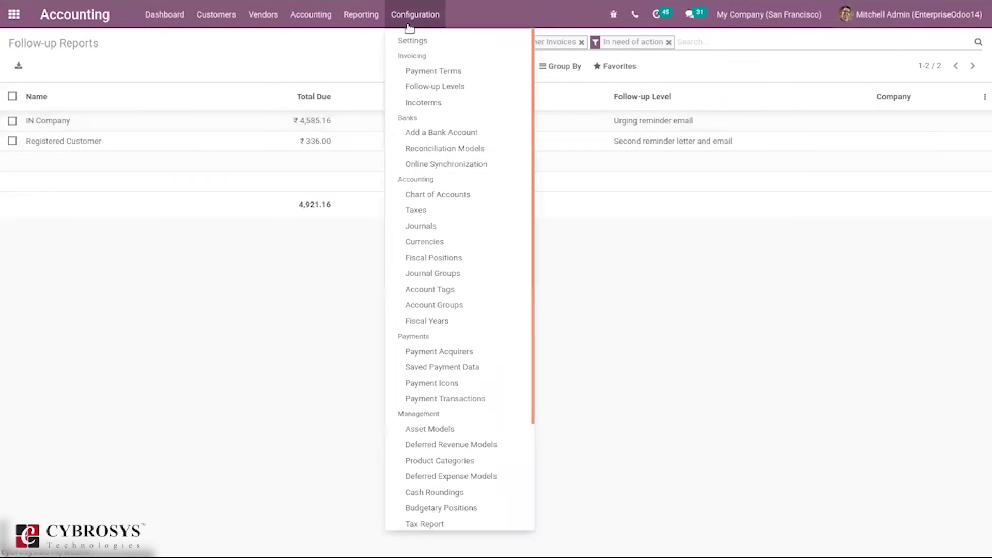
left_click(440, 87)
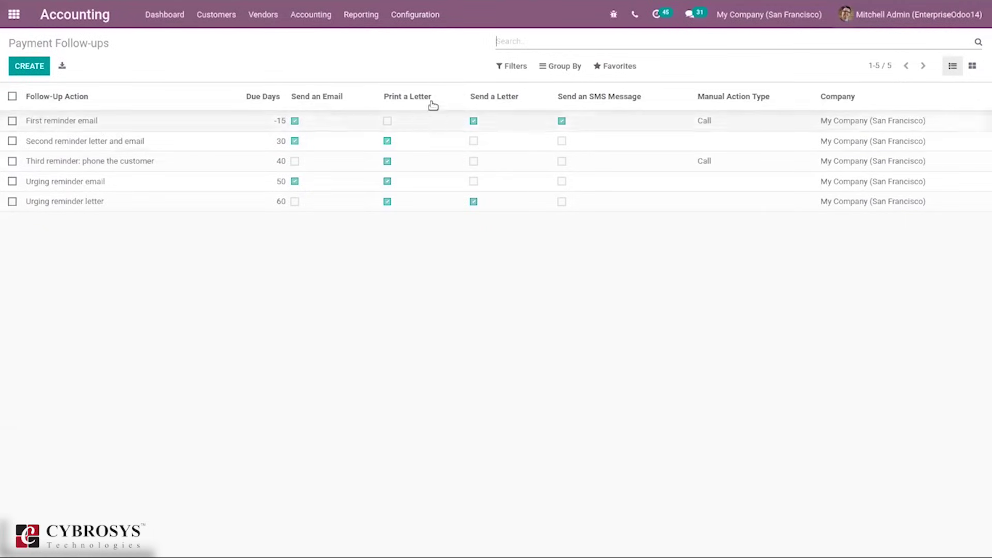
left_click(415, 126)
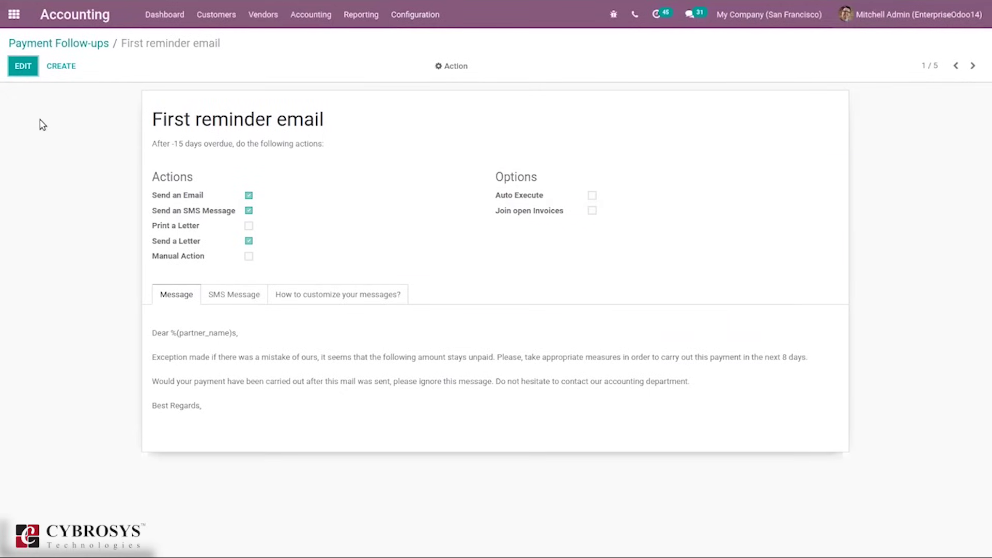
Enable Manual Action on the First reminder email level, view its manual action details and message, and discard the changes.
left_click(23, 67)
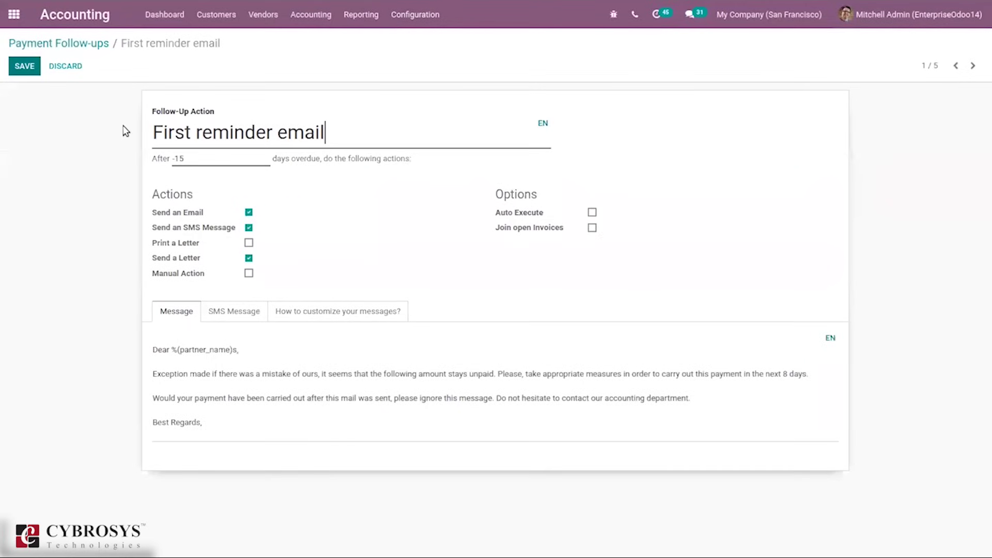
left_click(249, 274)
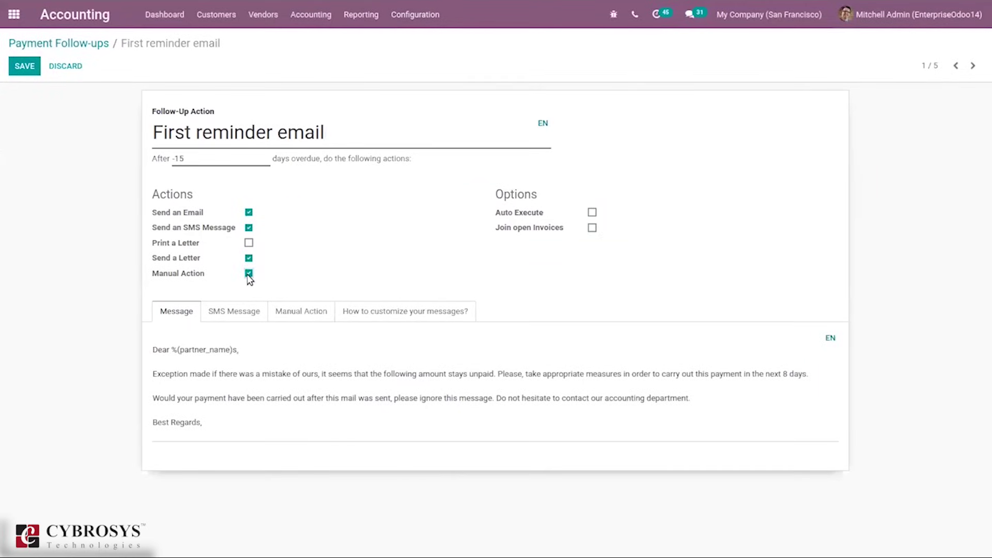
left_click(310, 314)
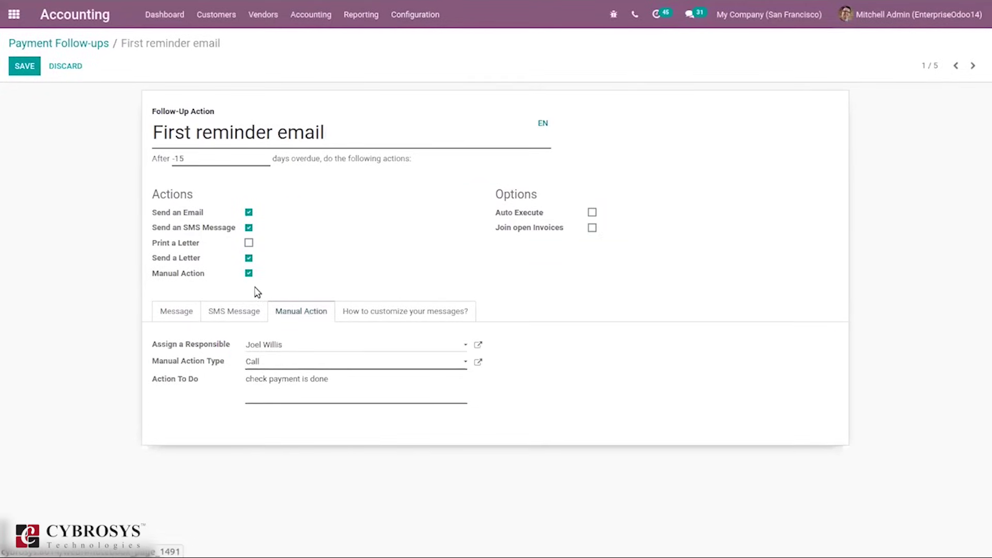
left_click(180, 313)
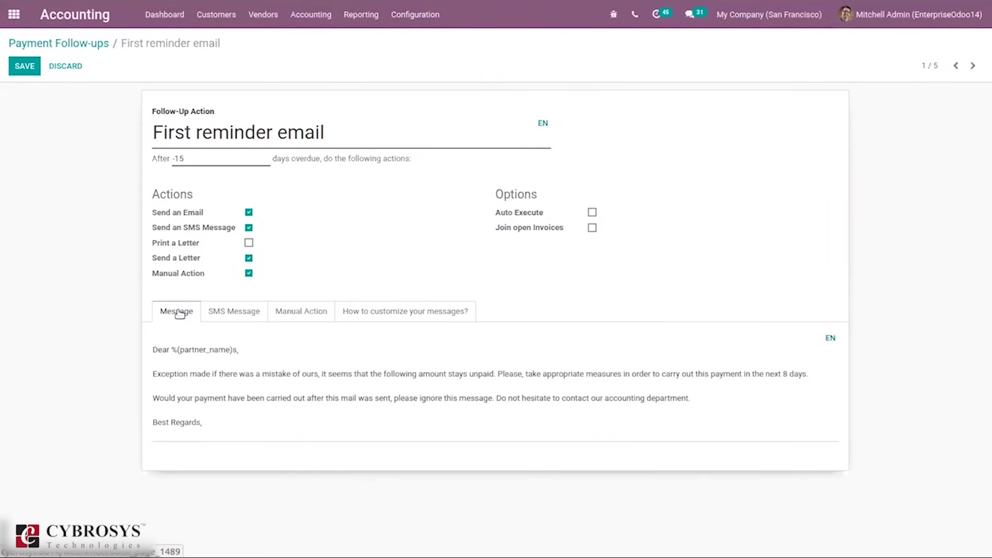
left_click(84, 46)
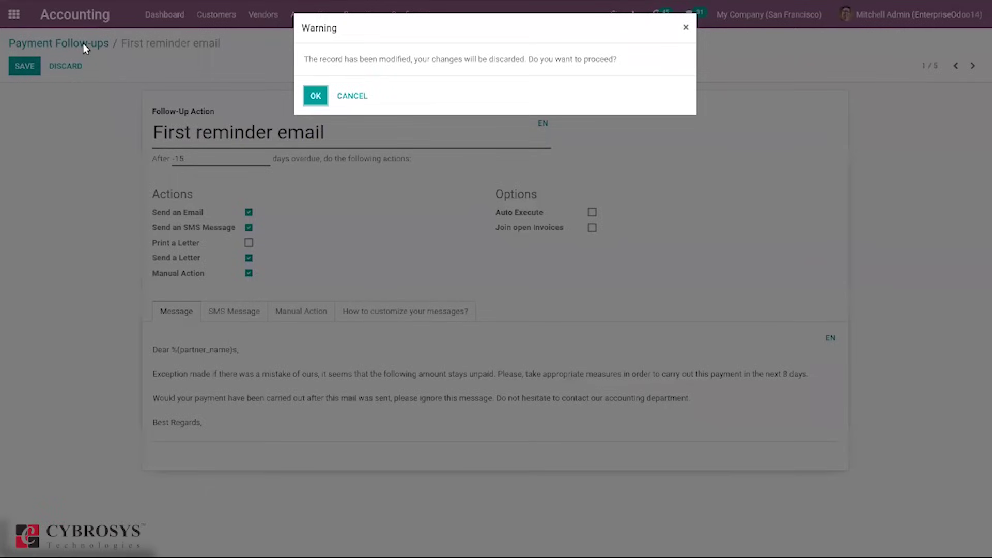
left_click(315, 96)
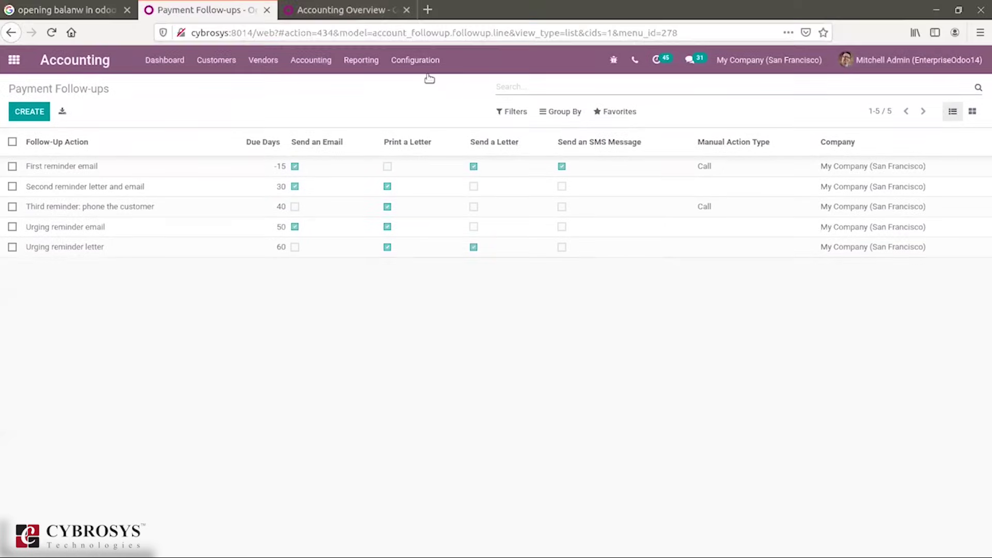
Show the list of Incoterms, start a blank new entry and discard it.
left_click(403, 7)
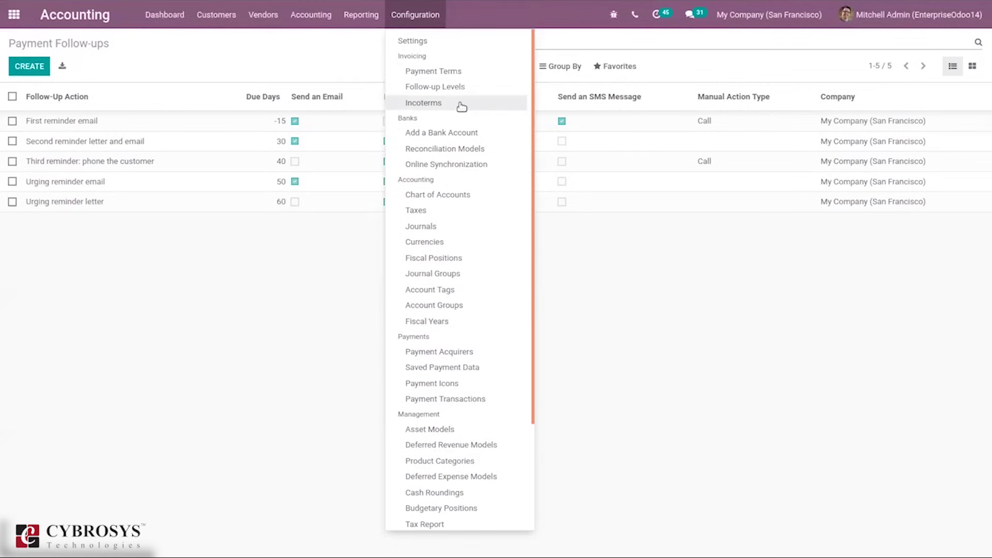
left_click(423, 105)
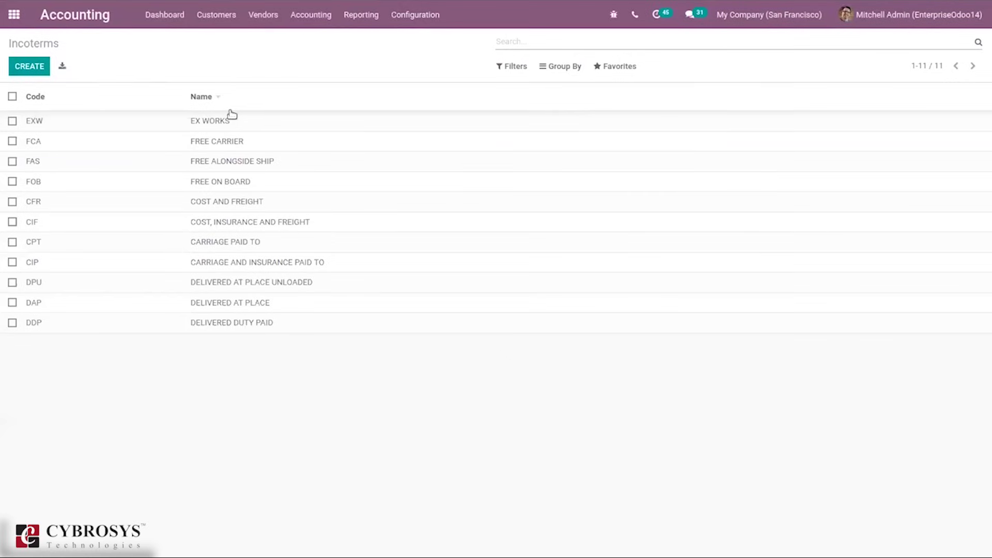
left_click(37, 66)
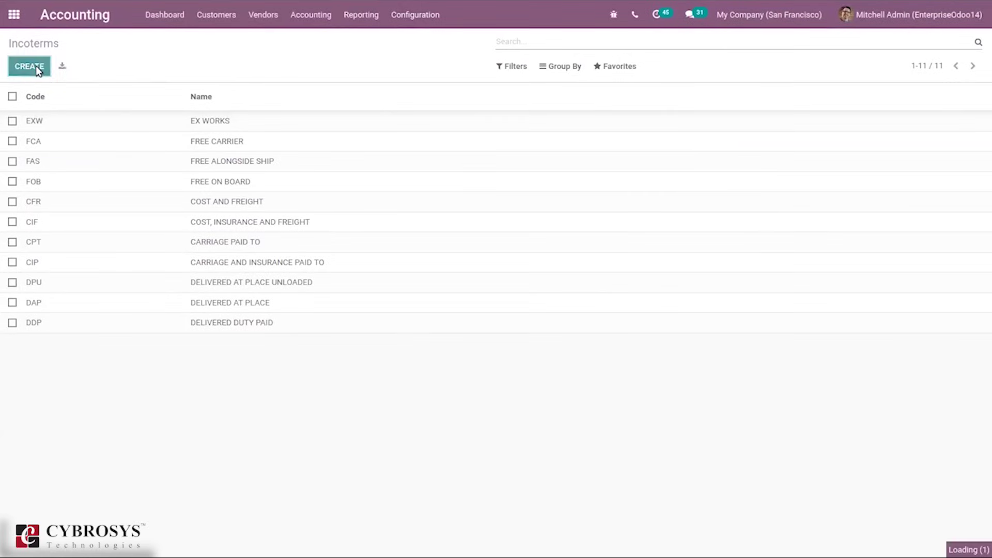
left_click(243, 53)
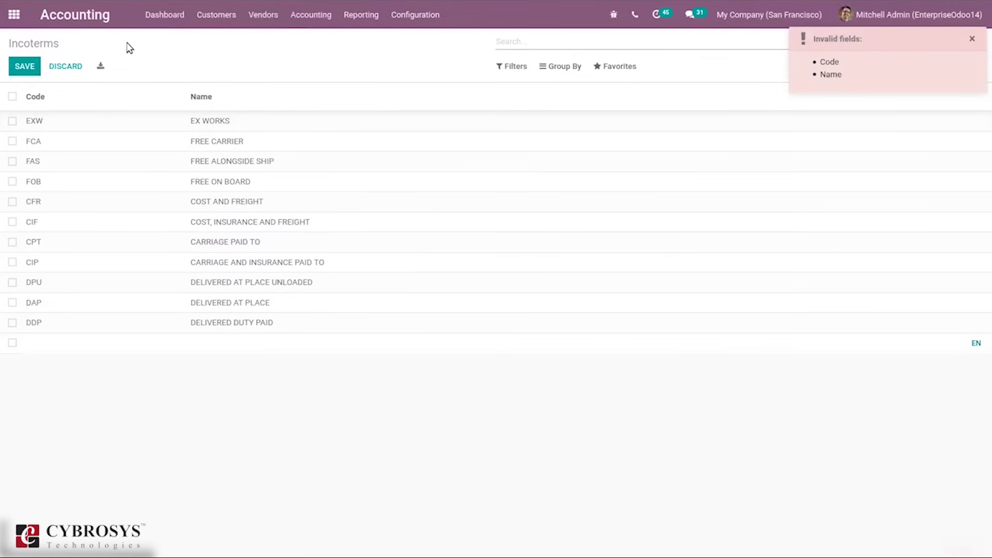
left_click(81, 64)
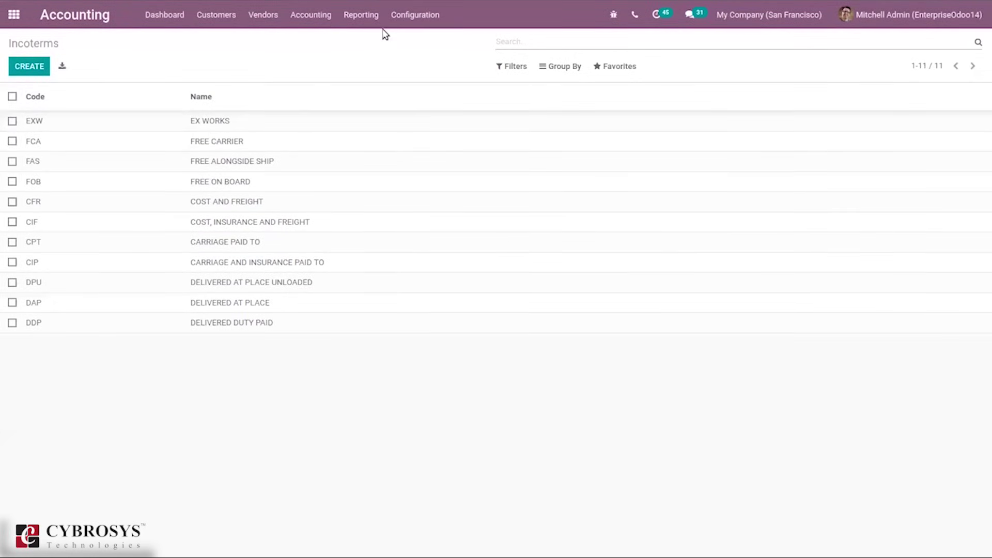
Browse the institutions offered for adding a bank account, view the form for creating one manually, and cancel it.
left_click(415, 16)
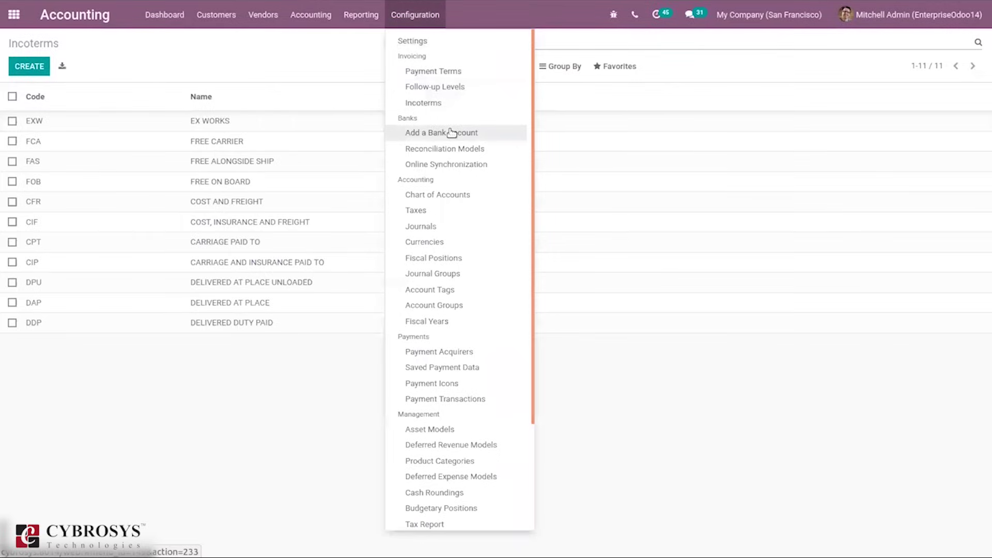
left_click(434, 133)
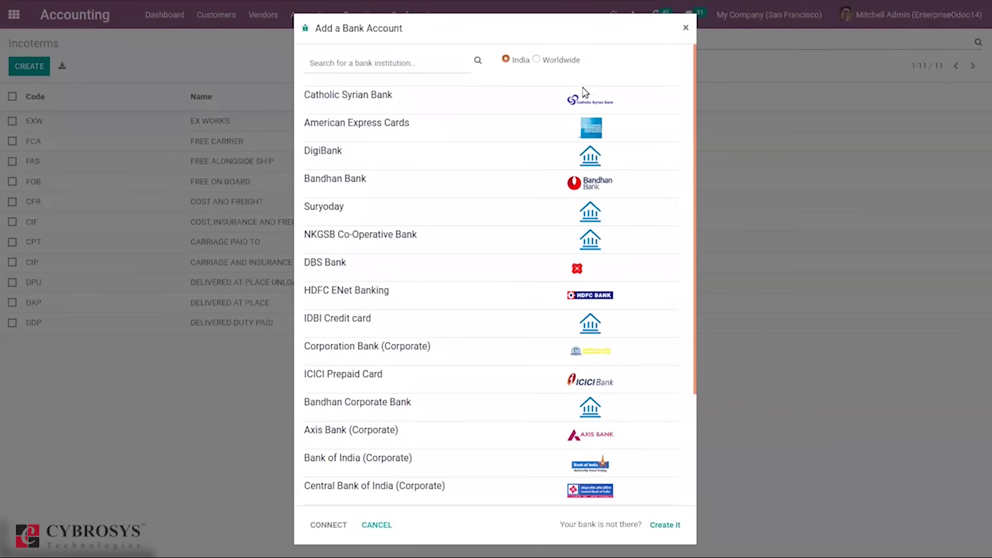
left_click_drag(698, 110, 709, 353)
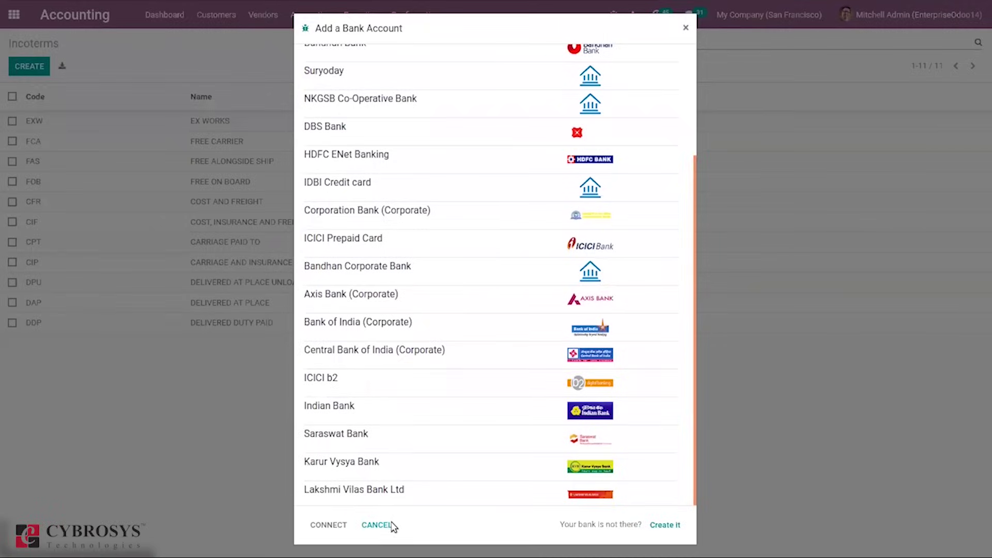
left_click(665, 524)
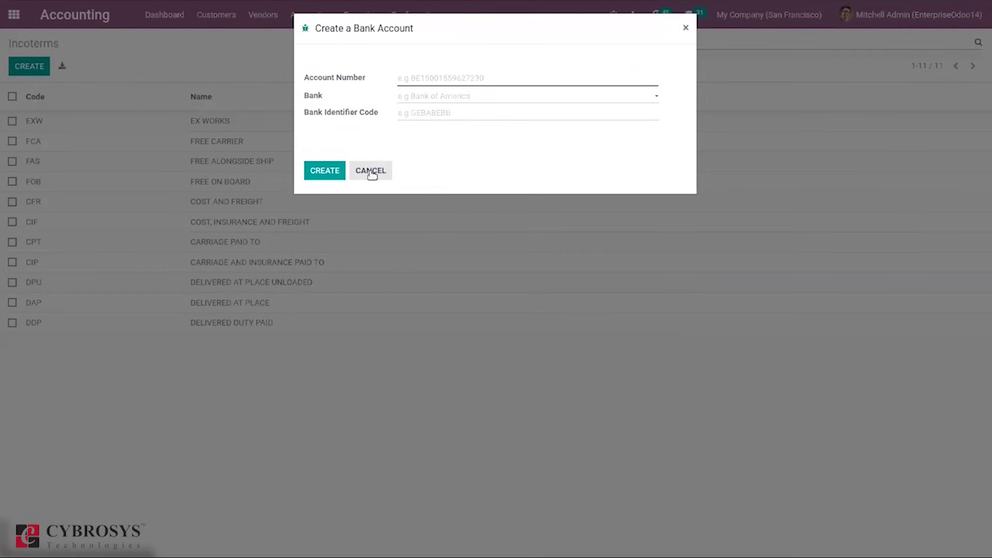
left_click(371, 171)
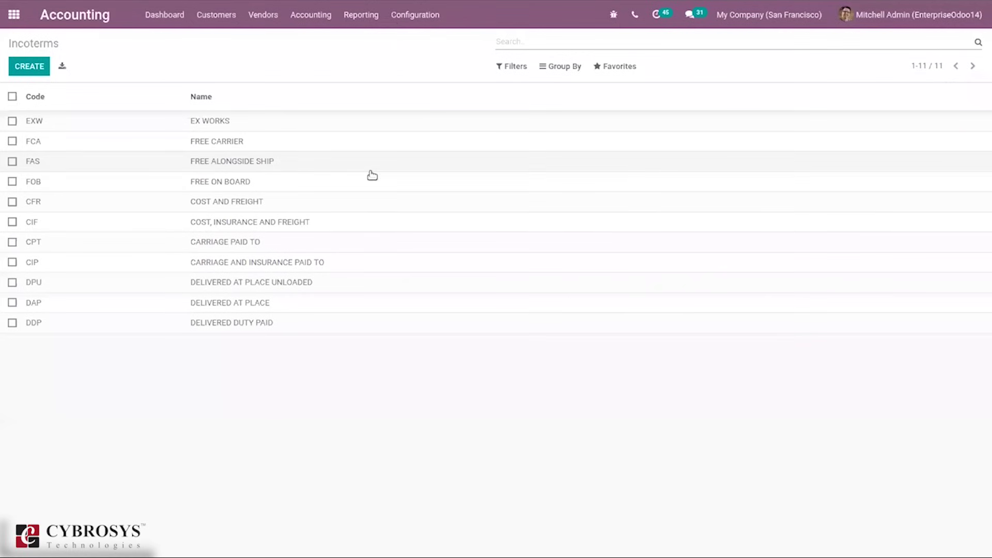
Examine the conditions and partner mapping of the Invoices Matching Rule reconciliation model and return to the model list.
left_click(411, 18)
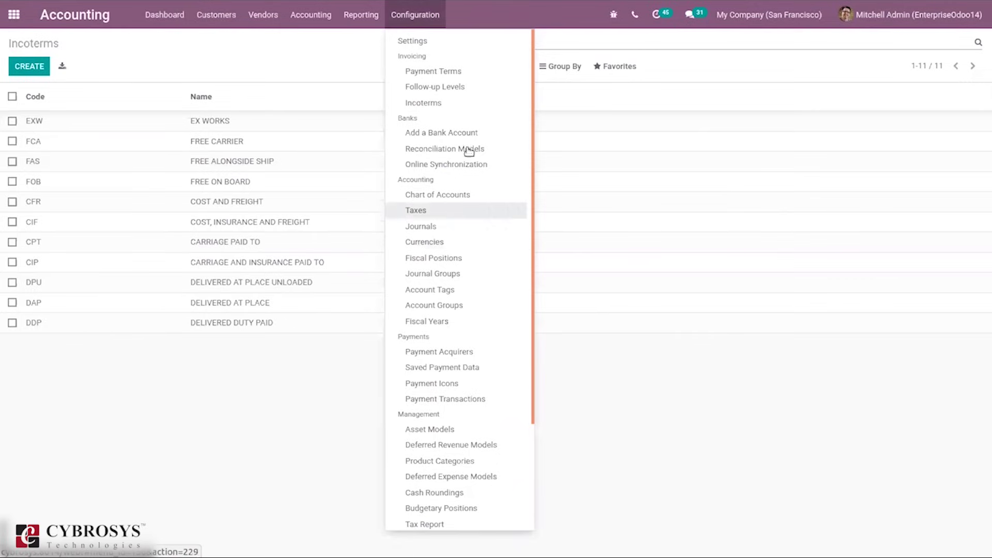
left_click(438, 149)
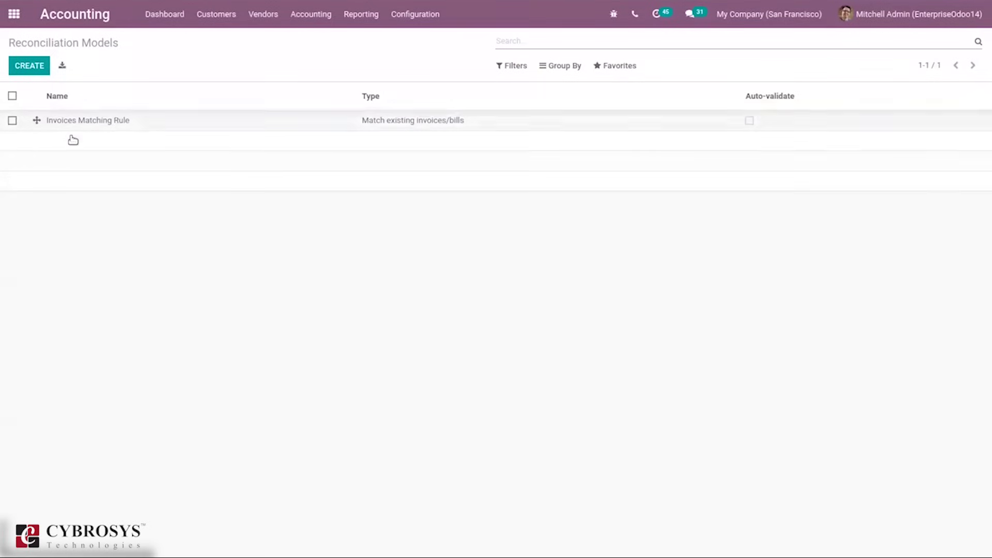
left_click(103, 129)
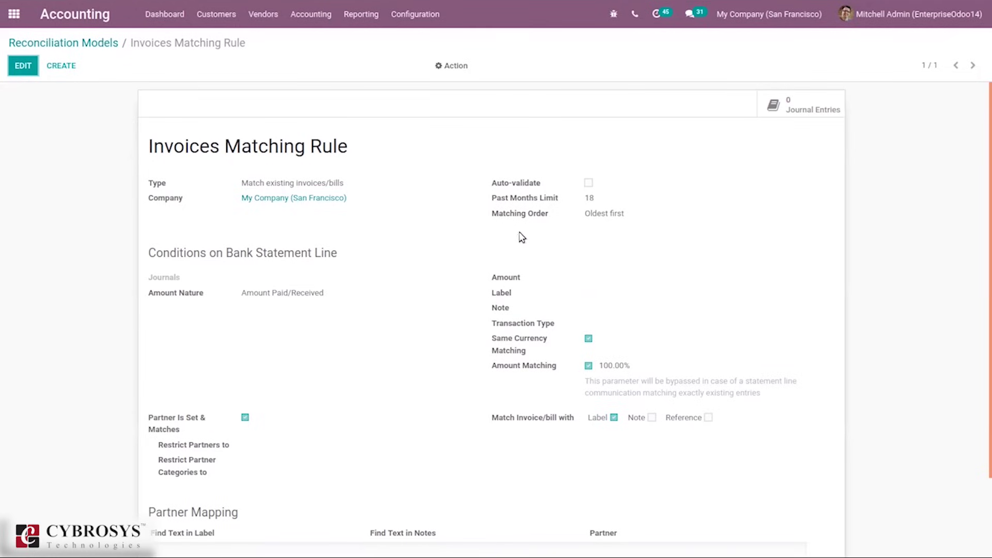
left_click_drag(983, 197, 984, 280)
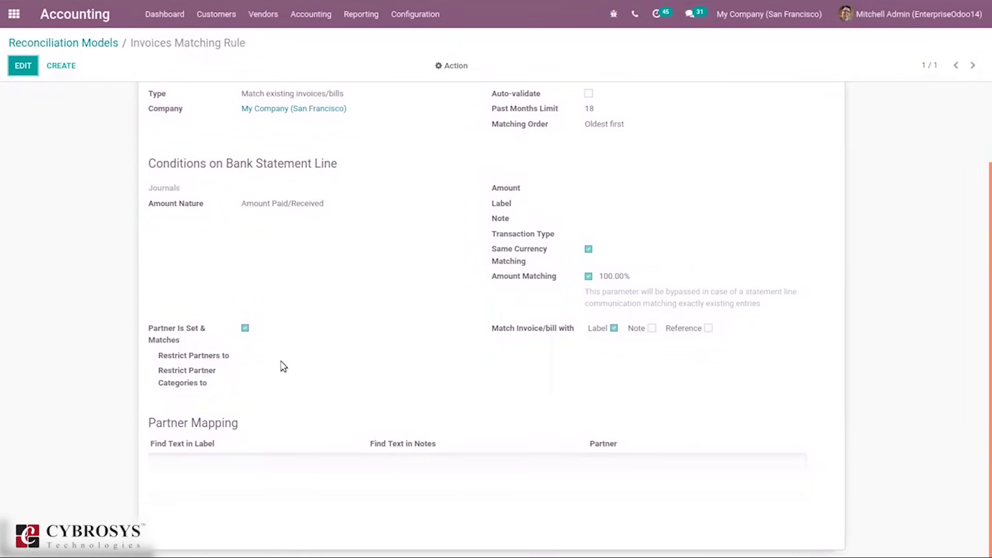
left_click(73, 44)
Show the Reconciliation page with the journal items proposed for matching.
left_click(313, 12)
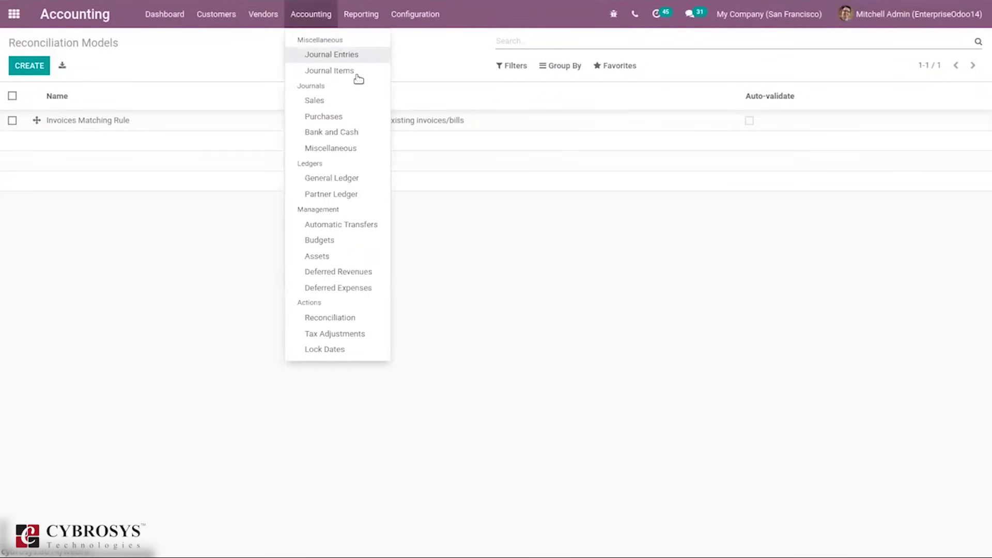
left_click(356, 323)
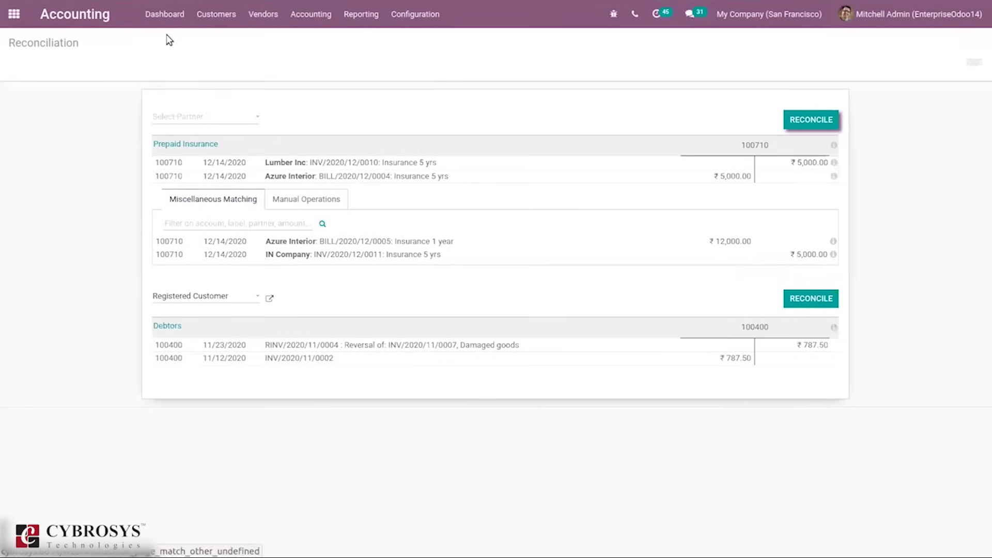
Create a new customer invoice for Lumber Inc with the GST treatment Consumer.
left_click(215, 14)
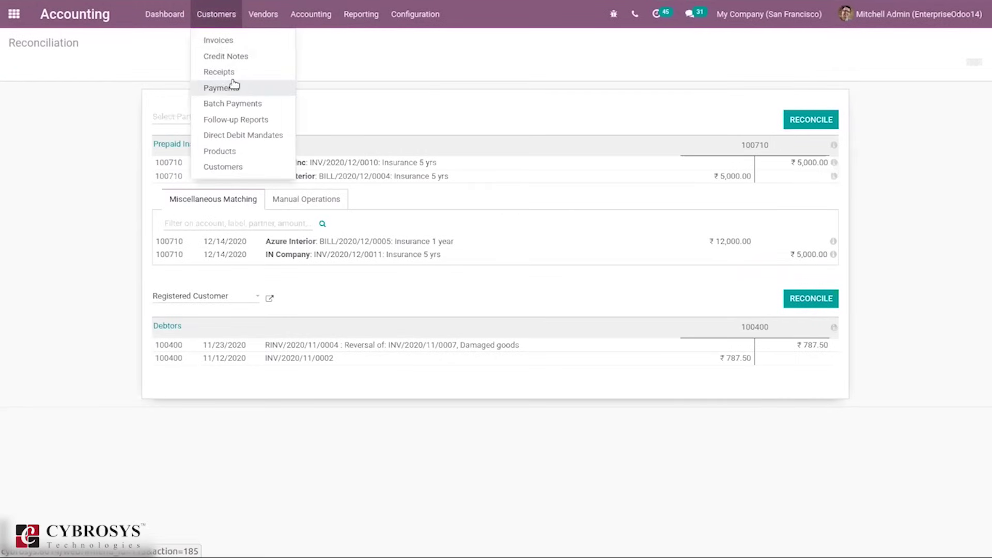
left_click(228, 42)
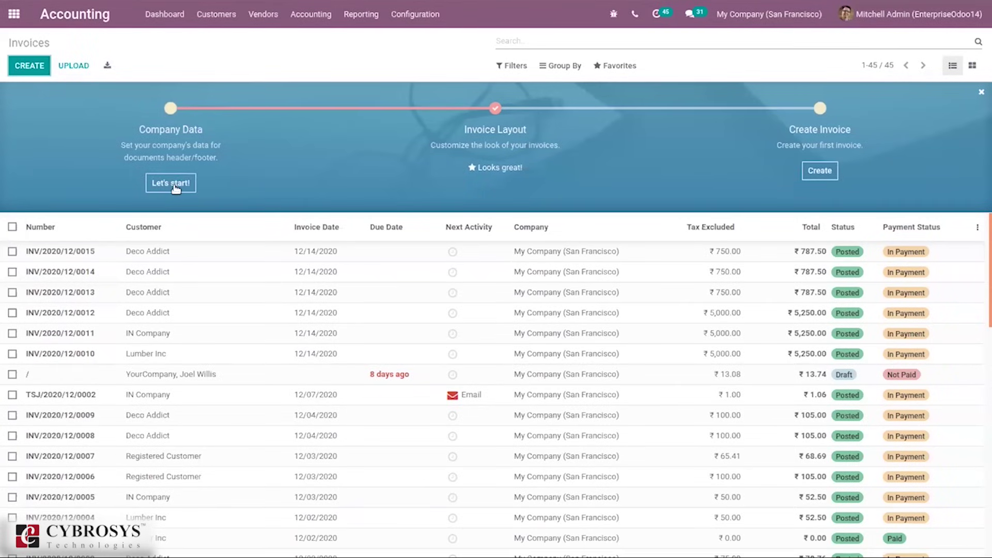
key("Return")
left_click(128, 233)
left_click(148, 279)
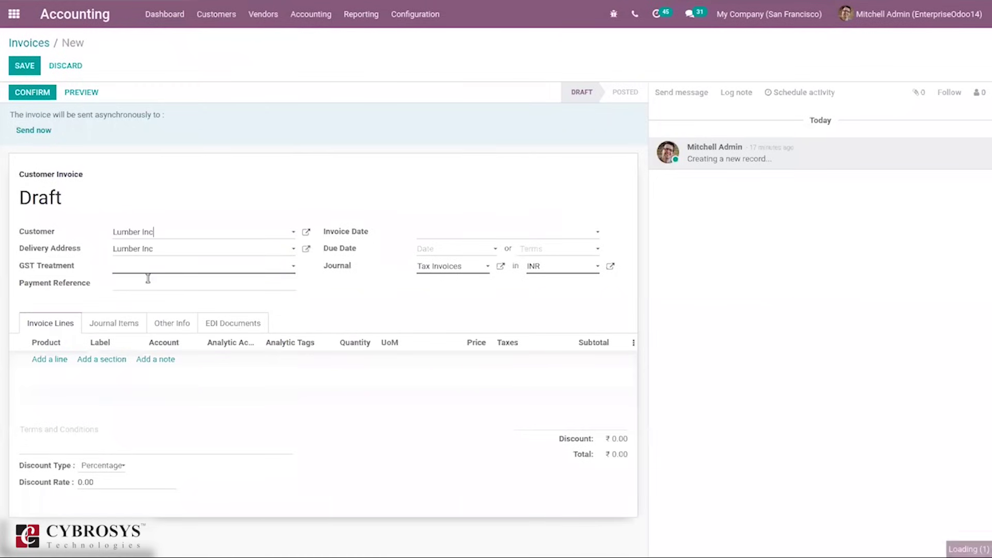
left_click(147, 267)
left_click(146, 327)
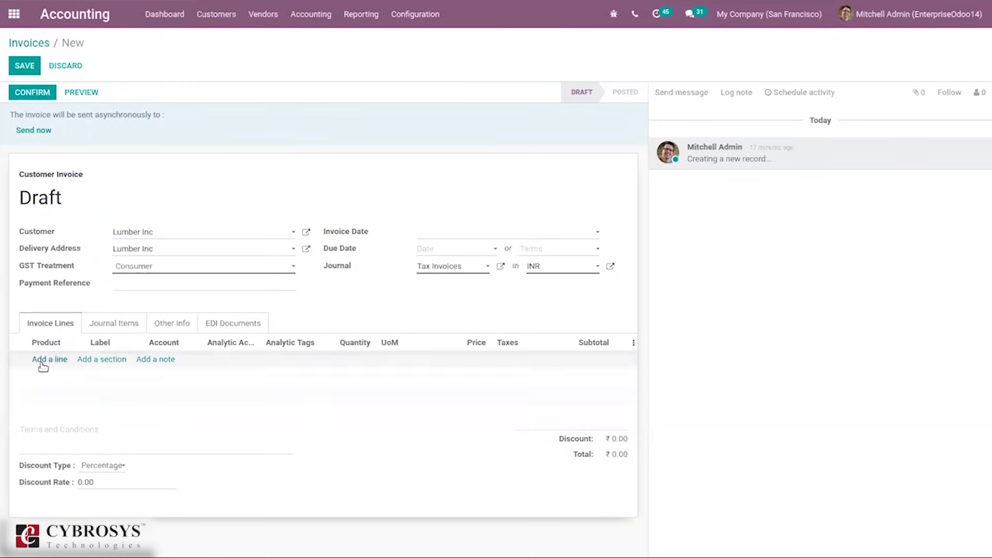
Add the product [DESK0004] Customizable Desk (CONFIG) (Aluminium, Black) to the invoice lines and confirm the invoice.
left_click(41, 361)
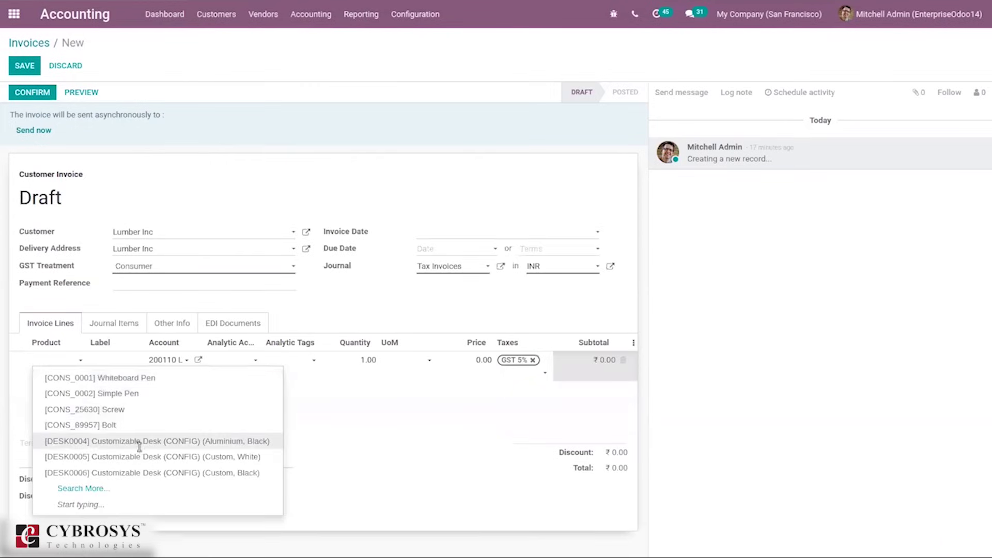
left_click(139, 441)
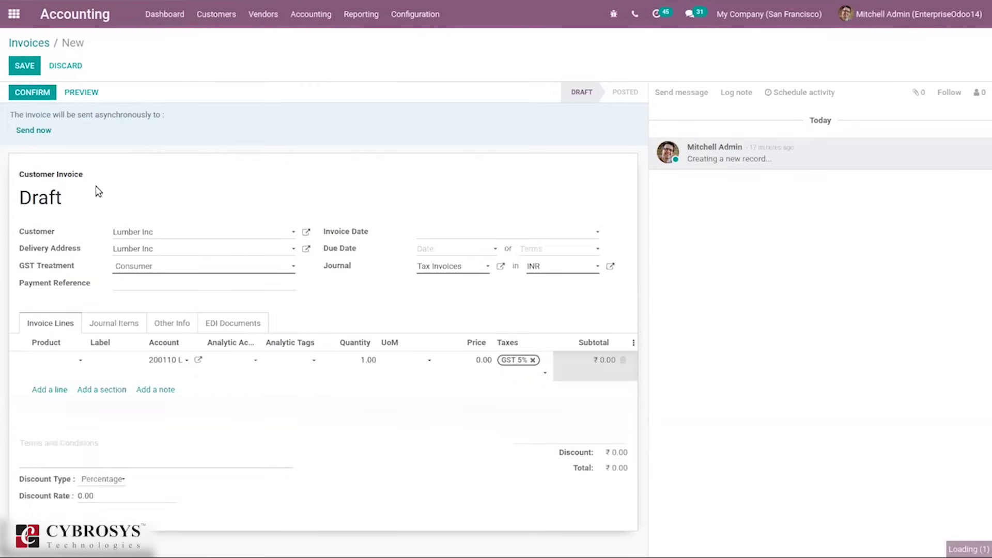
left_click(31, 93)
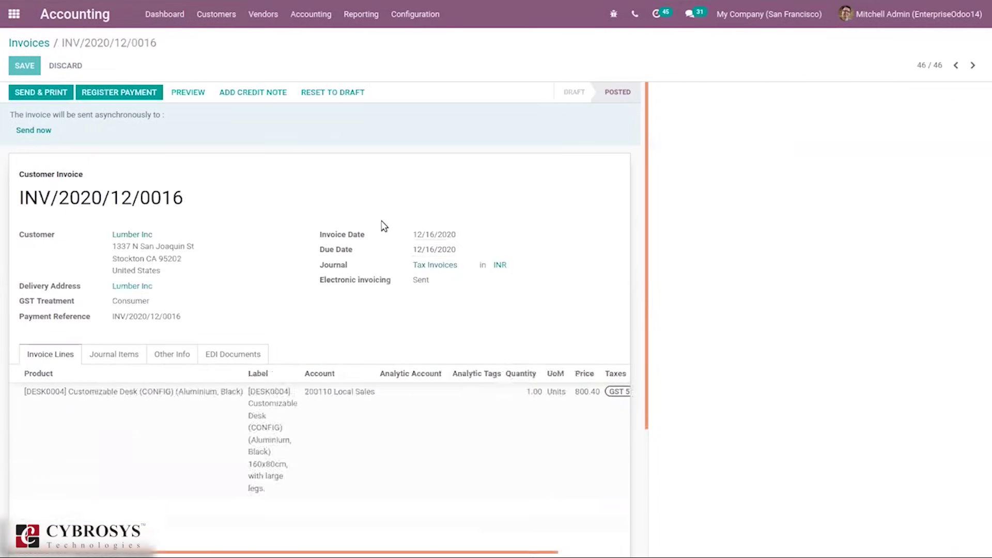
Register a manual payment for the invoice's full amount and display the resulting payment's info.
left_click_drag(644, 201, 627, 381)
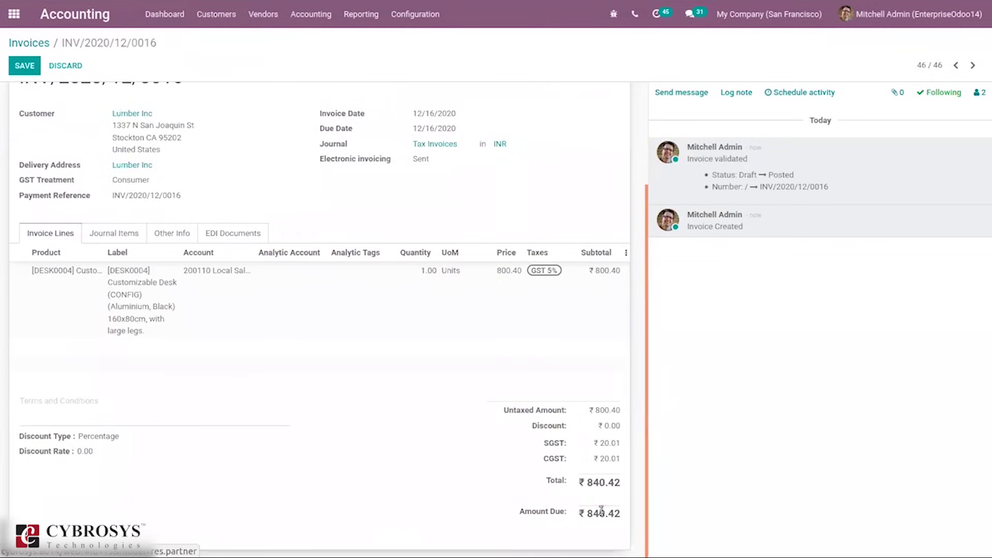
left_click_drag(645, 429, 627, 266)
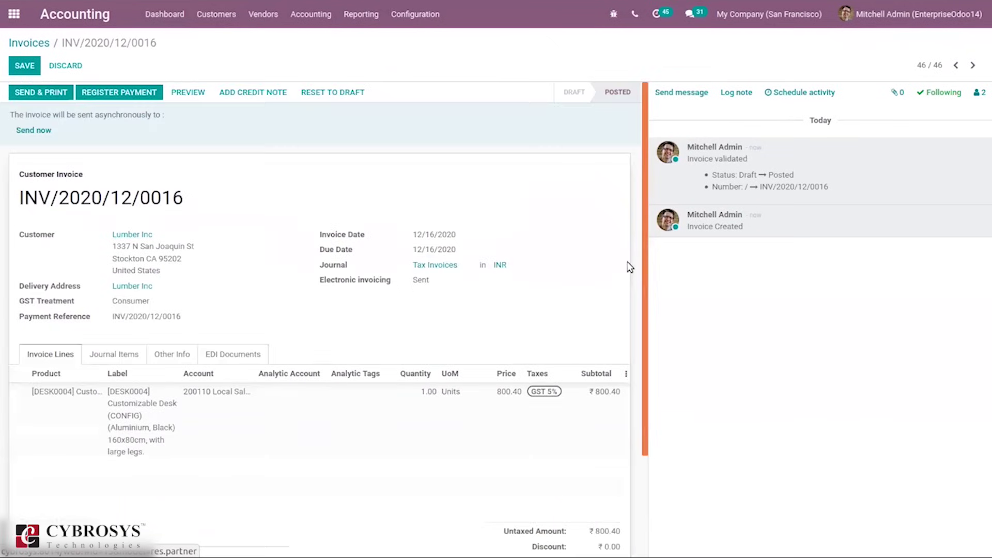
left_click(128, 94)
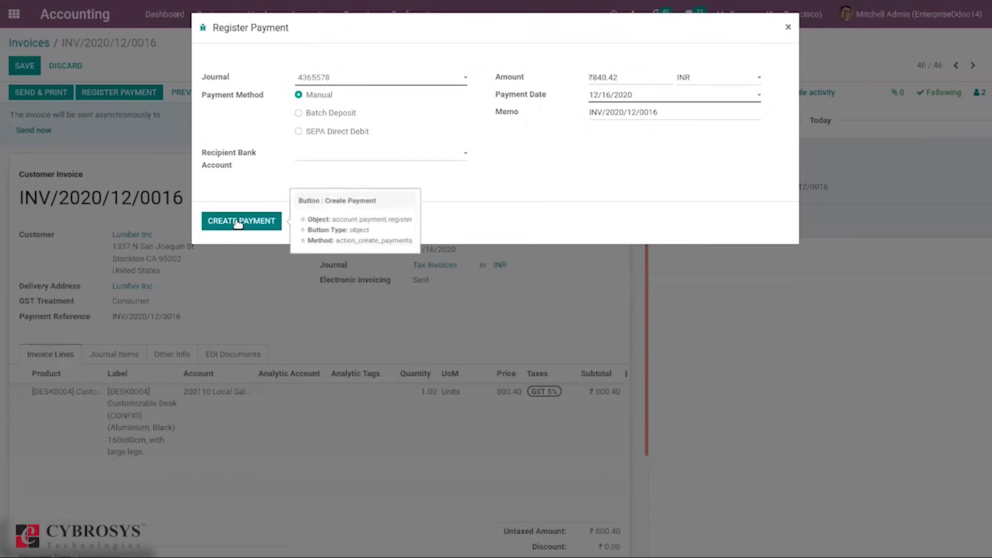
left_click(238, 222)
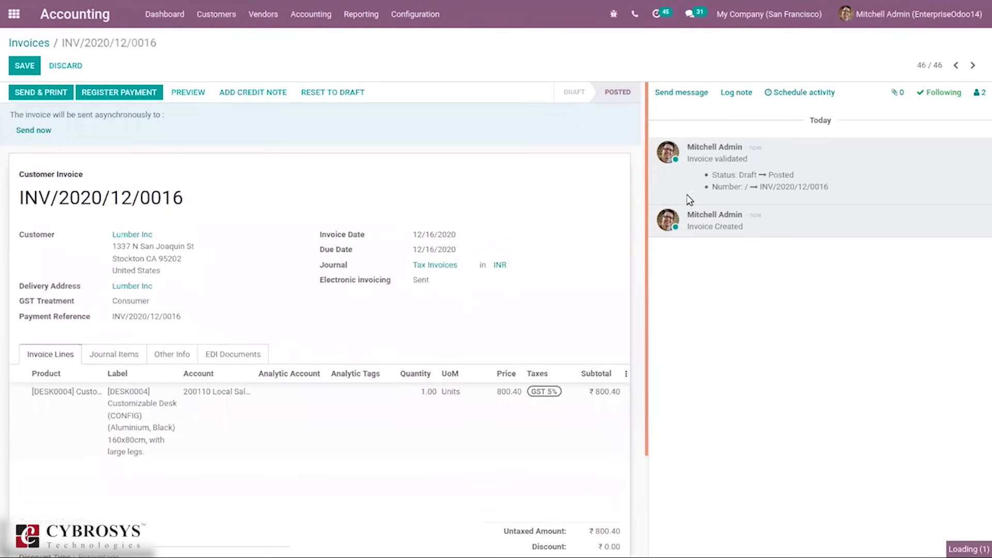
scroll(633, 319, "down", 3)
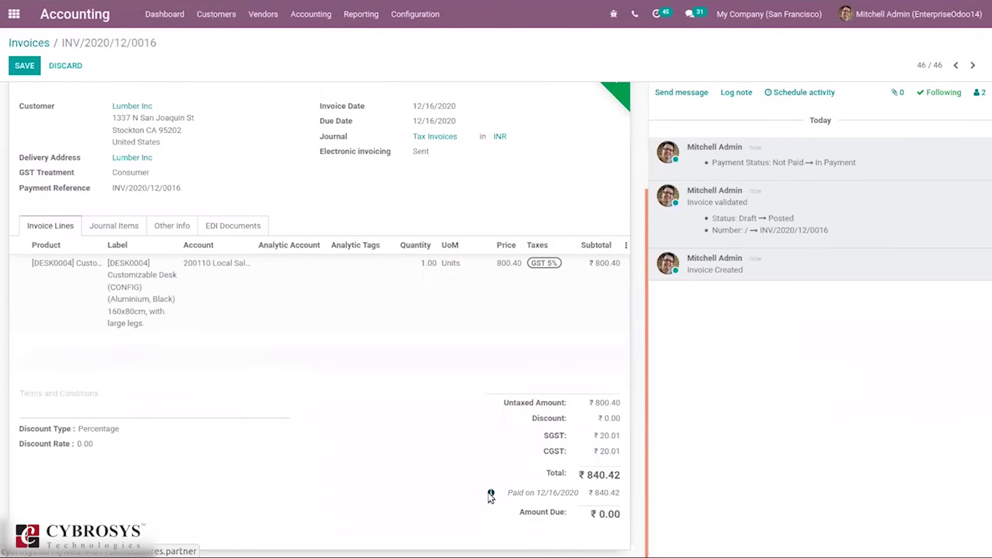
left_click(490, 494)
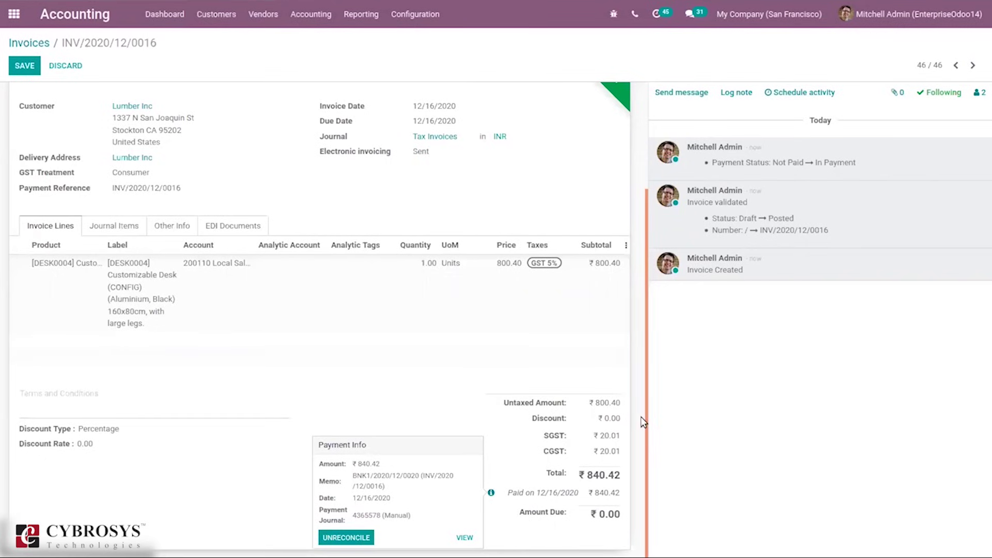
Close the invoice's payment info and open the list of banks providing online synchronization.
left_click_drag(649, 411, 627, 236)
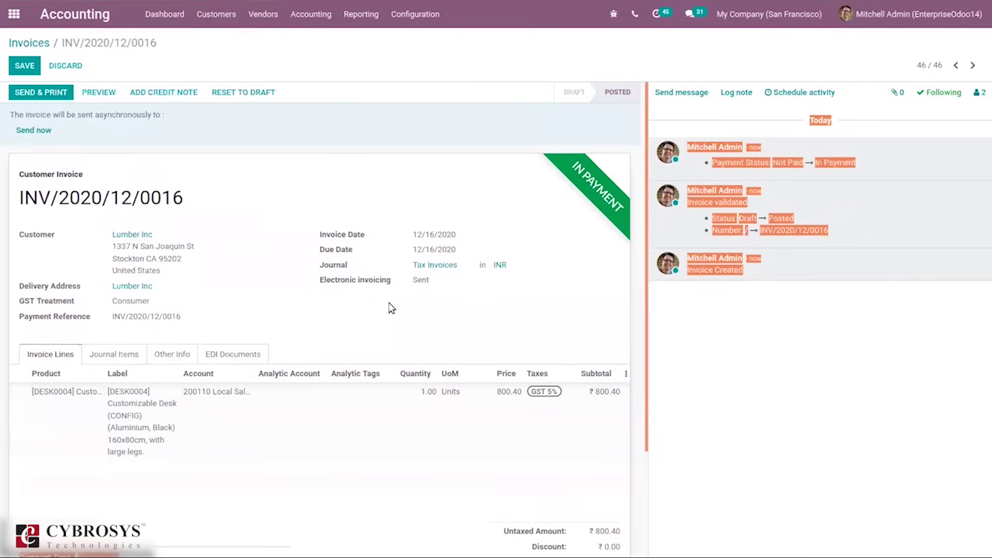
left_click(262, 186)
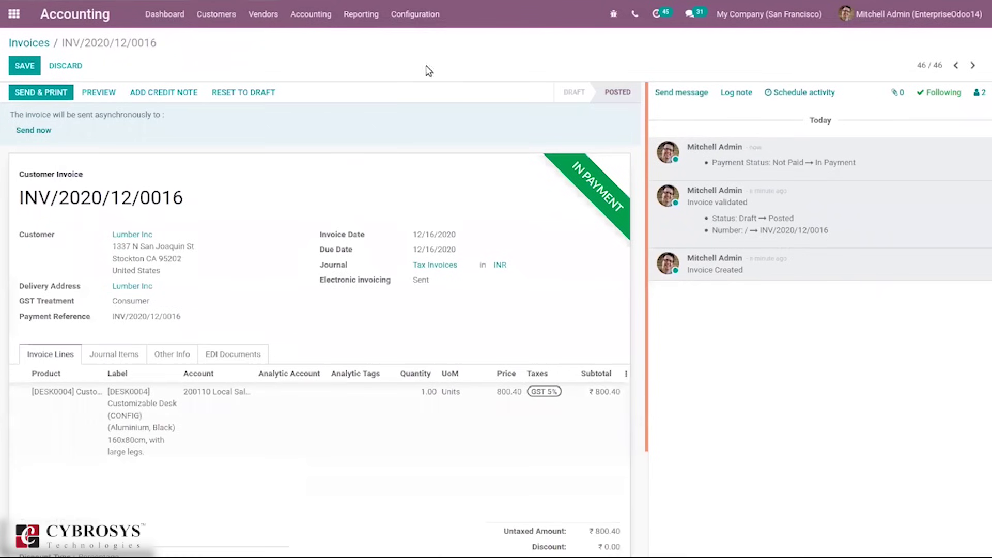
left_click(418, 12)
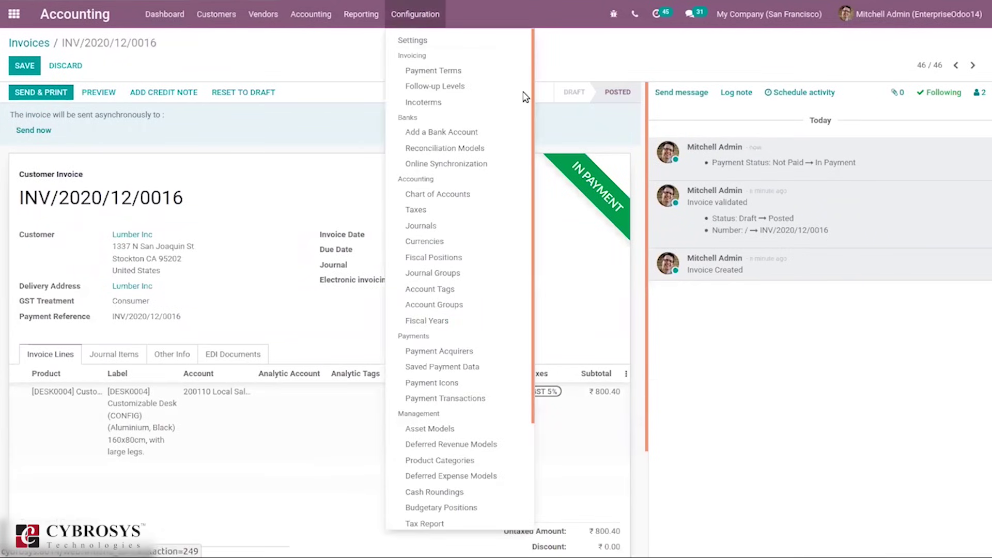
left_click_drag(534, 79, 539, 240)
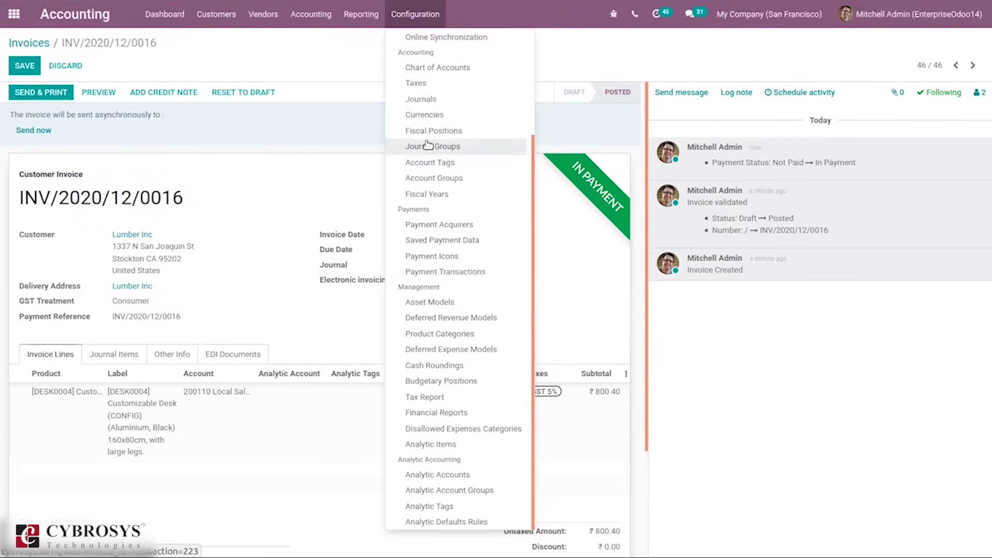
scroll(530, 132, "up", 1)
left_click_drag(530, 132, 515, 77)
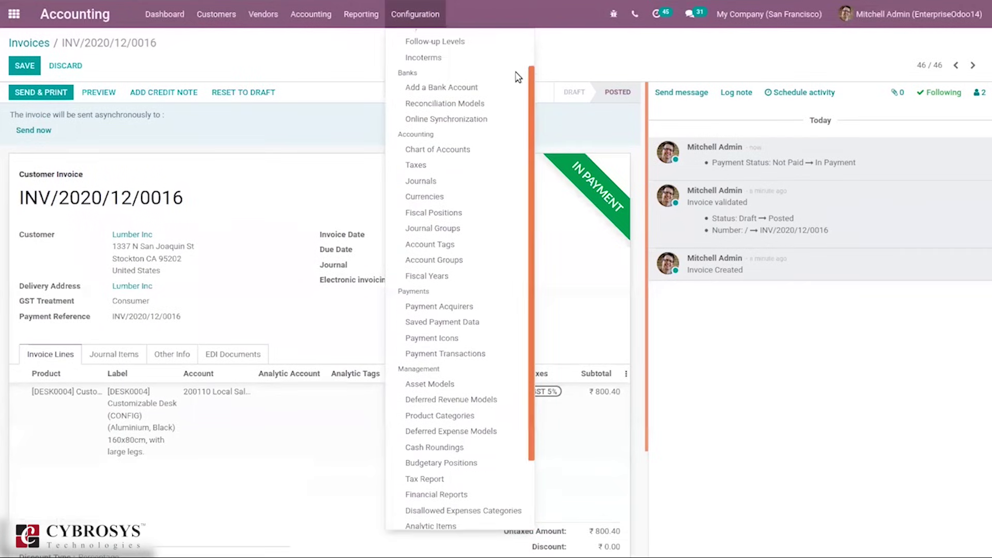
left_click(456, 132)
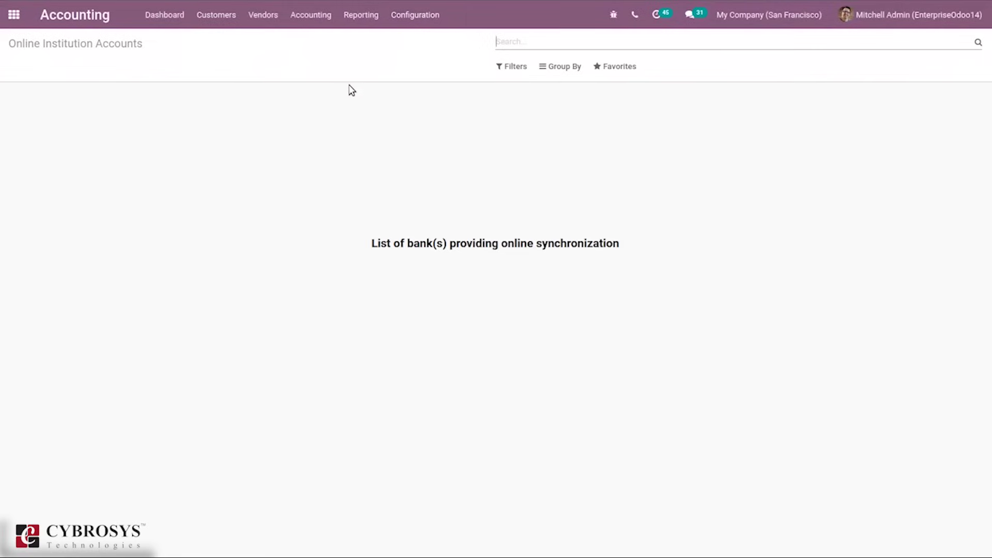
Open the Chart of Accounts and display the setup form of the account 100034 Service revenue account.
left_click(408, 27)
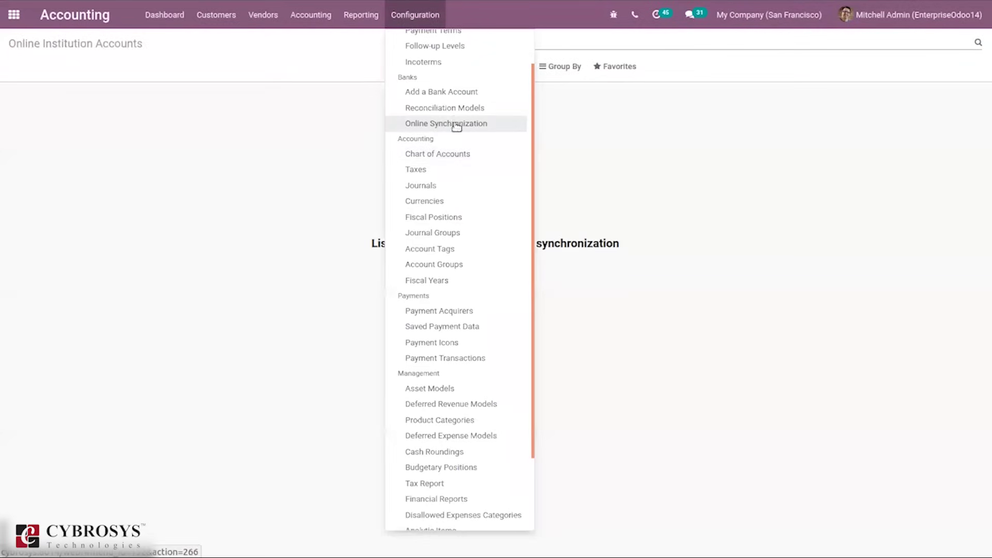
left_click(454, 154)
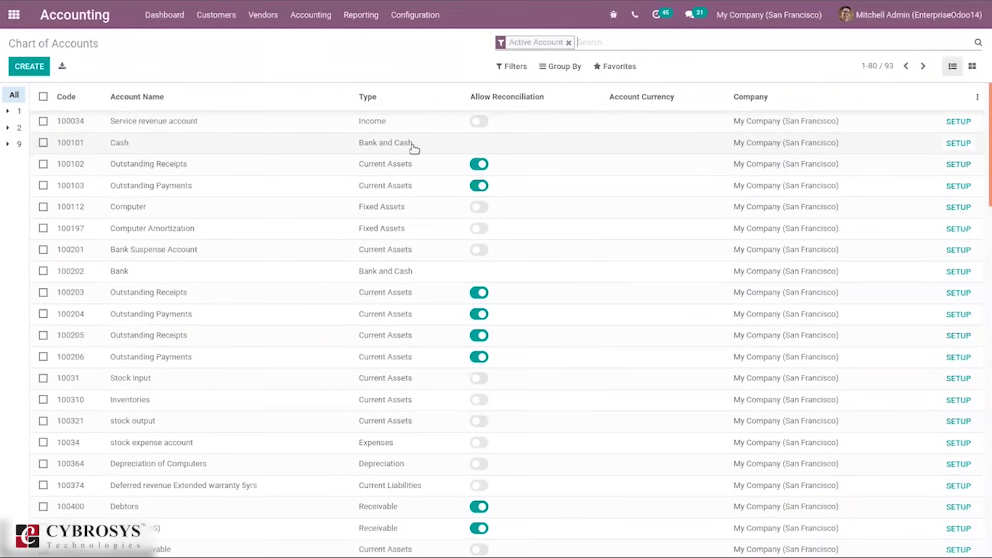
left_click(952, 124)
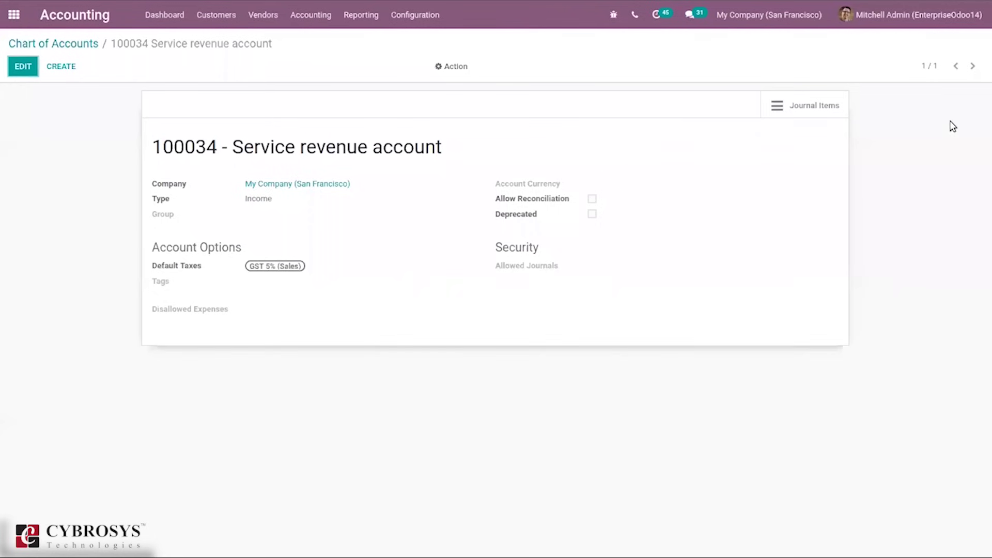
Edit the Service revenue account to examine the available account types, keep Income, save it and return to the Chart of Accounts.
left_click(28, 68)
left_click(259, 228)
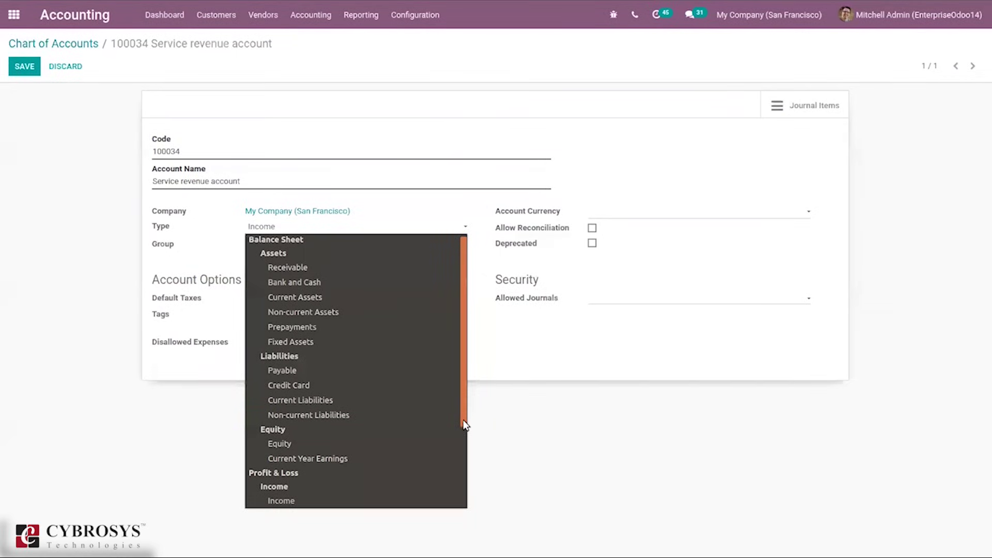
left_click_drag(464, 414, 463, 545)
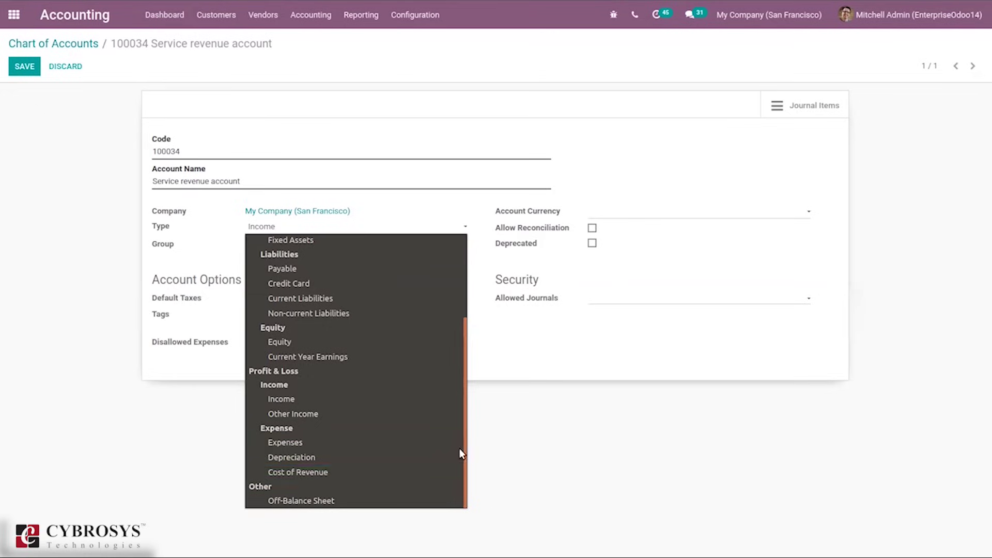
left_click(204, 449)
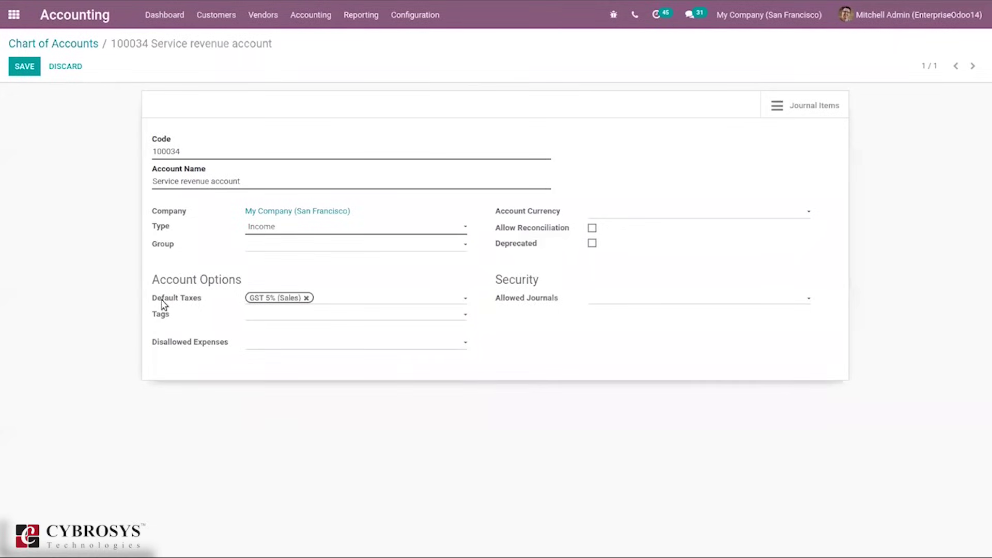
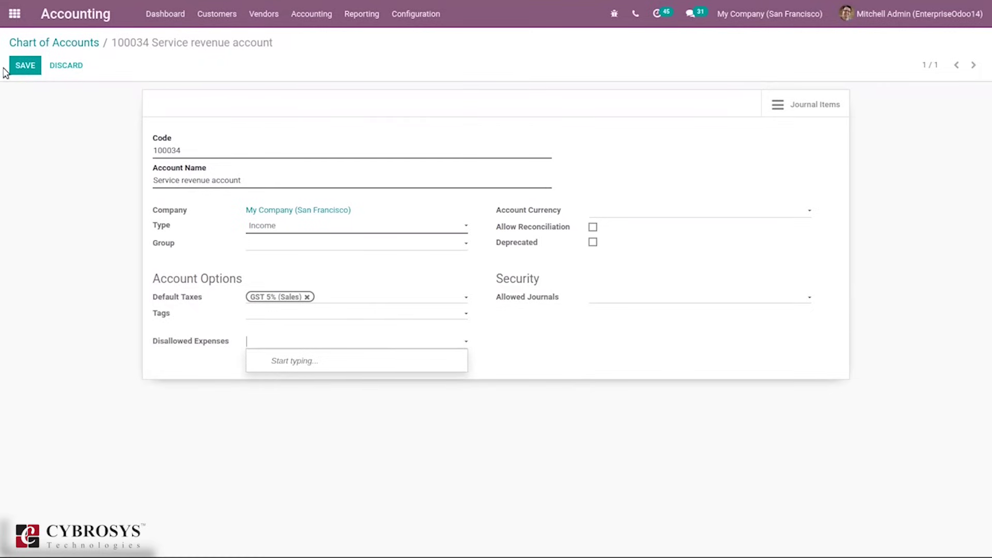
left_click(38, 61)
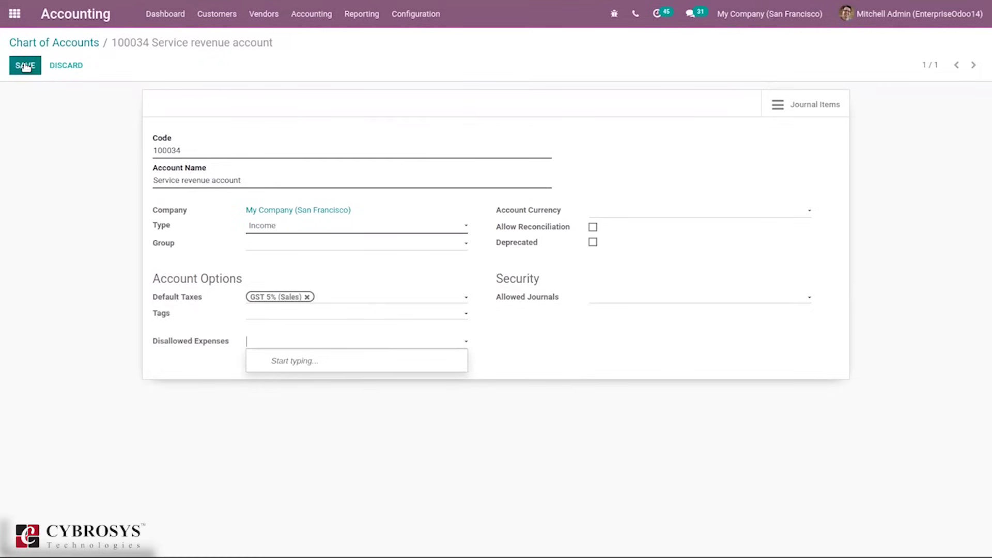
left_click(82, 43)
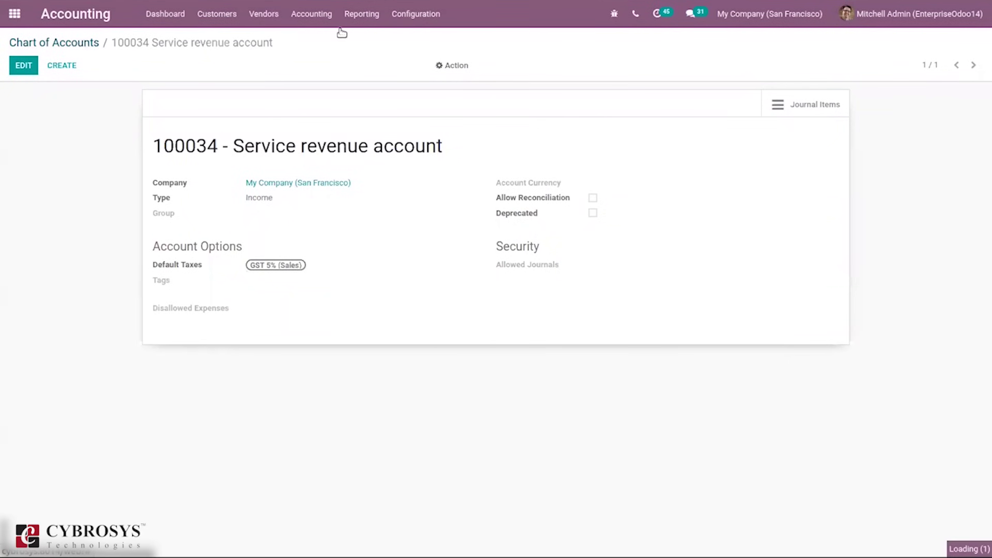
Show the blank form for a new disallowed expenses category and its rate entry, then return to the category list without saving.
left_click(422, 24)
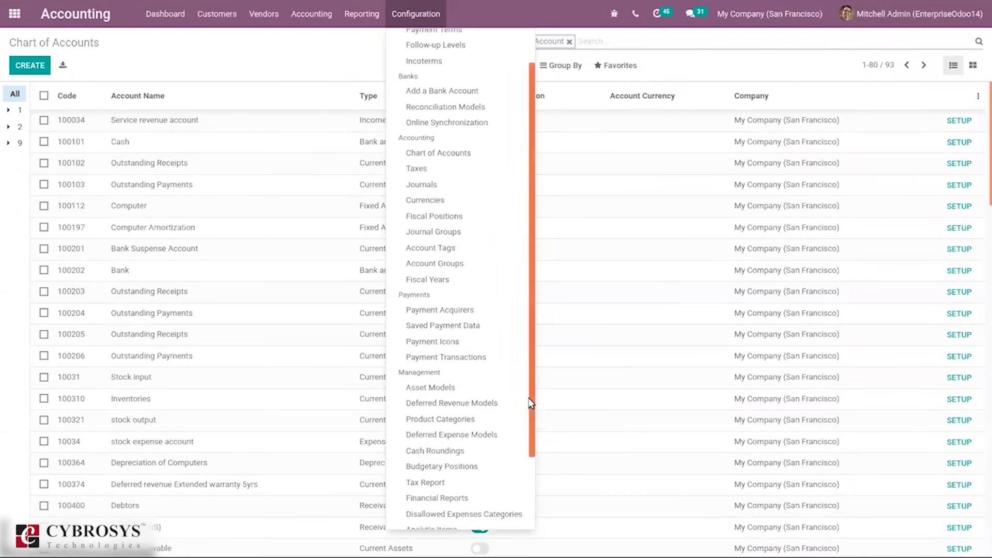
scroll(525, 518, "down", 3)
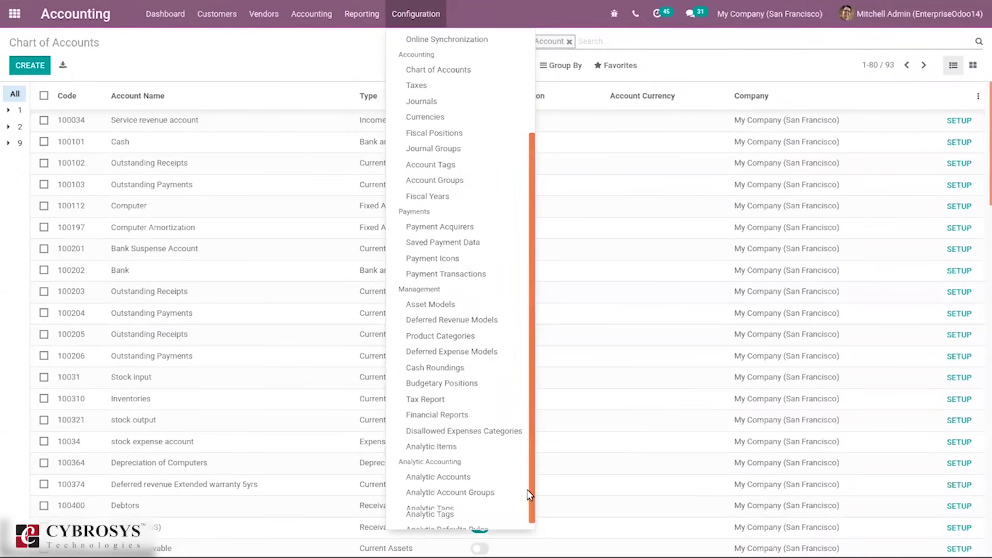
left_click(487, 428)
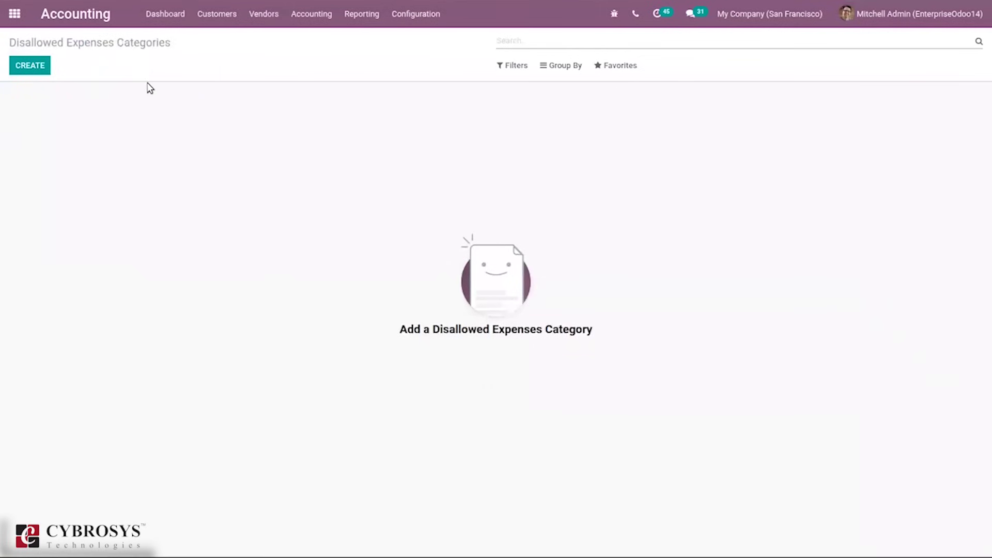
left_click(34, 66)
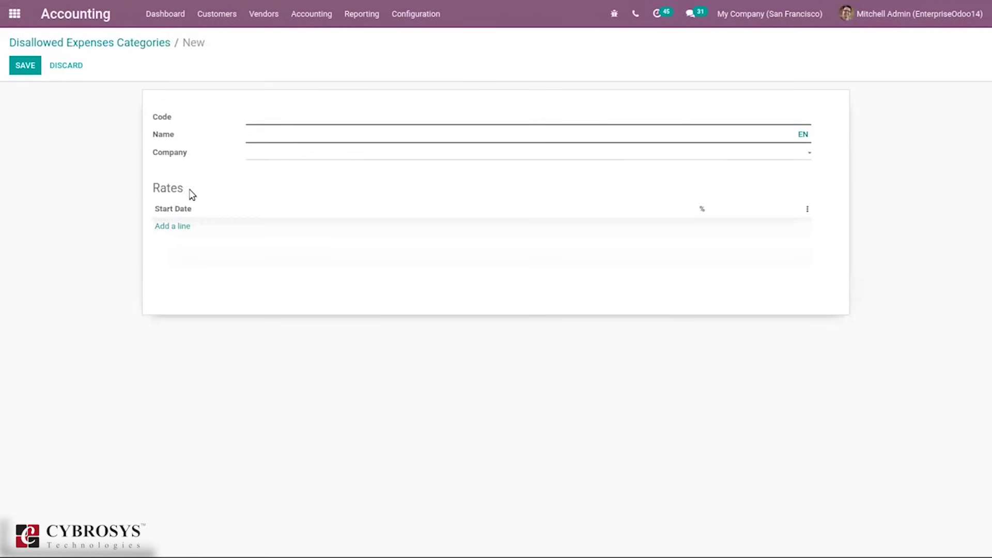
left_click(174, 228)
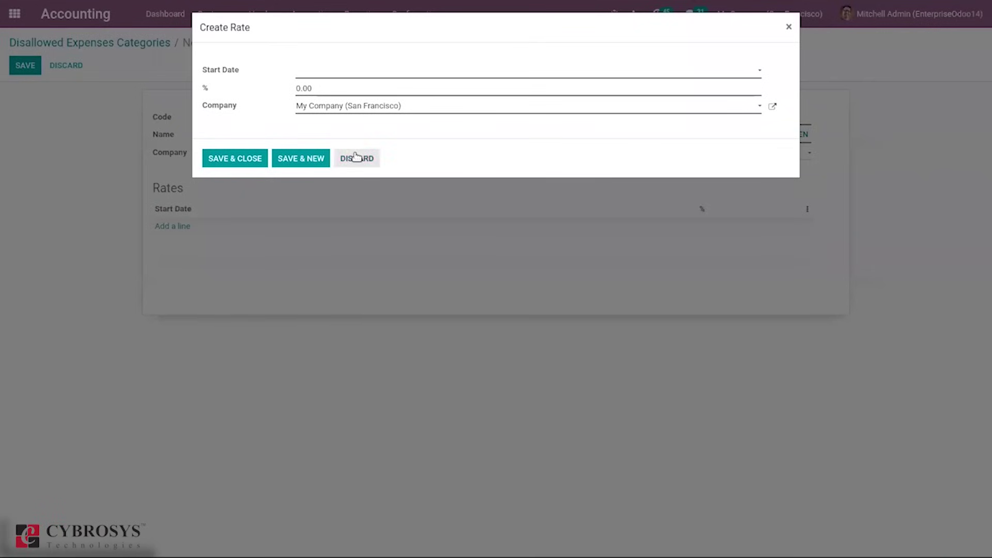
left_click(789, 27)
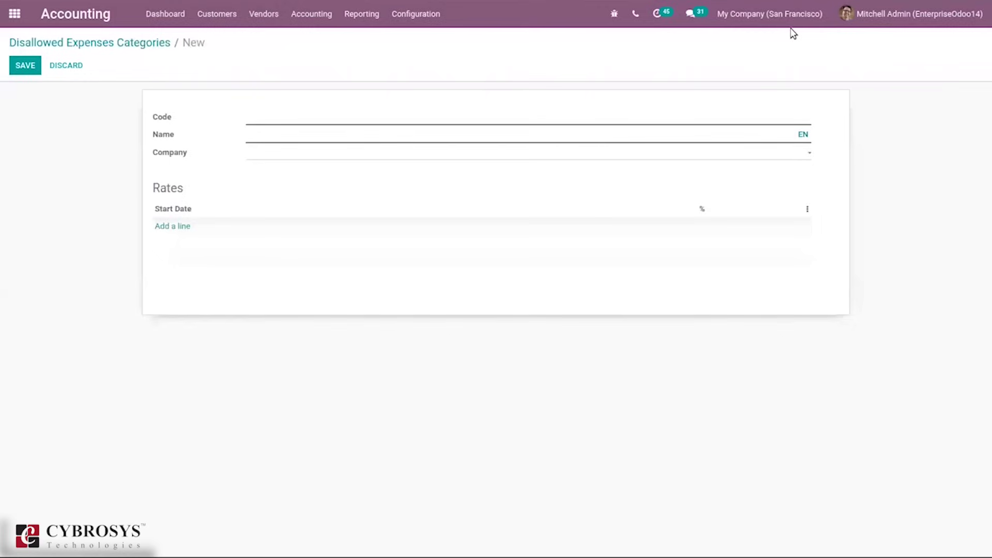
left_click(105, 49)
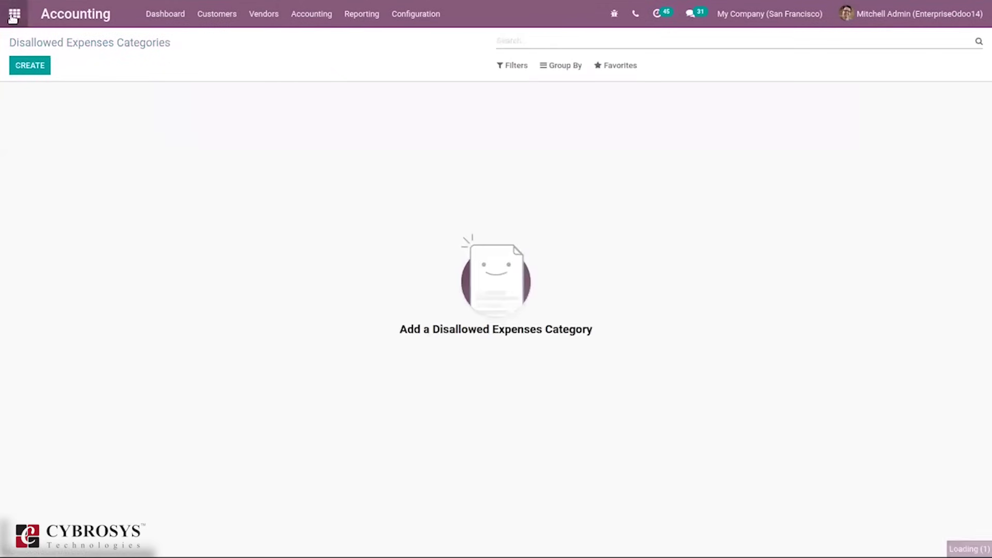
Switch to Apps and search all modules for "dis" without the default Apps filter.
left_click(14, 14)
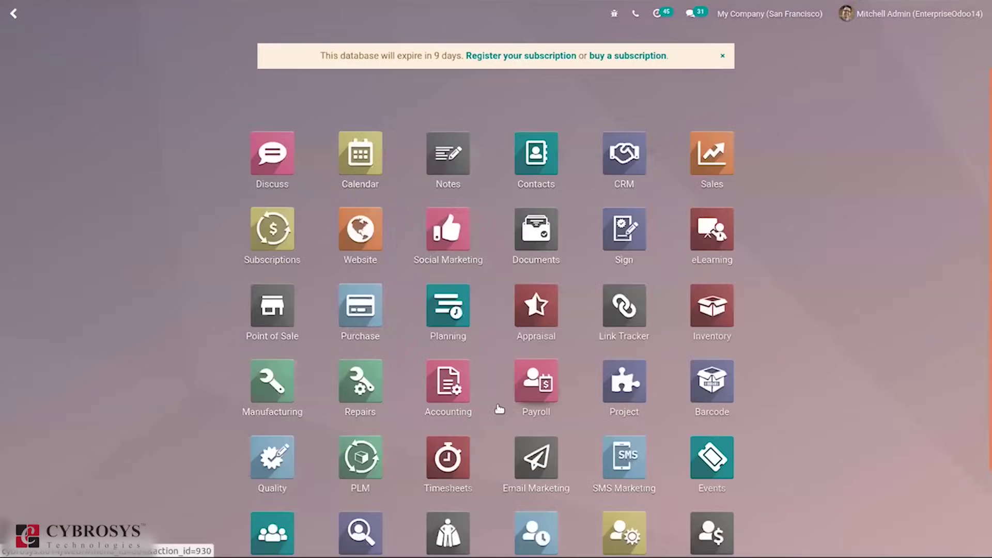
type("app")
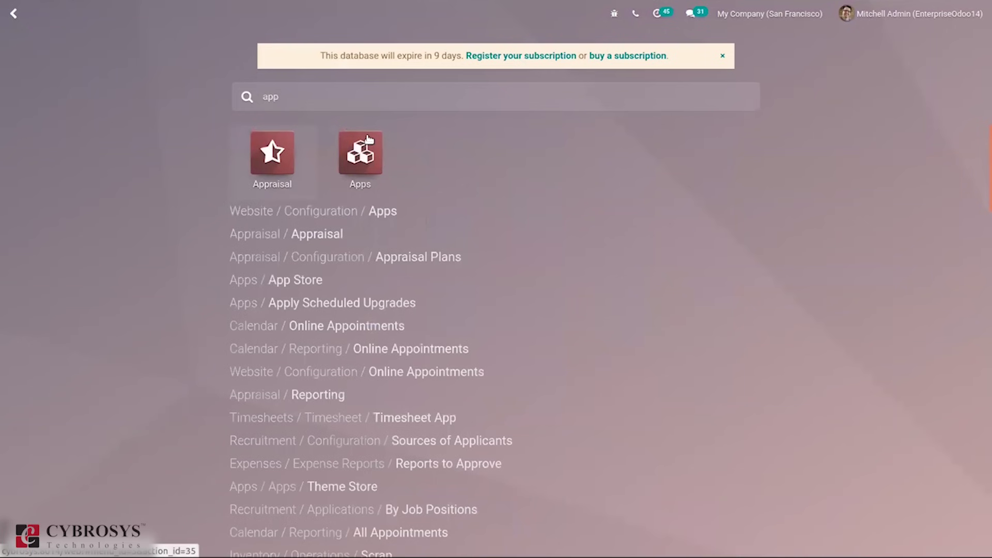
left_click(368, 140)
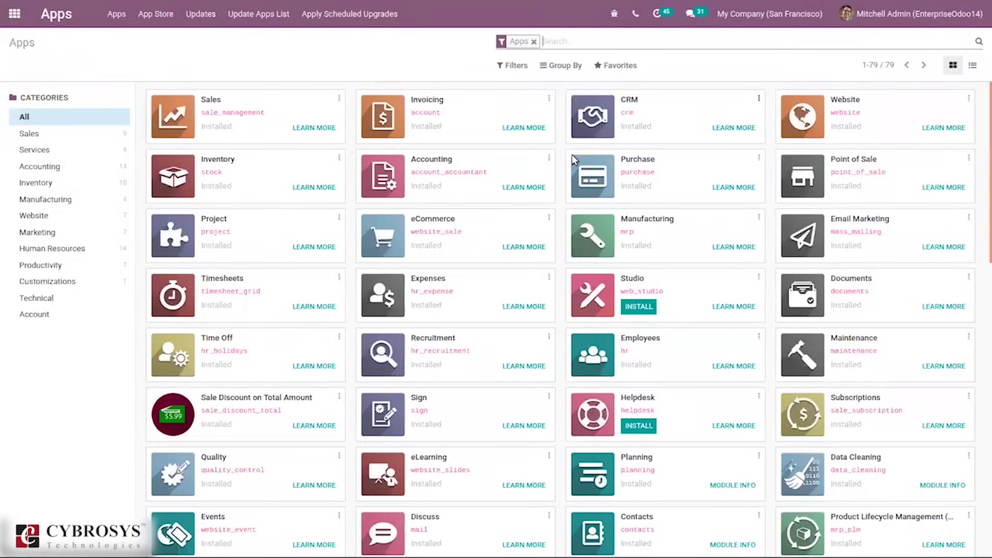
key("BackSpace")
type("di")
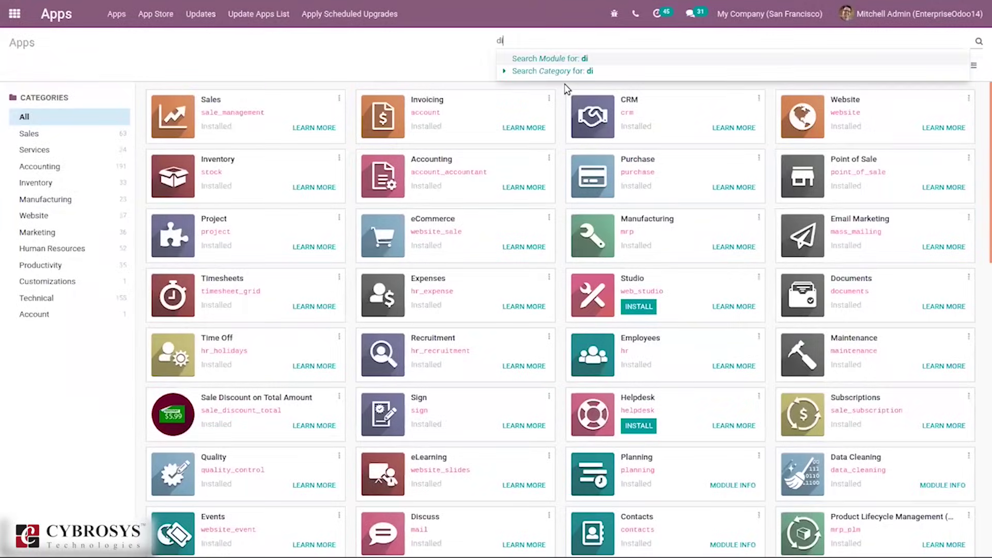
type("s")
key("Return")
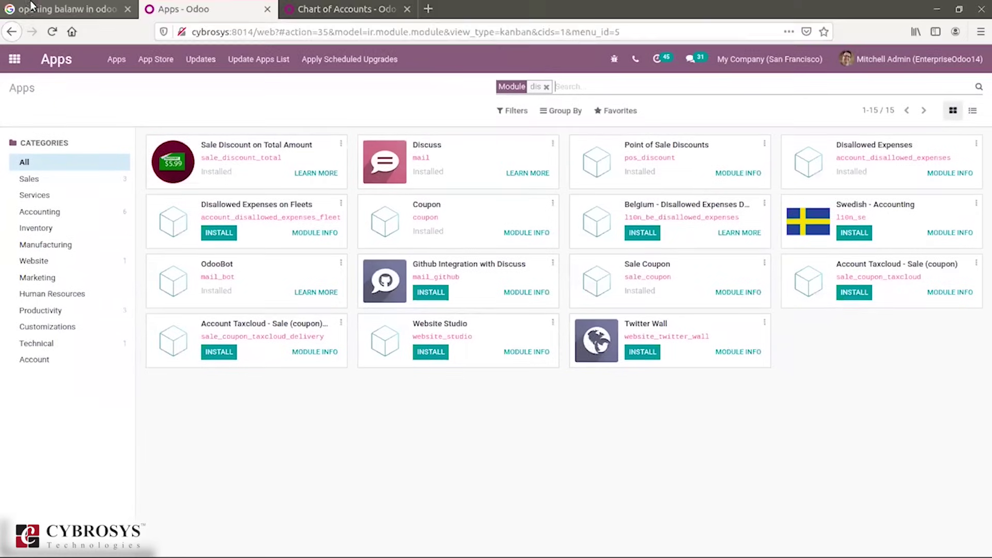
Switch back to Accounting and open the Disallowed Expenses report.
left_click(9, 18)
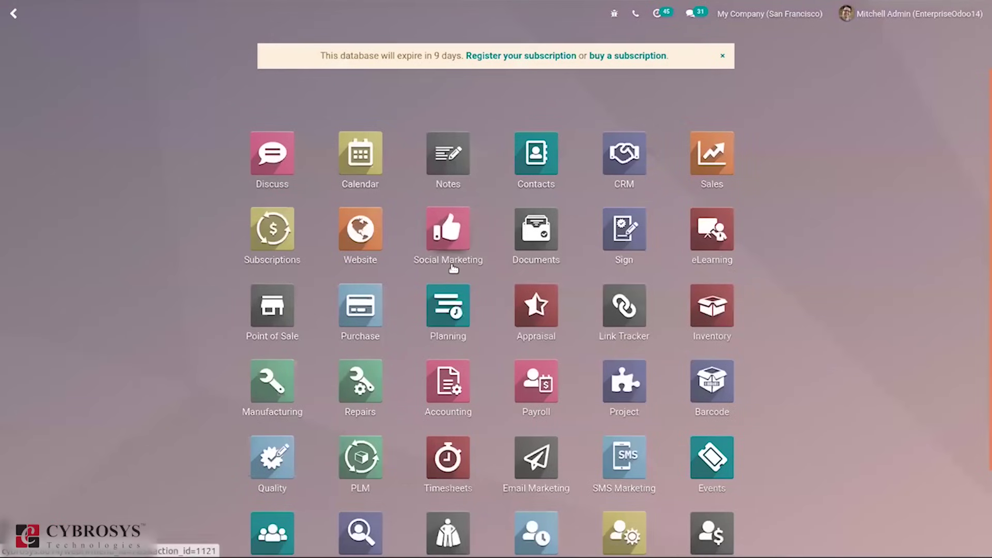
left_click(447, 385)
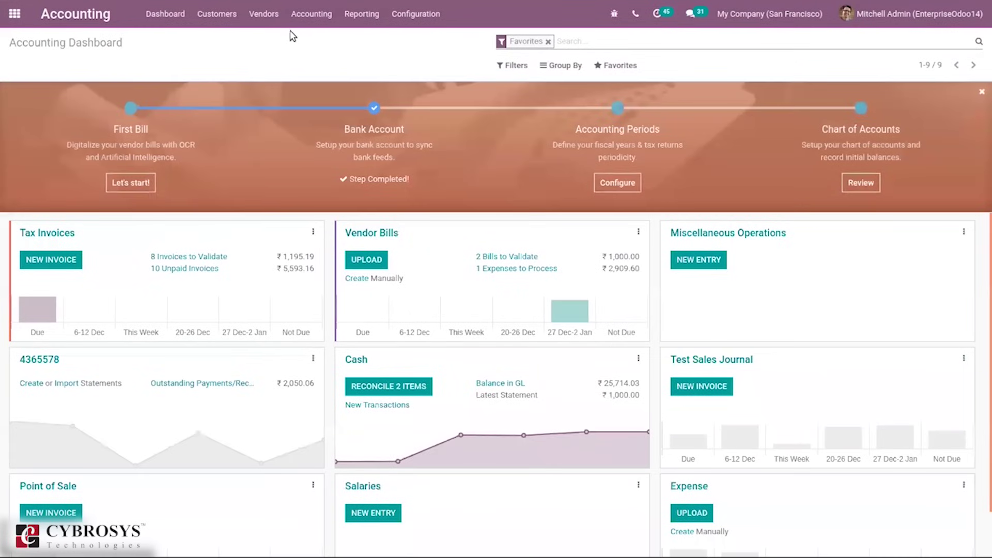
left_click(312, 14)
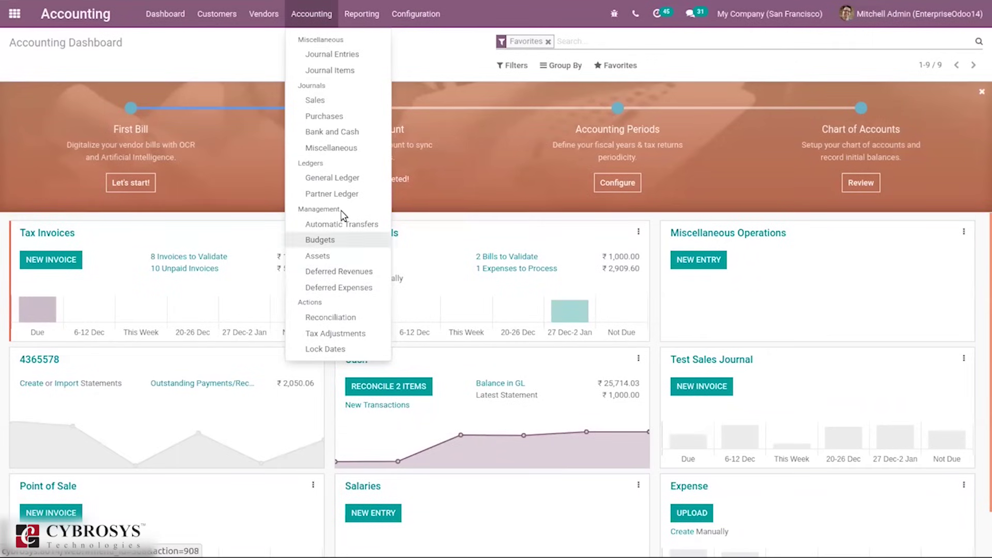
left_click(362, 14)
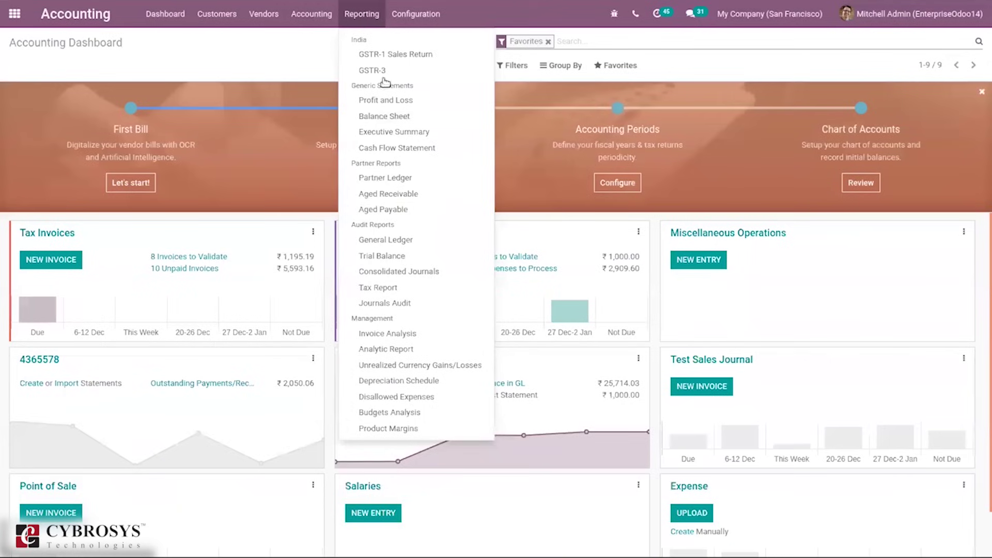
left_click(391, 397)
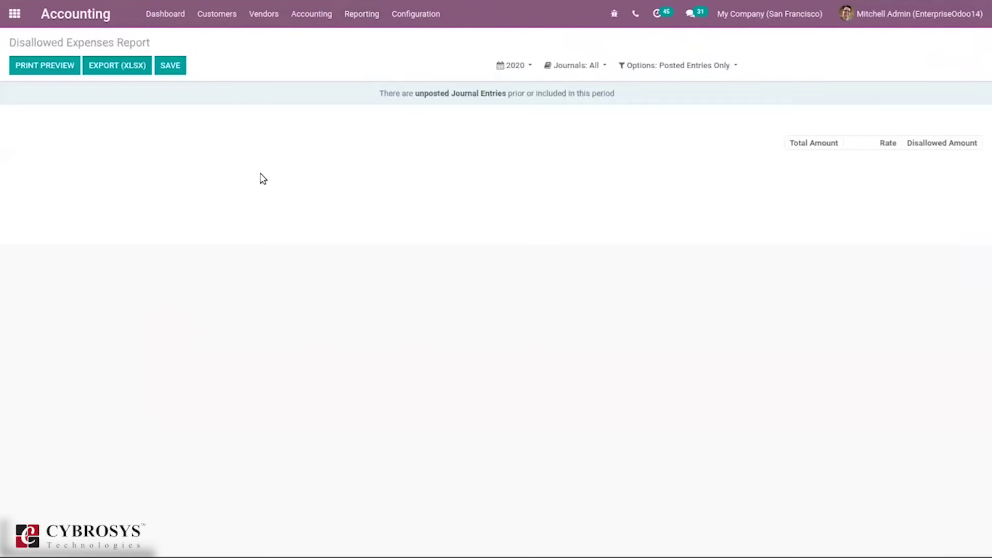
Open the Account Groups list and show the blank form for a new account group, then return to the list without saving.
left_click(418, 25)
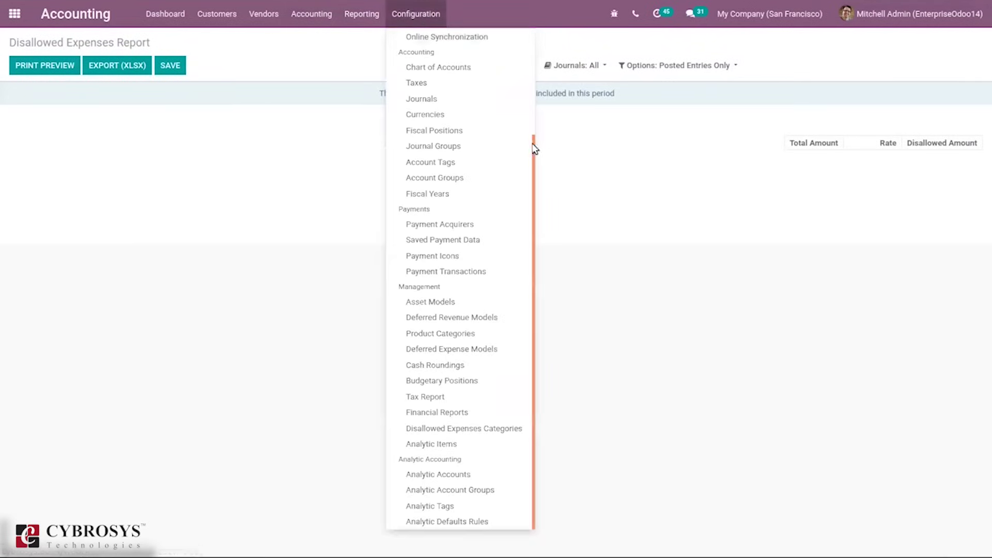
left_click_drag(529, 144, 530, 145)
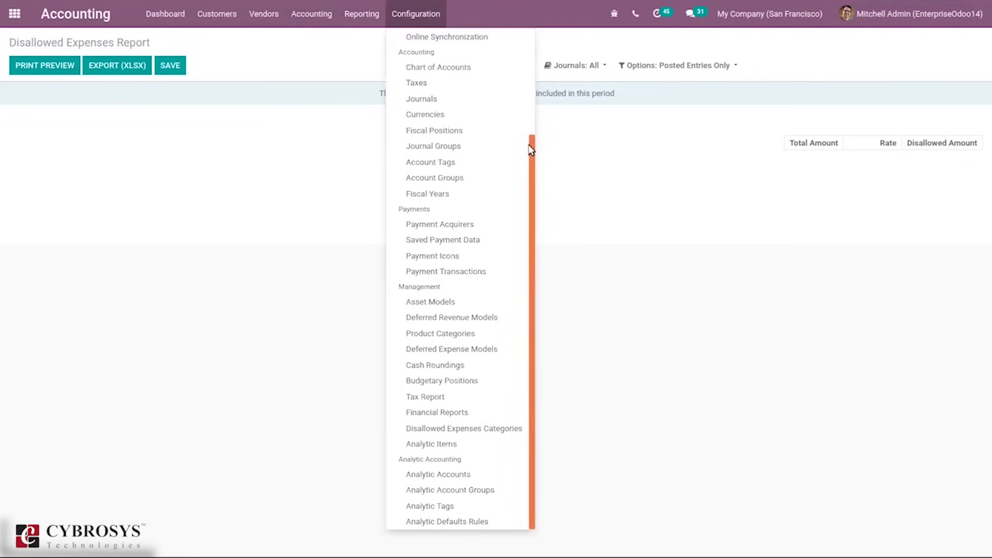
left_click_drag(531, 147, 534, 113)
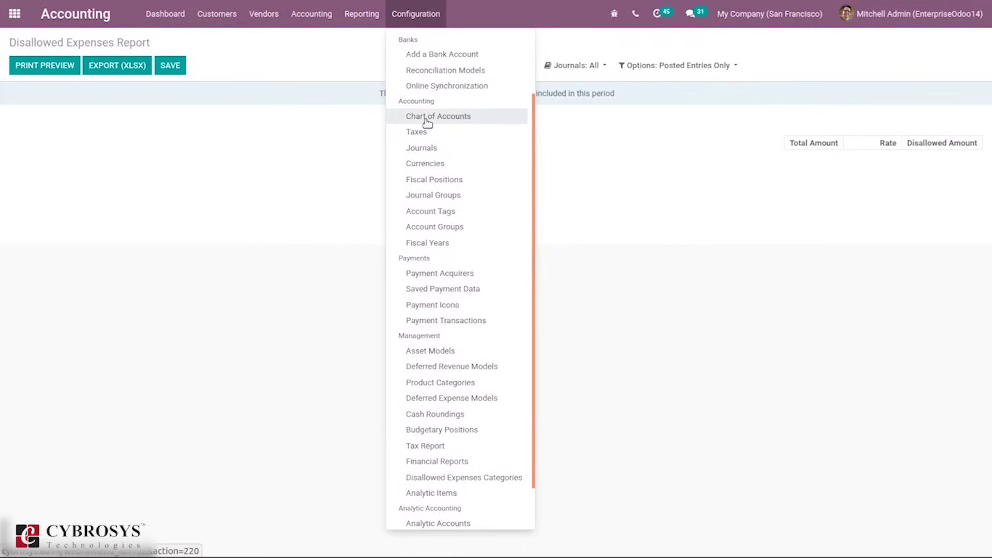
left_click(451, 227)
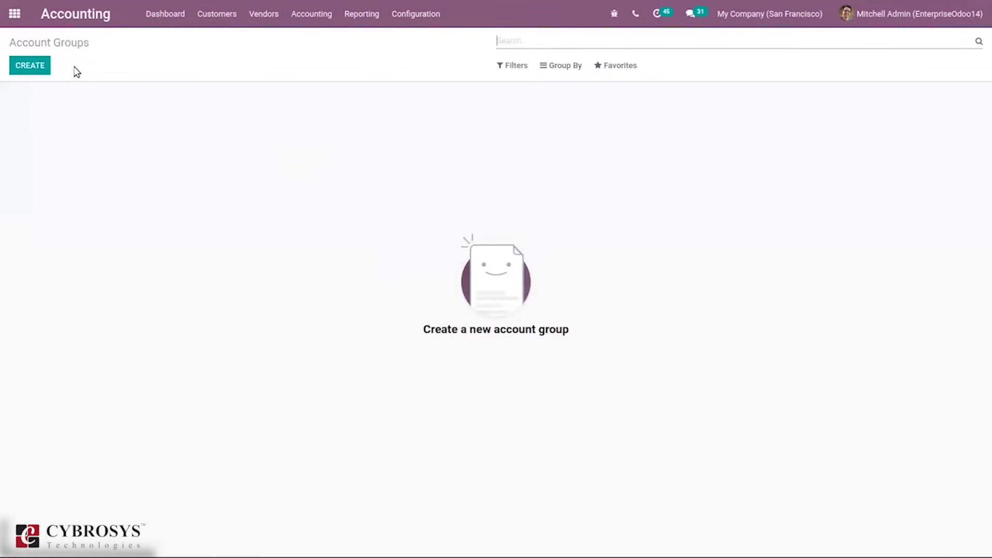
left_click(44, 69)
left_click(44, 44)
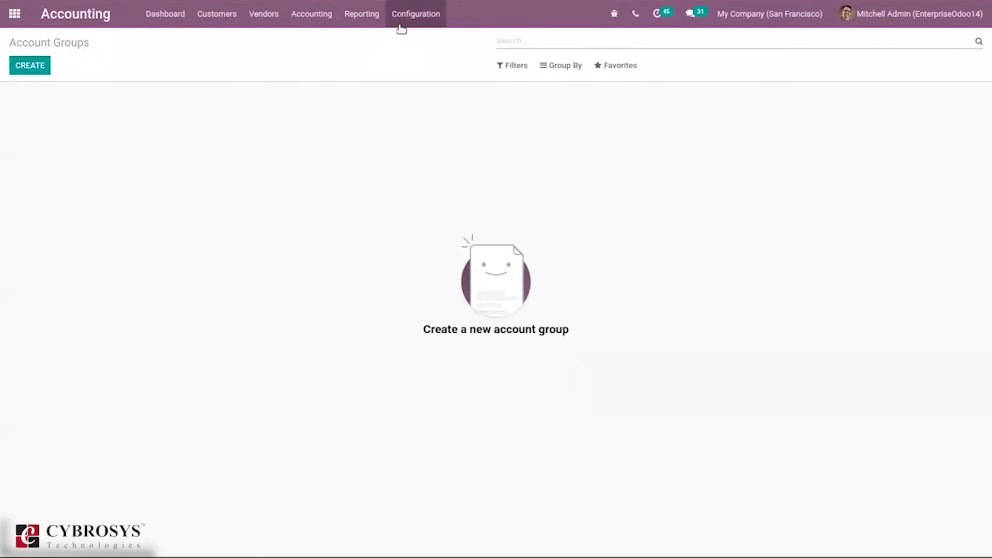
left_click(401, 27)
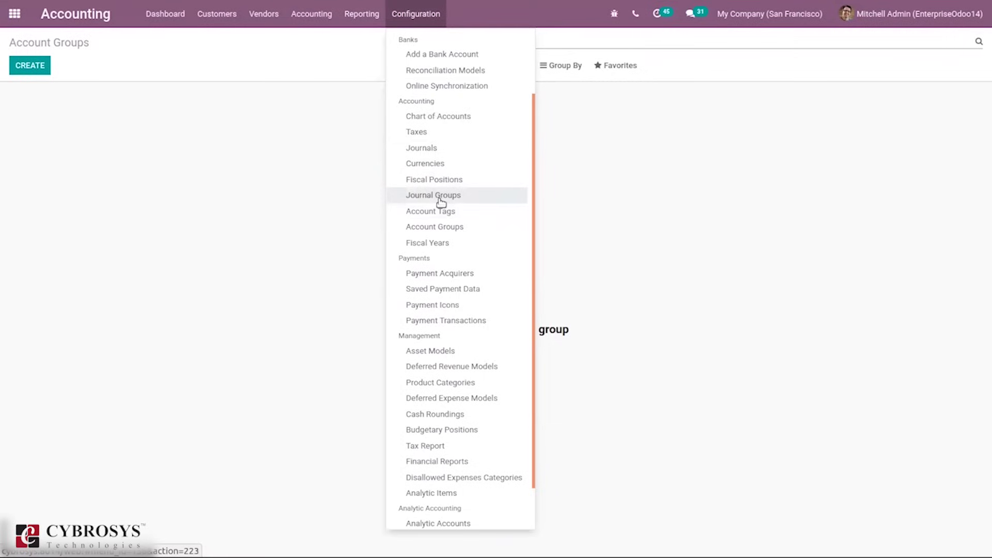
left_click(454, 227)
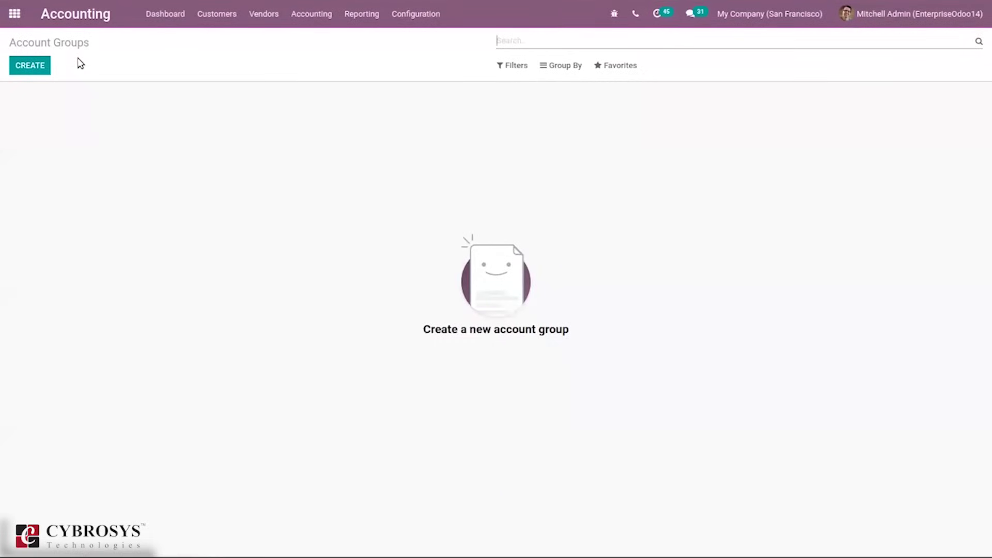
left_click(30, 65)
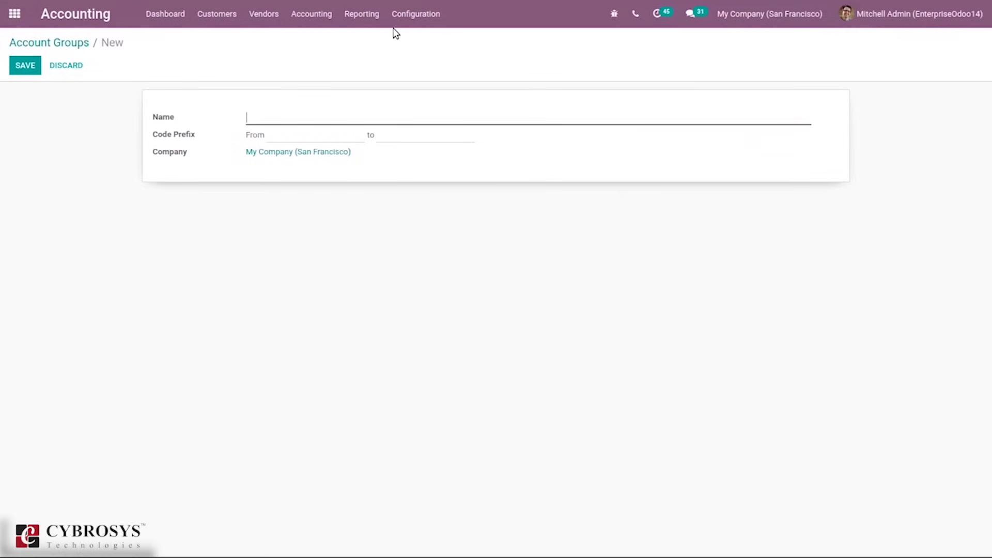
left_click(57, 41)
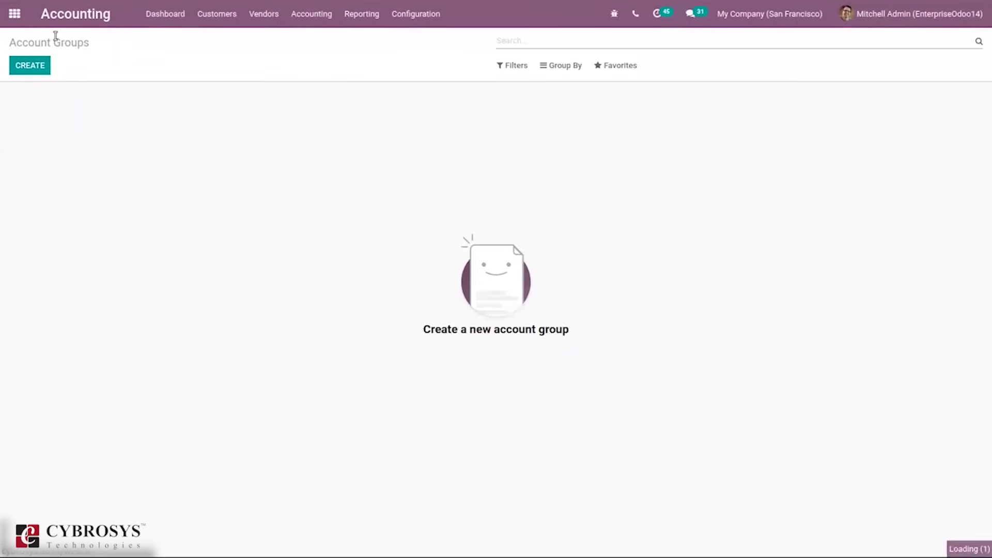
Open the Chart of Accounts and add the optional Group column to the account list.
left_click(412, 16)
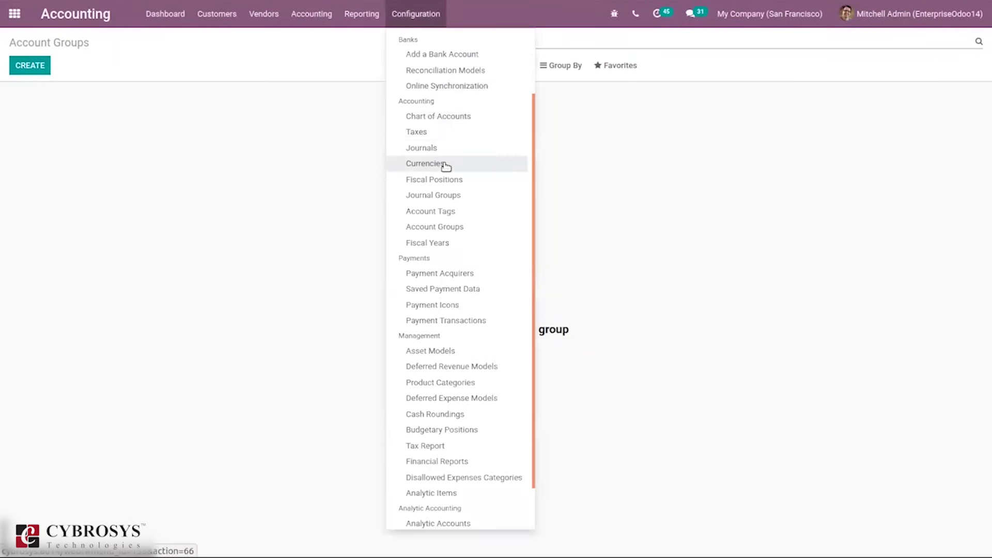
left_click(447, 116)
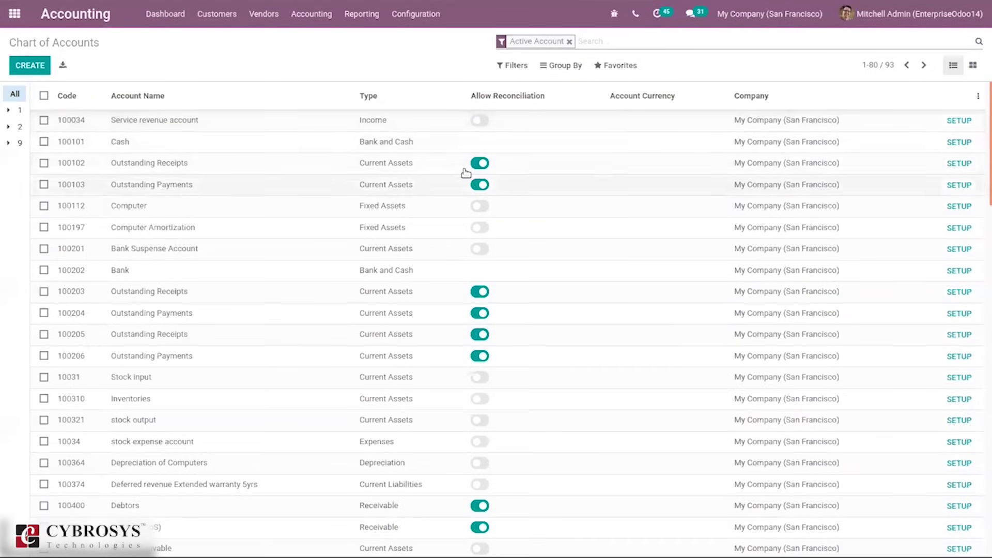
left_click(977, 98)
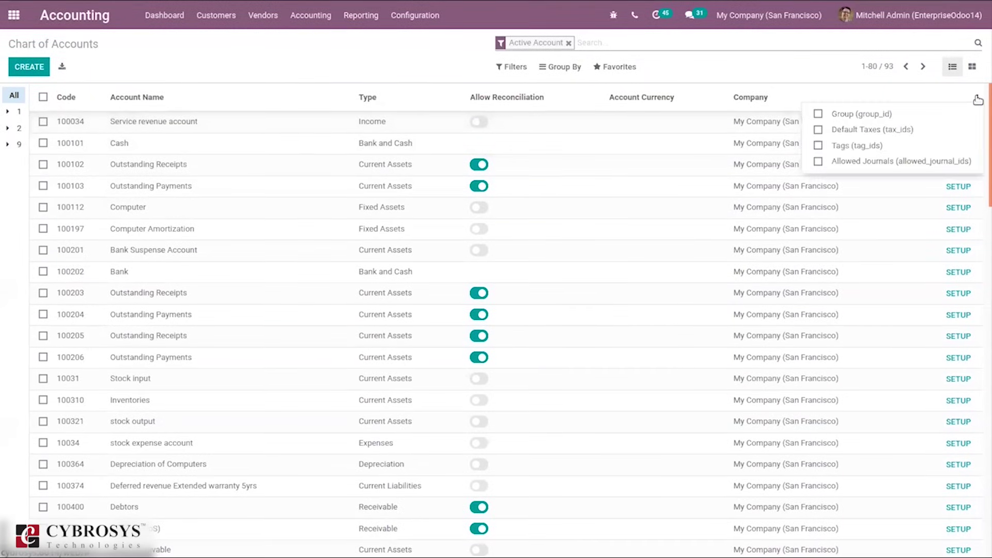
left_click(860, 114)
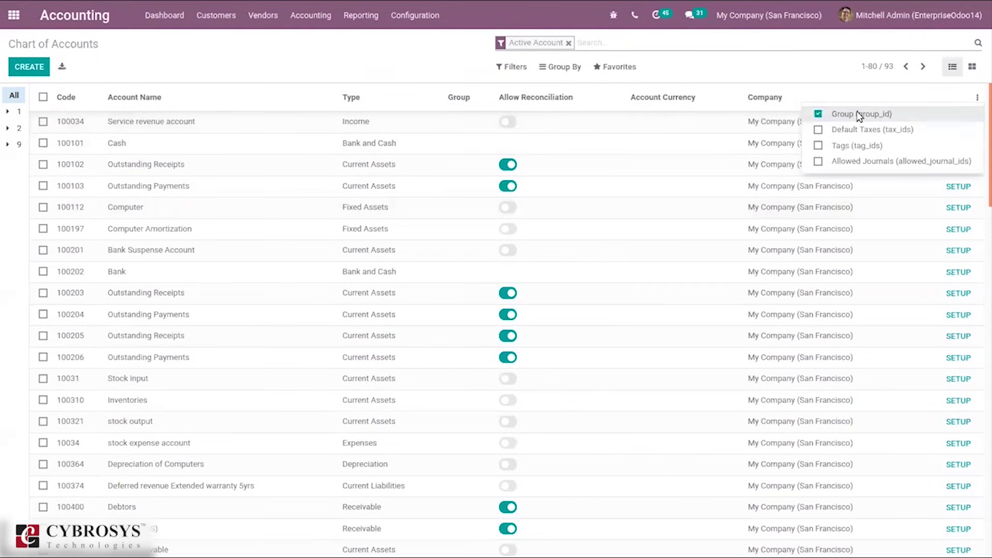
left_click(848, 116)
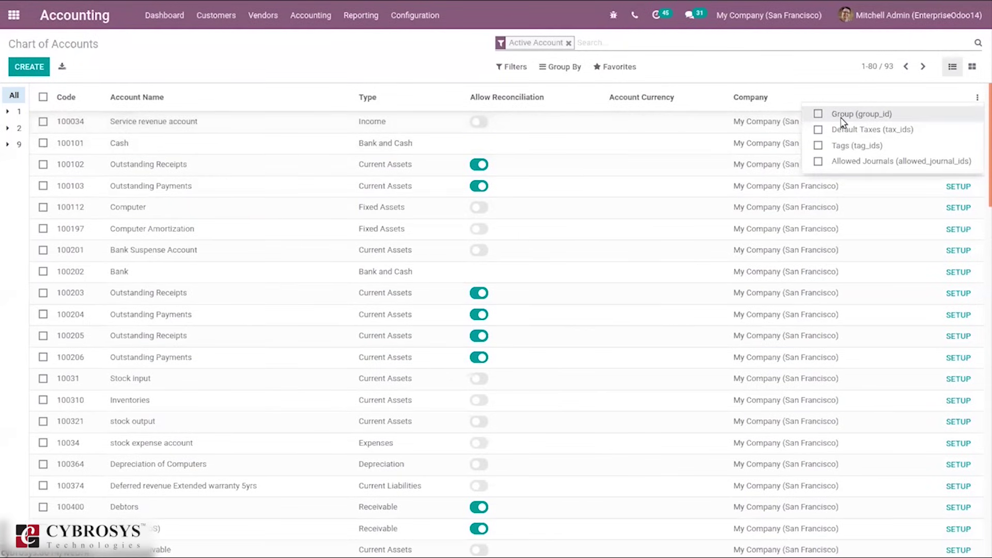
left_click(840, 118)
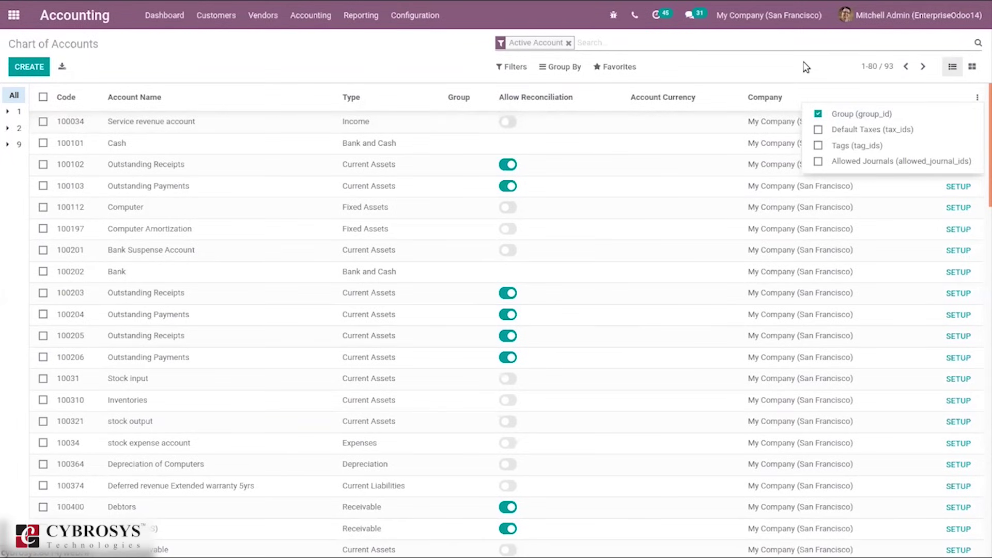
left_click(421, 68)
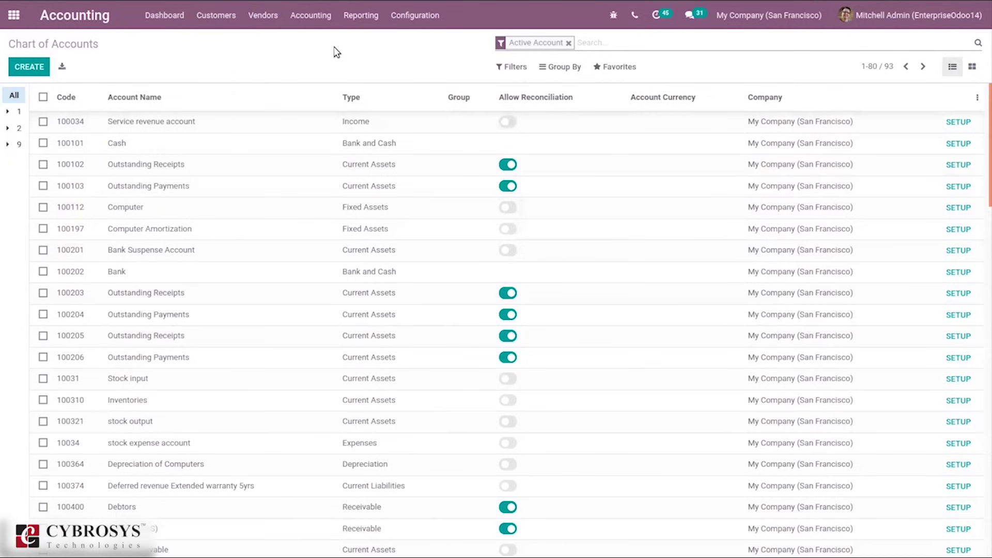
Open the purchase GST 5% tax for editing to examine its definition and advanced options, then return to the Taxes list without changes.
left_click(407, 20)
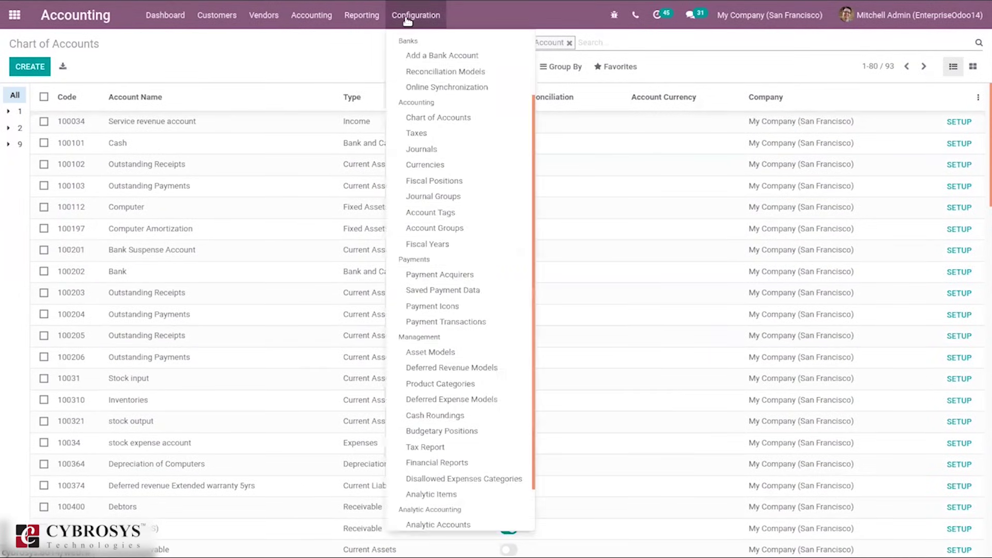
left_click(435, 137)
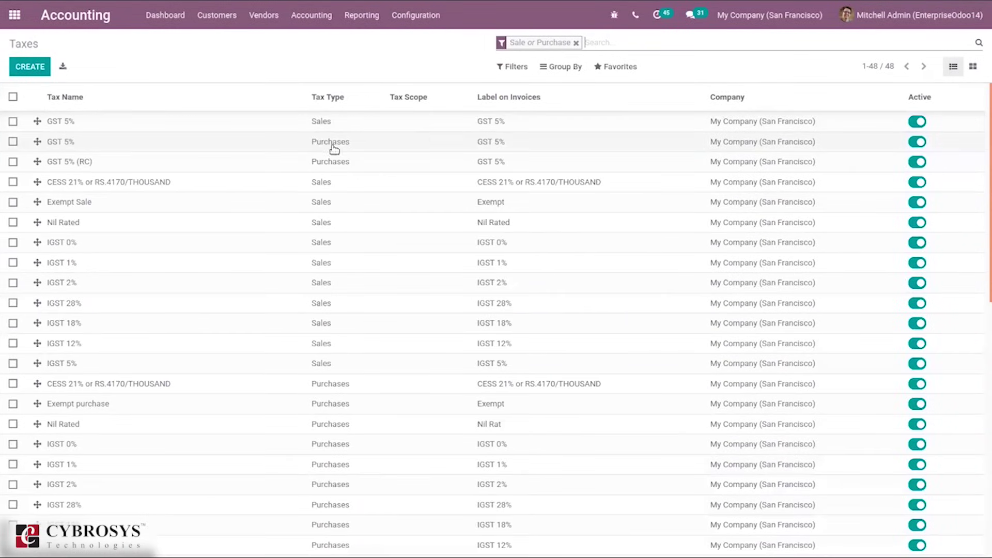
left_click(299, 142)
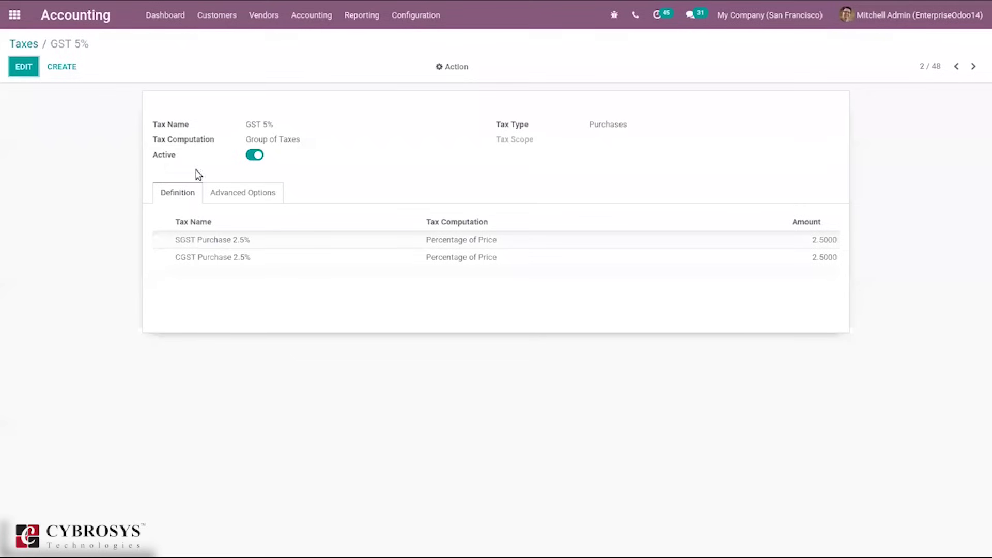
left_click(20, 64)
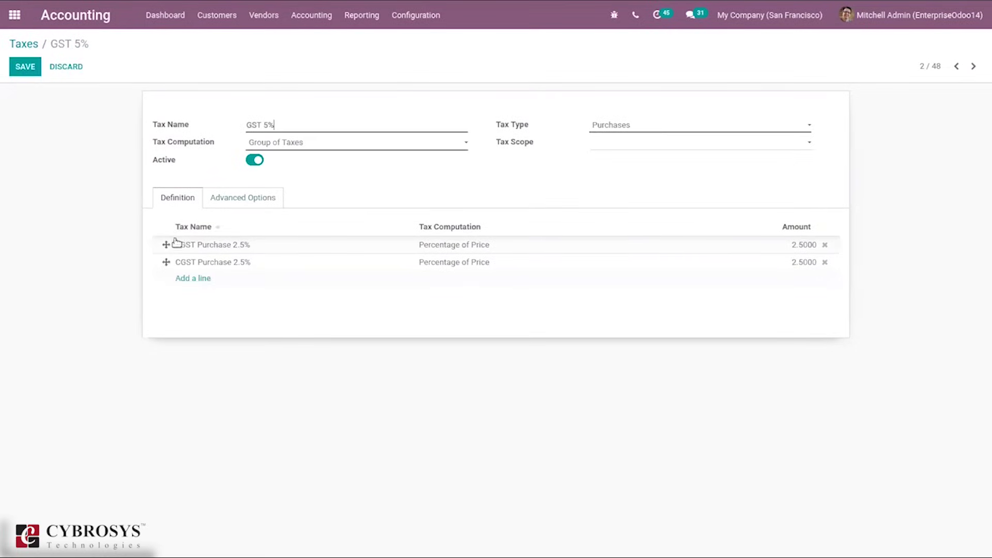
left_click(221, 199)
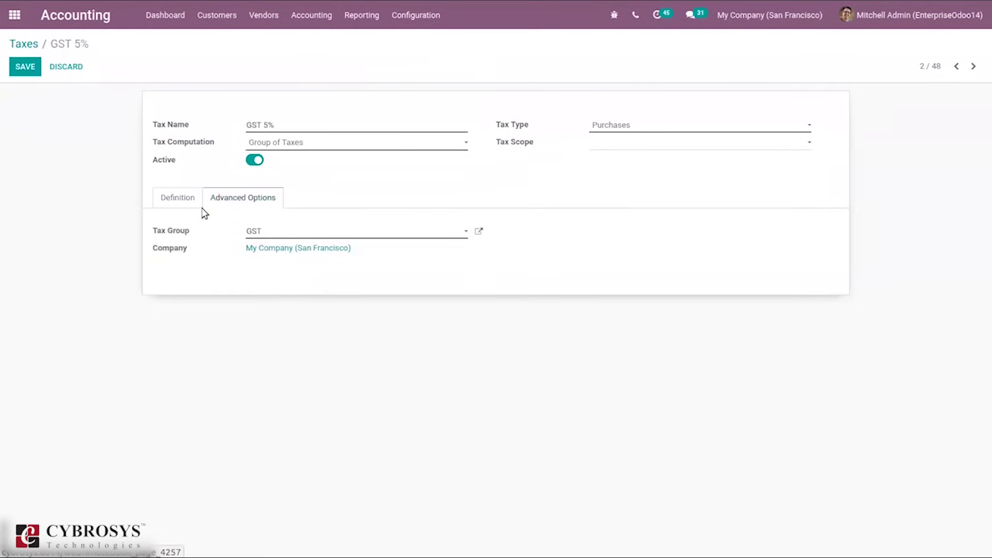
left_click(24, 43)
Examine the definition and advanced options of the sales IGST 5% tax, then return to the Taxes list.
left_click(144, 358)
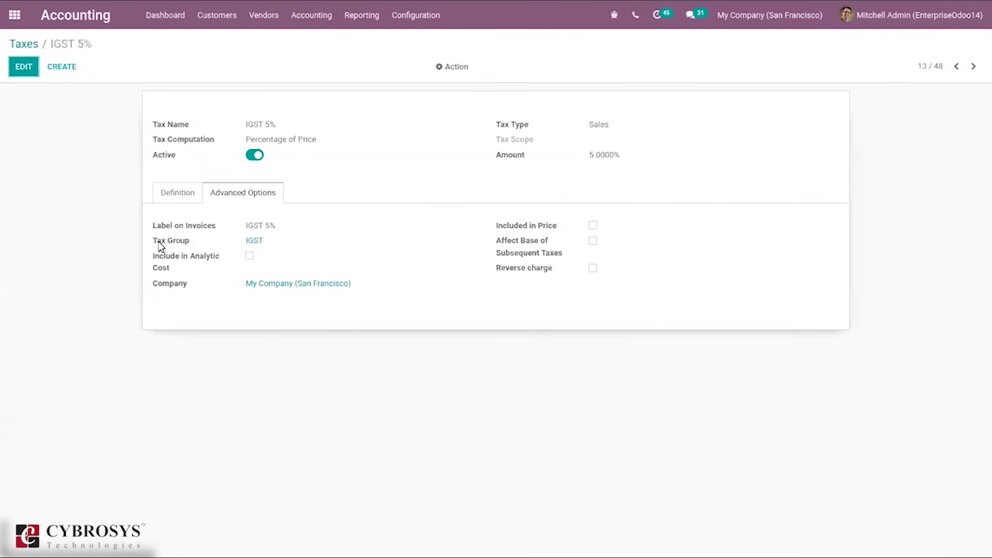
left_click(184, 192)
left_click(241, 194)
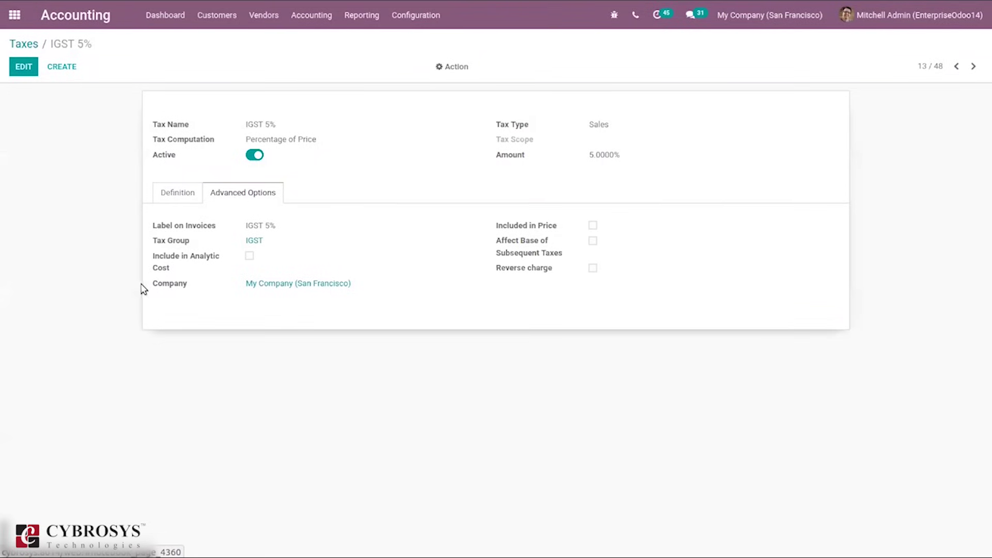
left_click(27, 44)
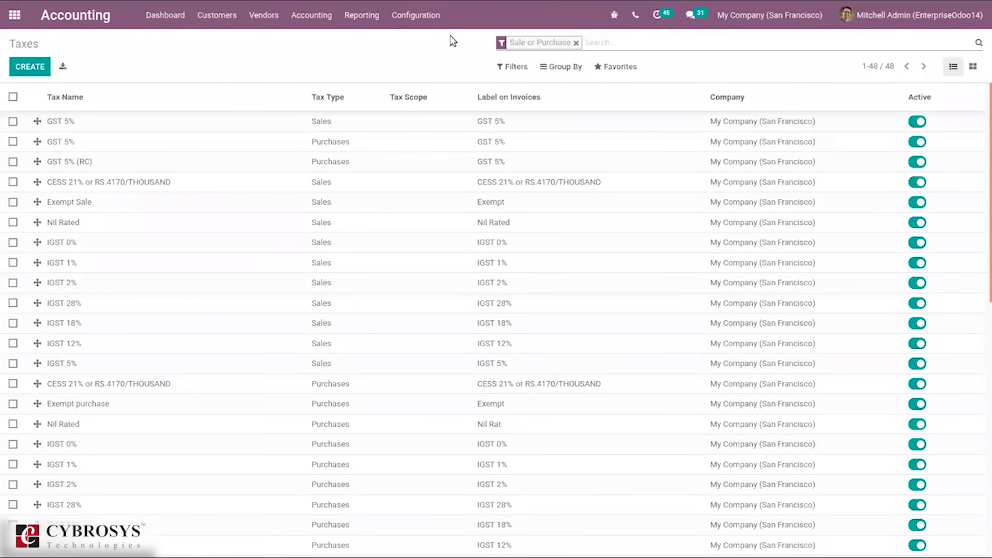
Look through the accounting configuration entries and open the Journals list.
left_click(407, 17)
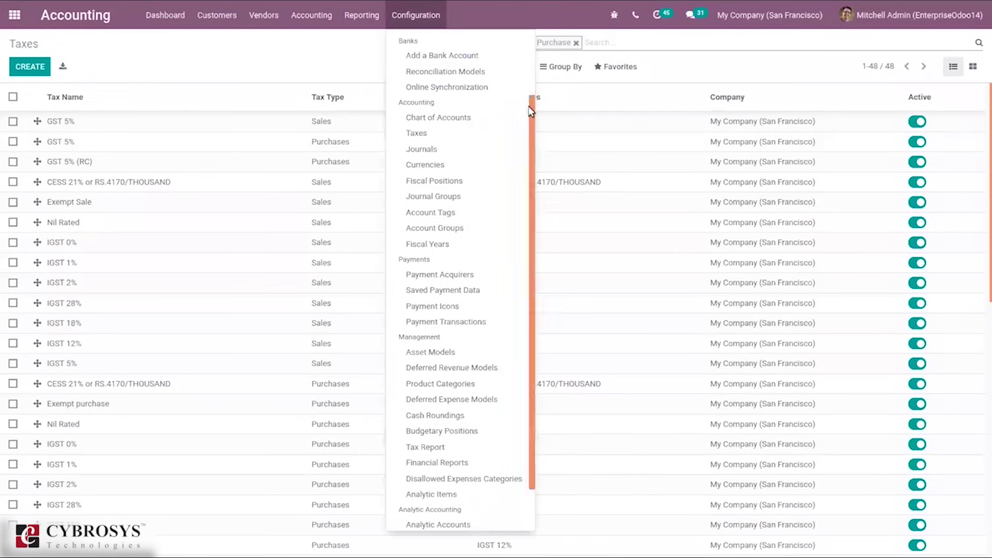
left_click_drag(534, 115, 534, 66)
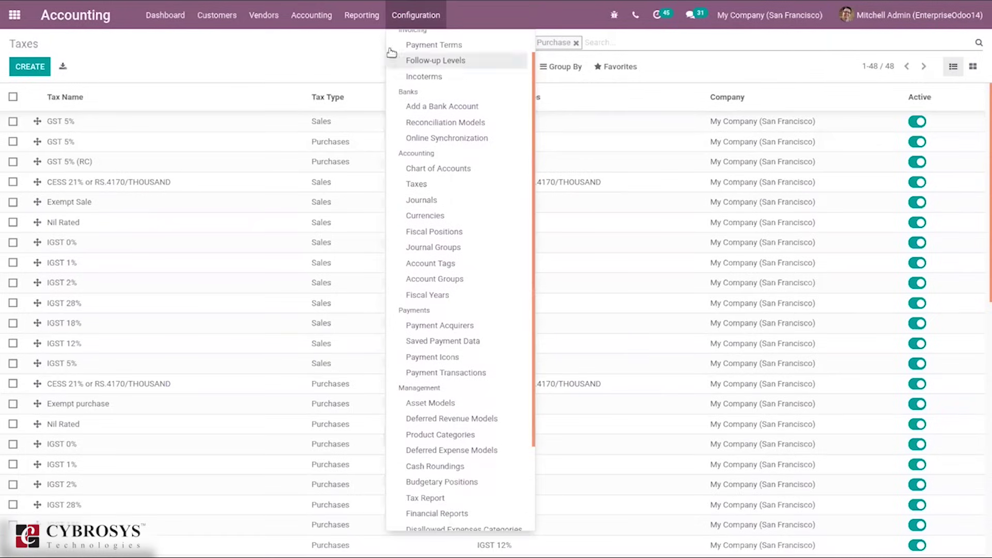
left_click(298, 53)
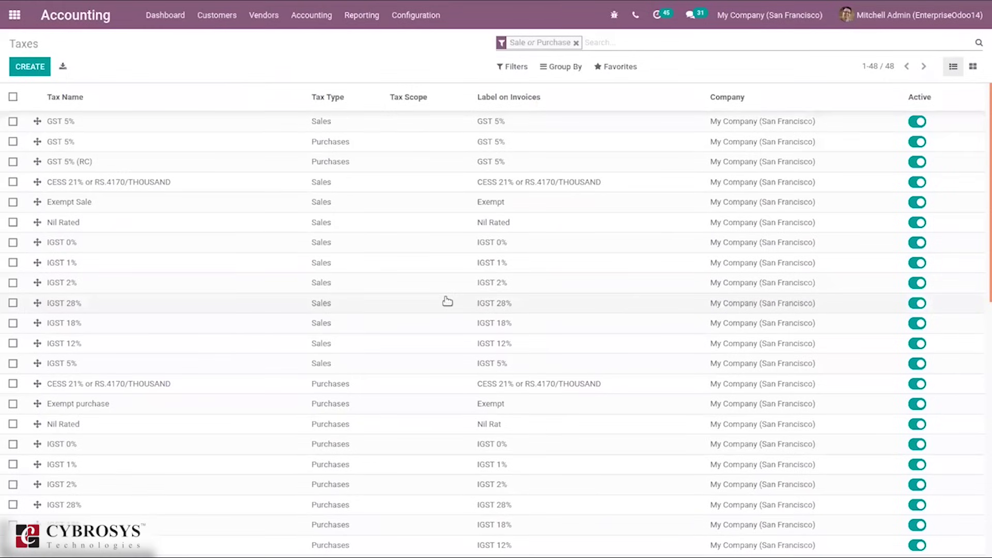
left_click(422, 24)
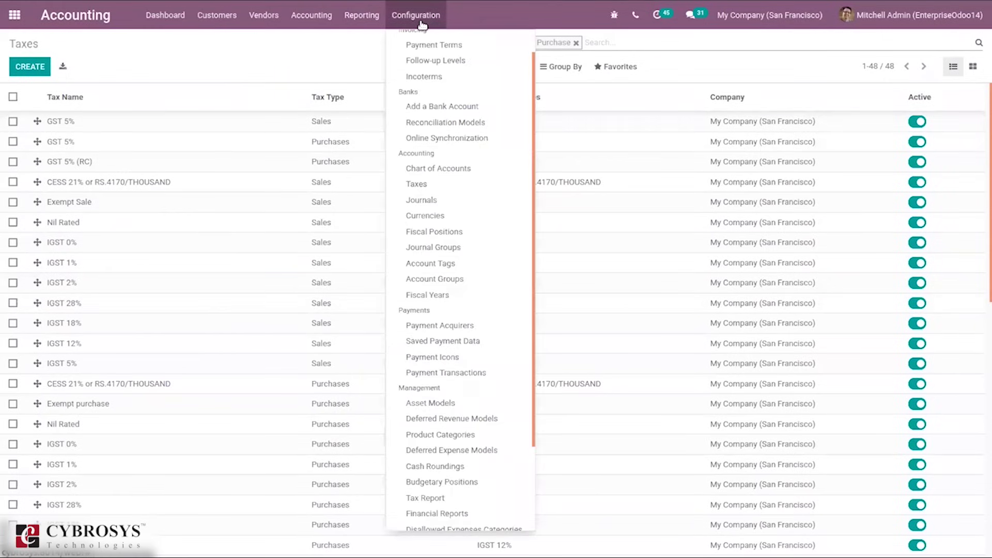
left_click(419, 204)
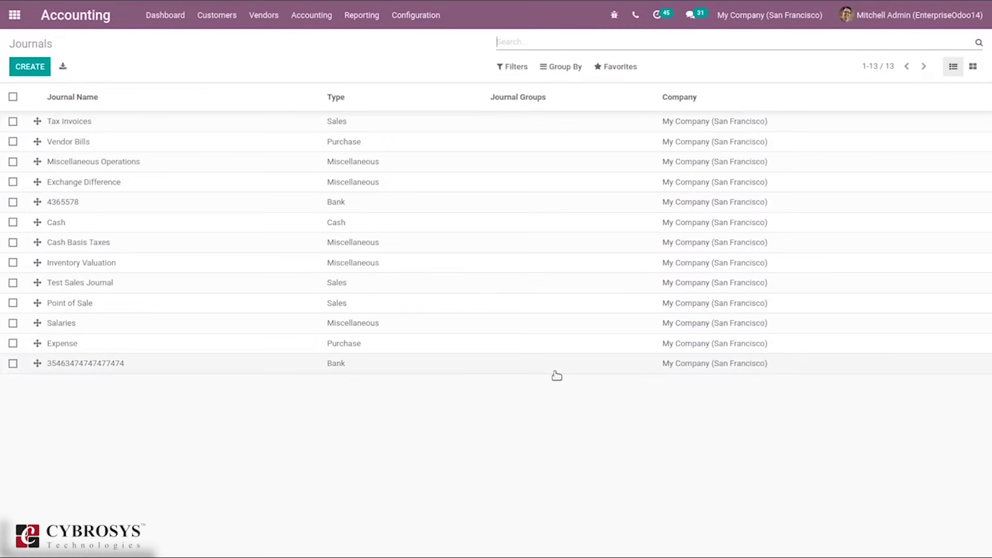
Start a new journal and examine its available types, payments configuration and advanced settings.
left_click(22, 71)
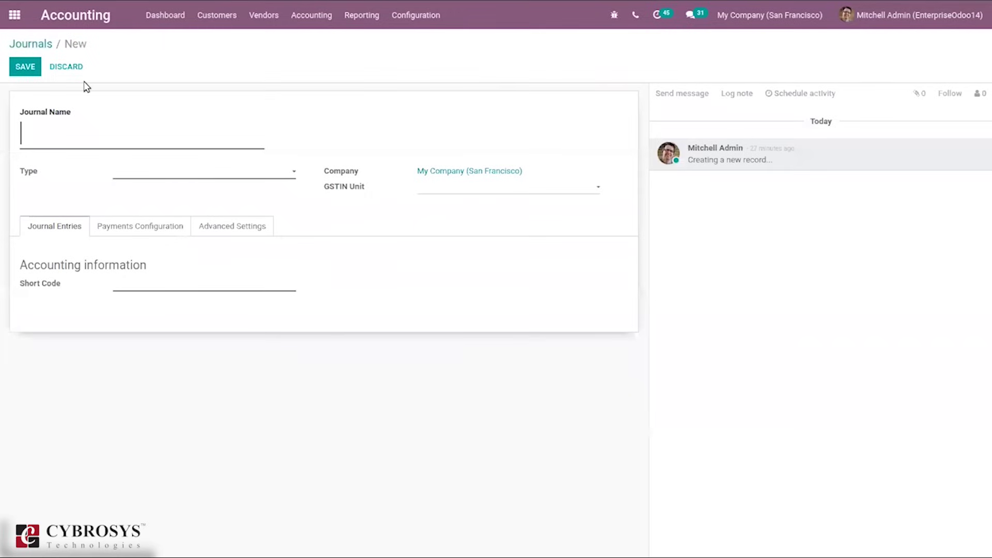
left_click(144, 173)
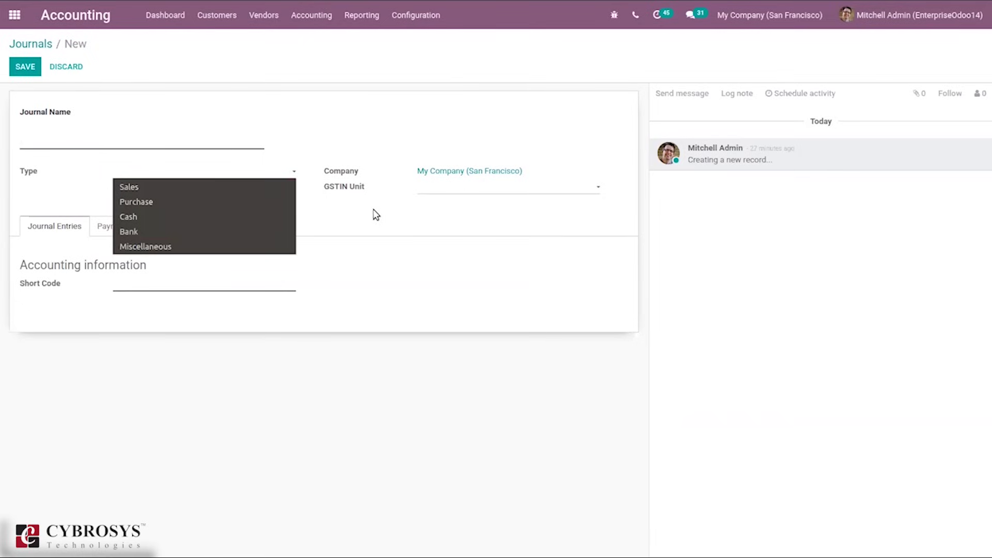
left_click(408, 217)
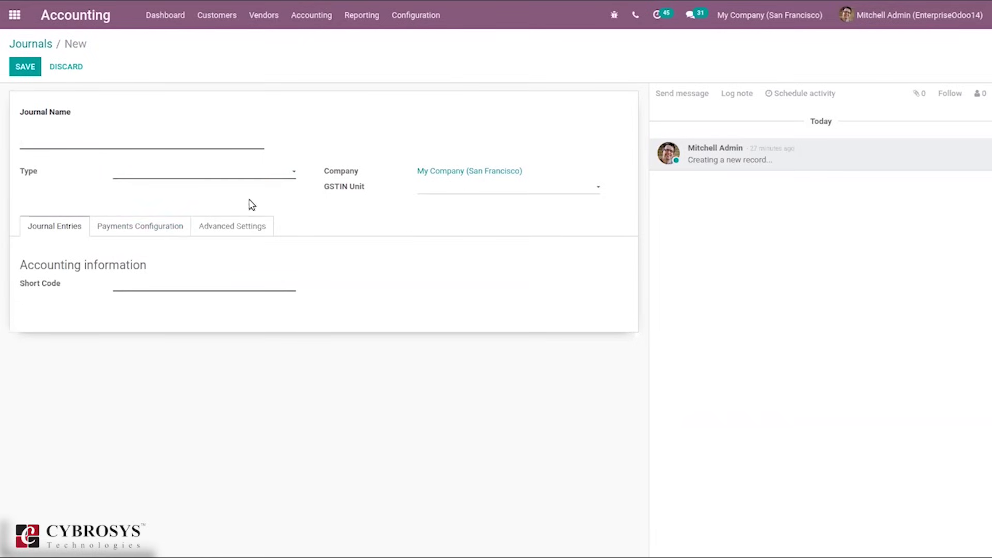
left_click(117, 223)
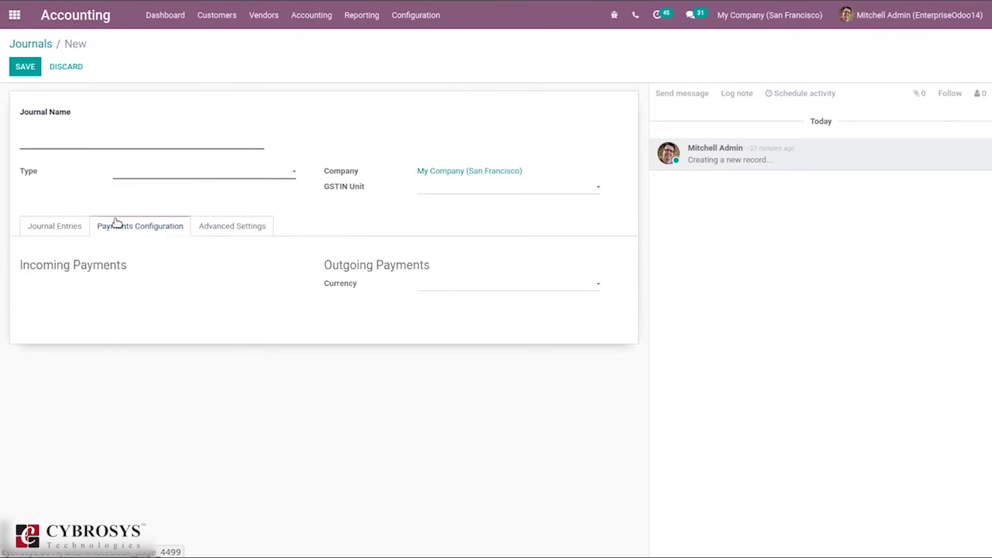
left_click(257, 230)
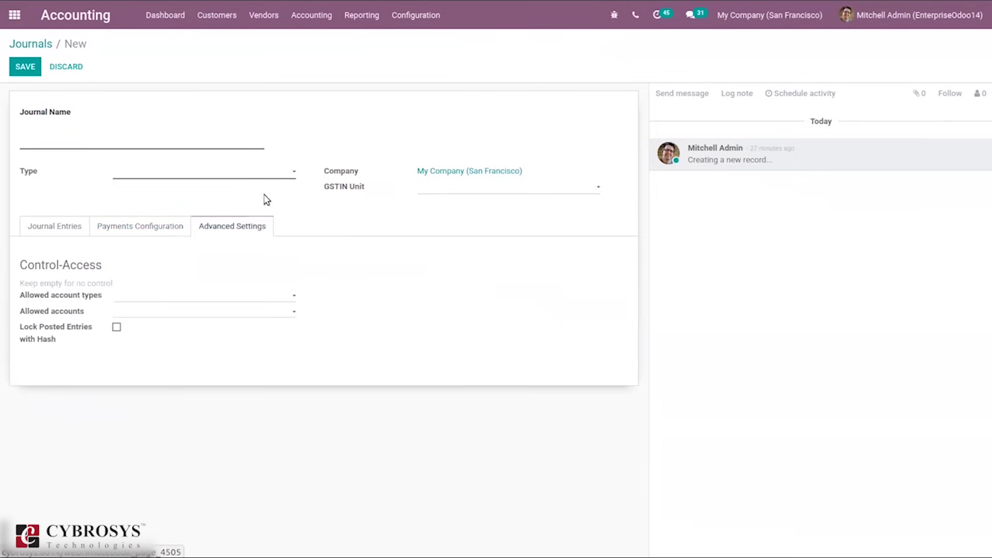
Set the new journal's type to Sales and examine its accounting information.
left_click(219, 176)
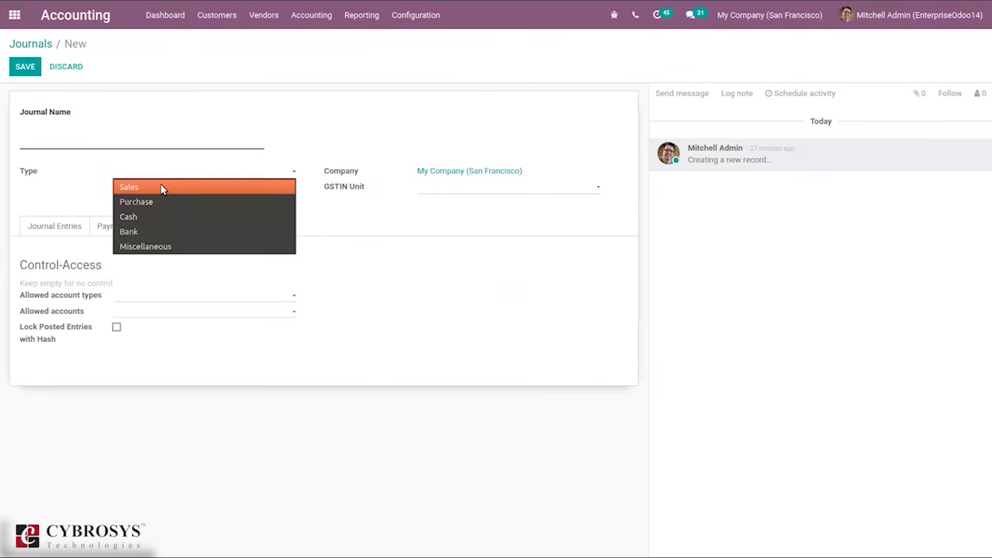
left_click(160, 185)
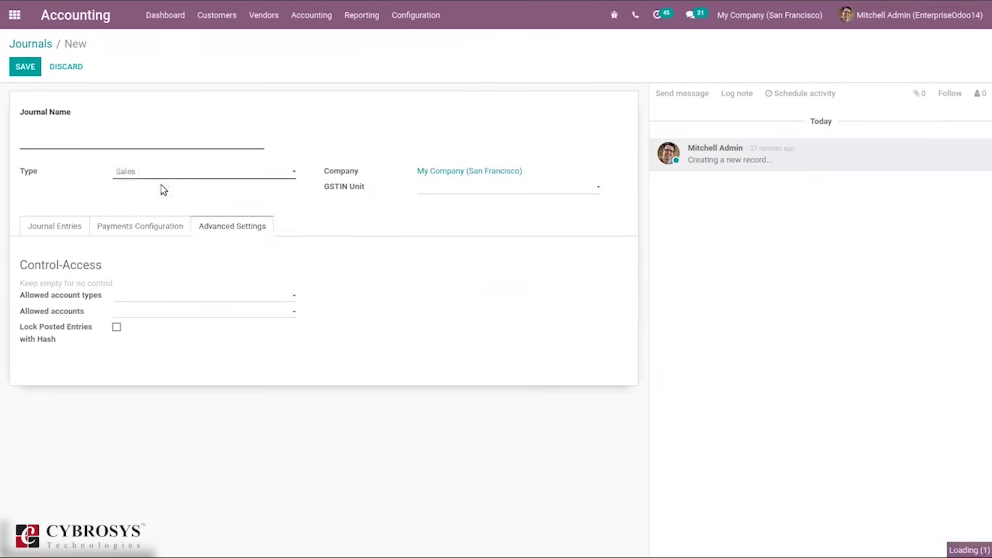
left_click(46, 226)
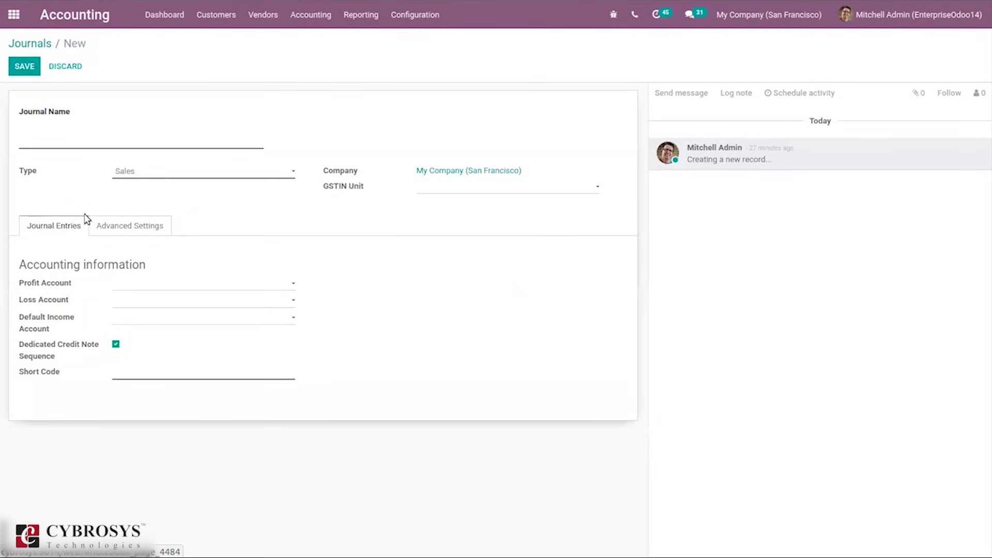
Switch the new journal's type to Cash and examine its accounting information, advanced settings and incoming and outgoing payment options.
left_click(130, 172)
left_click(148, 214)
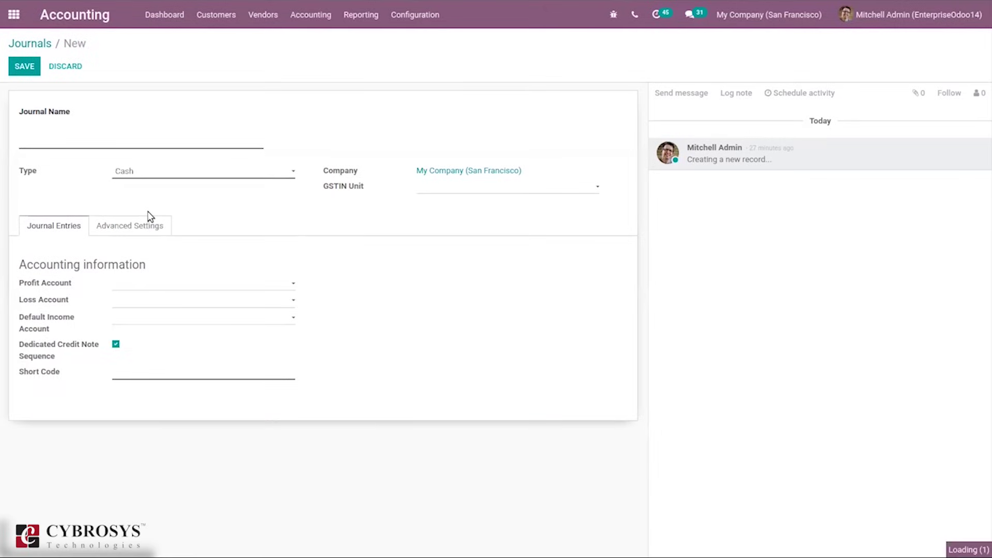
left_click(127, 229)
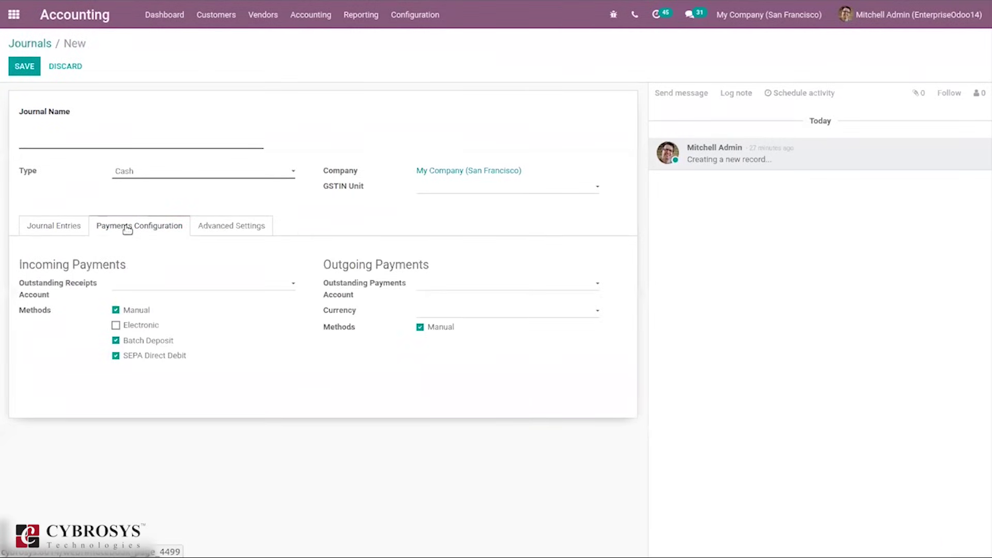
left_click(54, 225)
left_click(201, 230)
left_click(155, 226)
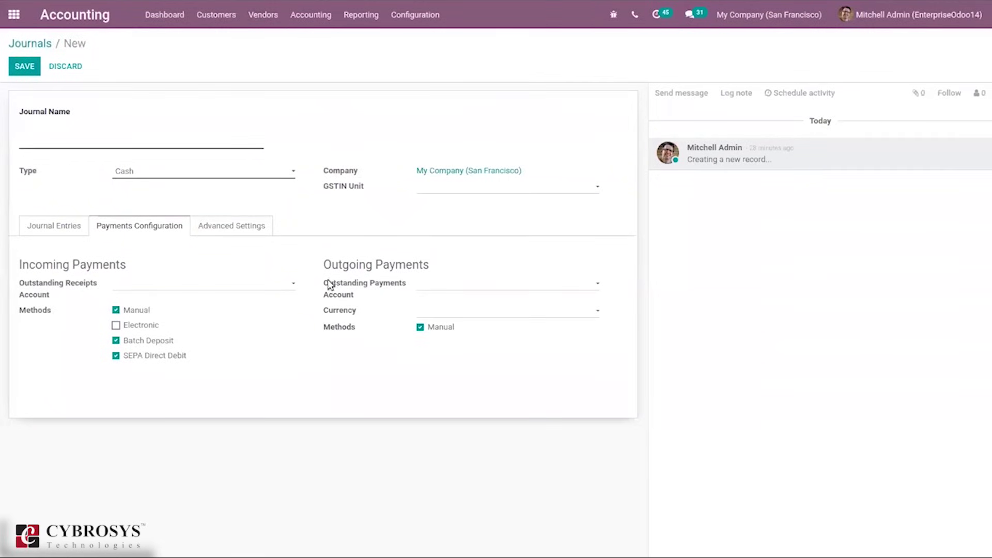
left_click(148, 172)
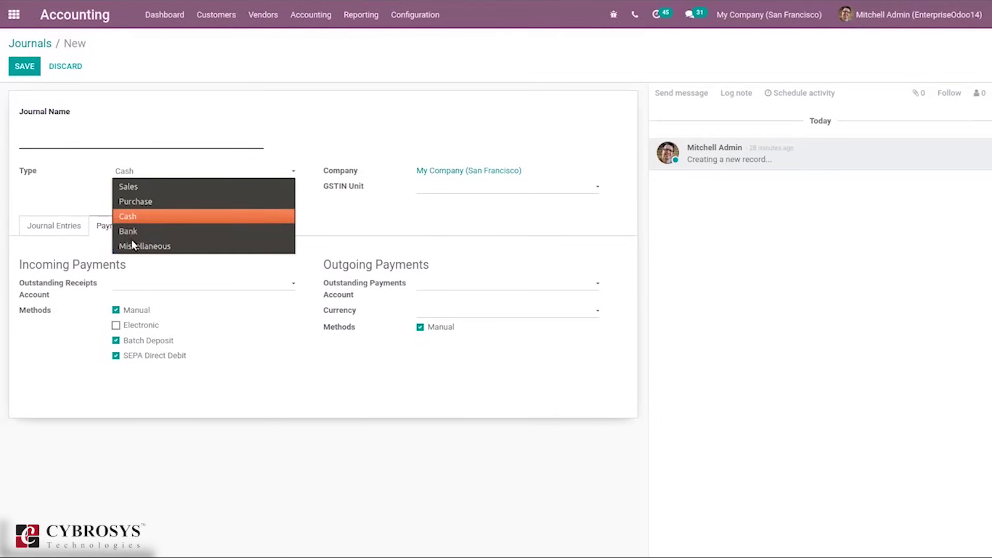
left_click(443, 217)
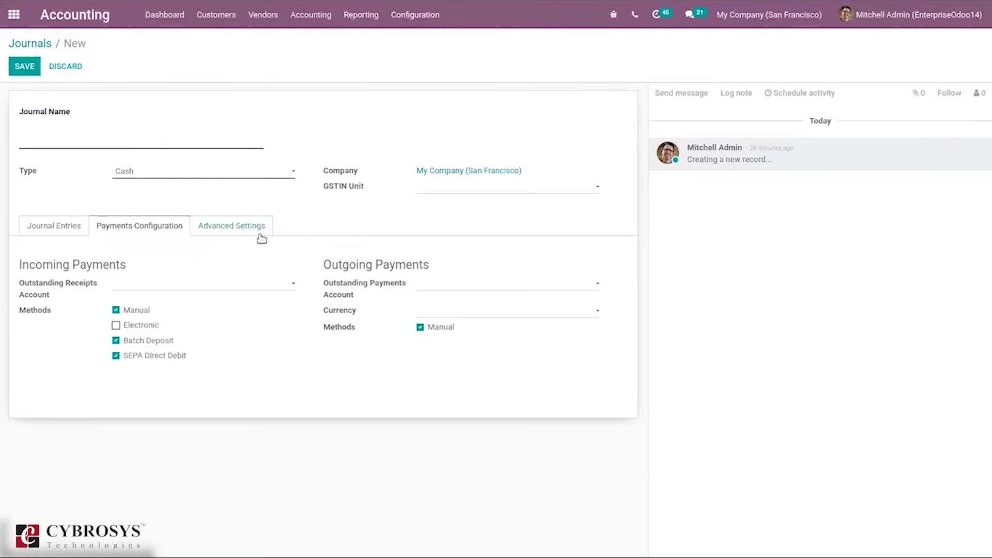
Switch the new journal's type to Miscellaneous and examine its accounting information and advanced settings.
left_click(150, 171)
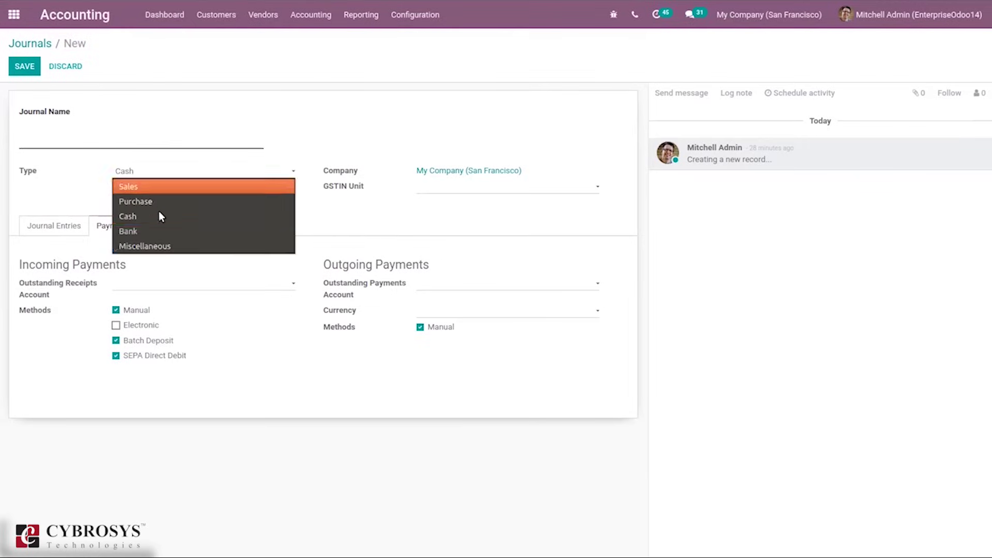
left_click(155, 246)
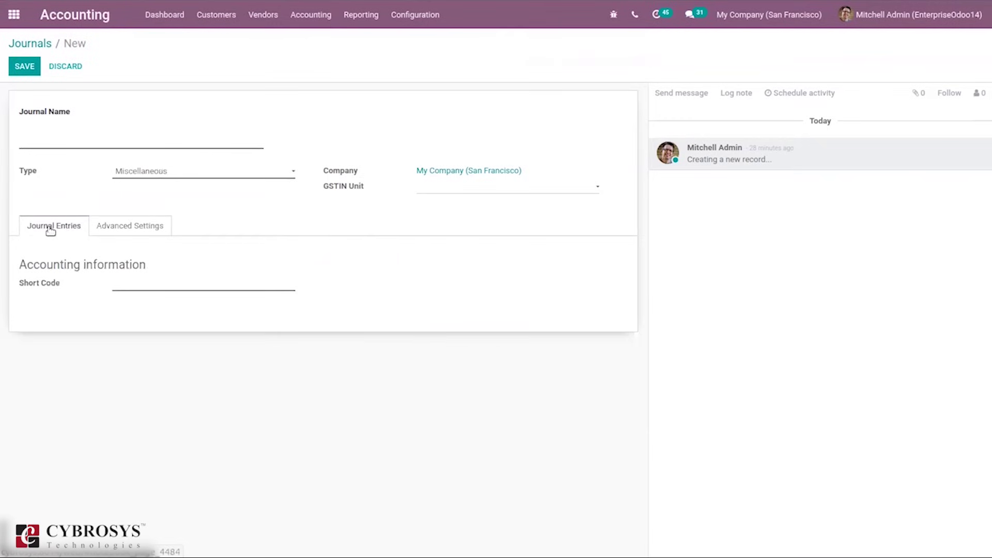
left_click(105, 223)
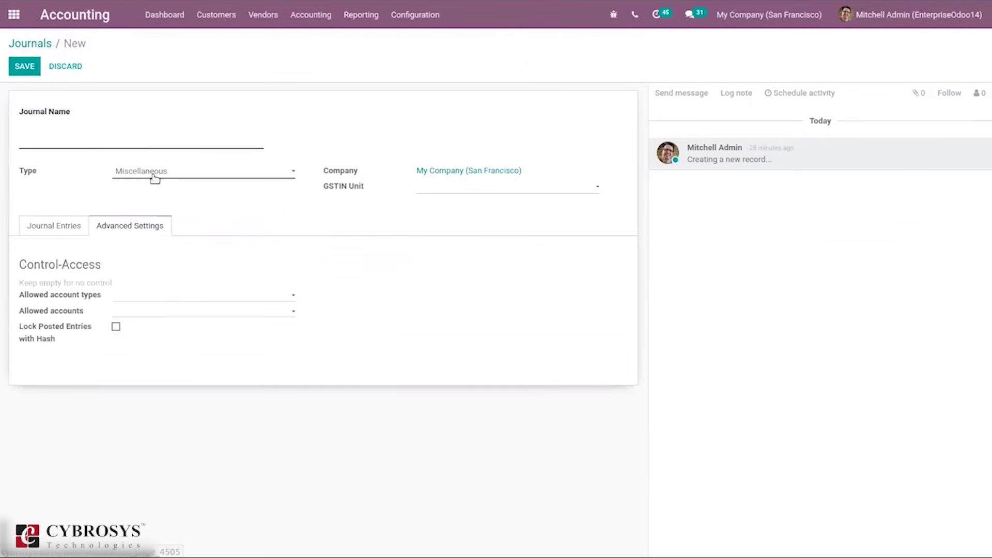
Compare the new journal's settings for the Purchase and Sales types, then discard it and return to the Journals list.
left_click(155, 175)
left_click(155, 202)
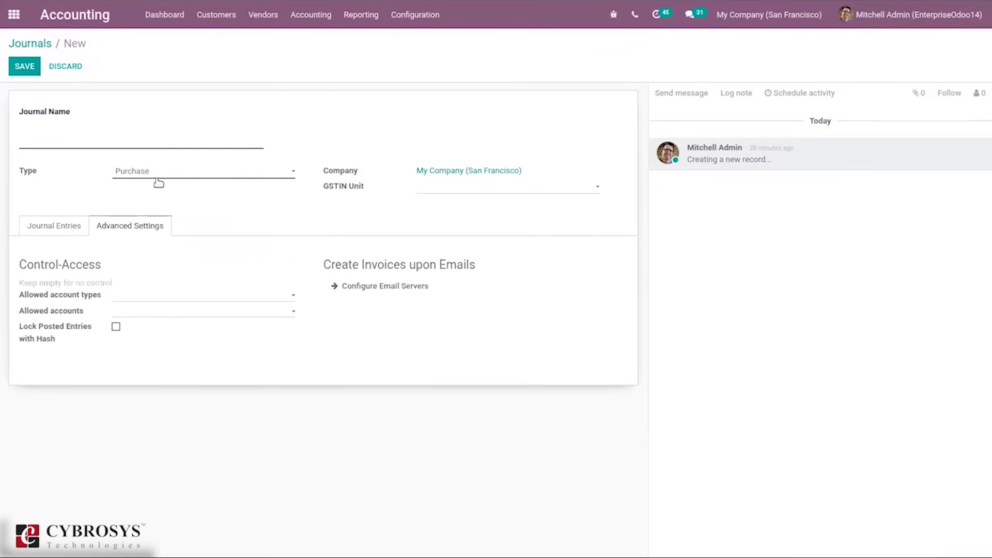
left_click(156, 177)
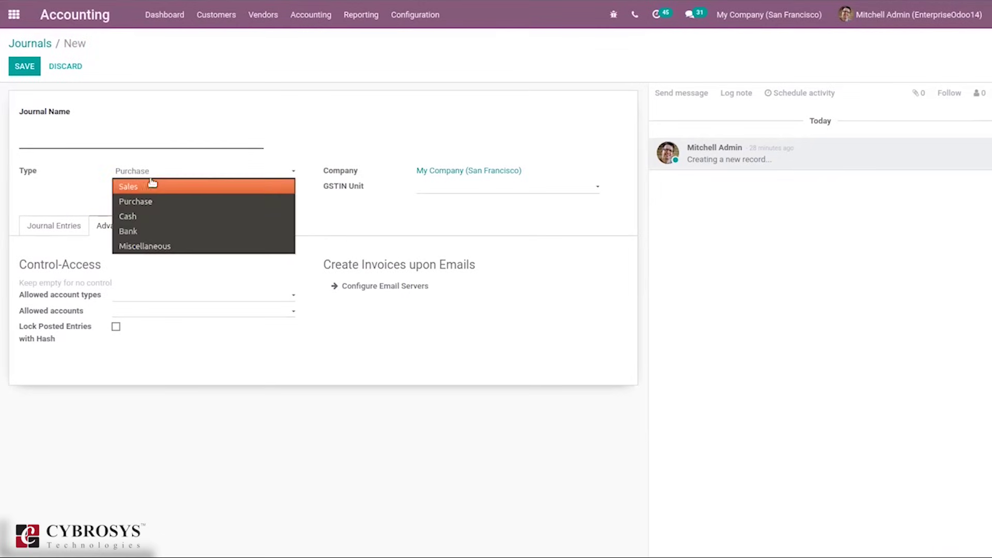
left_click(152, 185)
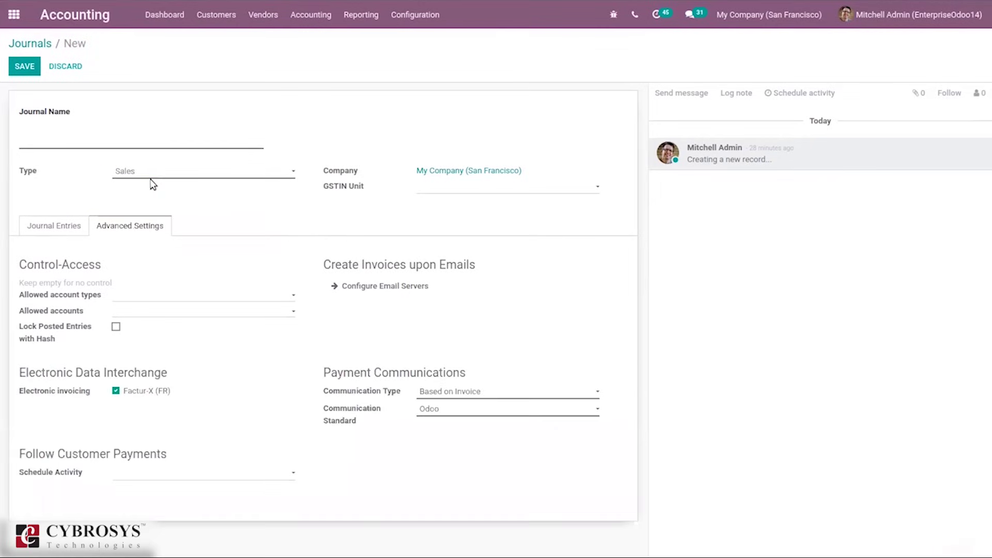
left_click(77, 224)
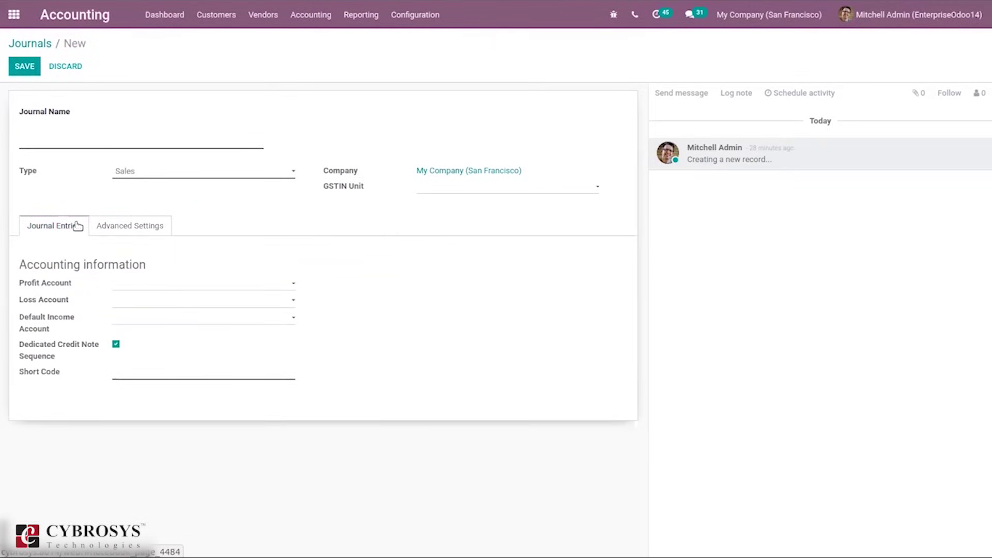
left_click(114, 229)
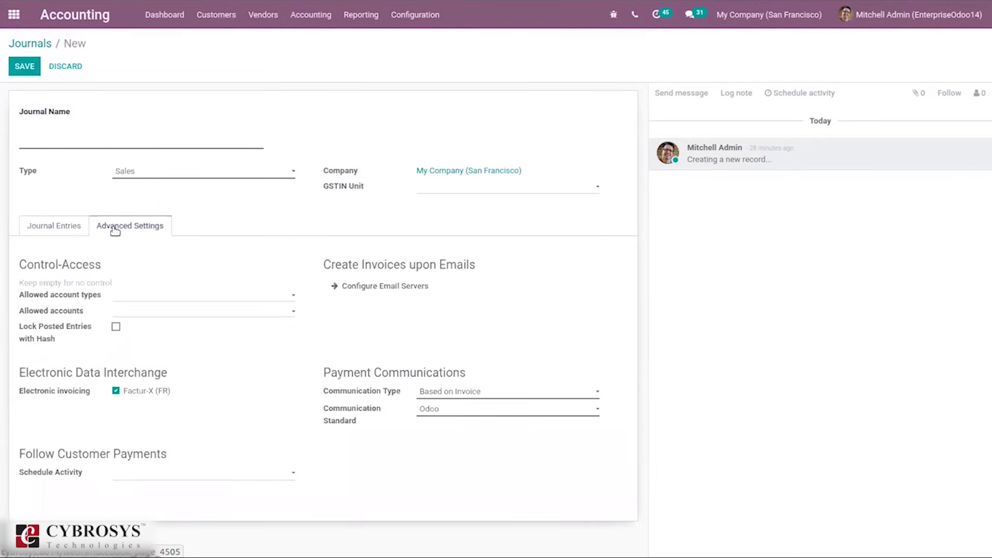
left_click(79, 232)
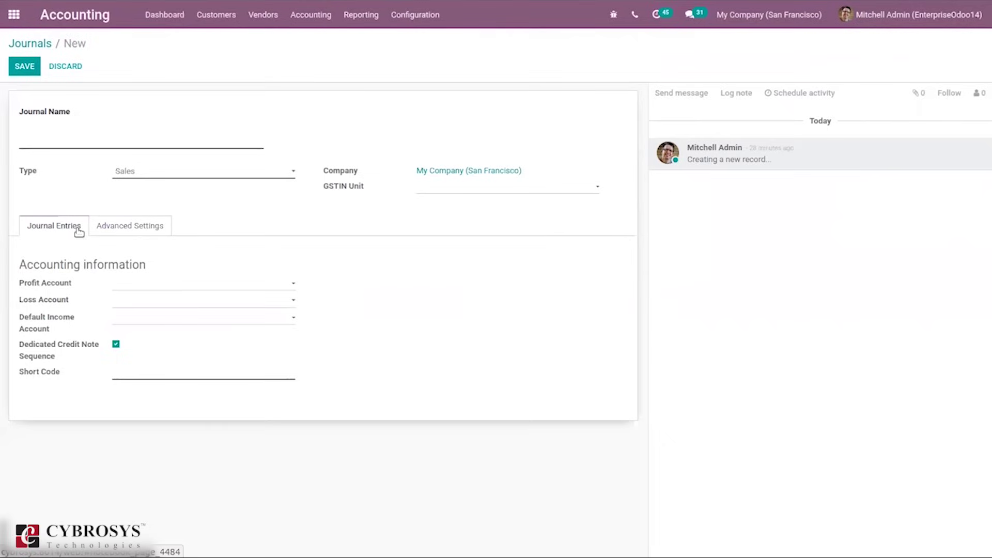
left_click(30, 42)
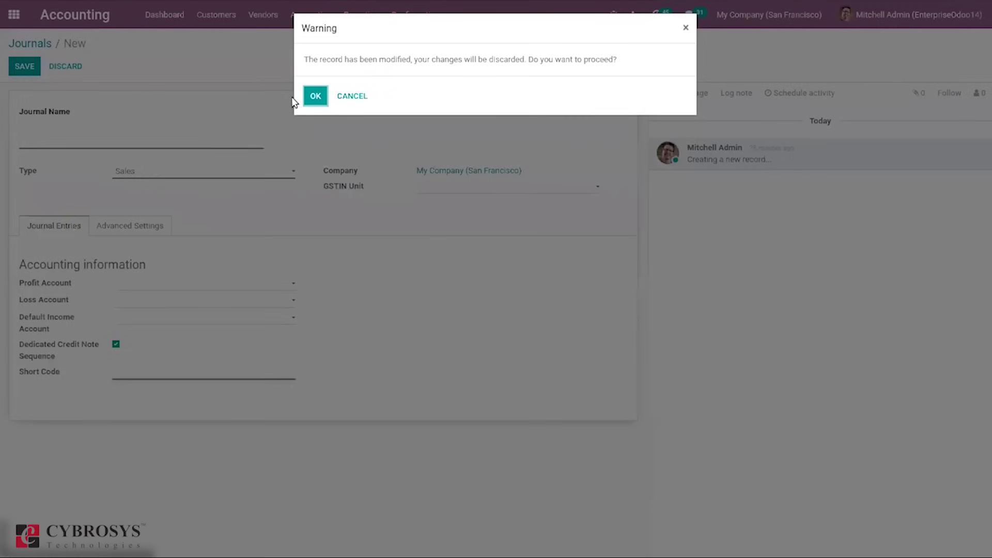
left_click(314, 97)
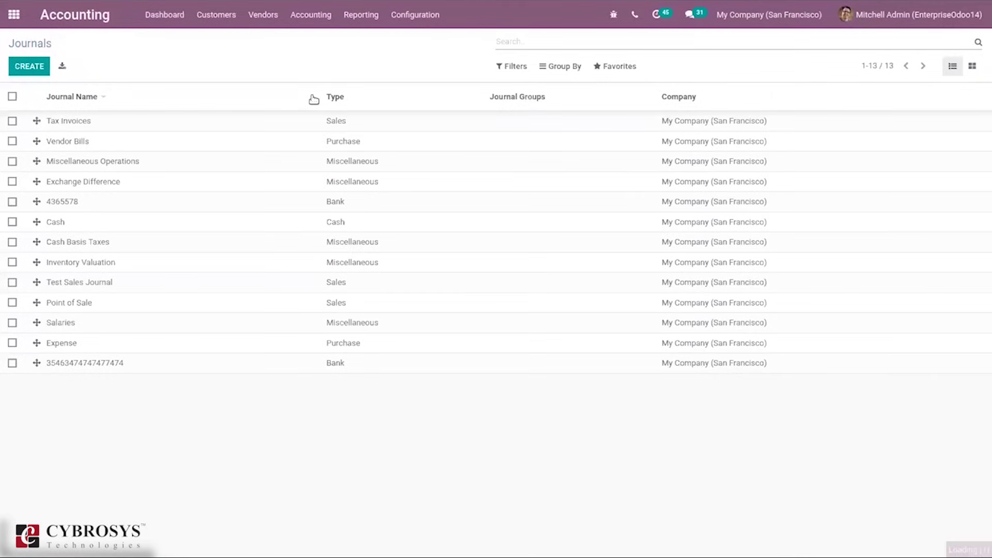
Open the Currencies list, examine the INR currency and its rate history, then return to the list.
left_click(411, 17)
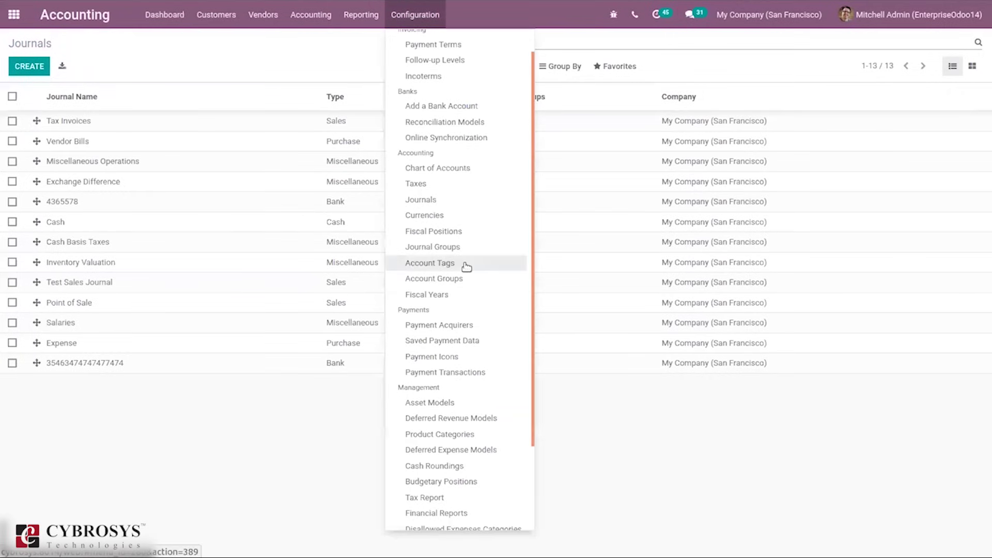
left_click(442, 219)
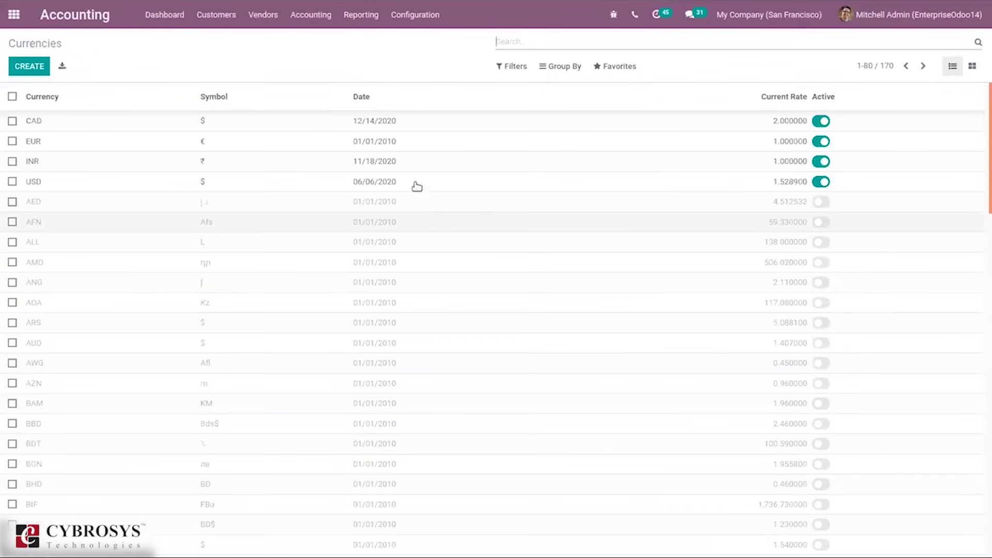
left_click(394, 164)
left_click(796, 105)
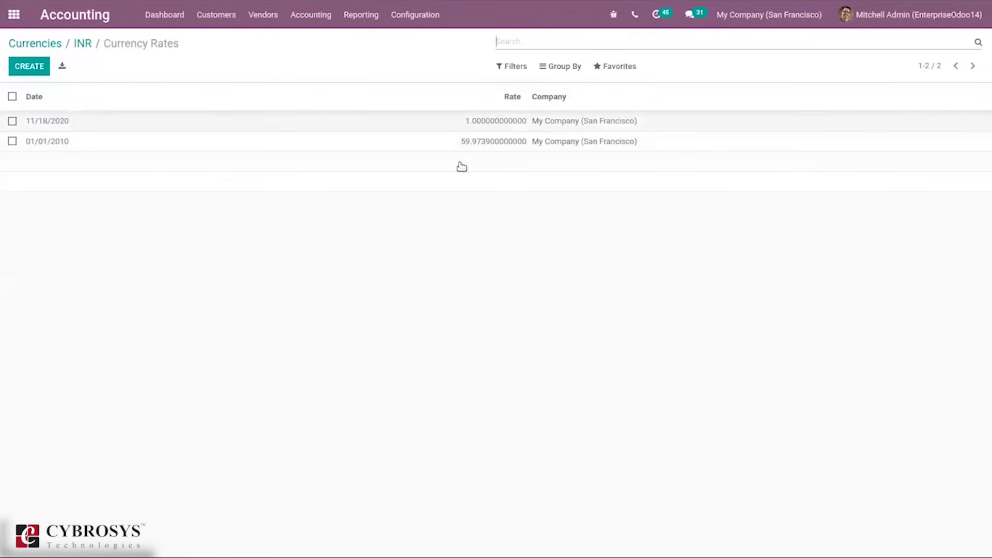
left_click(85, 43)
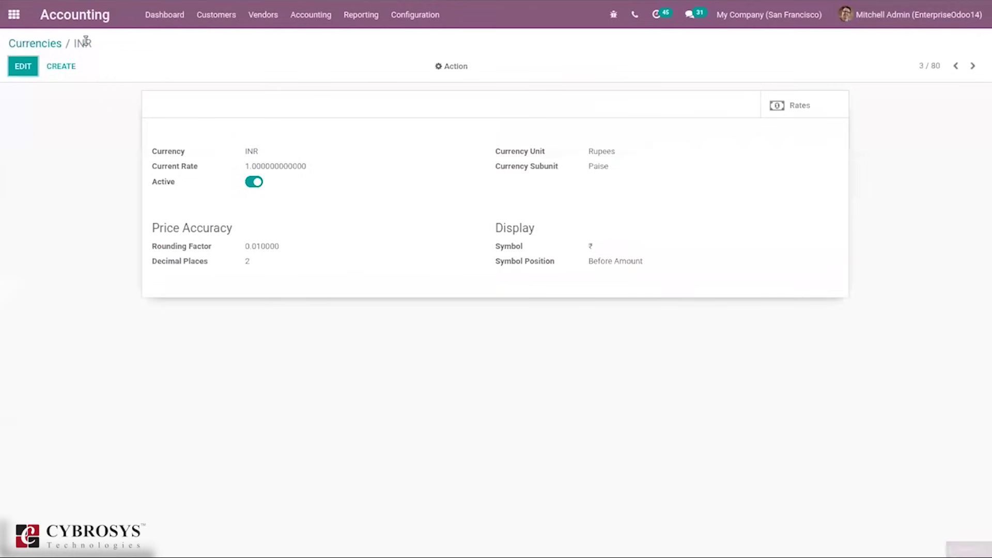
left_click(43, 47)
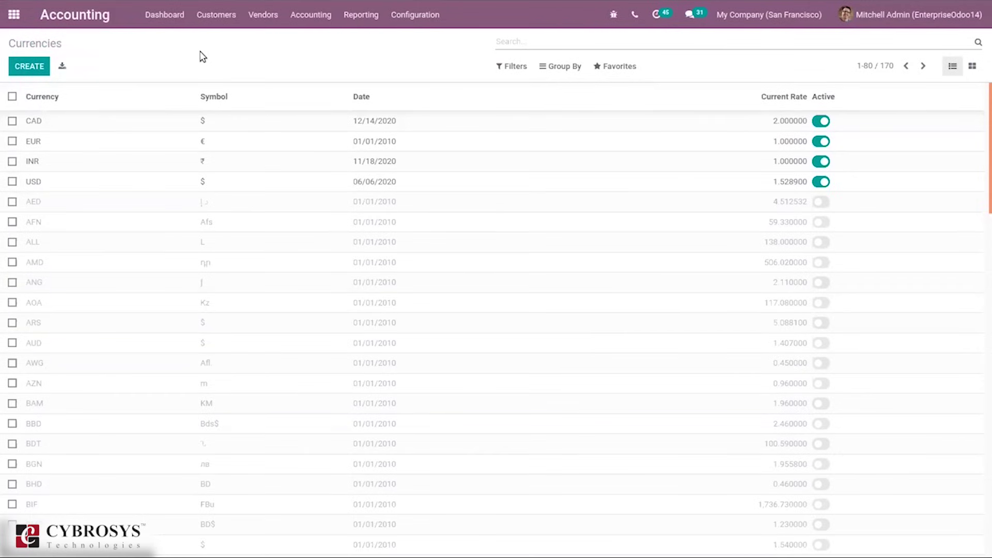
Open Fiscal Positions, examine the tax and account mappings of the Inter State position, then return to the list.
left_click(409, 27)
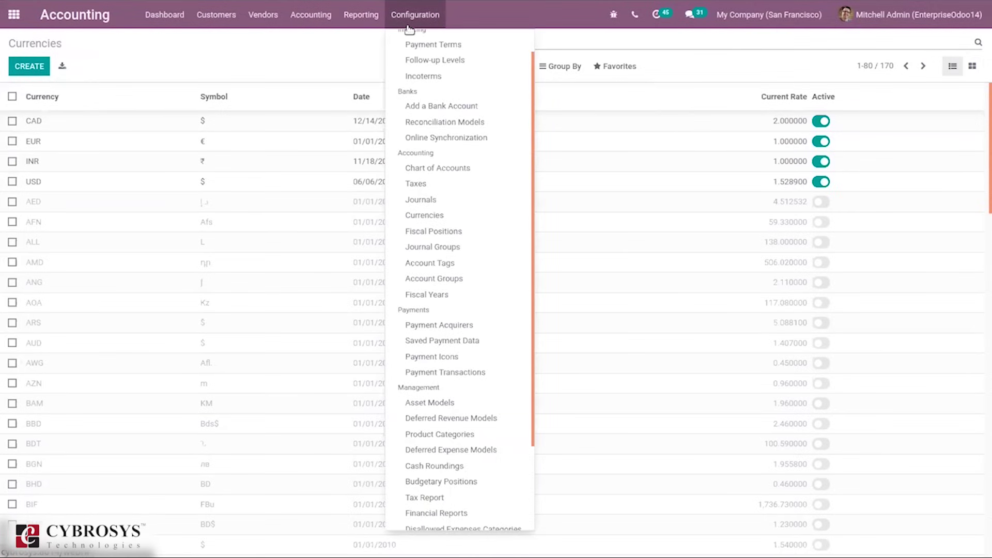
left_click(434, 232)
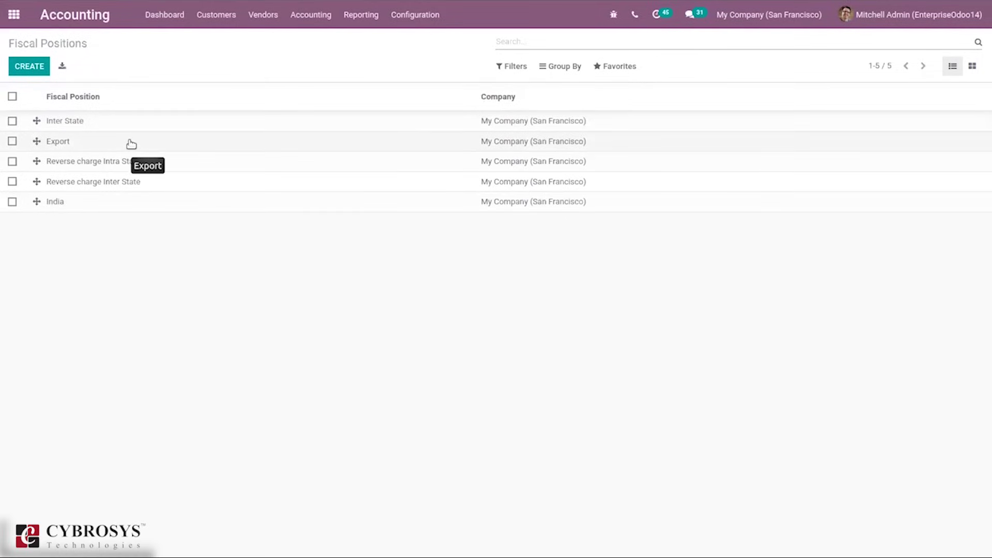
left_click(103, 123)
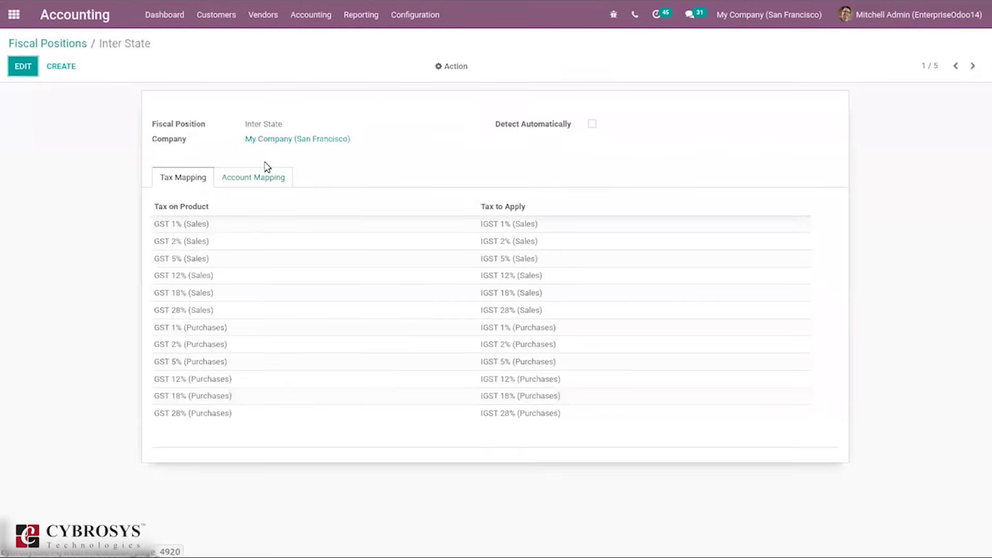
left_click(245, 181)
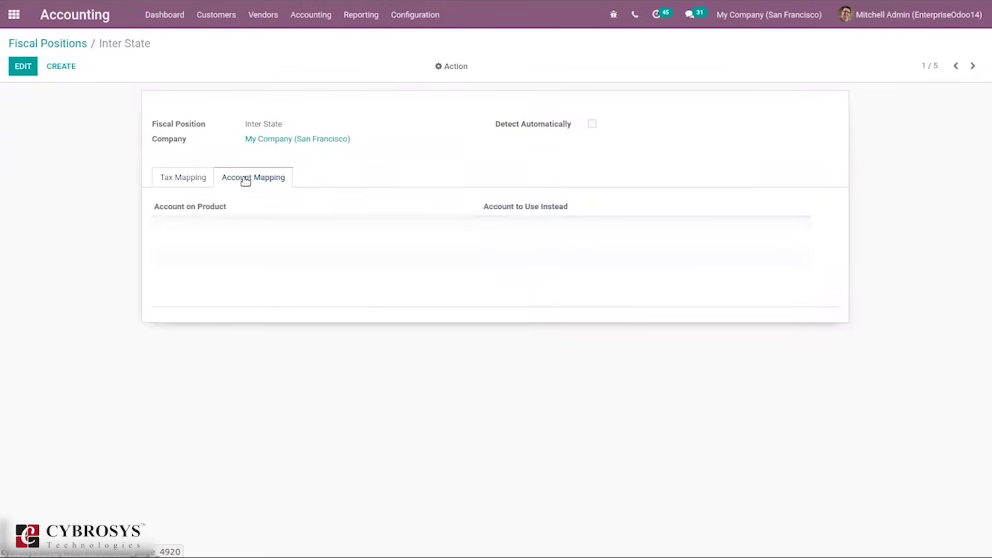
left_click(171, 173)
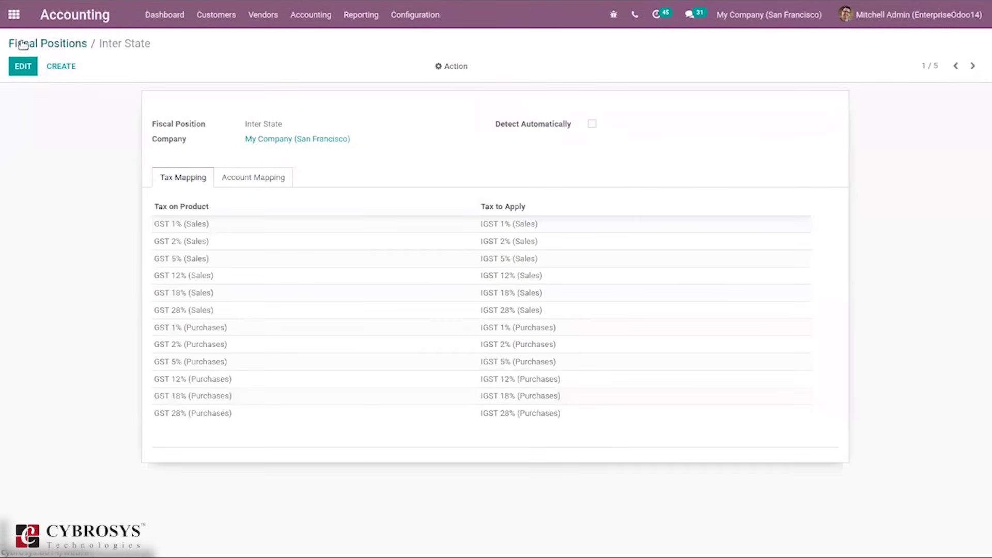
left_click(57, 42)
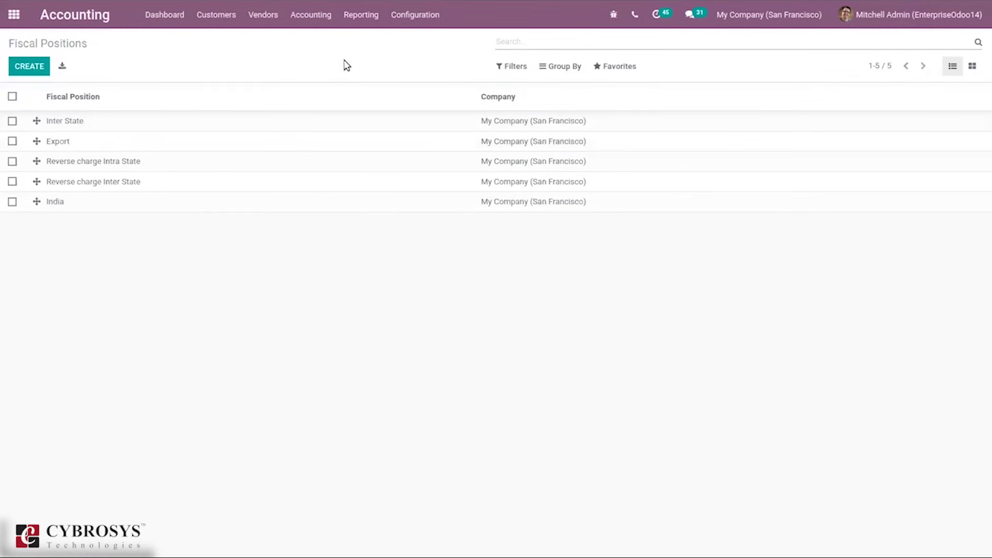
Open the Journal Groups list, start a new group to see its fields, and discard it.
left_click(413, 15)
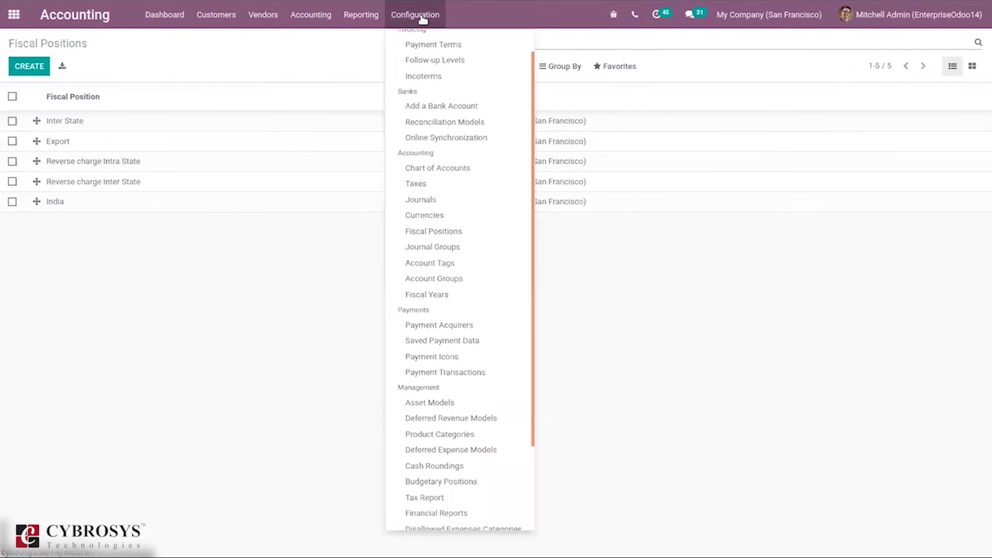
left_click(432, 246)
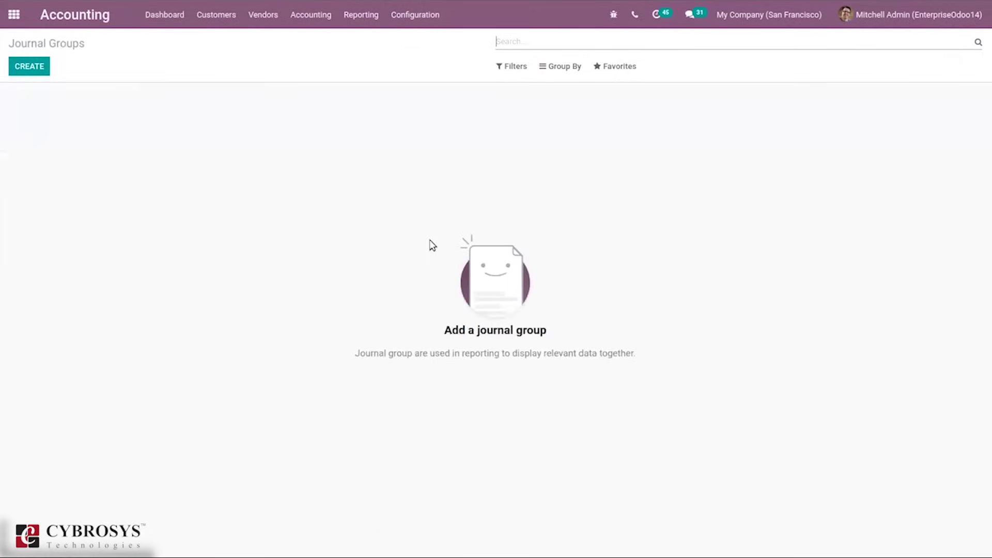
left_click(21, 67)
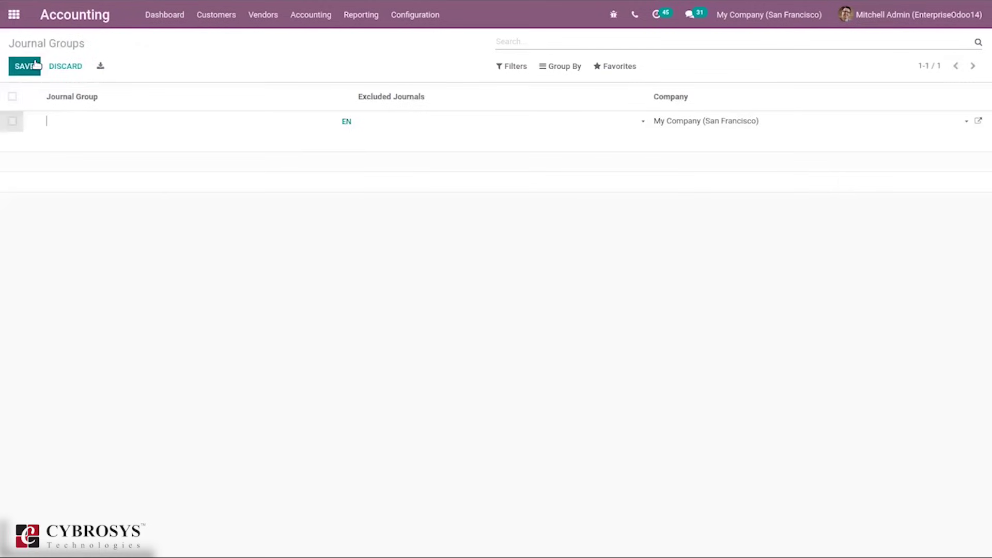
left_click(65, 66)
Open the Account Tags list and examine the tag names and their applicability.
left_click(412, 12)
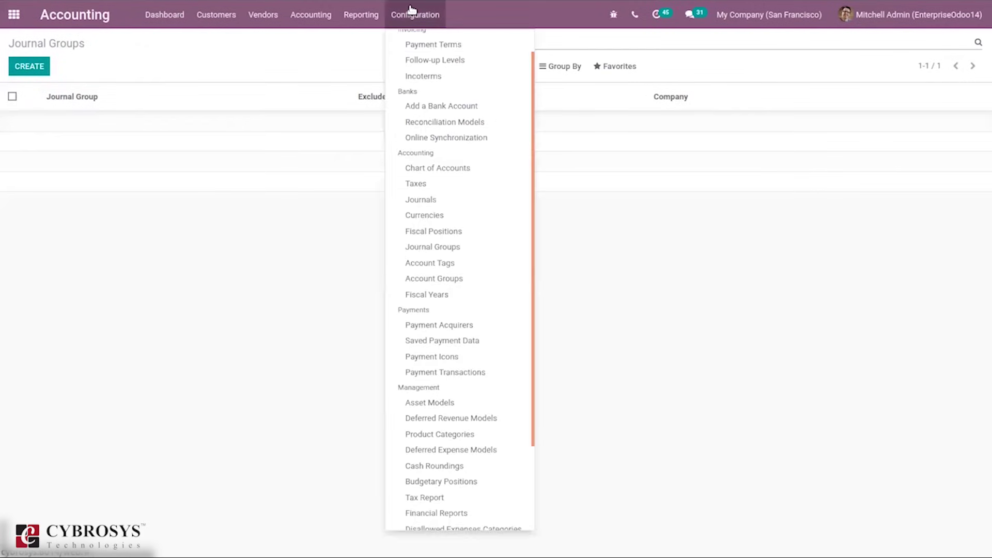
left_click(453, 264)
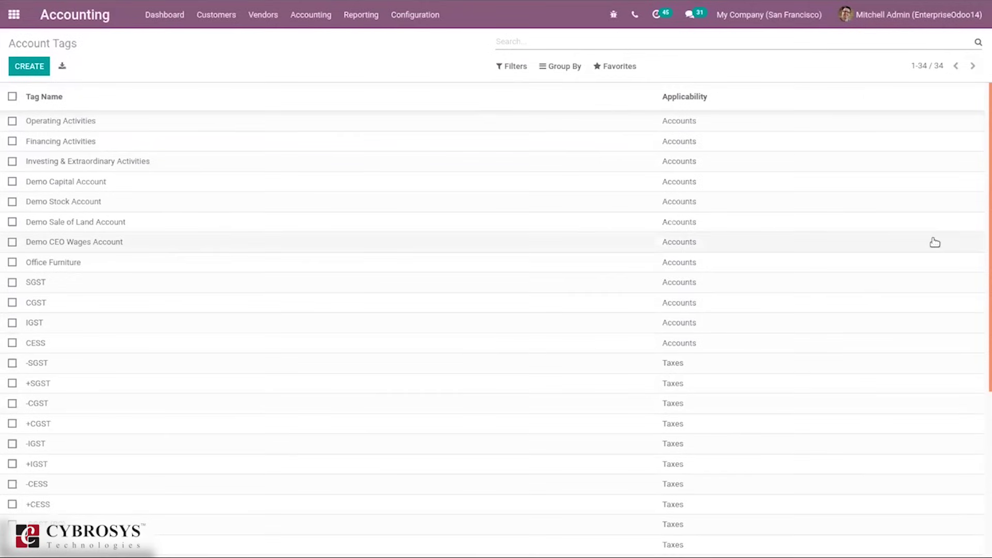
mouse_move(983, 174)
left_mouse_down()
mouse_move(982, 327)
mouse_move(984, 155)
left_mouse_up()
Open Fiscal Years, examine the blank form for a new fiscal year, and return to the list without saving.
left_click(421, 15)
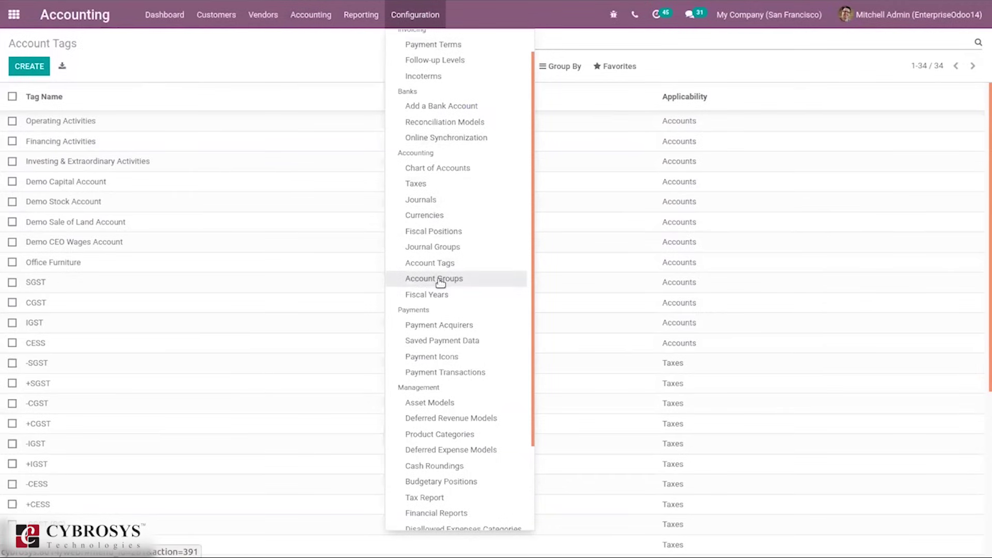
left_click(453, 295)
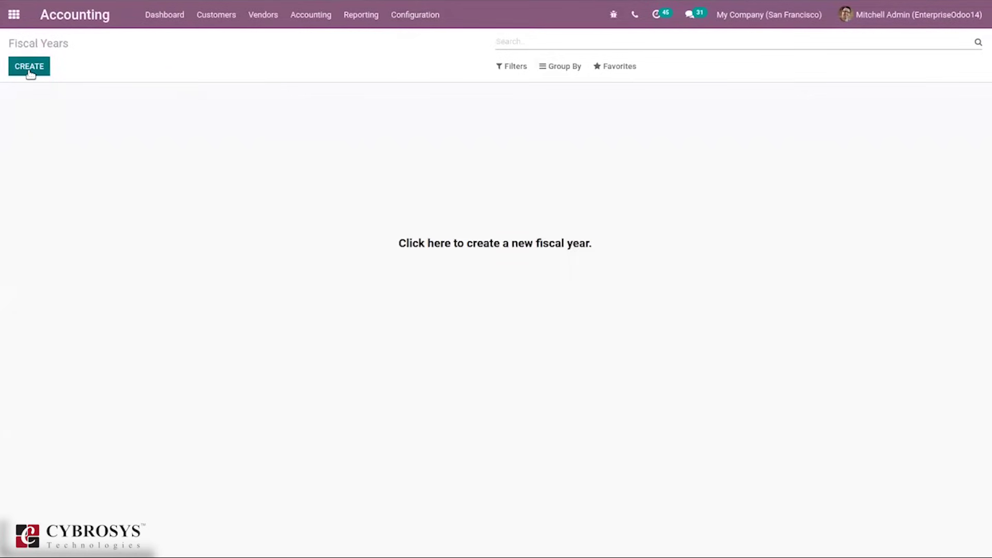
left_click(30, 69)
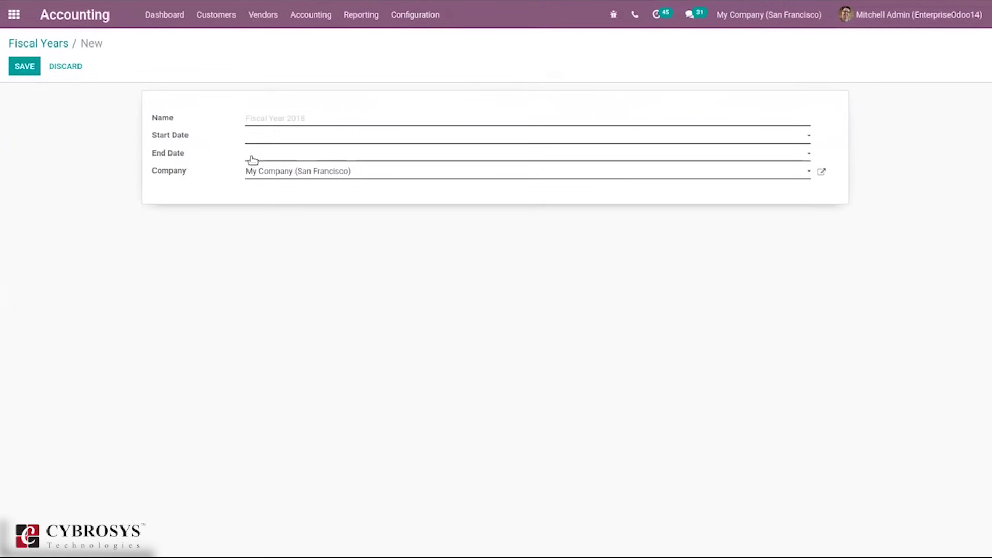
left_click(50, 46)
Open Payment Acquirers, review the available providers and the blank form for a new acquirer, and return to the overview.
left_click(416, 15)
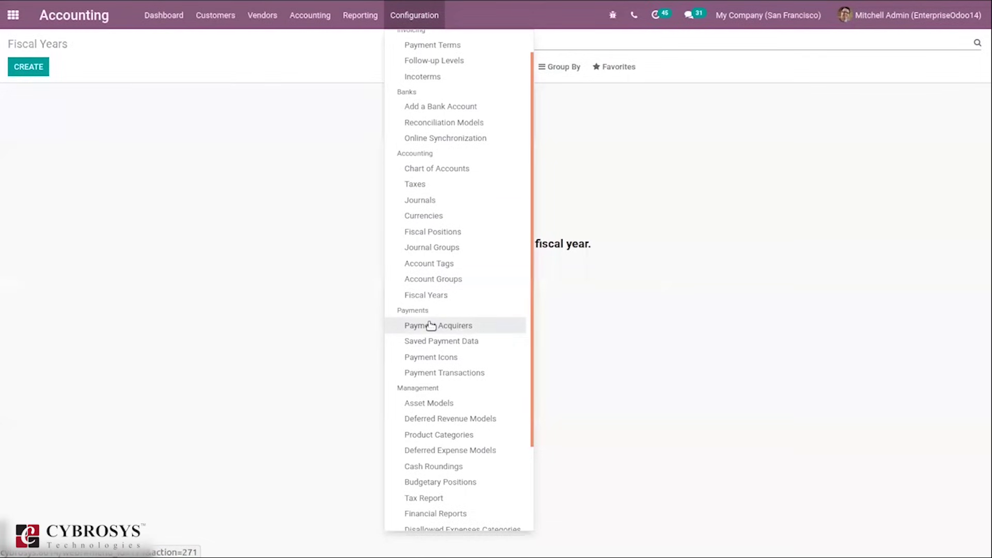
left_click(431, 325)
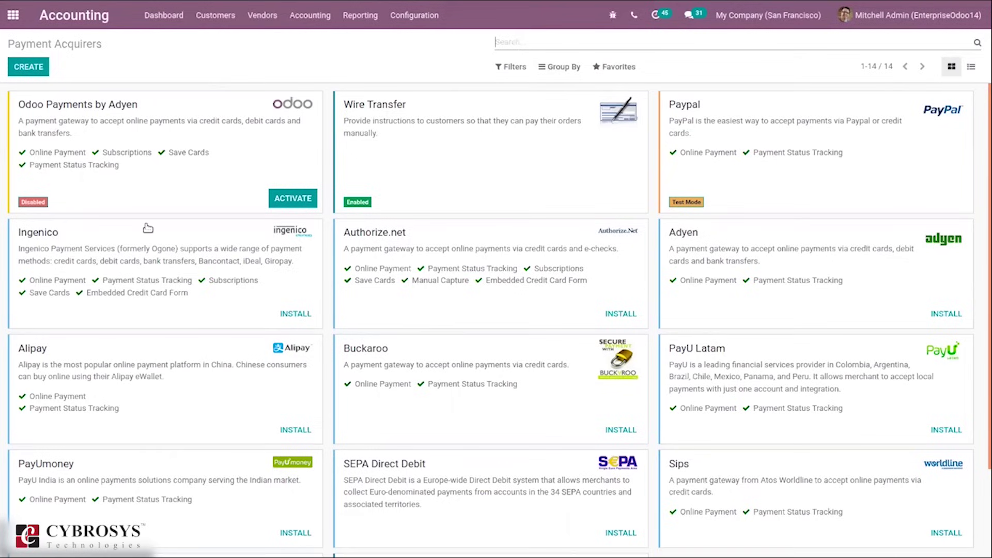
left_click_drag(983, 150, 983, 303)
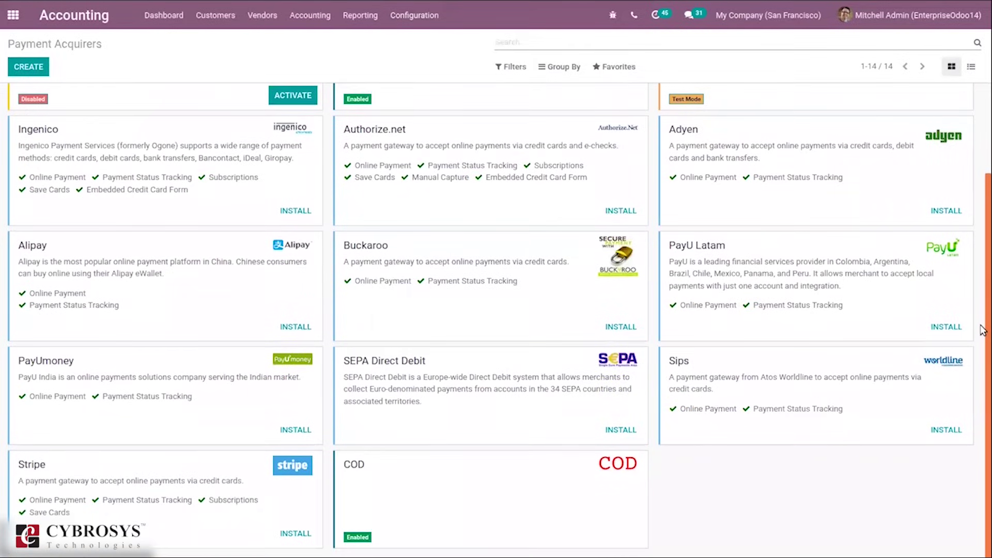
left_click_drag(982, 377, 983, 151)
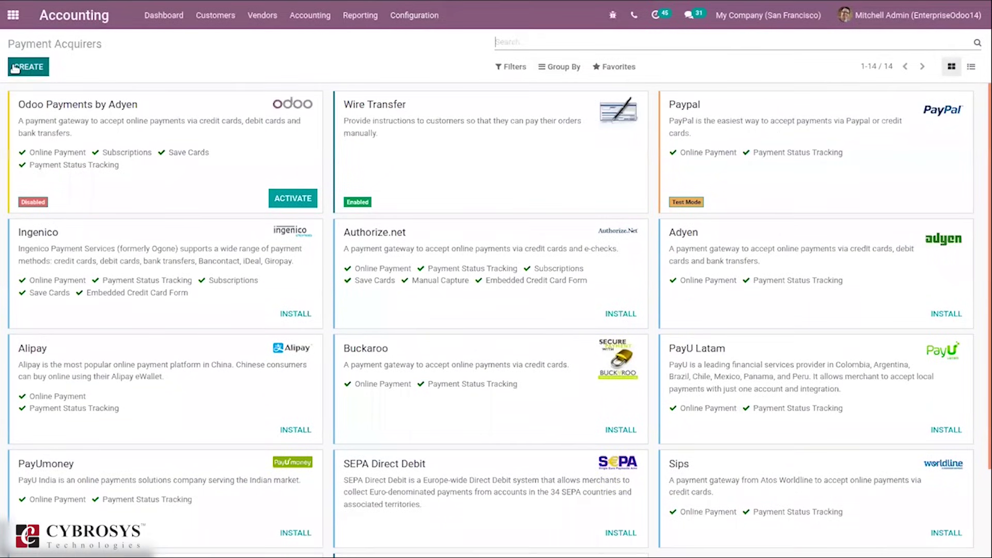
left_click(15, 68)
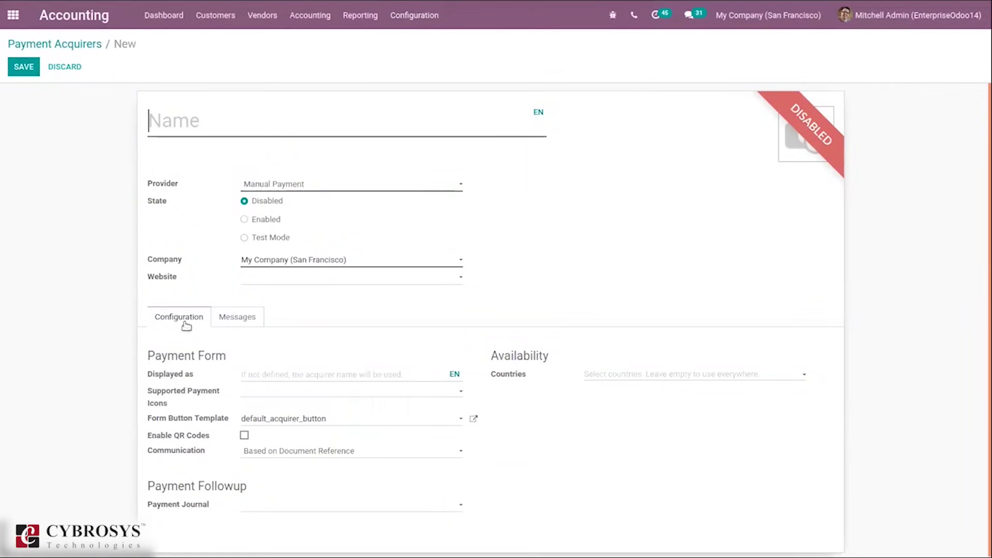
left_click(48, 42)
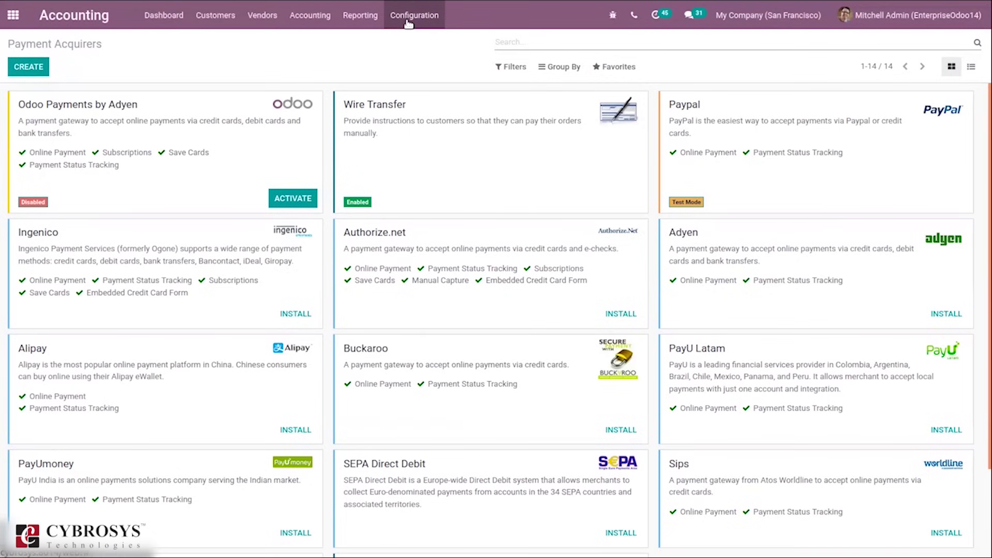
View the Saved Payment Data, Payment Icons and Payment Transactions lists in turn.
left_click(408, 20)
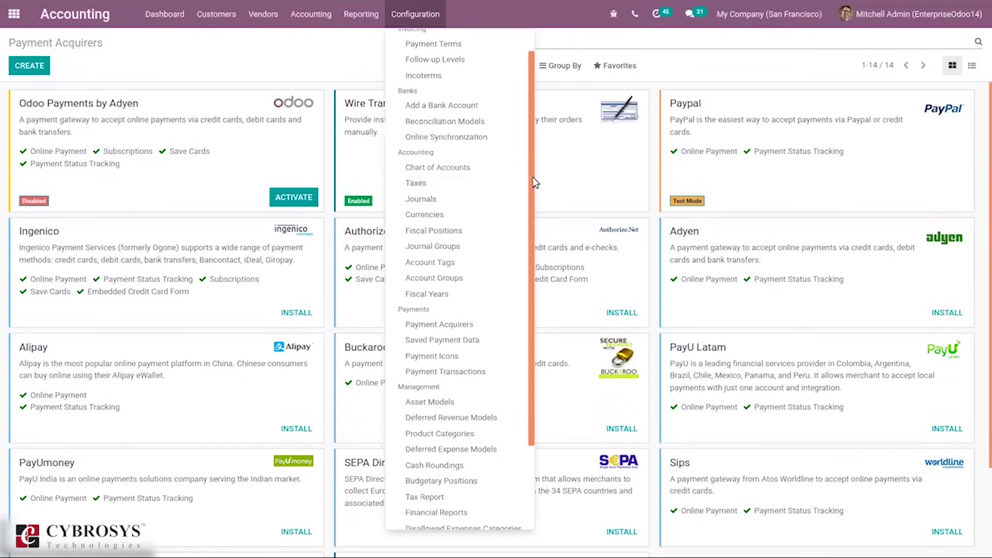
left_click(435, 344)
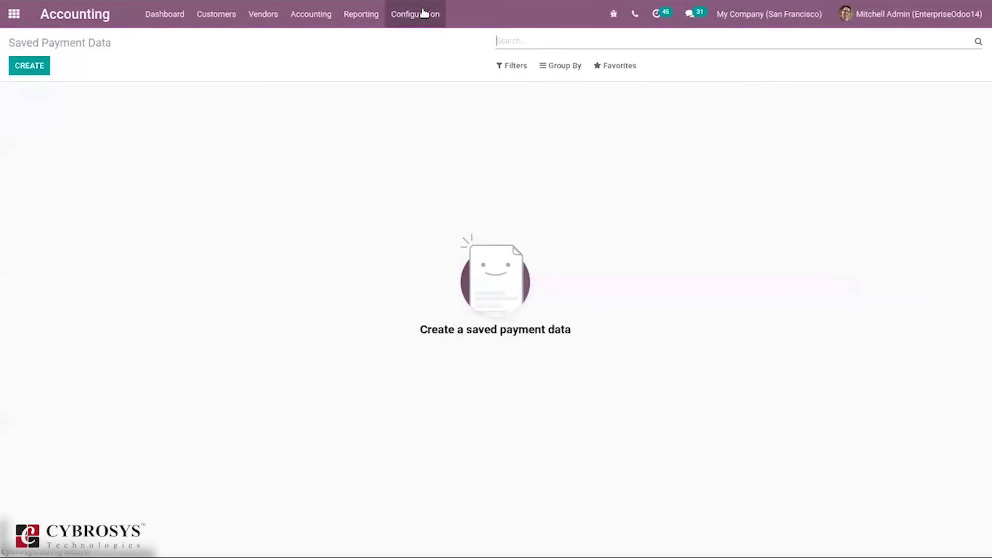
left_click(419, 59)
left_click(438, 358)
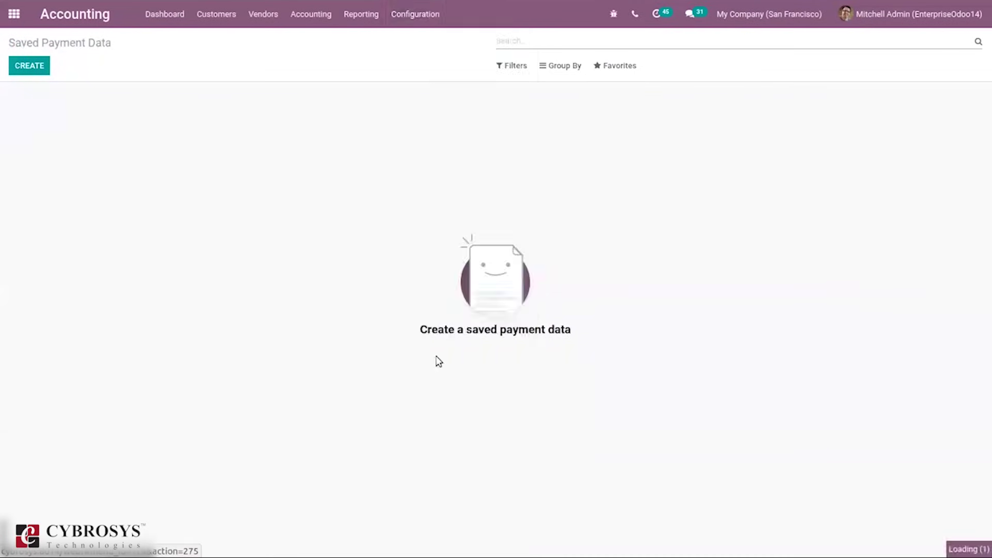
left_click(411, 20)
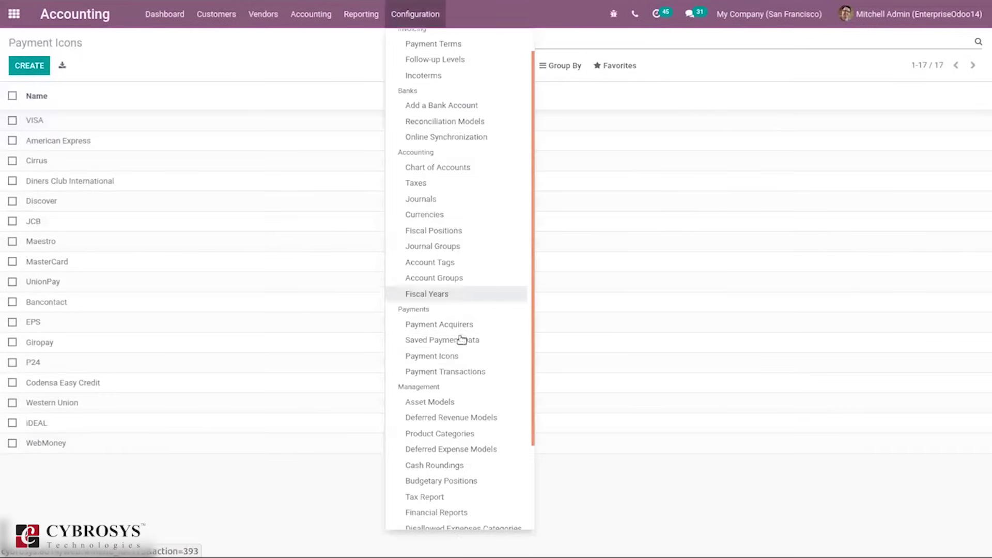
left_click(419, 373)
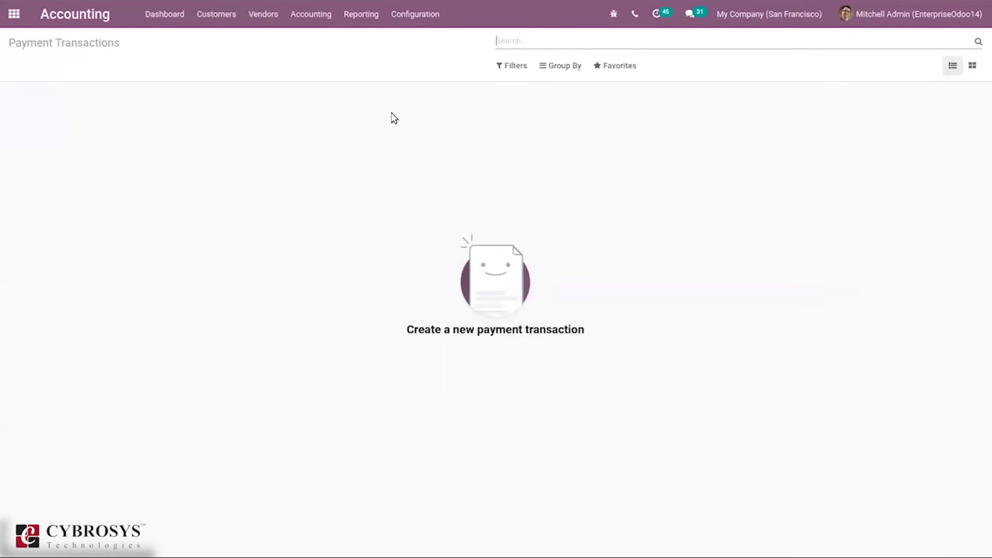
Open the Asset Models list under Management and view the Computer 5 yrs model.
left_click(403, 13)
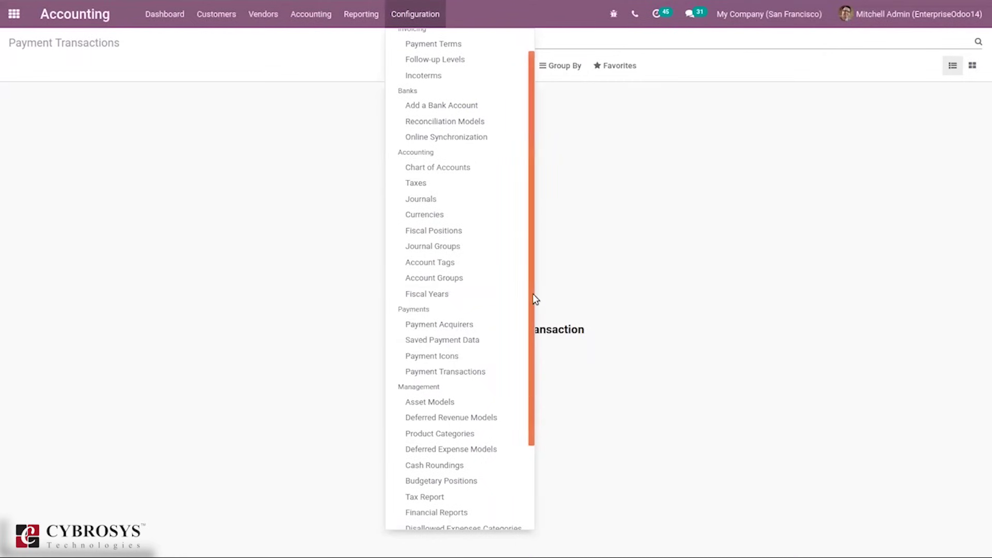
left_click_drag(532, 299, 525, 423)
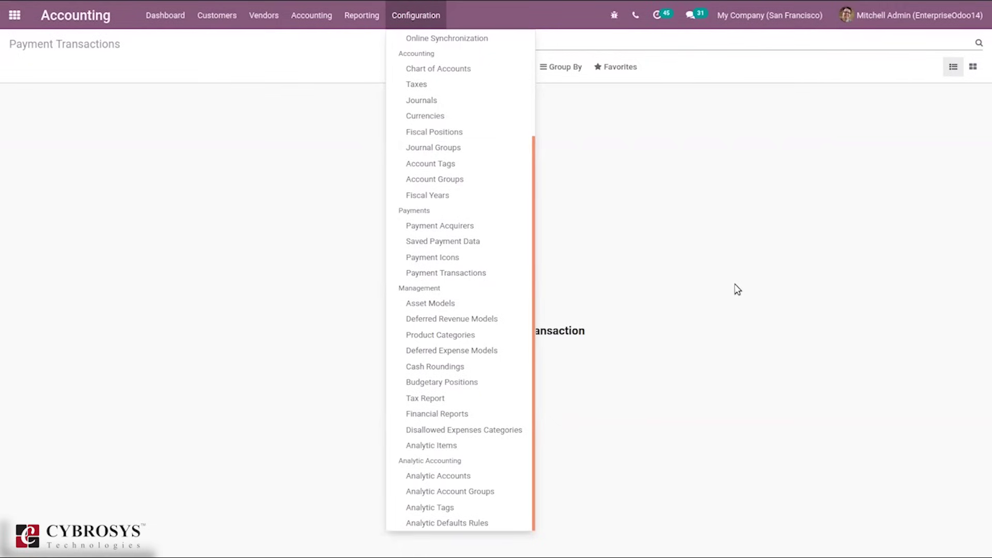
left_click(456, 306)
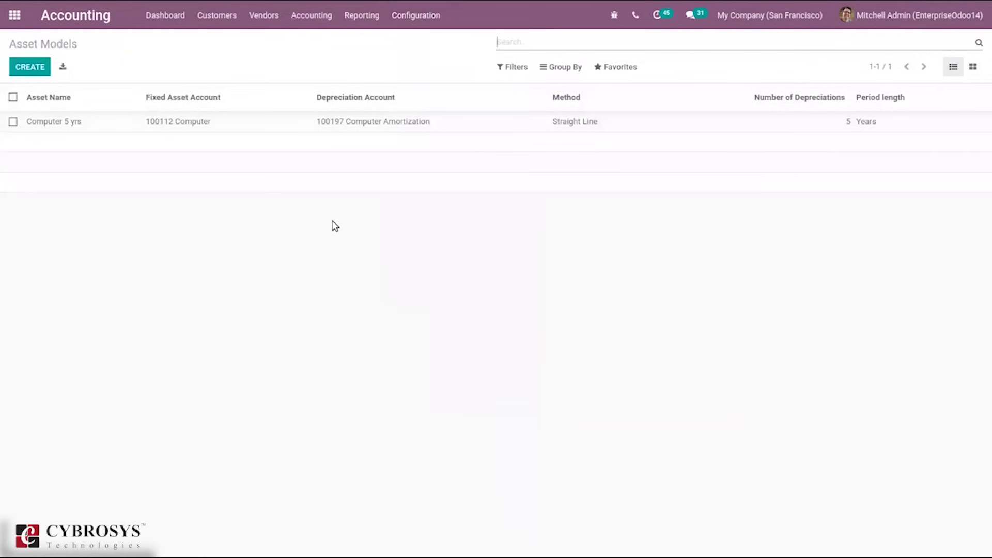
left_click(141, 123)
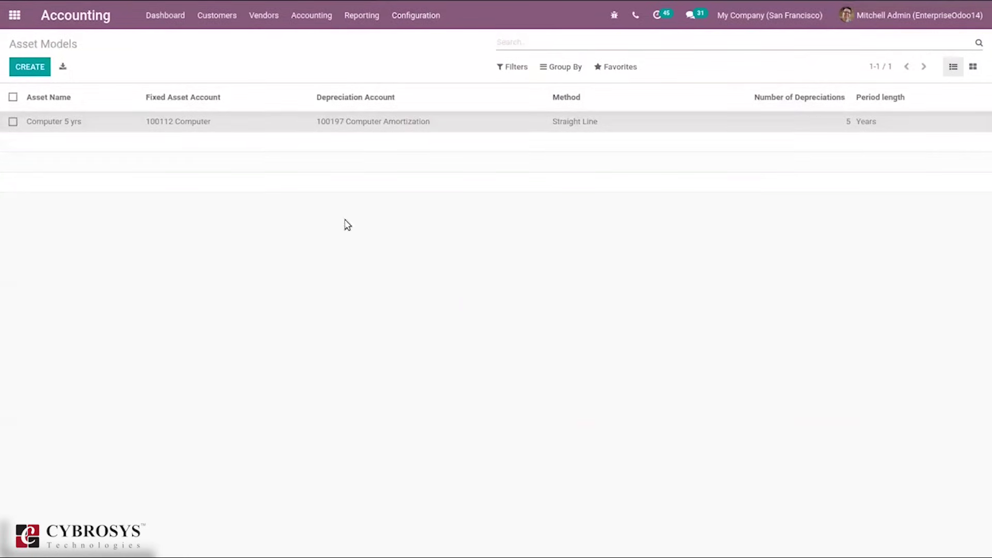
Open the Assets list, examine the first Computer asset's values and depreciation settings, and return to the list.
left_click(303, 14)
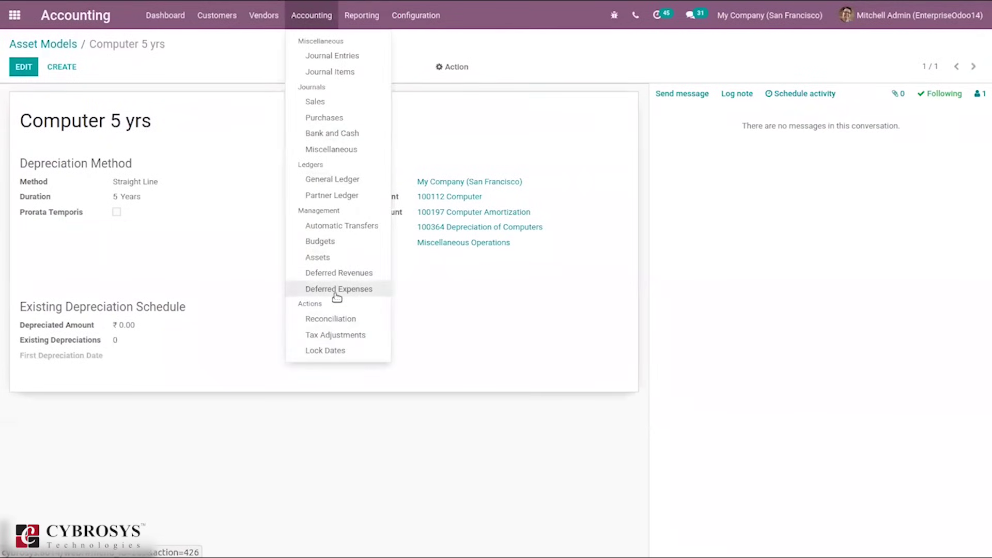
left_click(331, 258)
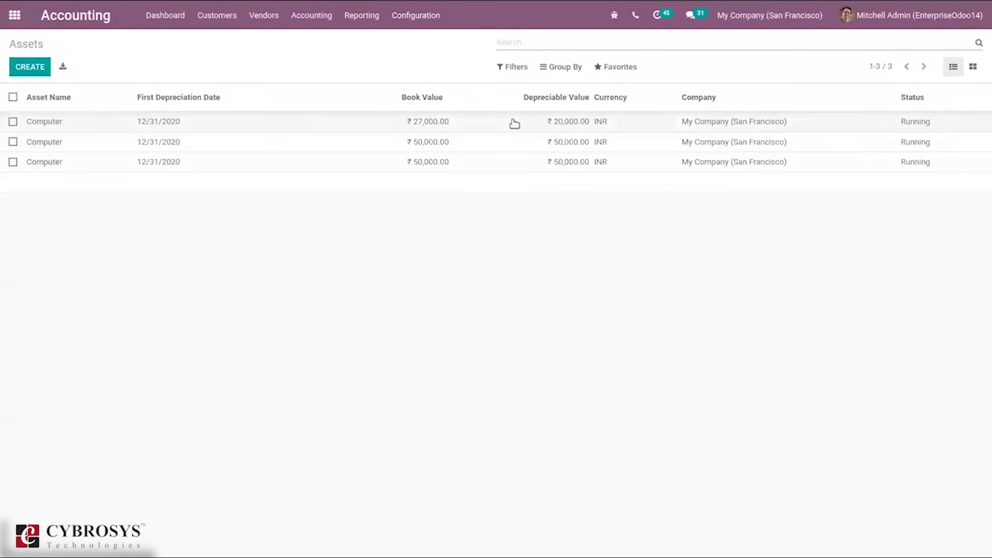
left_click(428, 128)
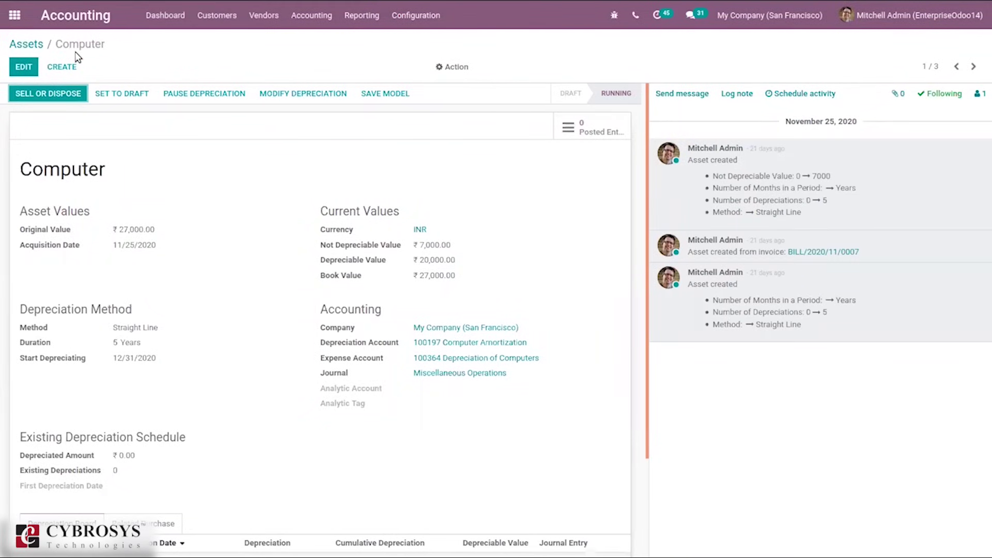
left_click(24, 45)
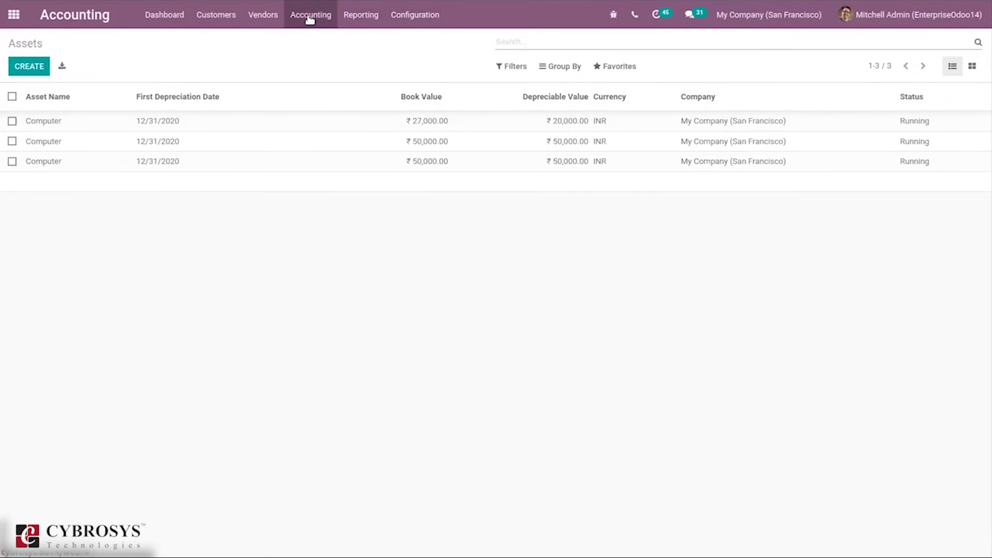
Open the Deferred Expenses list and examine the Insurance 5 yrs record, including its expense board.
left_click(418, 20)
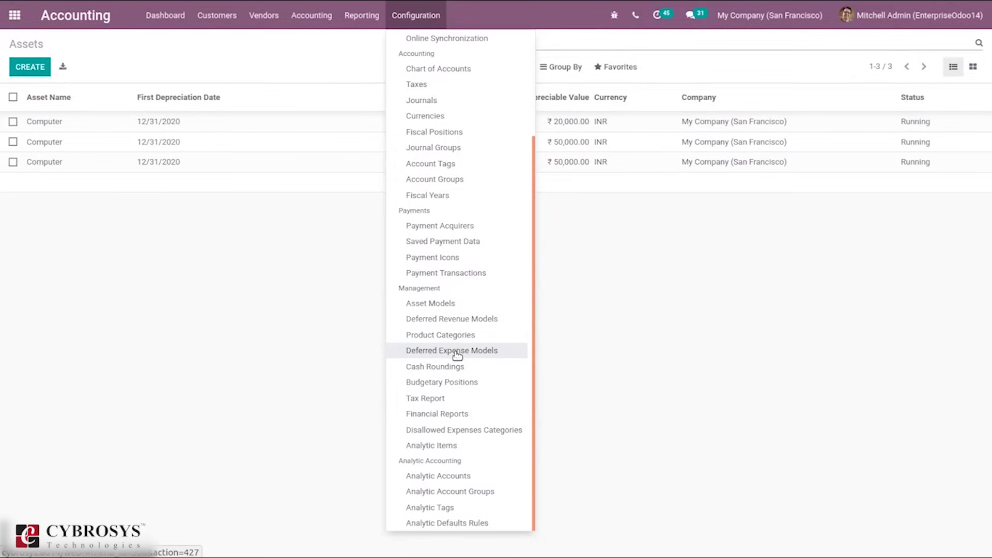
left_click(330, 21)
left_click(362, 288)
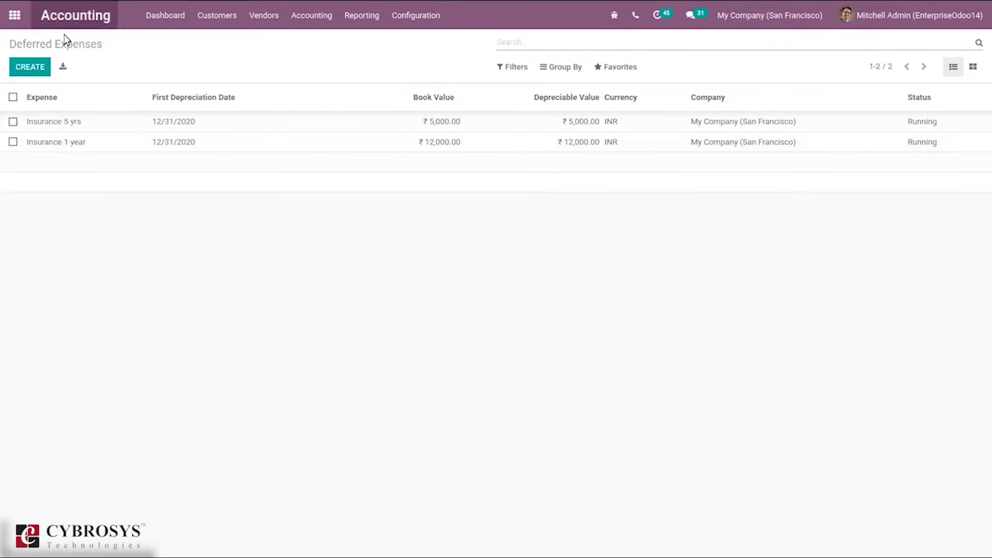
left_click(404, 128)
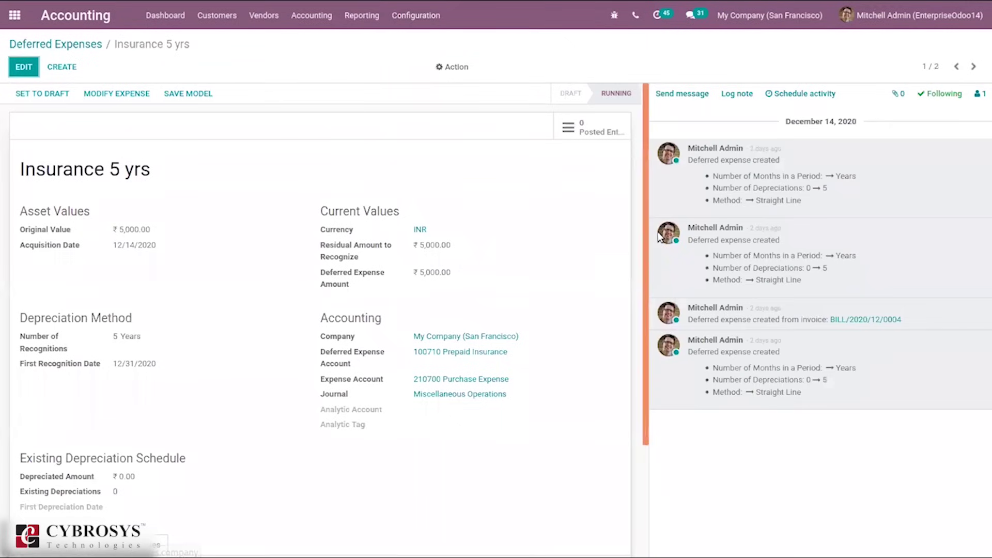
scroll(632, 299, "down", 1)
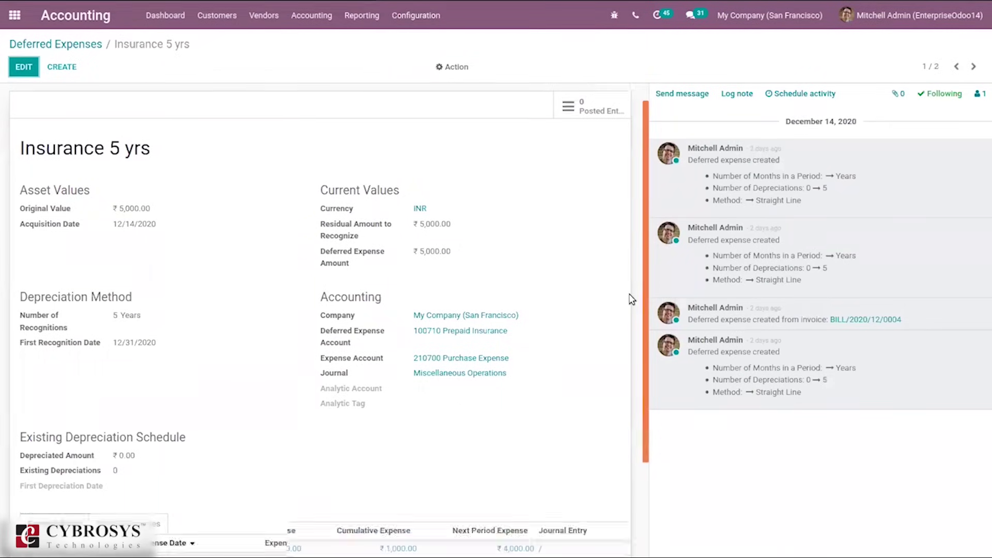
scroll(644, 413, "down", 3)
scroll(605, 228, "up", 4)
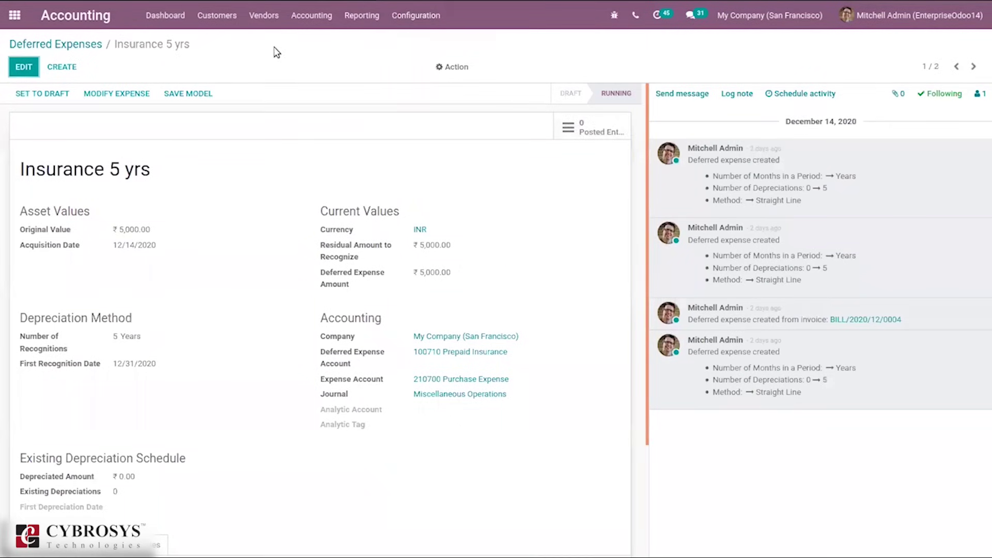
Open the Deferred Revenues list to view its records, and bring up the configuration options again.
left_click(416, 15)
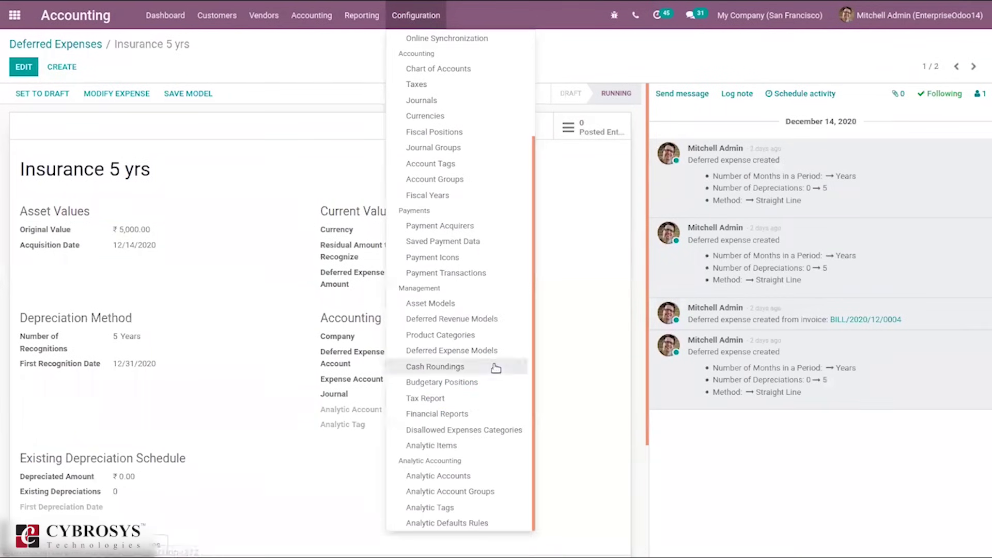
left_click(311, 15)
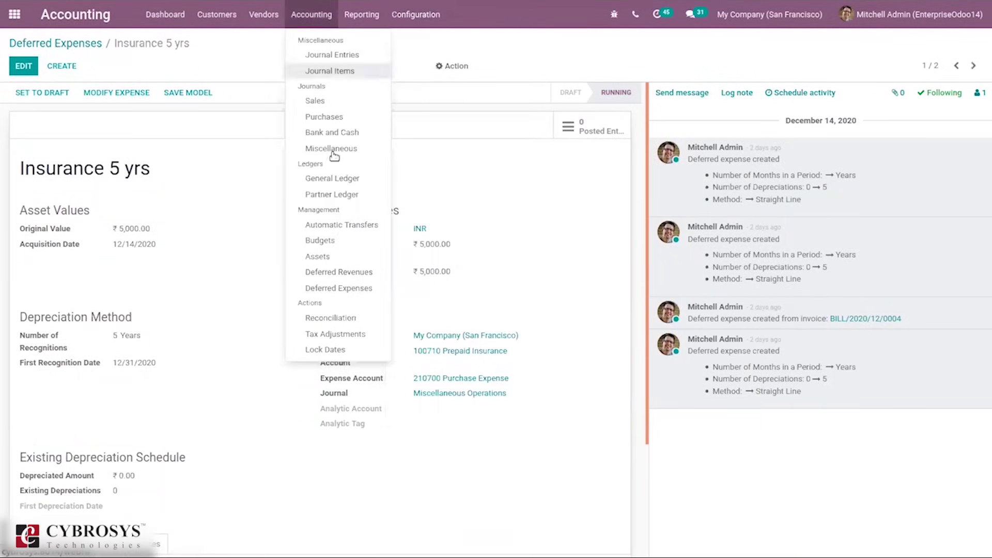
left_click(344, 273)
left_click(401, 12)
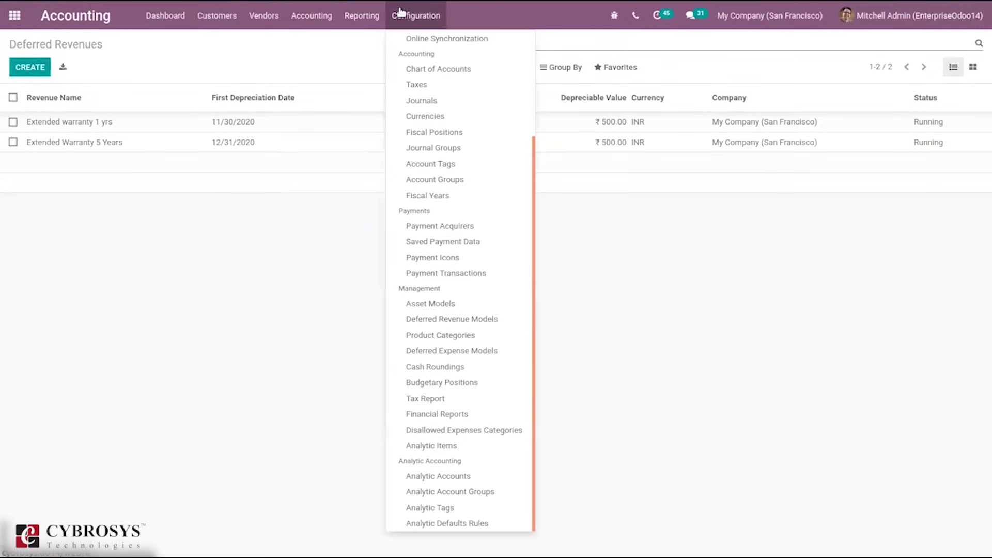
Open the Deferred Revenues list and examine the Extended Warranty 5 Years record, including its revenue board.
left_click(309, 17)
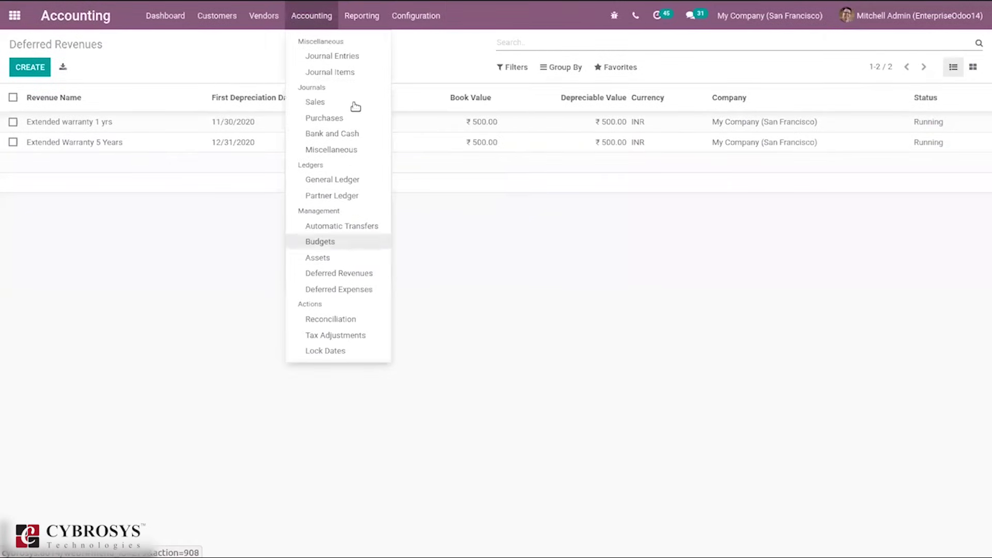
left_click(341, 274)
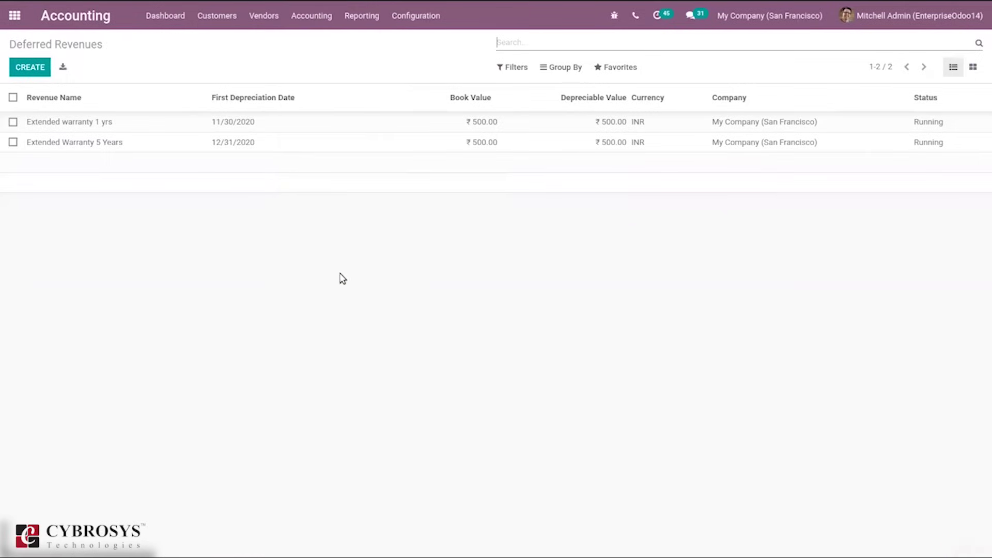
left_click(330, 140)
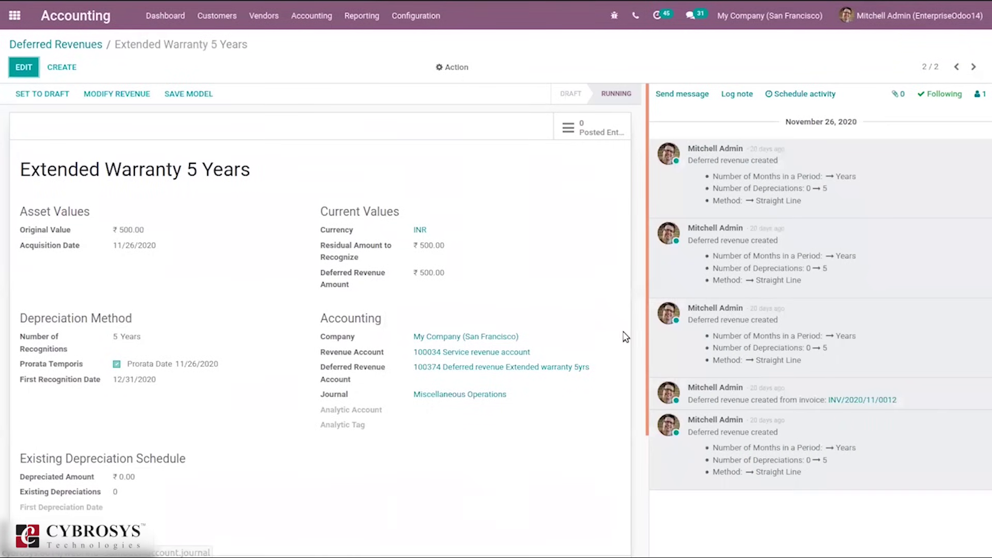
scroll(646, 331, "down", 3)
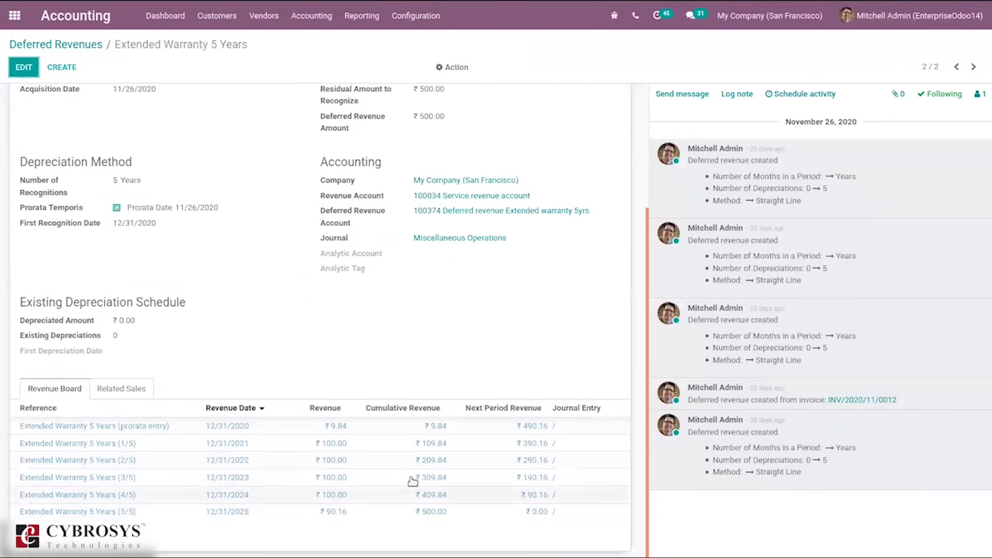
View the Deferred Expenses list, and open the Cash Roundings list under Management to view its records.
left_click(427, 16)
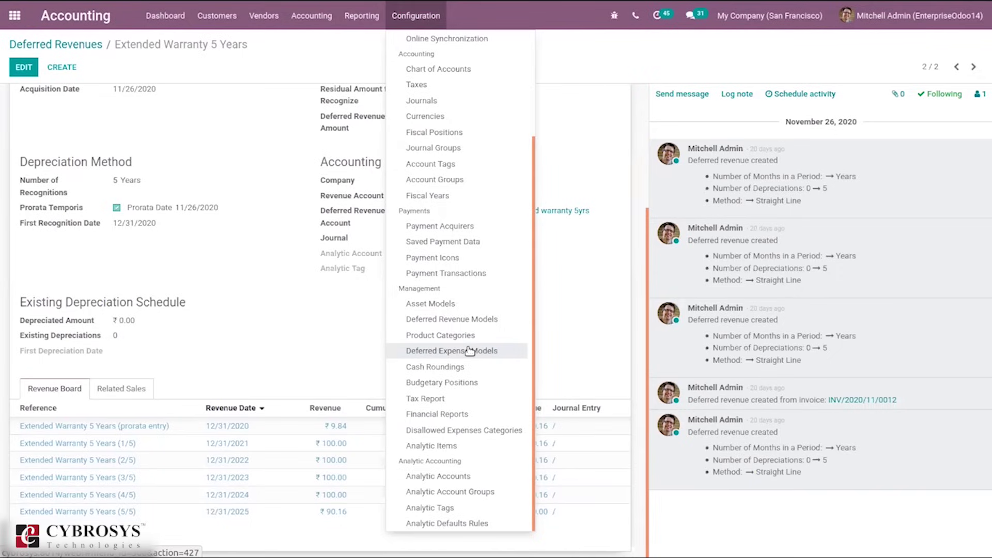
left_click(312, 15)
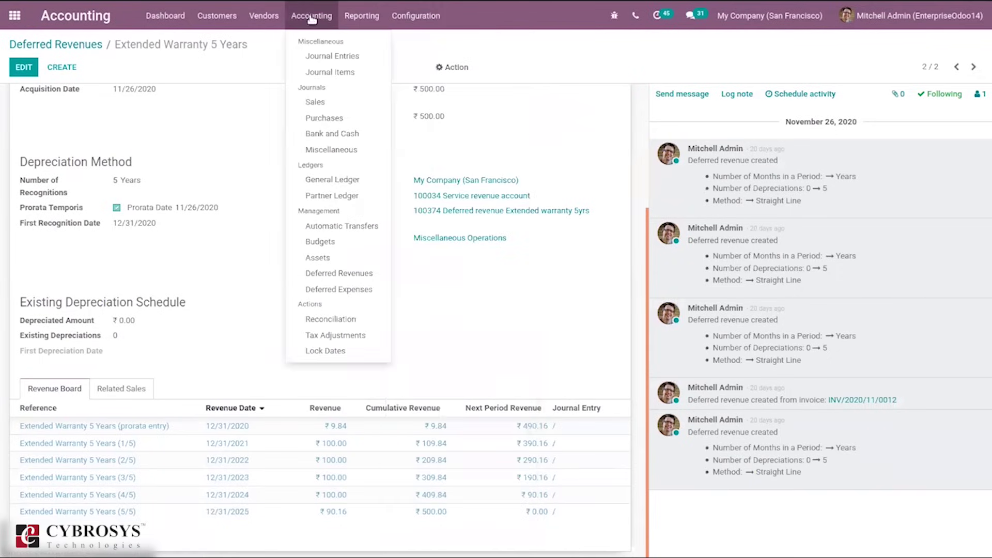
left_click(324, 288)
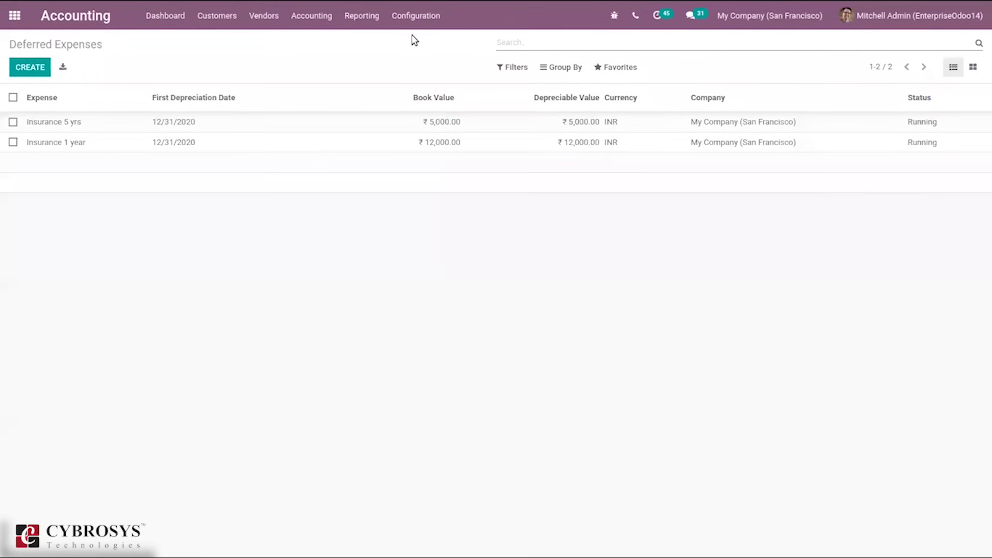
left_click(424, 24)
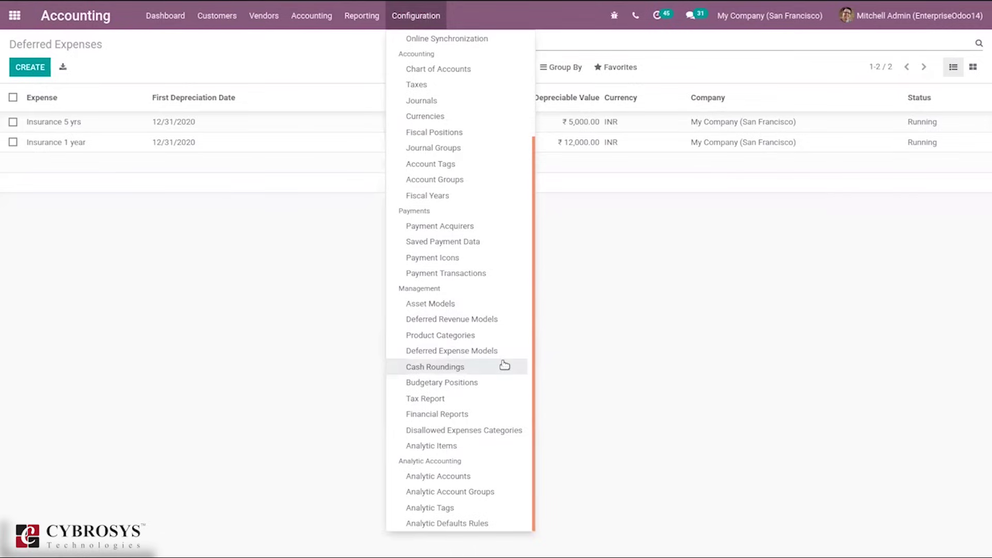
left_click(460, 367)
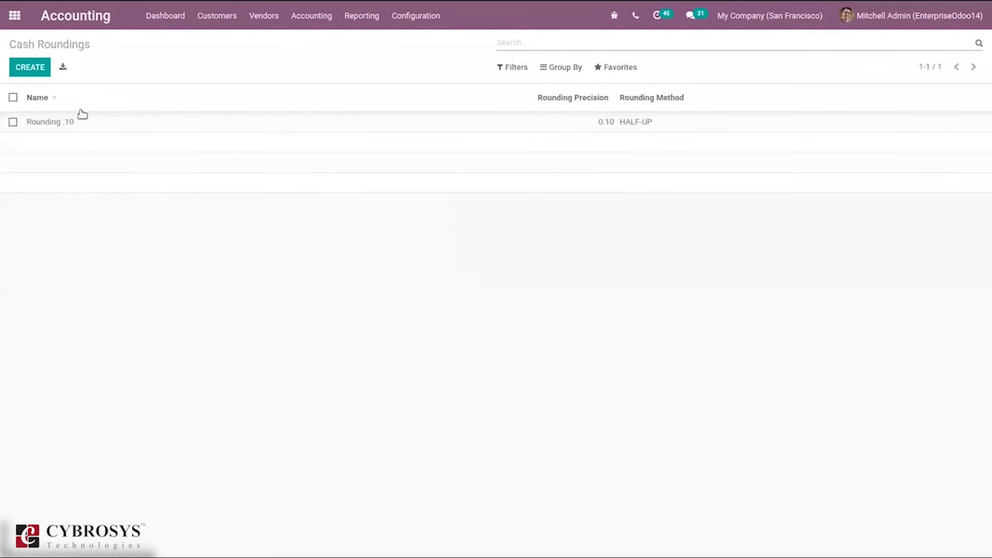
Open the Budgetary Positions list, view the accounts of the Costs position in edit mode, and return to the list.
left_click(415, 15)
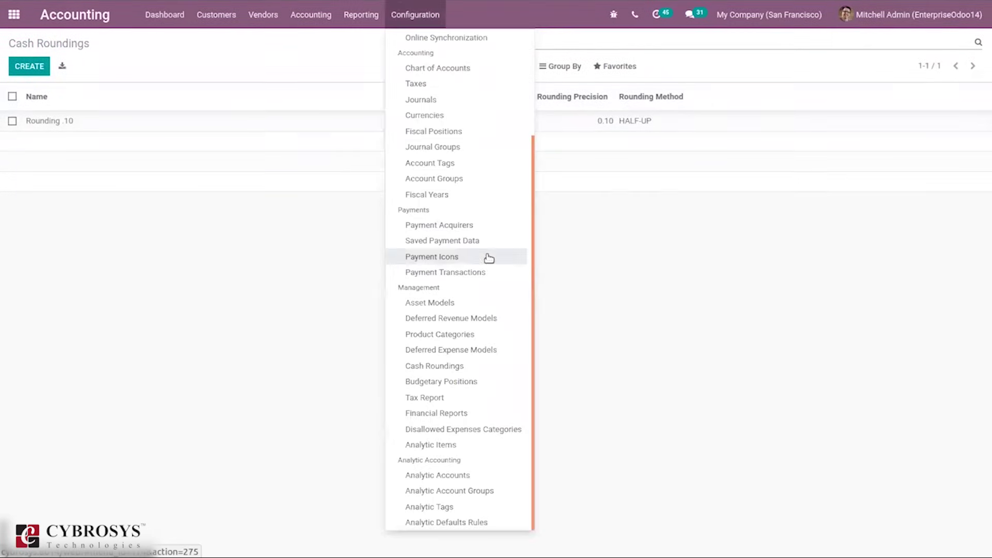
left_click(460, 382)
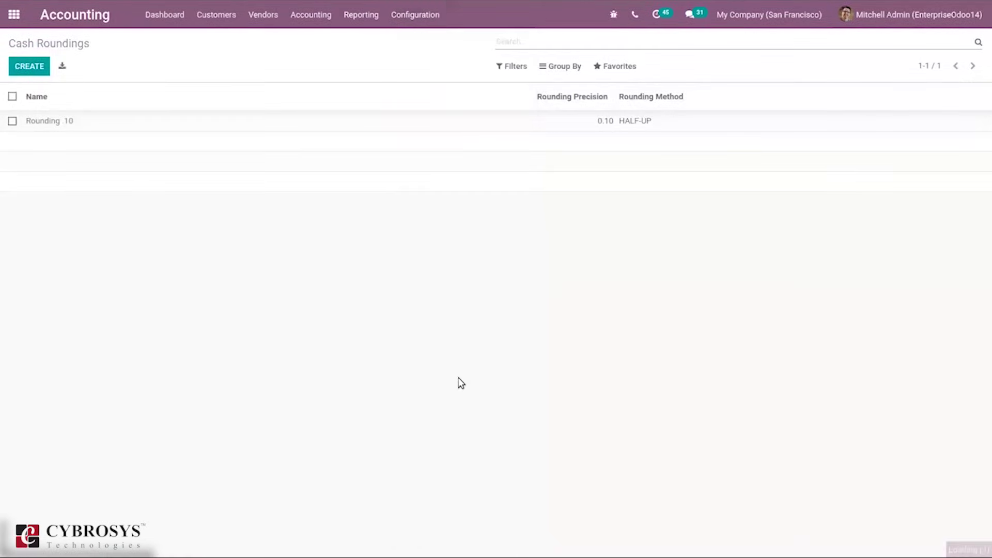
left_click(134, 122)
left_click(22, 68)
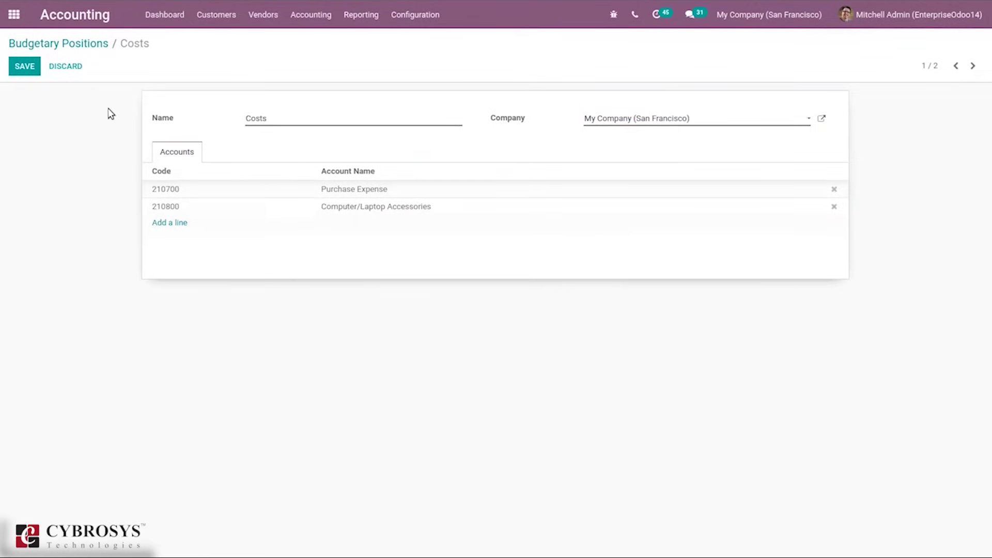
left_click(79, 45)
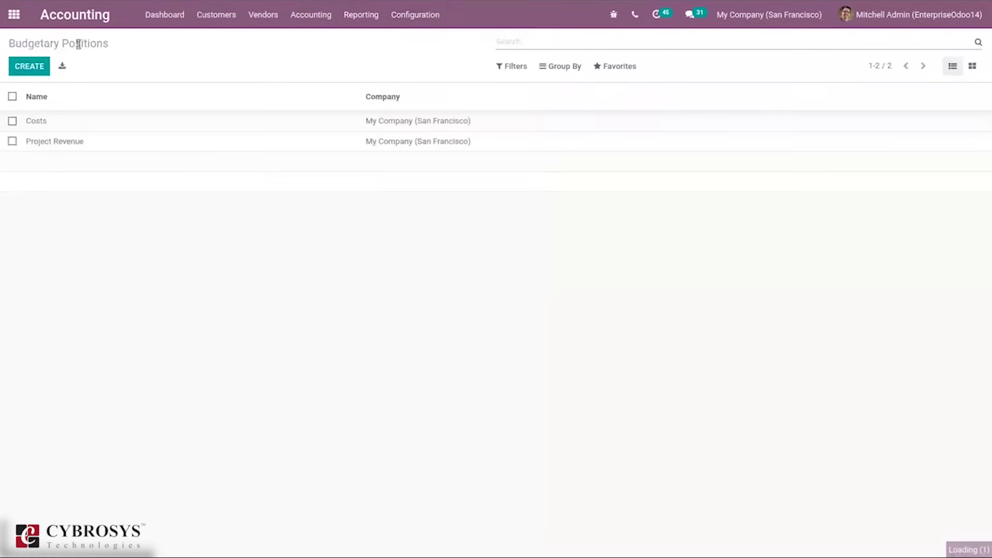
From the Budgets list, examine a blank new budget form and discard it, and view the Budget 2021: Pessimistic record.
left_click(316, 20)
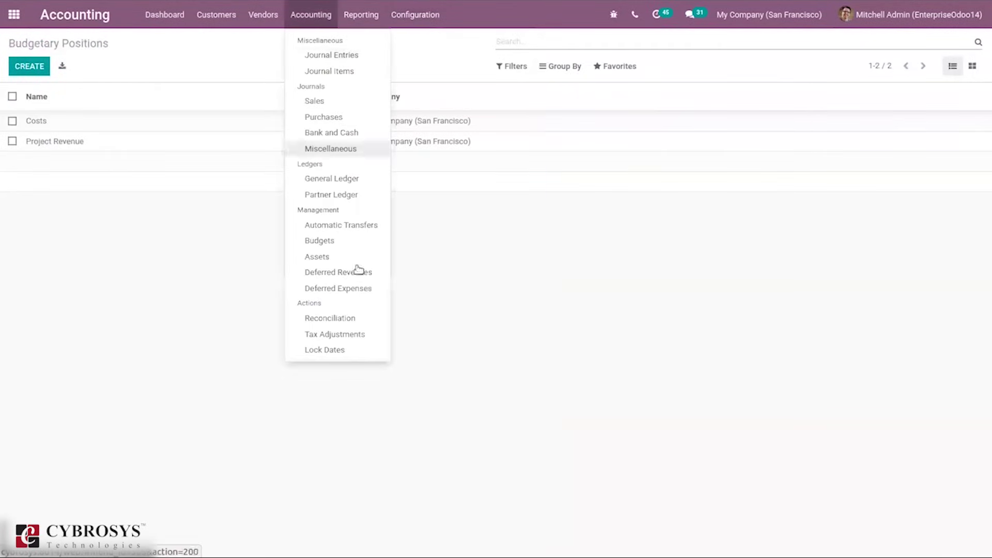
left_click(324, 241)
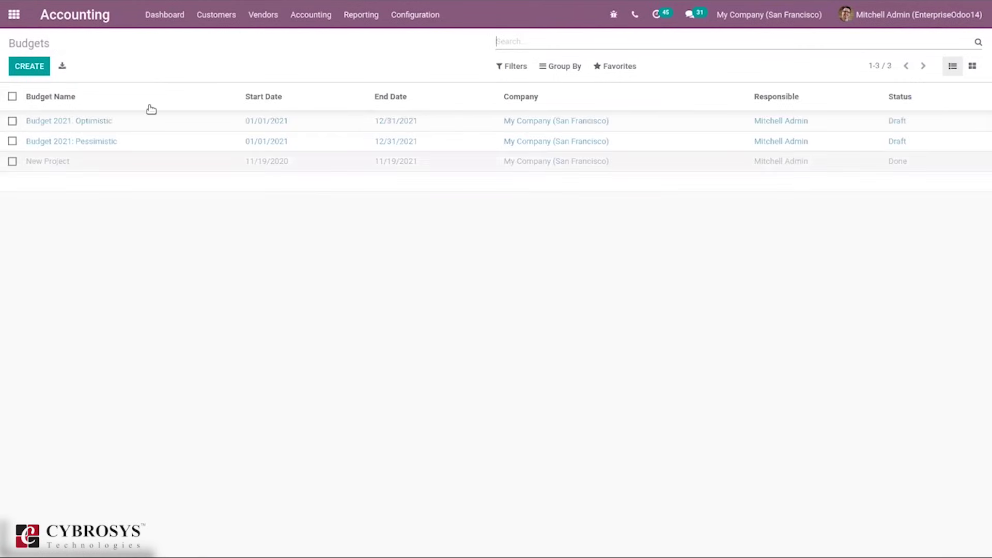
left_click(38, 63)
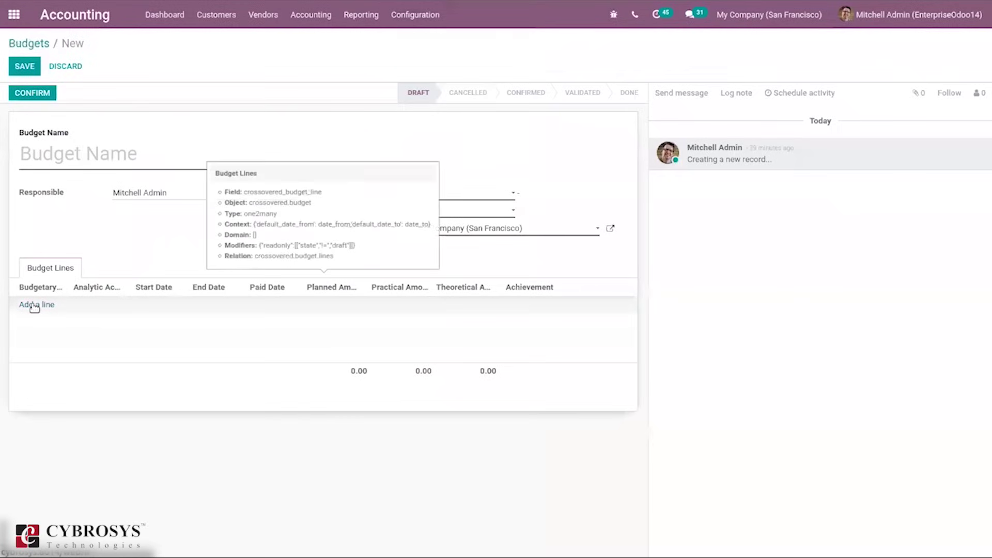
left_click(32, 45)
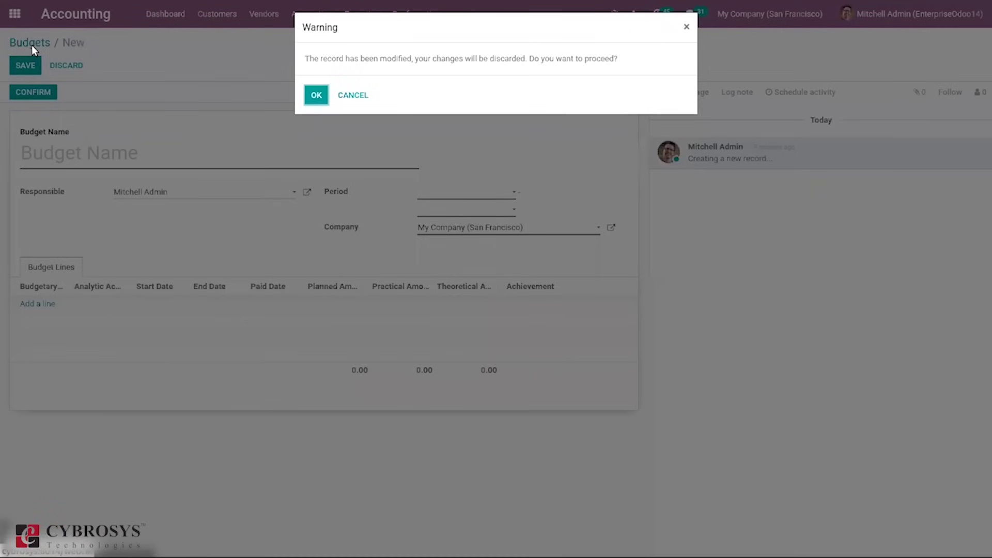
left_click(313, 95)
left_click(151, 145)
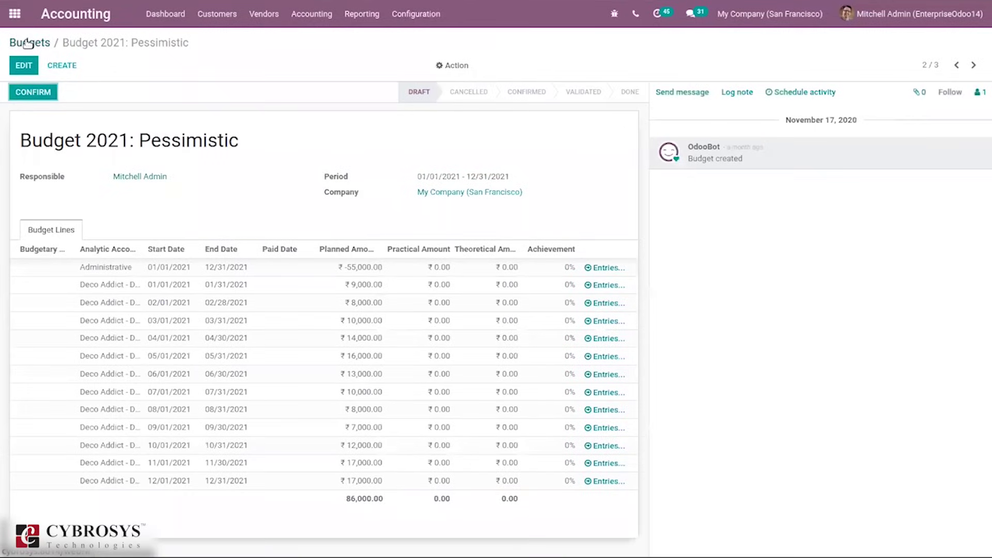
Open the Tax Report record in the tax report configuration, review its lines, and return to the list.
left_click(28, 43)
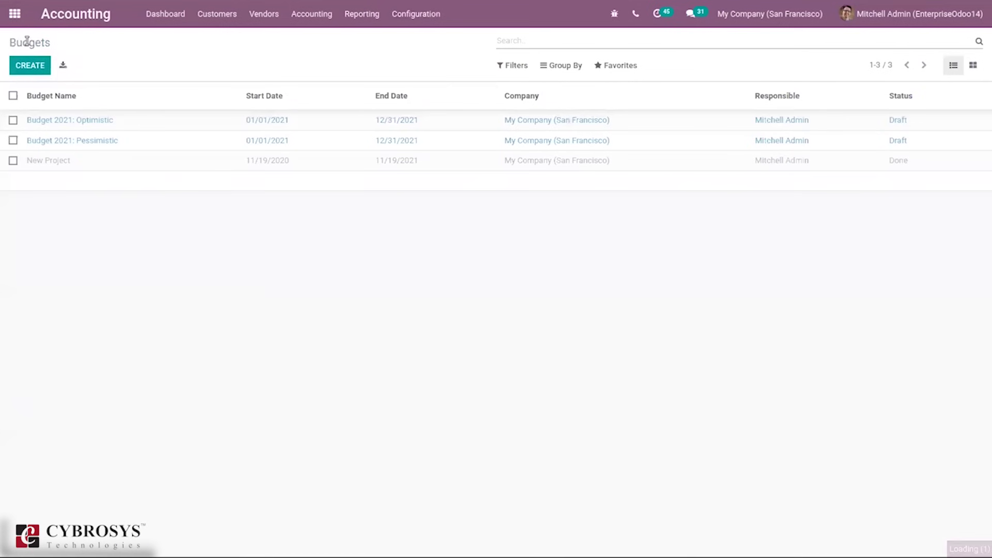
left_click(408, 14)
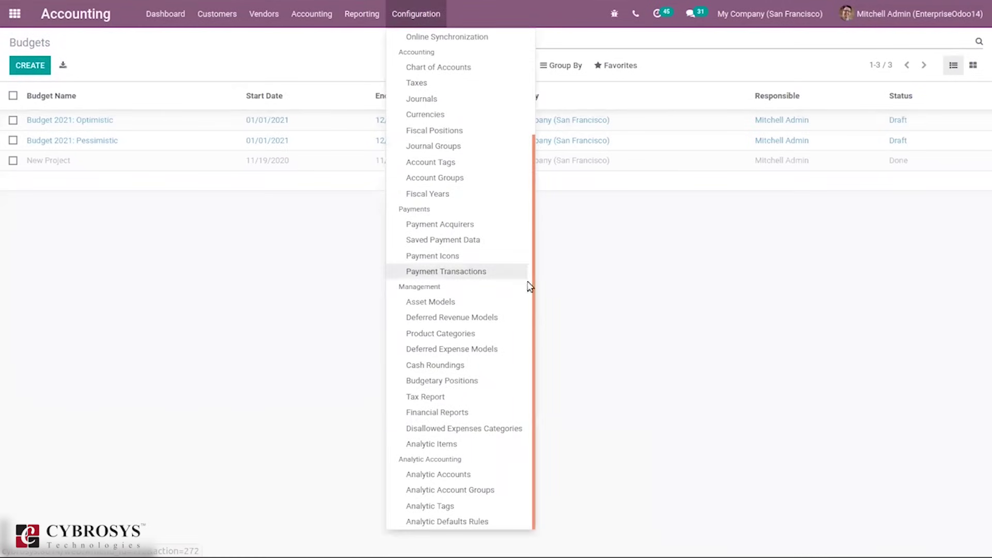
left_click(440, 402)
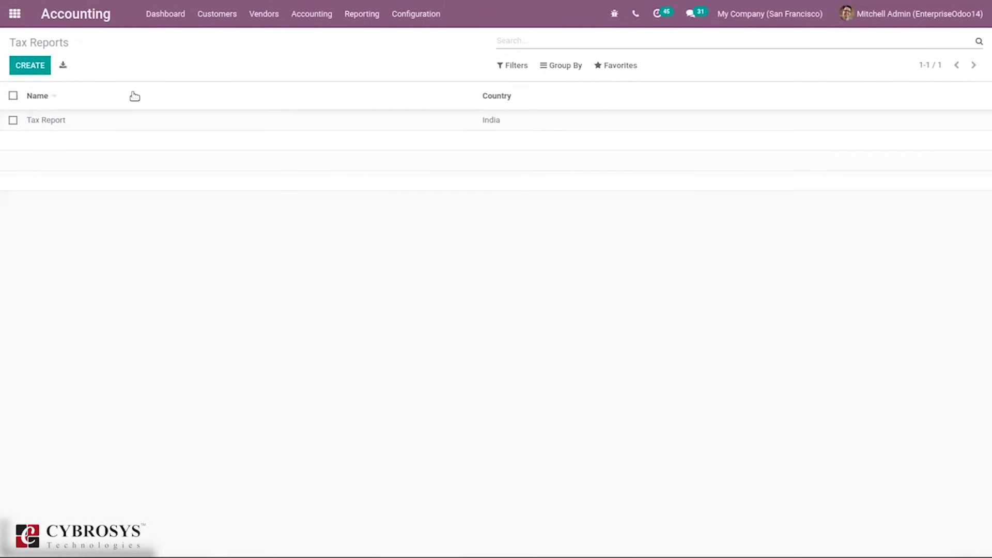
left_click(55, 119)
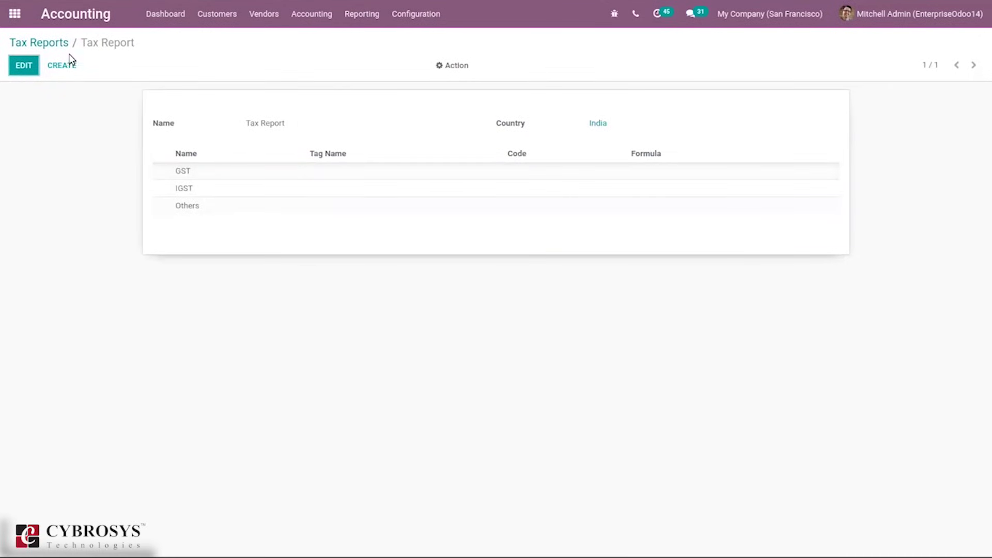
left_click(56, 44)
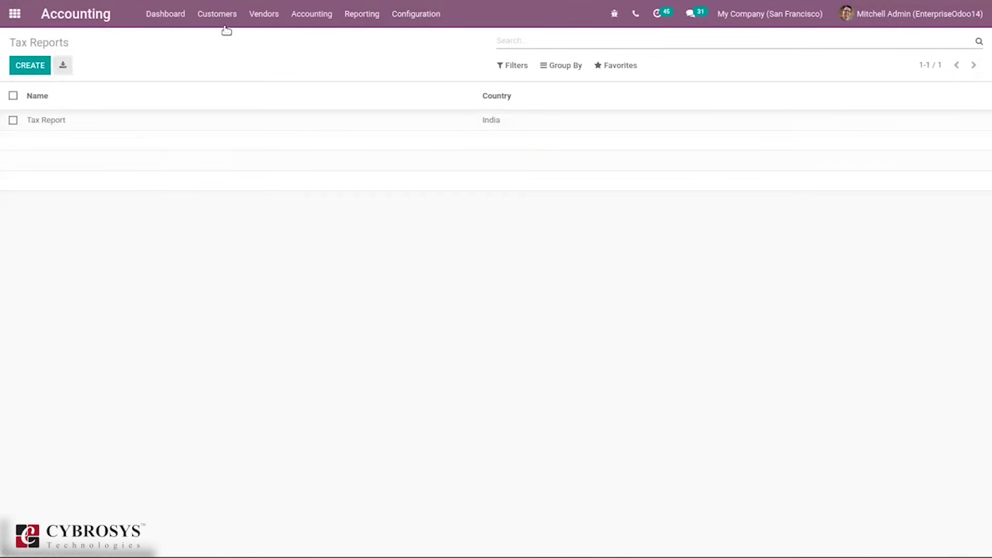
Open the Executive Summary definition in the financial reports configuration to examine its options and report lines.
left_click(427, 21)
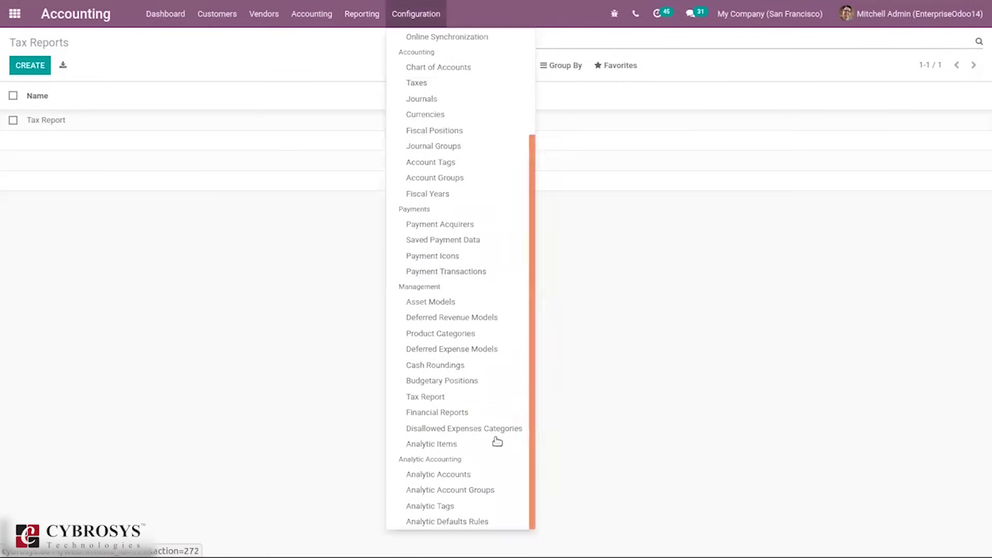
left_click(461, 416)
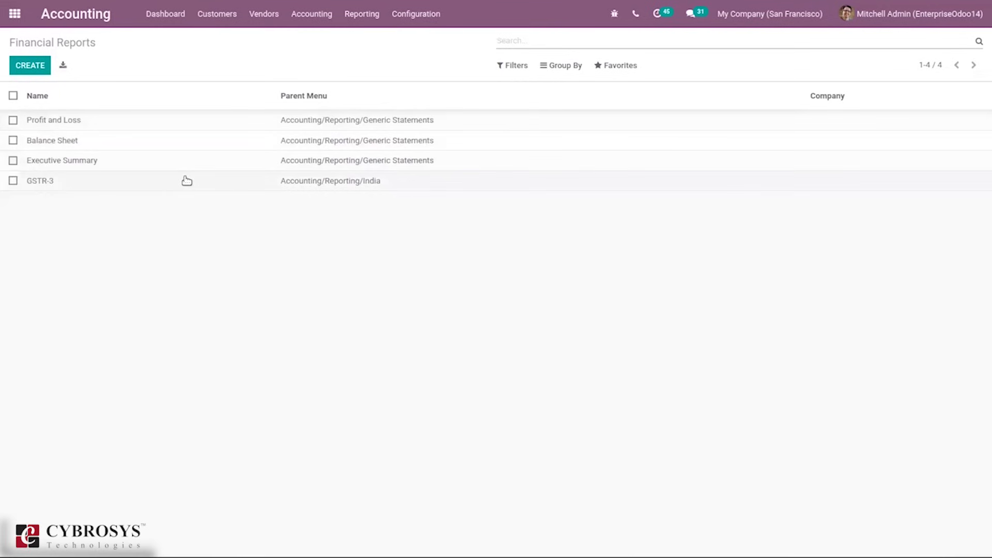
left_click(148, 155)
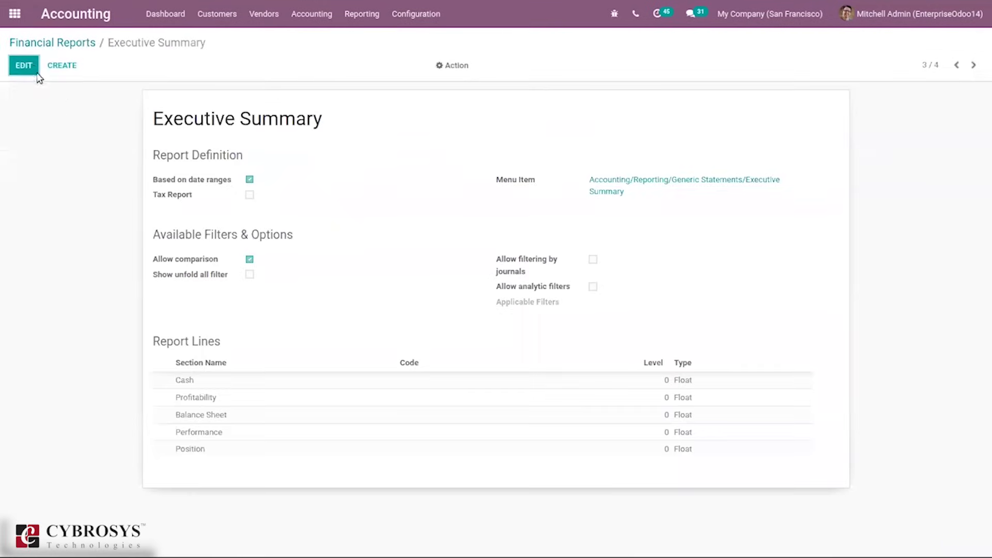
Put the Executive Summary report in edit mode, inspect the form for a new report line, and leave without saving.
left_click(24, 64)
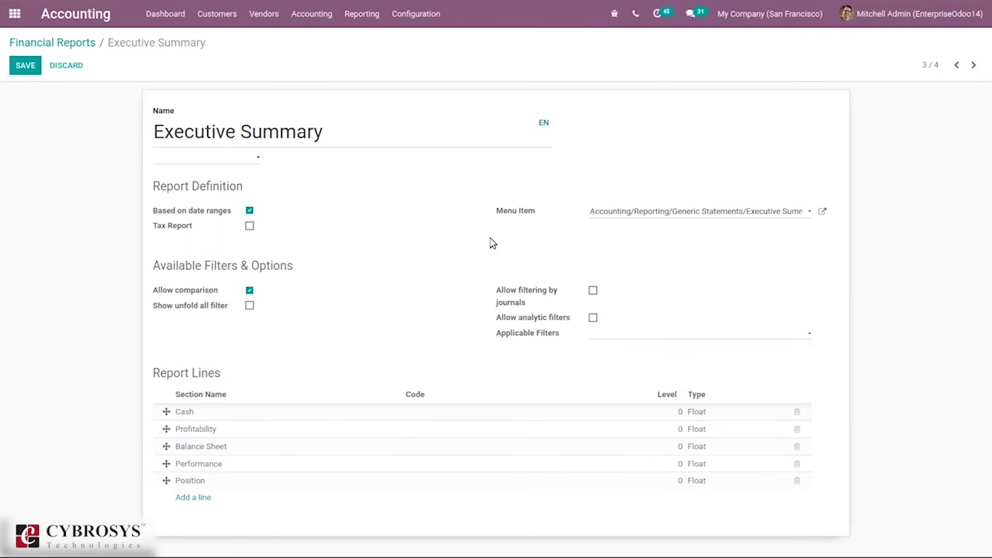
left_click(185, 499)
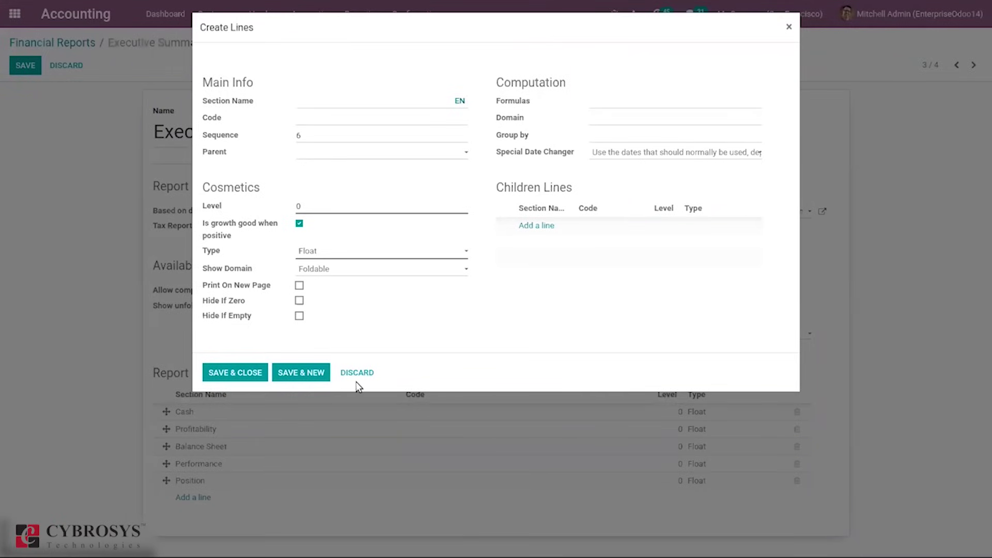
left_click(788, 28)
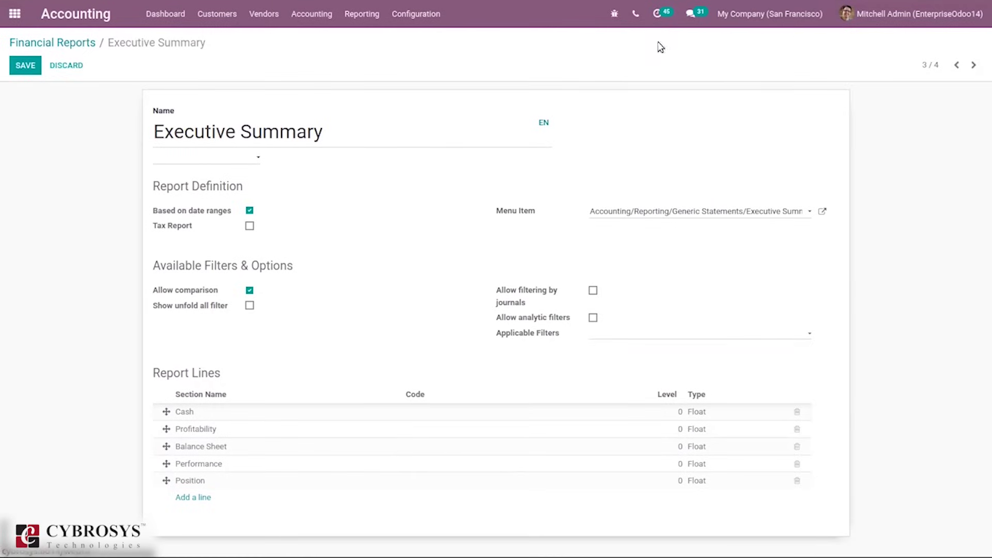
left_click(76, 42)
Browse the analytic items, examine the New Service entry of KMC Project, and return to the list.
left_click(416, 14)
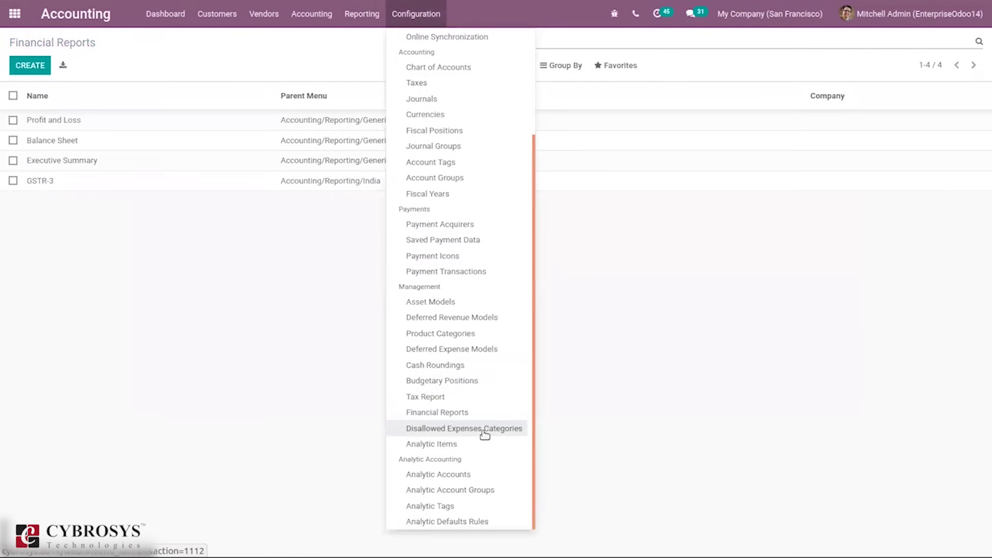
left_click(432, 445)
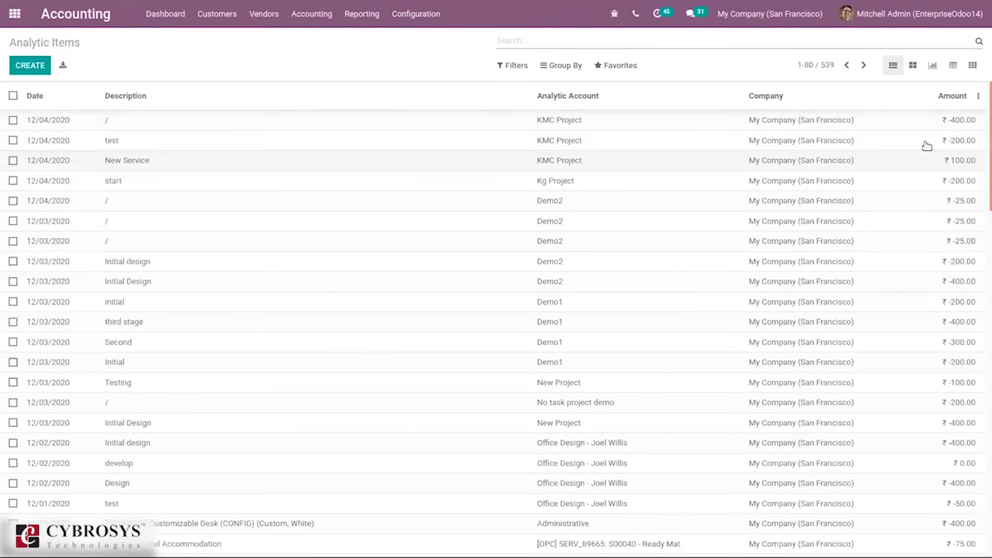
left_click_drag(987, 155, 984, 73)
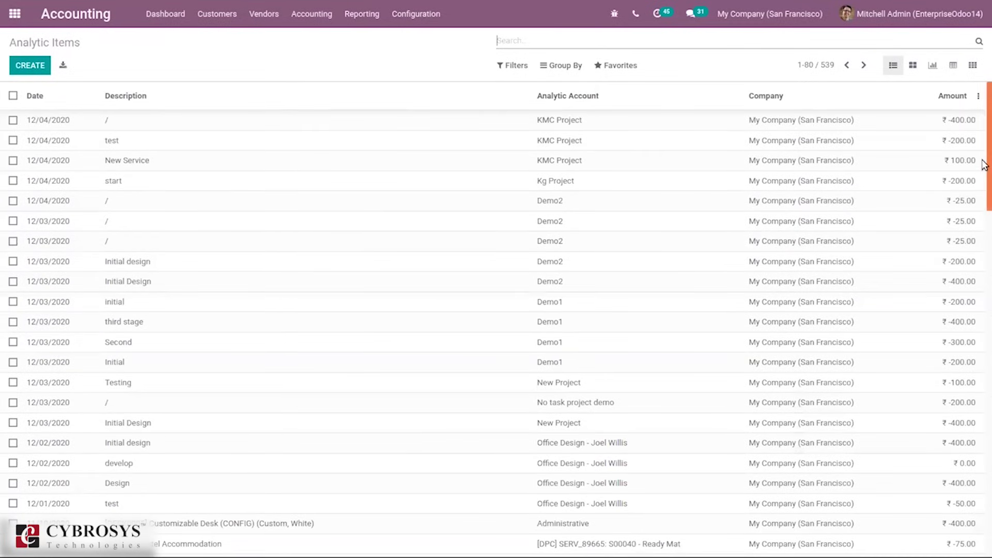
scroll(984, 164, "down", 15)
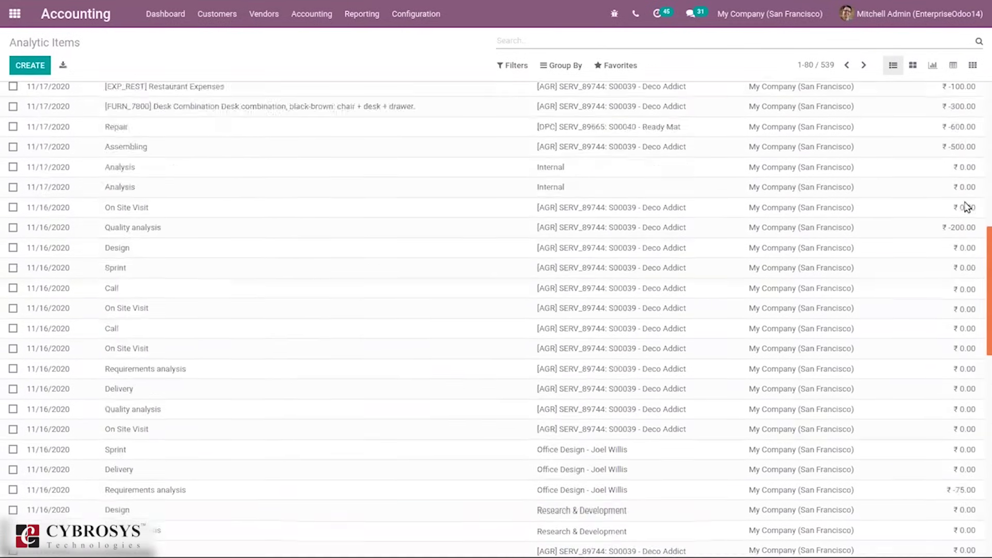
scroll(966, 207, "up", 15)
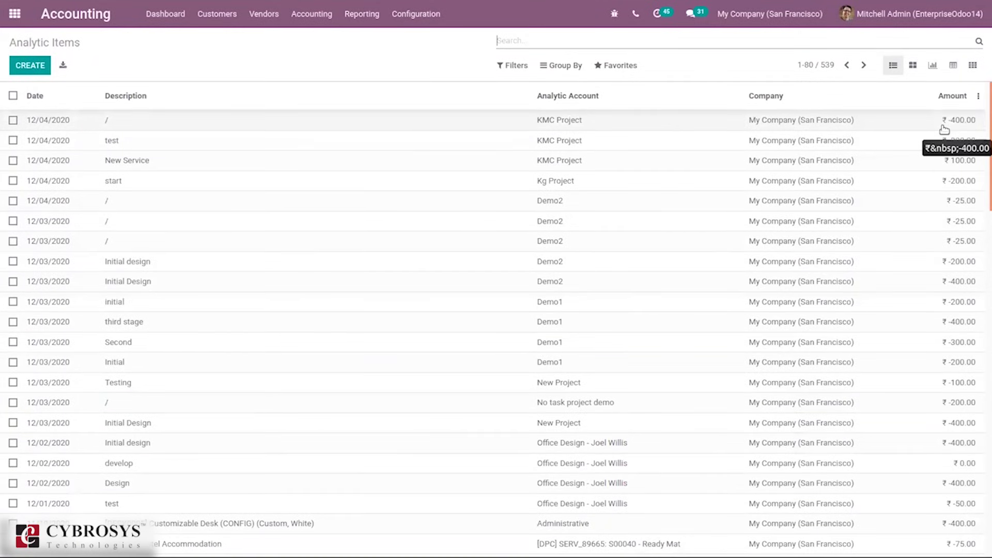
left_click(329, 158)
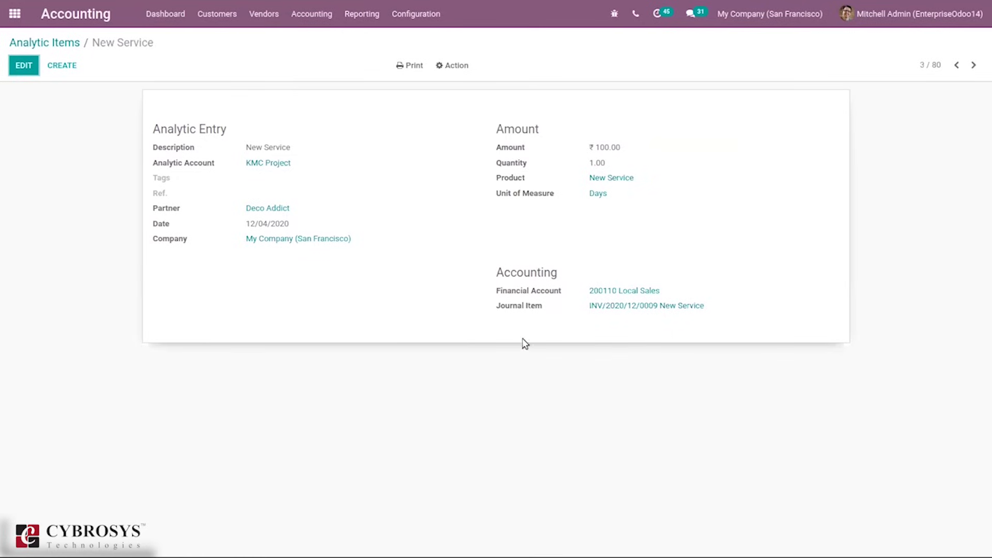
left_click(48, 42)
Review the analytic accounts, inspect the blank form for a new account, and leave it without saving.
left_click(414, 10)
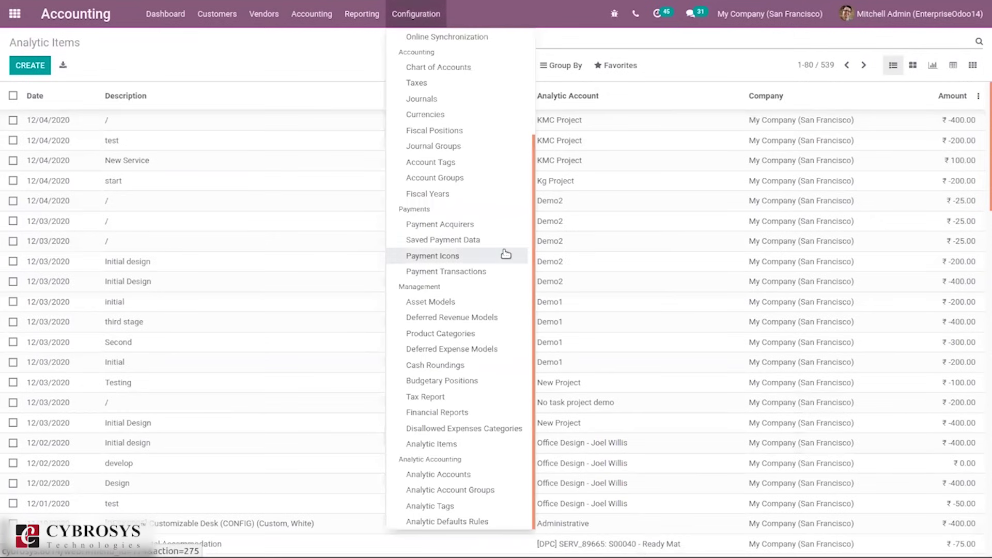
left_click(448, 474)
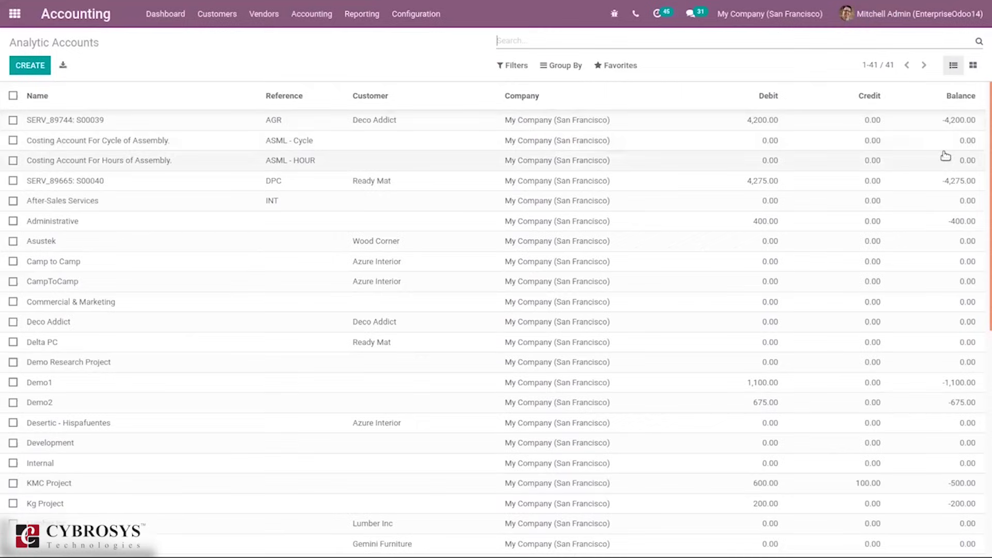
left_click(29, 65)
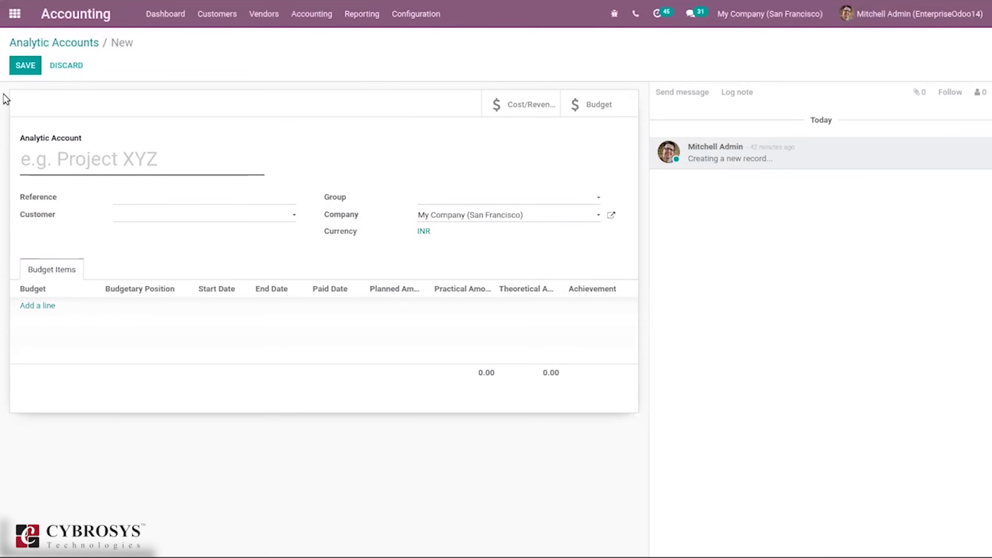
left_click(54, 43)
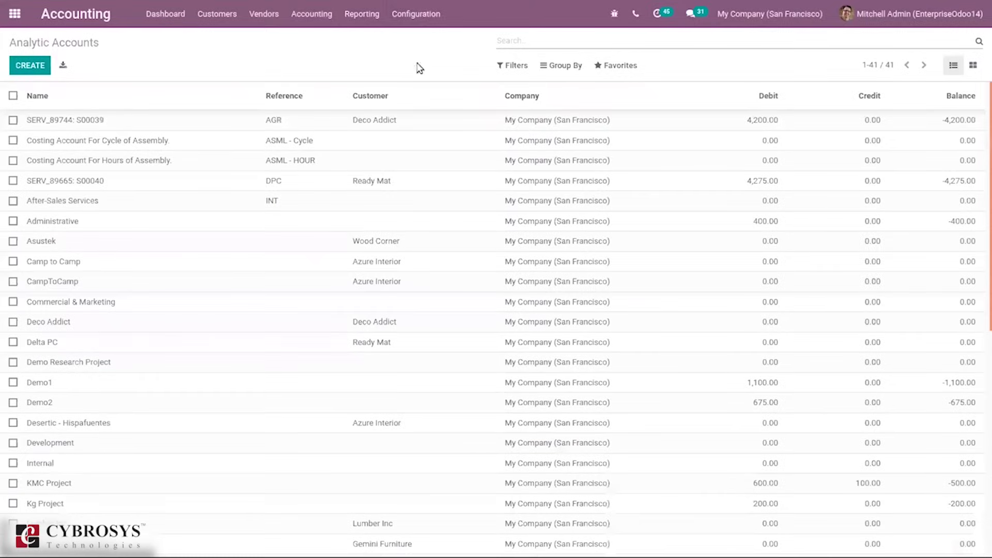
Open the Internal group in the analytic account groups, check its details, and return to the list.
left_click(421, 19)
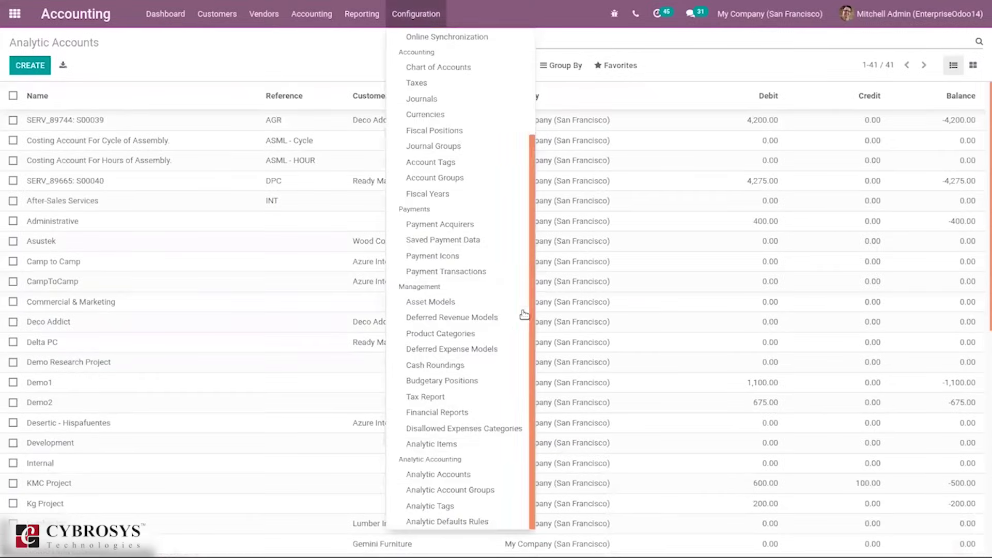
left_click(464, 493)
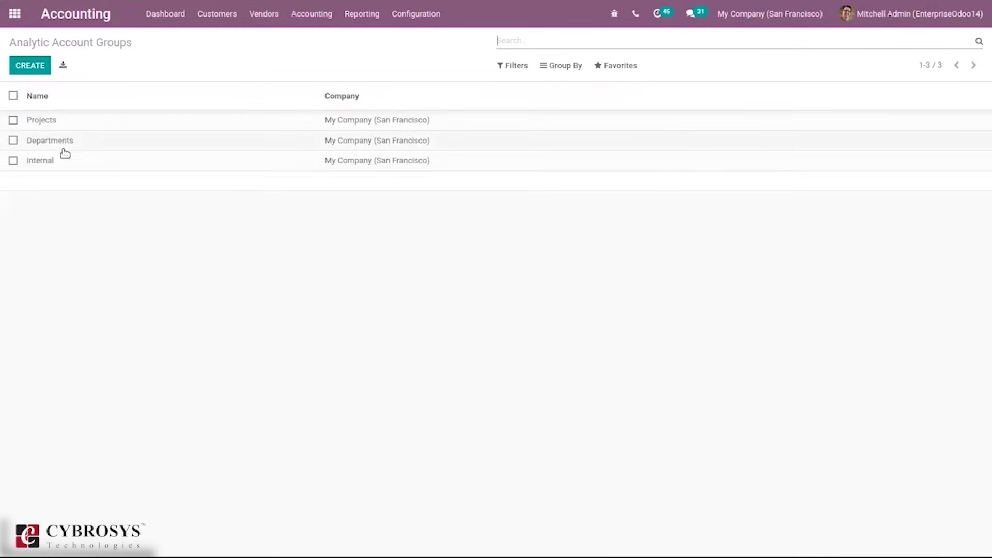
left_click(62, 164)
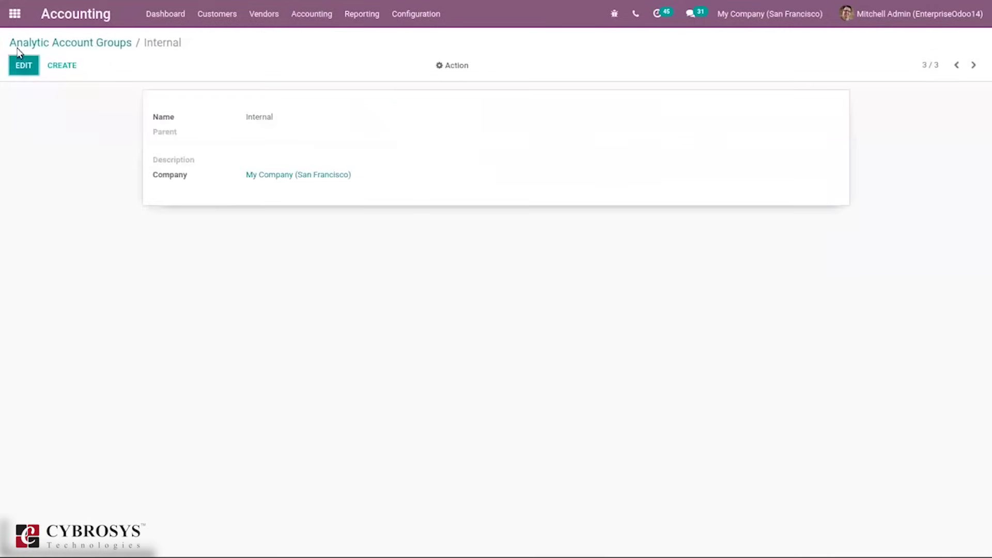
left_click(51, 43)
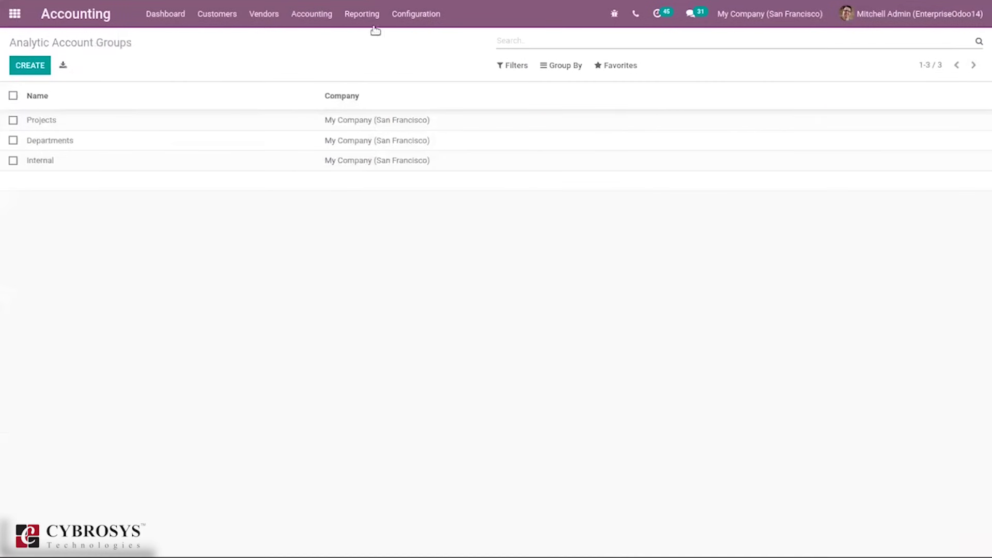
Edit the Contracts analytic tag and enable its Analytic Distribution option.
left_click(414, 15)
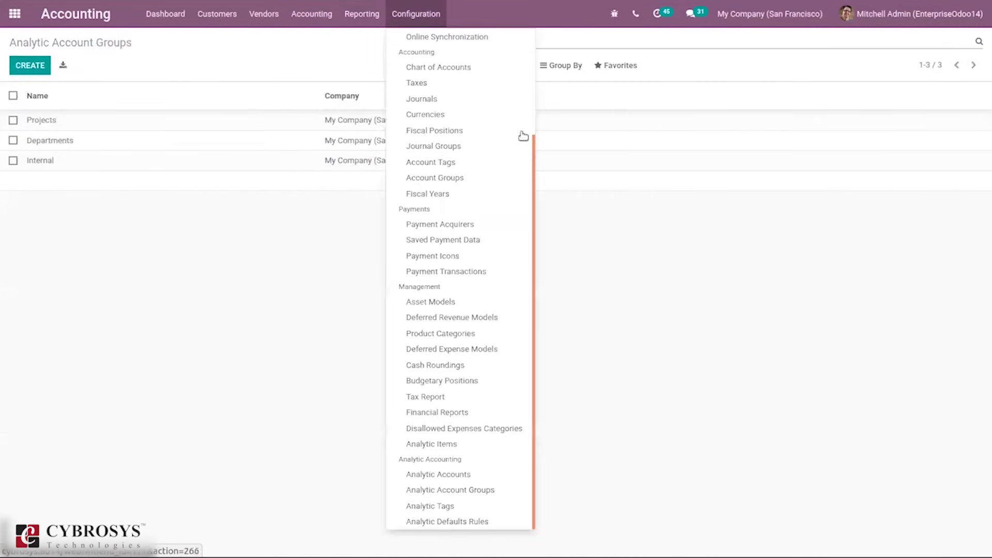
left_click(467, 504)
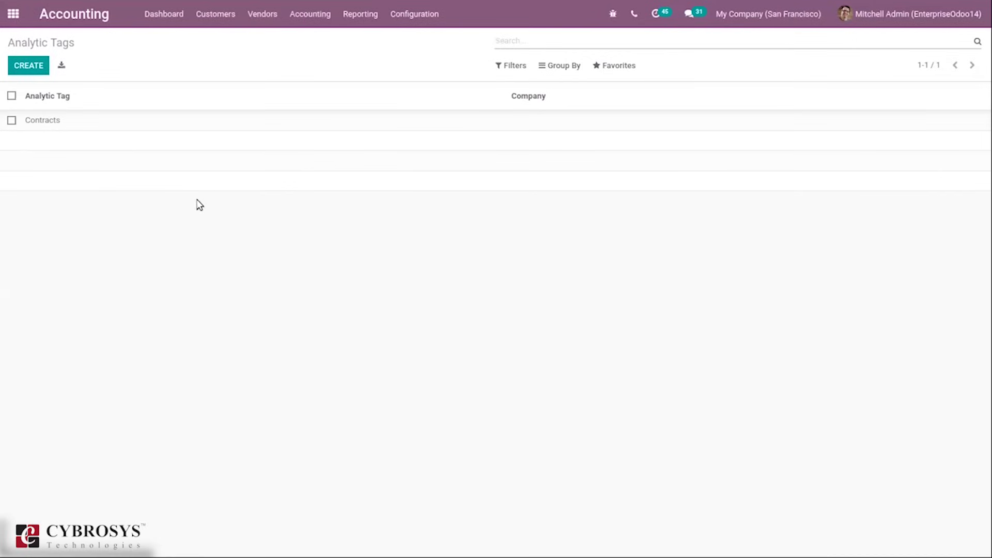
left_click(132, 130)
left_click(20, 66)
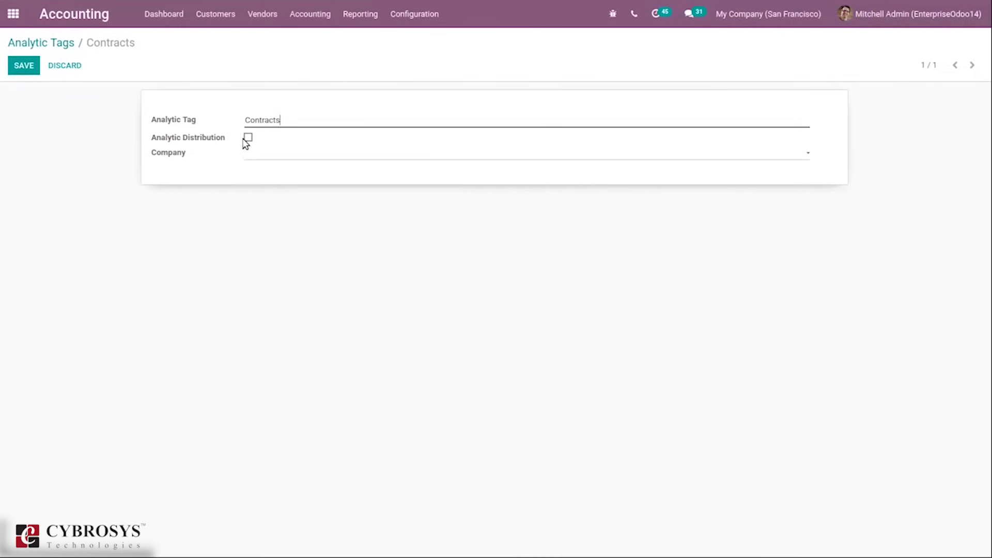
left_click(247, 138)
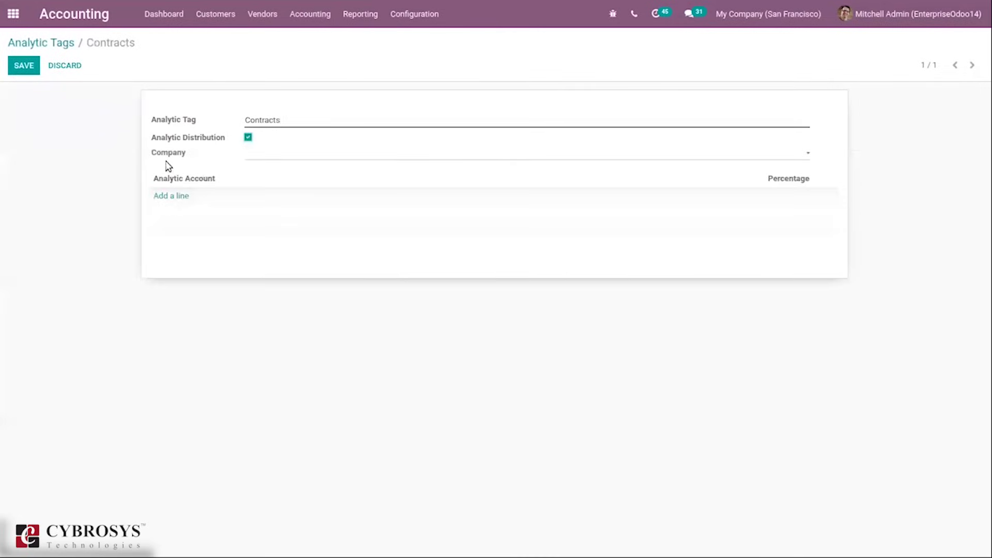
Add the [INT] After-Sales Services and [DPC] Ready Mat analytic accounts as distribution lines of the Contracts tag.
left_click(168, 198)
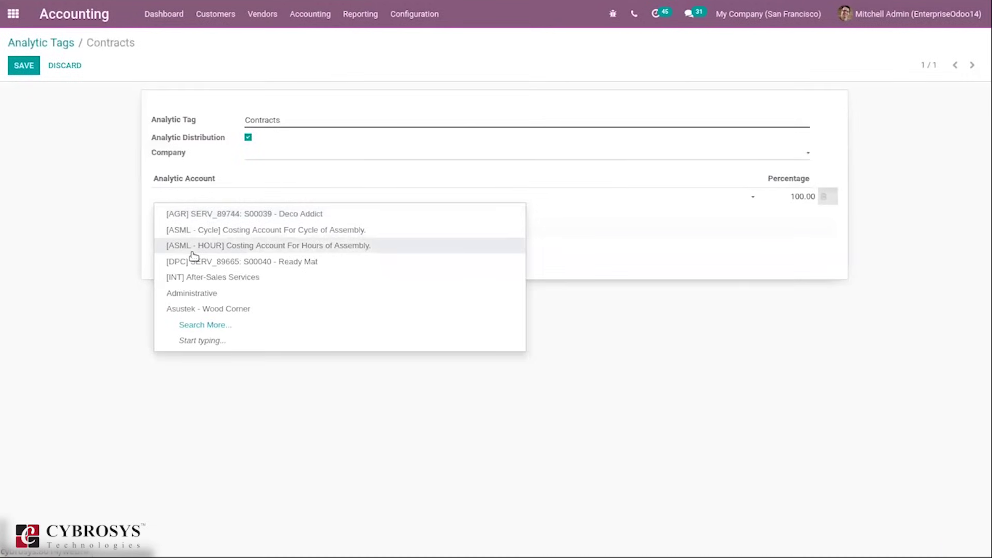
left_click(200, 277)
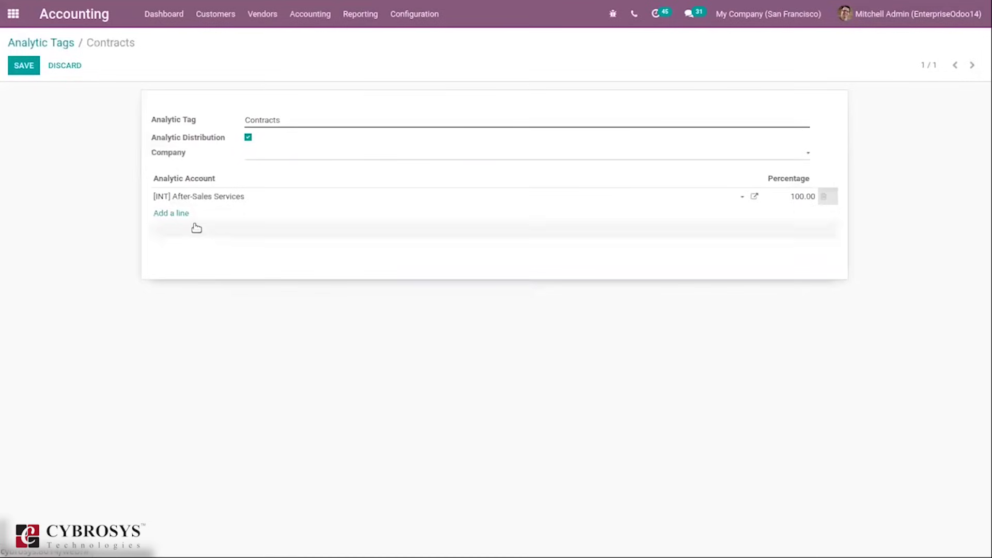
left_click(163, 214)
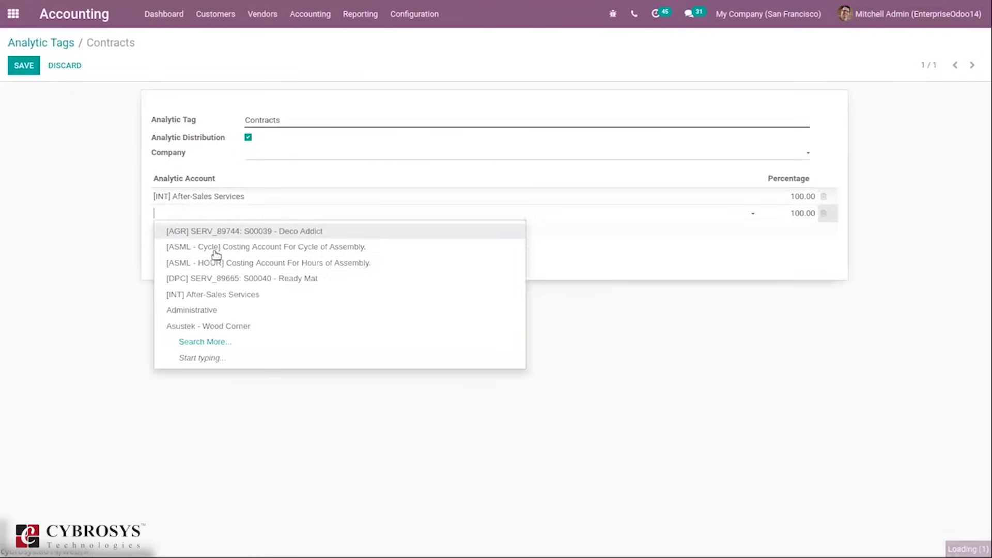
left_click(252, 280)
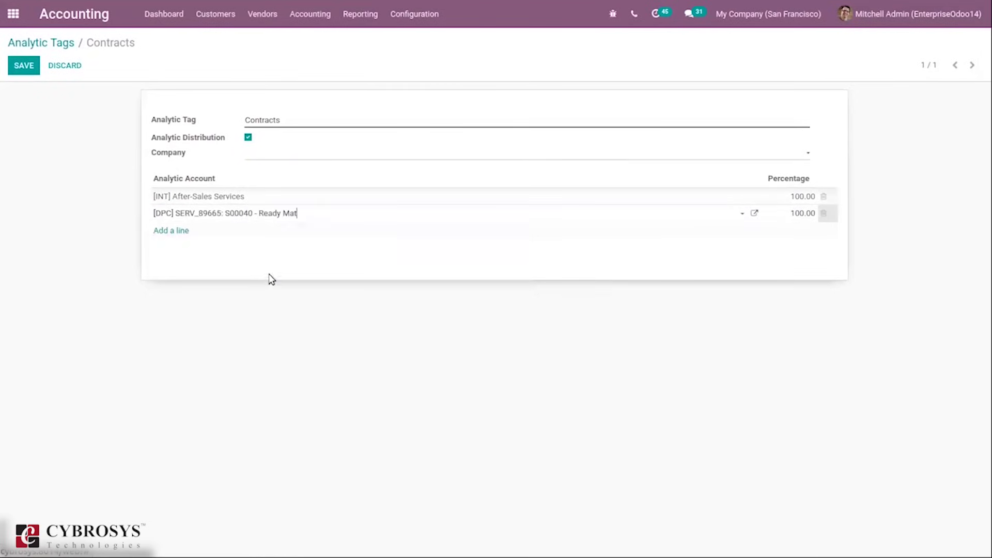
Set the percentage of both analytic distribution lines to 50, save the Contracts tag, and return to the tag list.
left_click(796, 197)
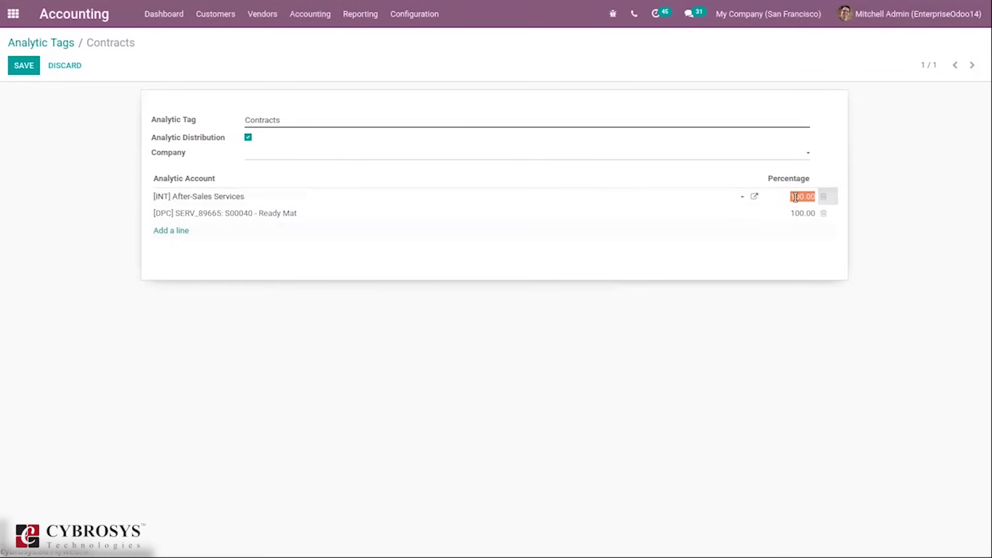
type("50")
left_click(807, 219)
left_click(807, 216)
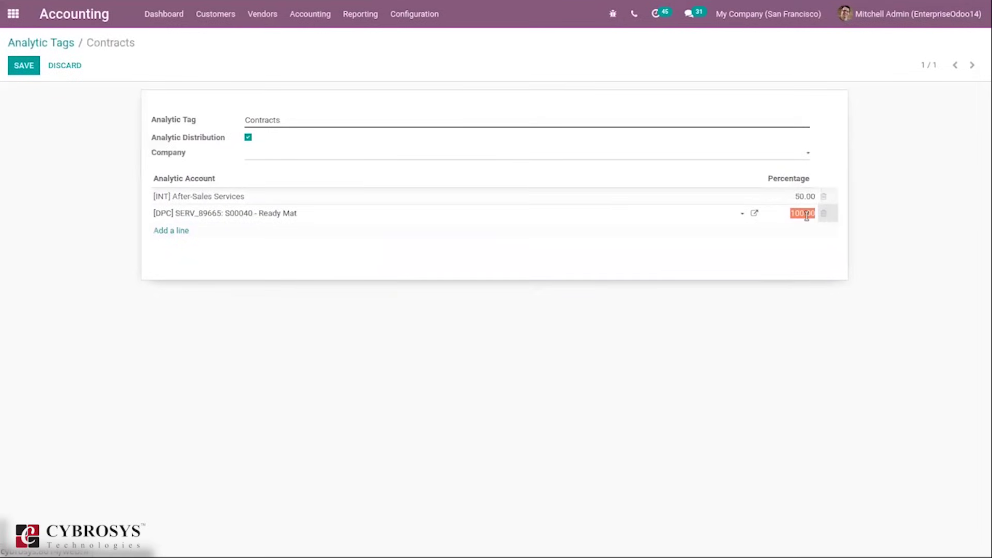
type("50")
left_click(102, 145)
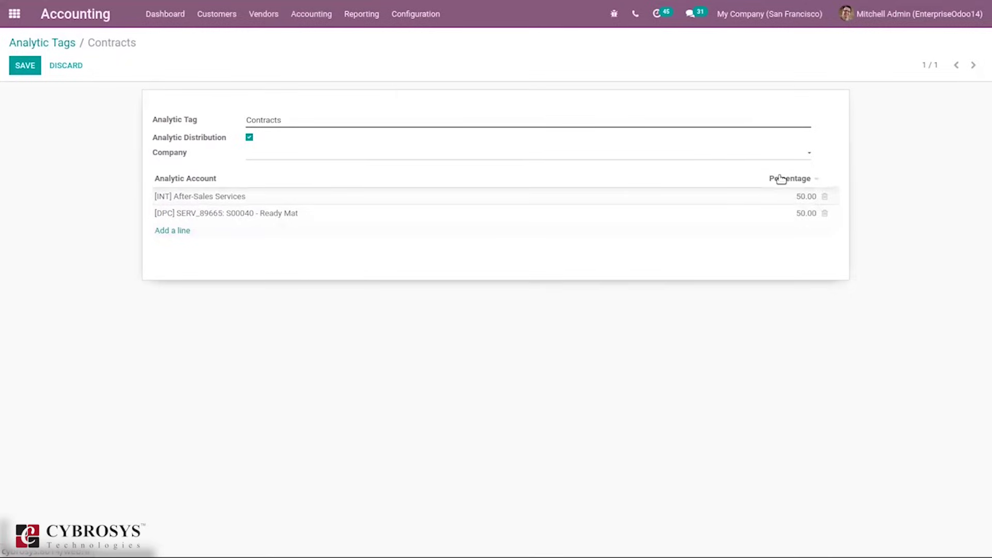
left_click(30, 66)
left_click(28, 44)
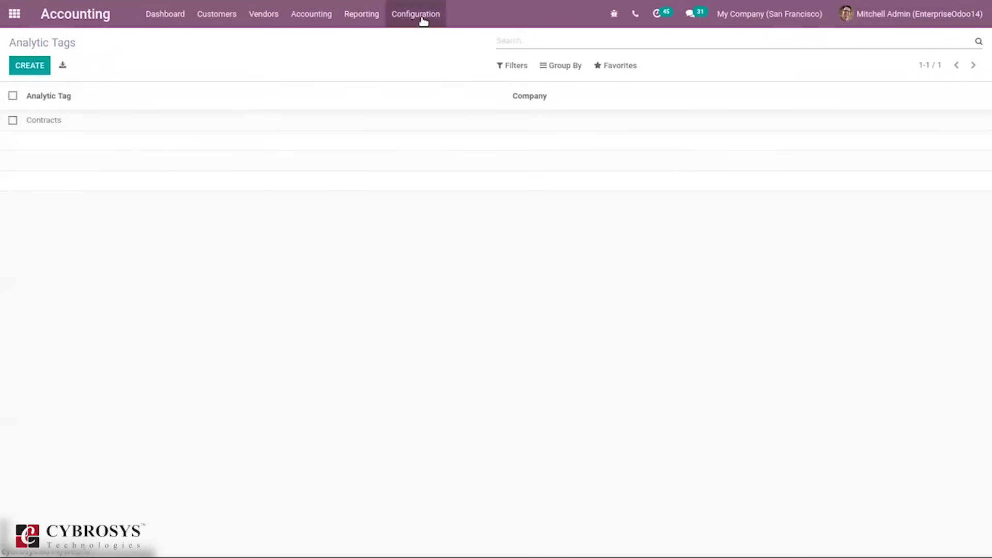
Open the analytic defaults rules, inspect the blank form for a new rule, and leave it without saving.
left_click(422, 21)
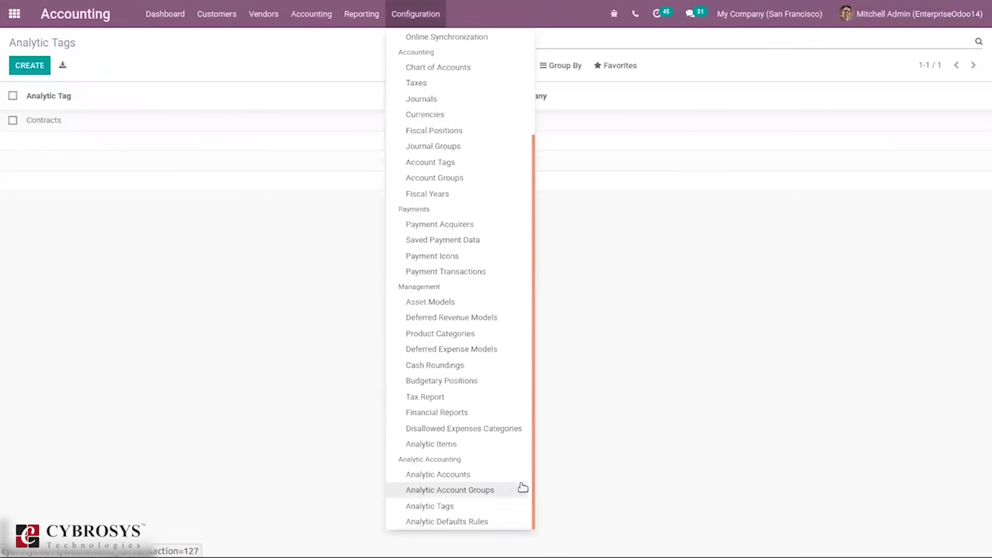
left_click(448, 521)
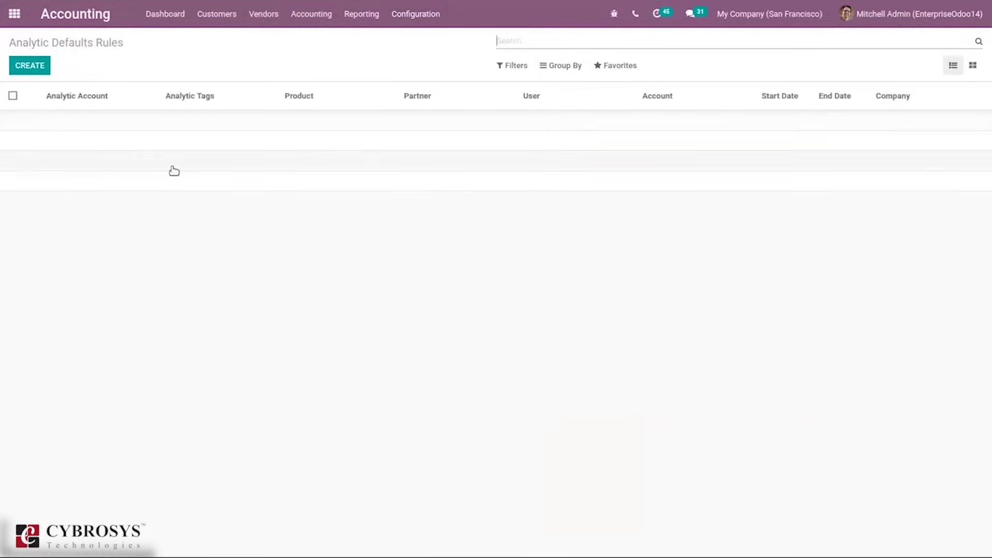
left_click(30, 65)
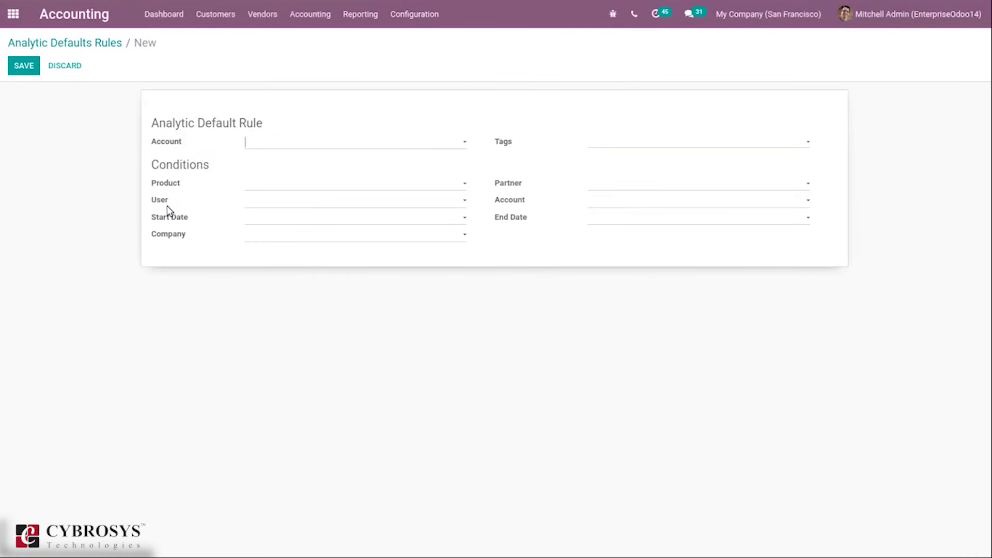
left_click(59, 45)
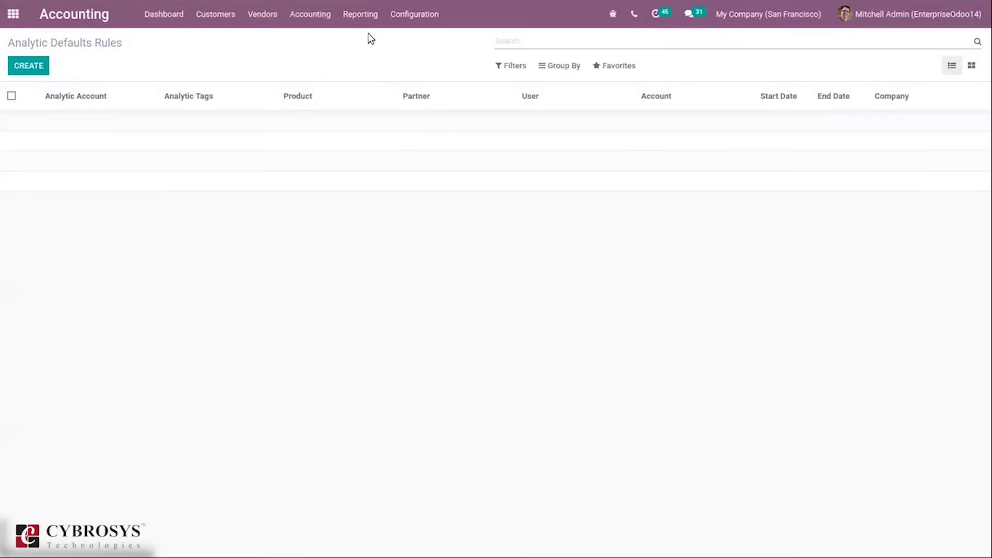
Open the list of product categories and look through the remaining accounting configuration options.
left_click(415, 20)
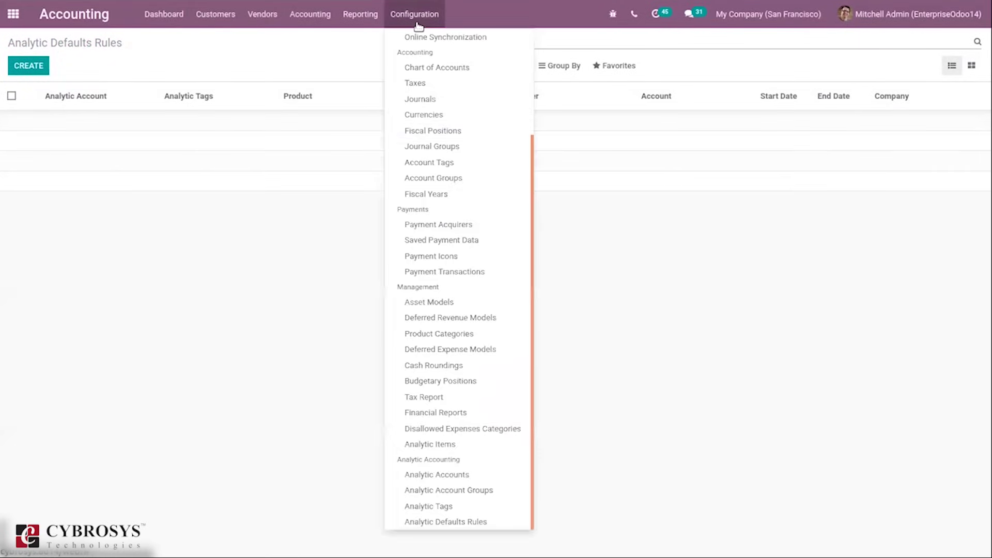
left_click(443, 335)
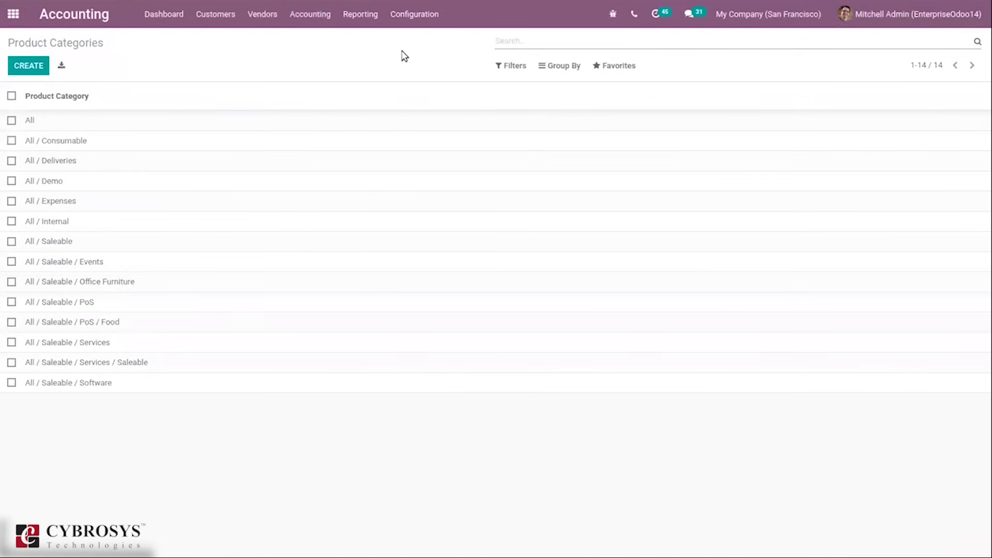
left_click(406, 12)
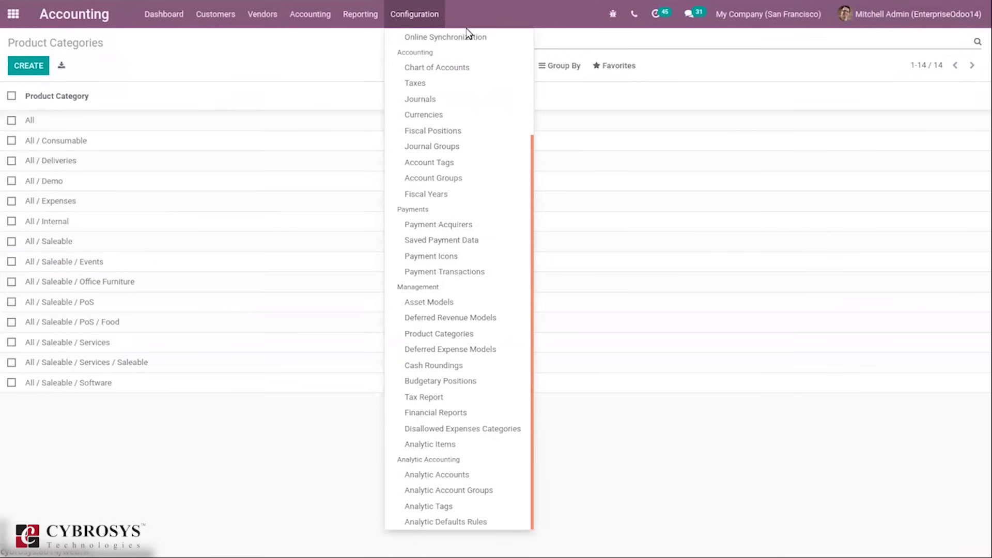
left_click_drag(532, 162, 540, 5)
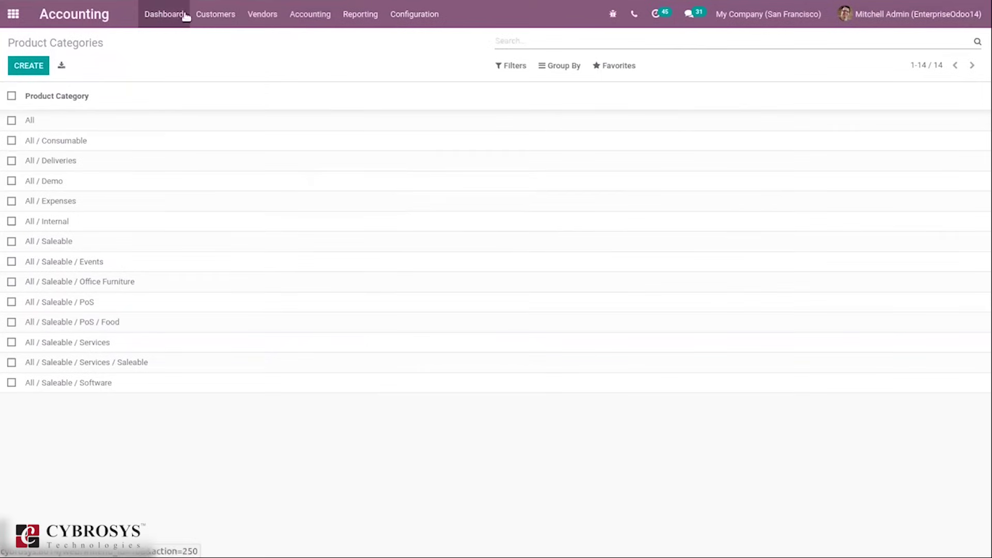
Start a new customer invoice for Deco Addict with the GST treatment Consumer.
left_click(214, 15)
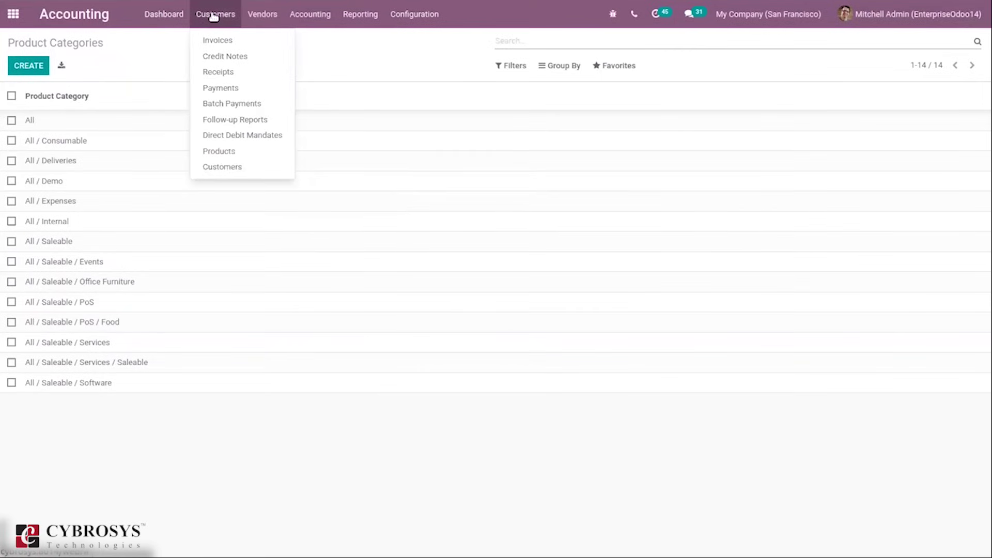
left_click(222, 39)
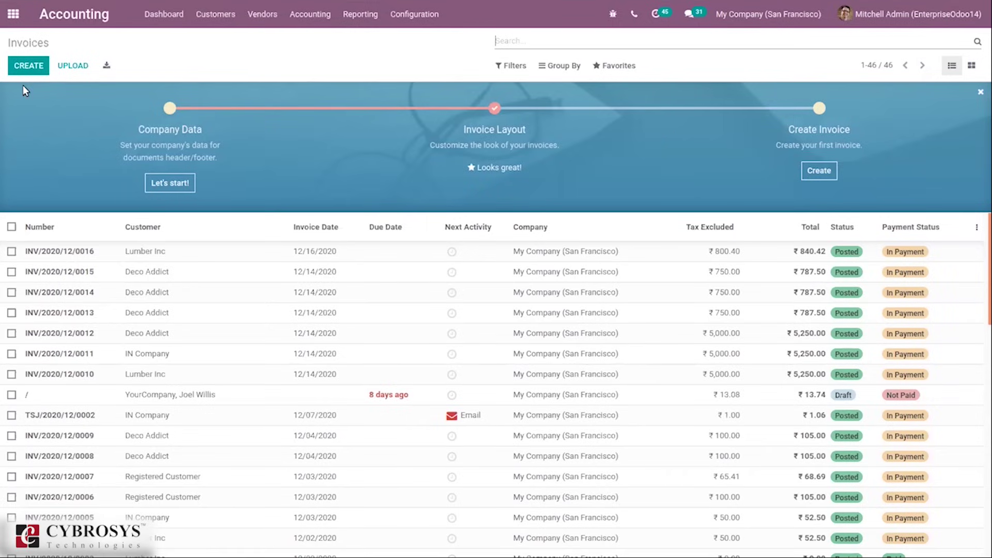
left_click(36, 72)
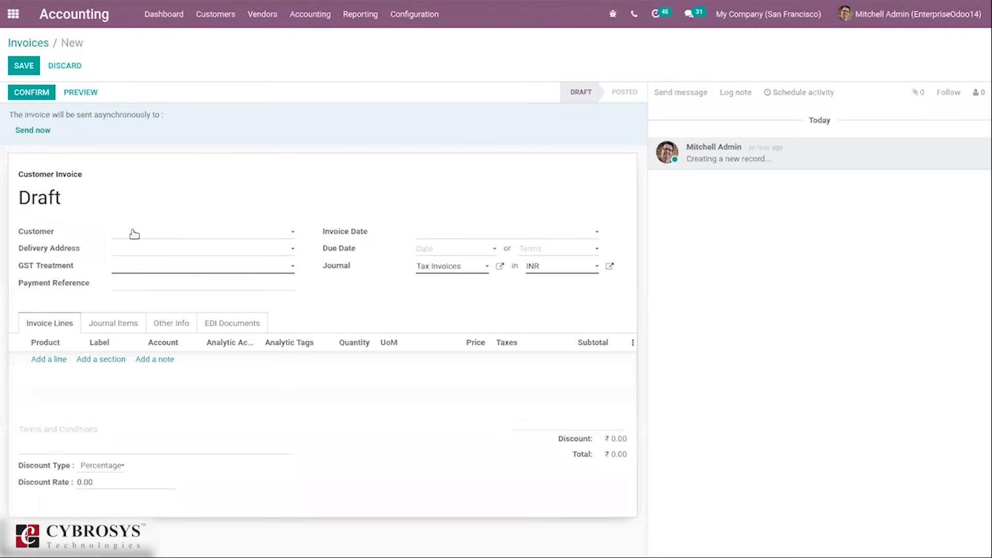
left_click(135, 234)
left_click(184, 265)
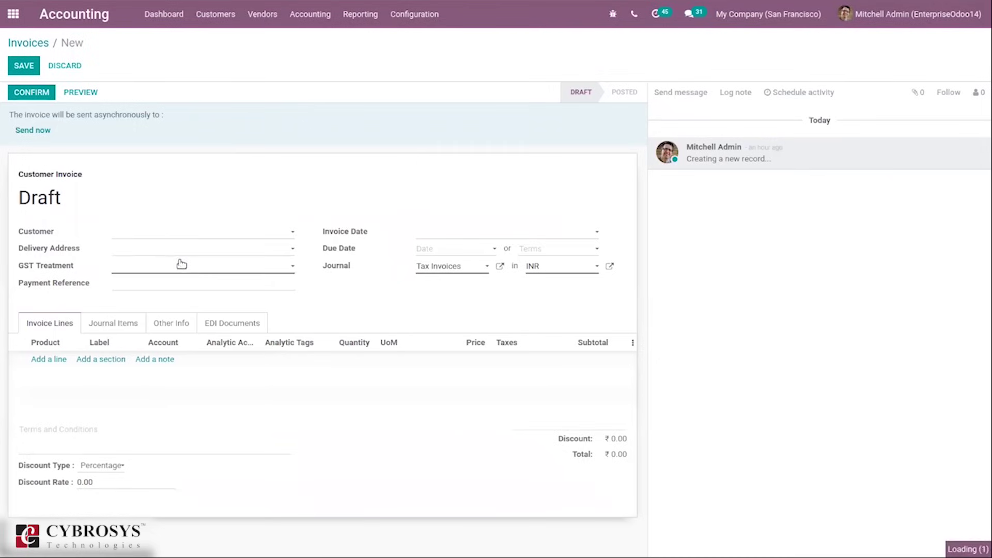
left_click(141, 268)
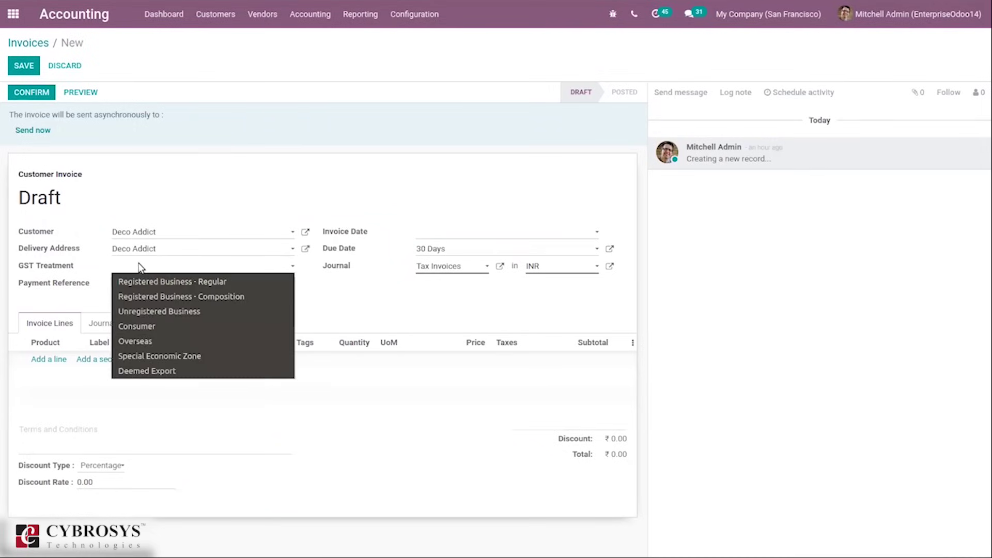
left_click(192, 328)
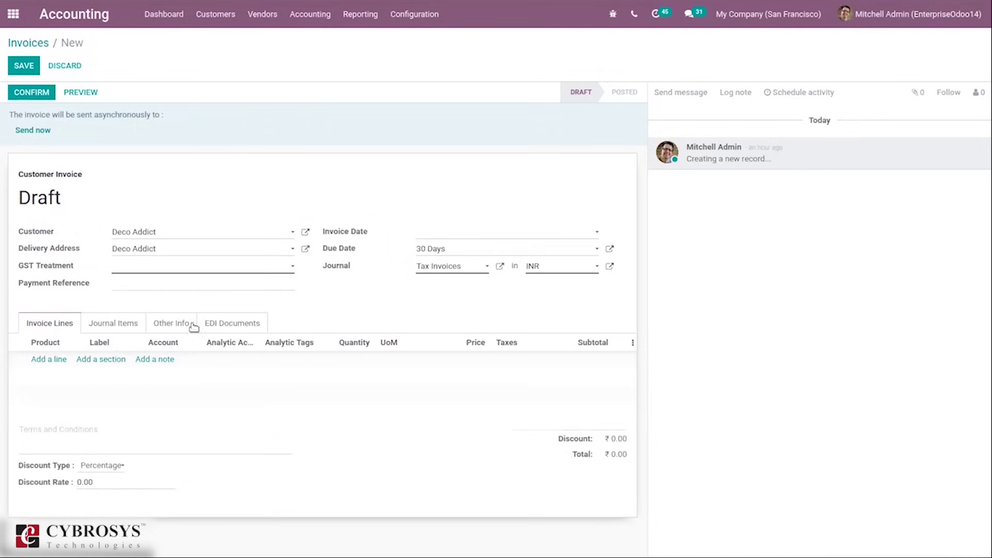
Add the [DESK0004] Customizable Desk (CONFIG) (Aluminium, Black) as an invoice line and confirm the invoice.
left_click(49, 359)
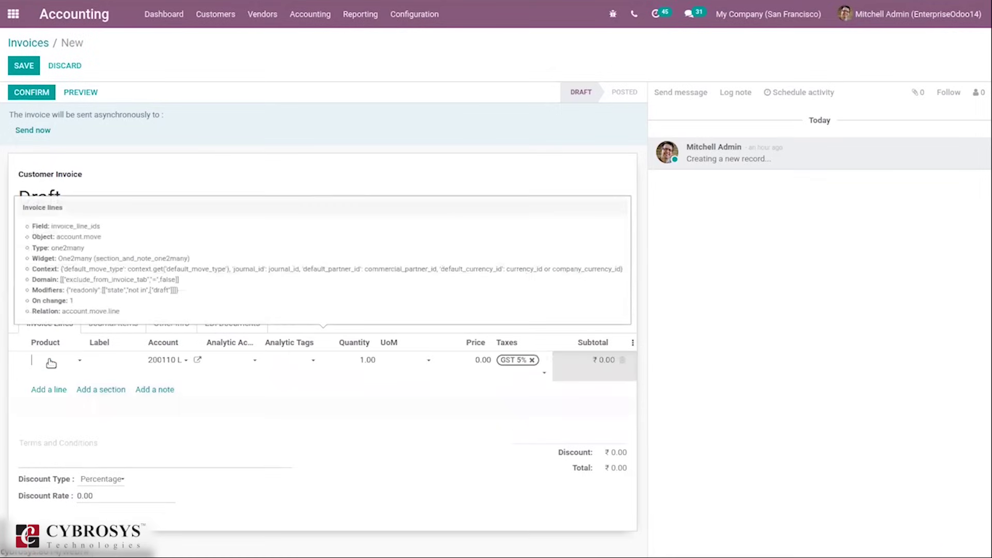
left_click(51, 363)
left_click(171, 444)
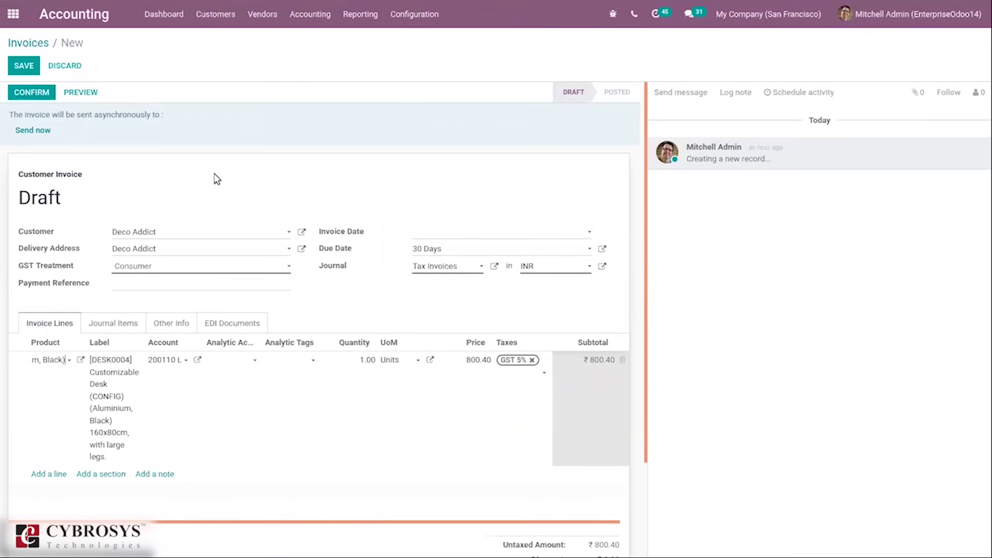
left_click(32, 93)
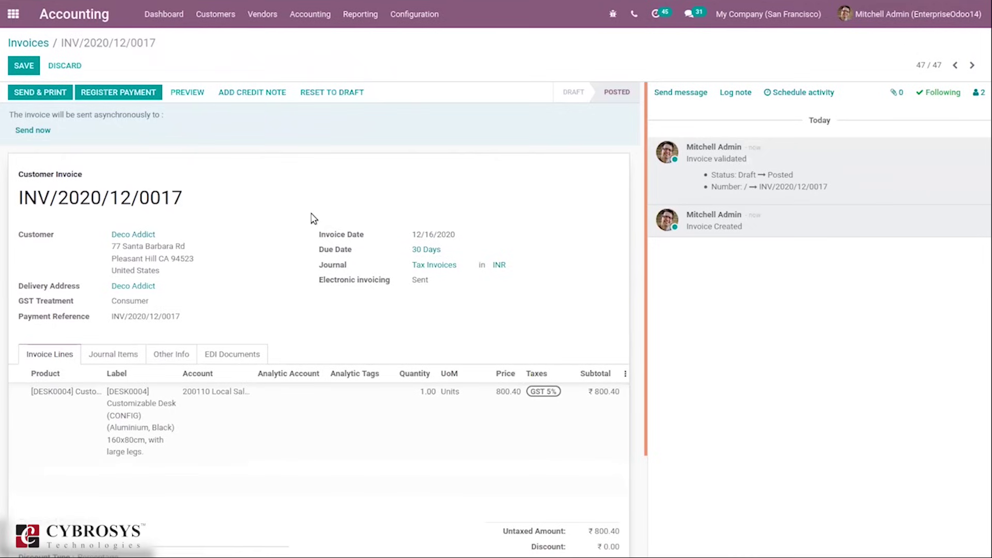
Check the posted invoice's totals and register its full payment in INR with the Manual payment method.
left_click_drag(646, 367, 644, 459)
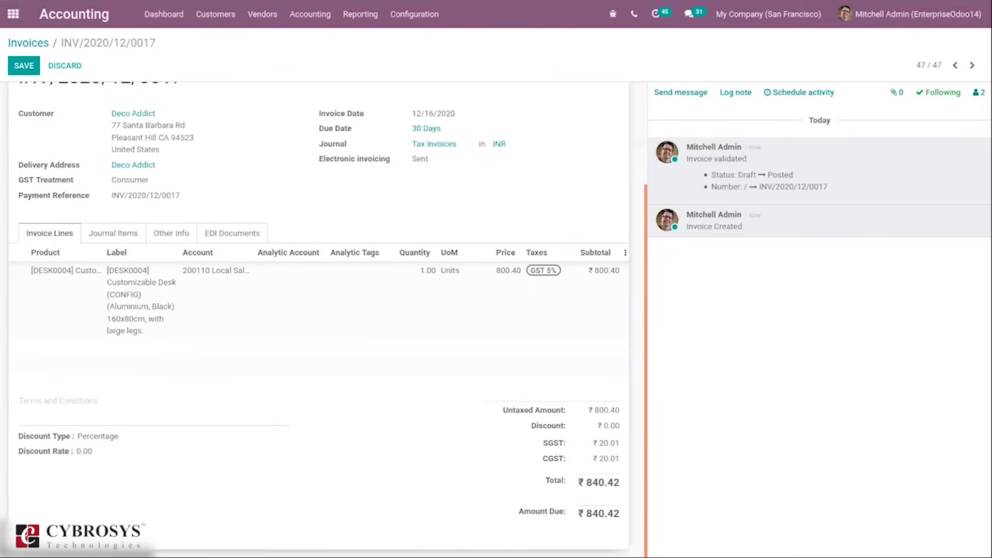
left_click_drag(644, 310, 629, 154)
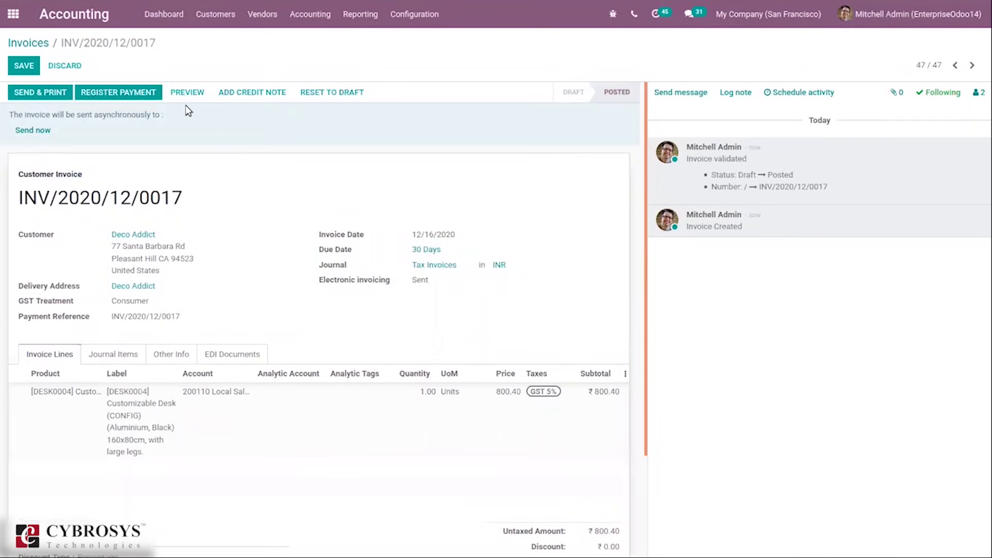
left_click(118, 91)
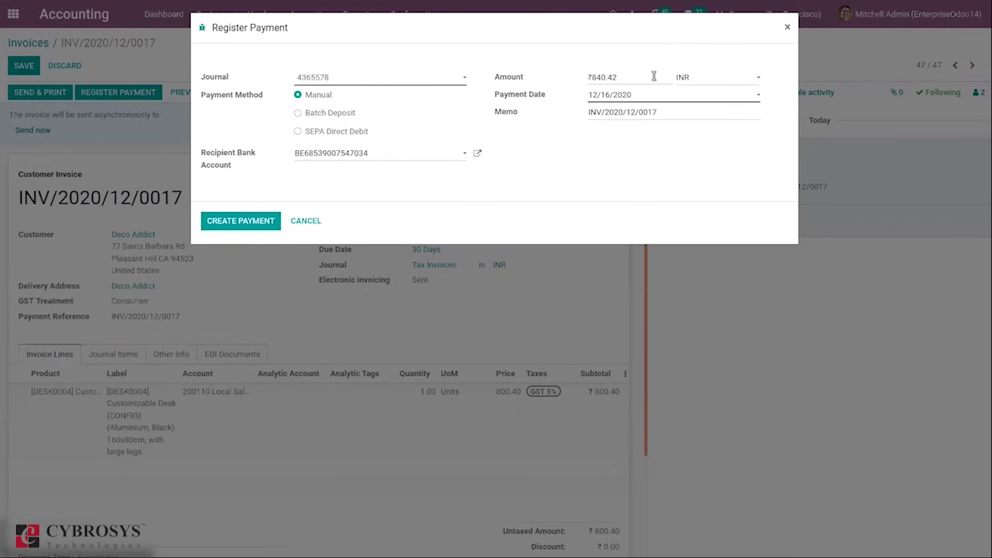
left_click(708, 78)
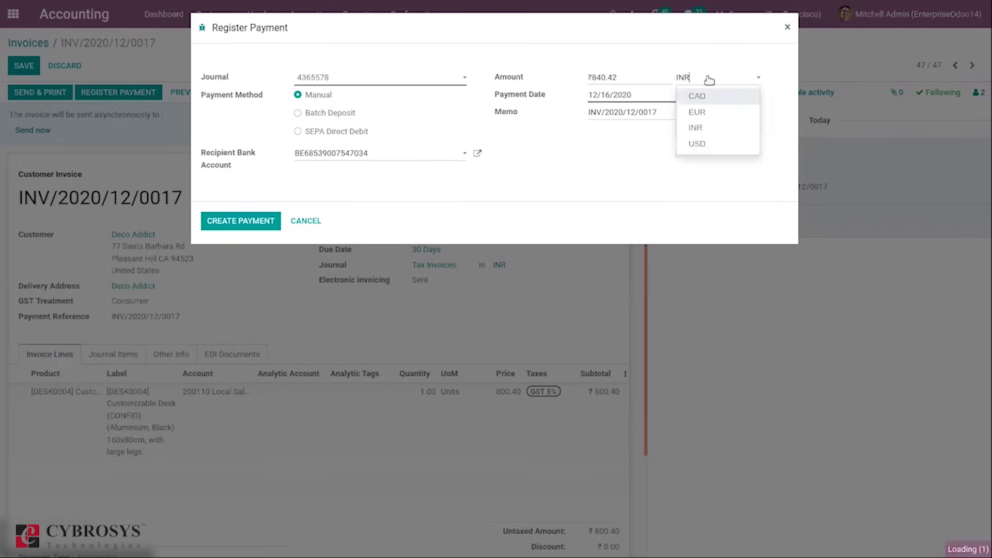
left_click(570, 180)
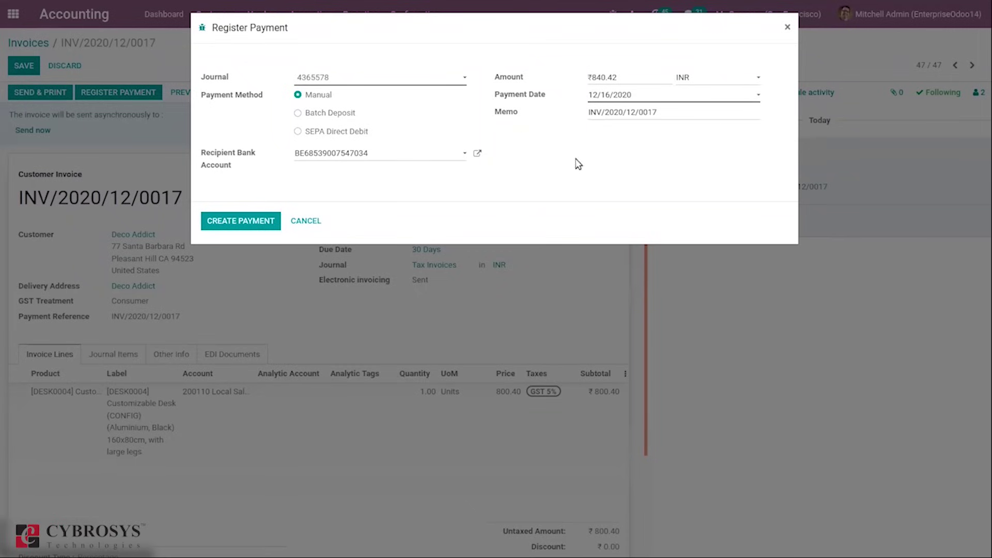
left_click(229, 226)
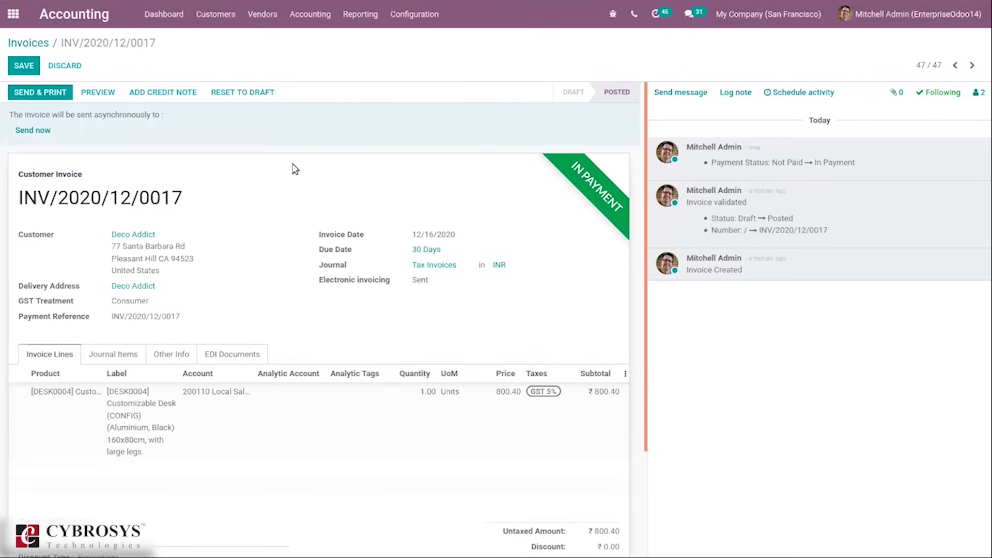
Examine the payment details at the invoice's totals, then return to the invoice list.
left_click_drag(647, 126, 644, 323)
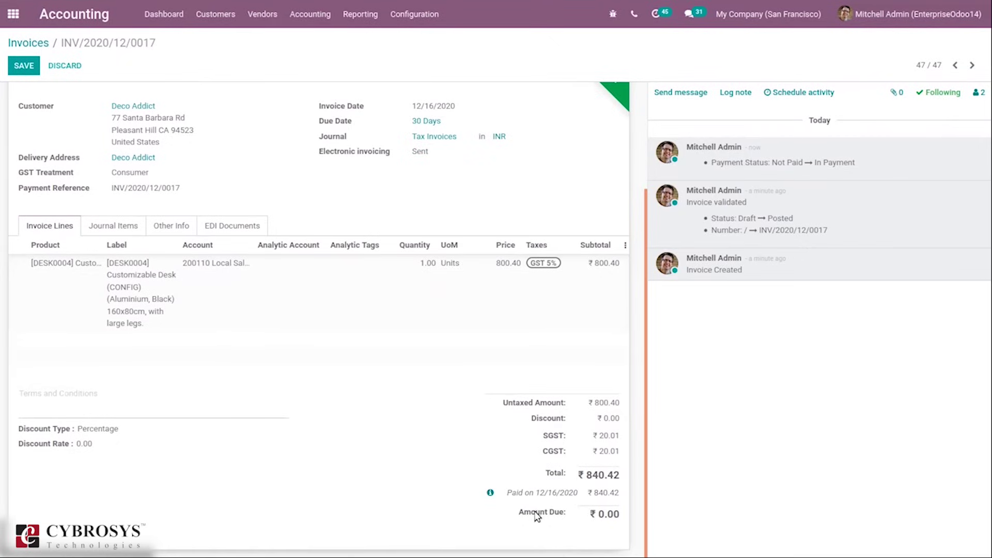
left_click(490, 493)
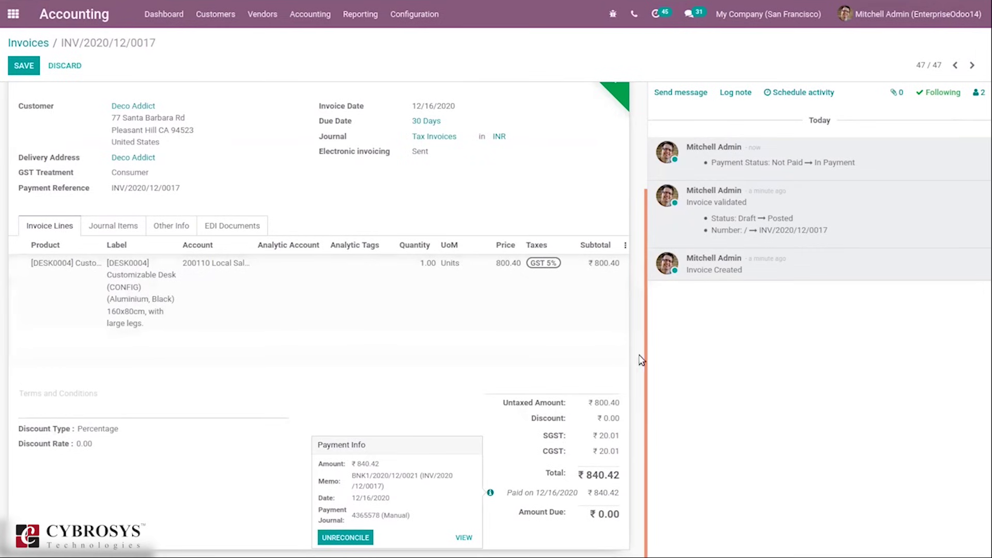
left_click_drag(648, 369, 661, 258)
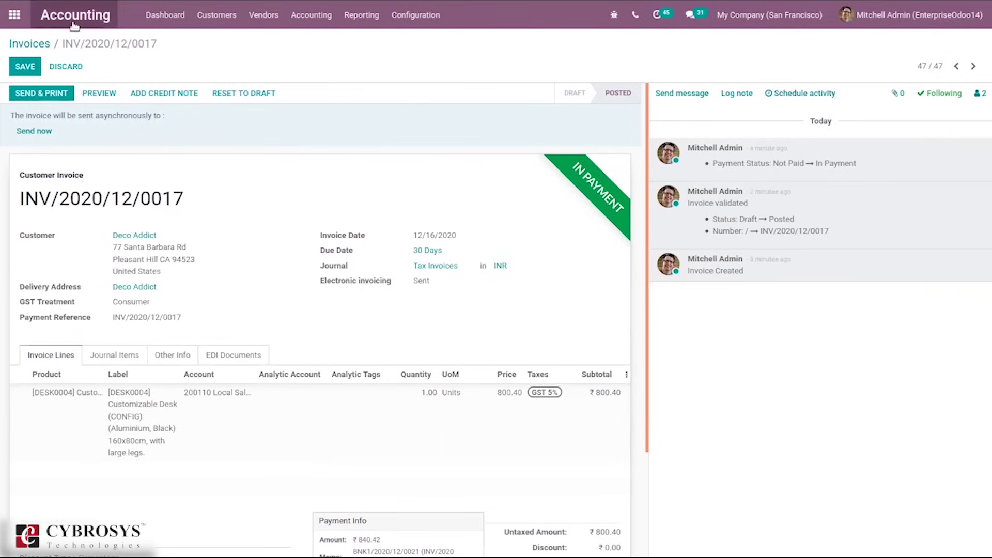
left_click(27, 45)
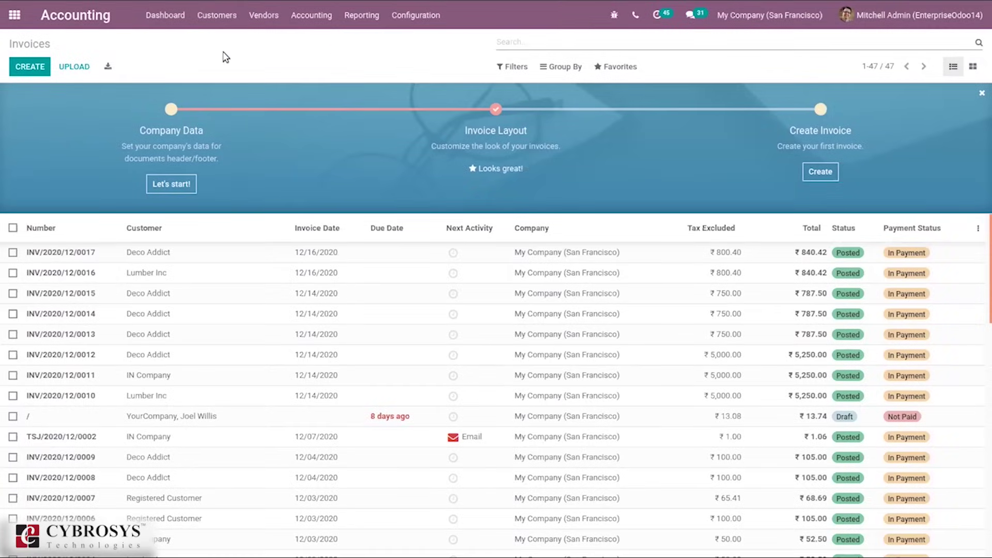
Review the customer credit notes, inspect the blank form for a new one, and return to the list without saving.
left_click(216, 17)
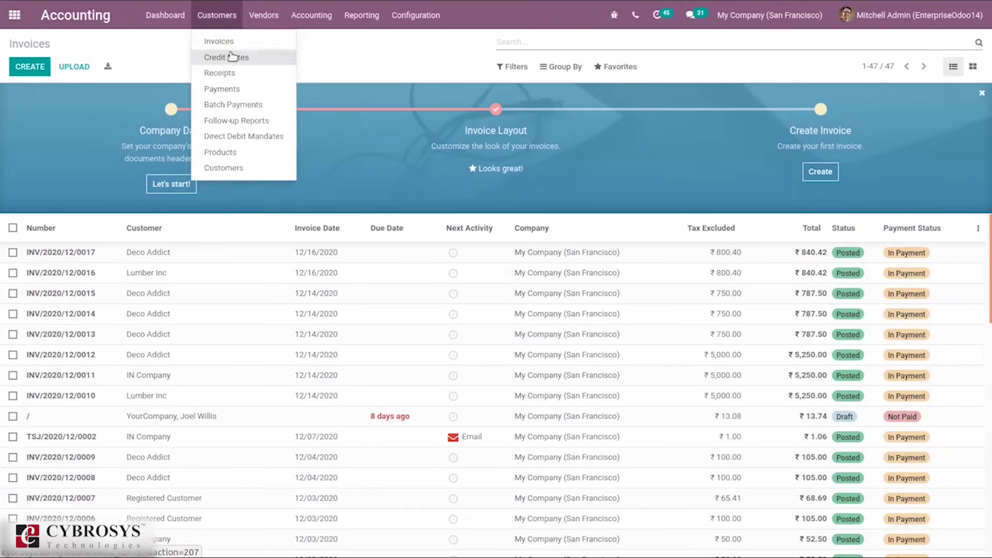
left_click(232, 57)
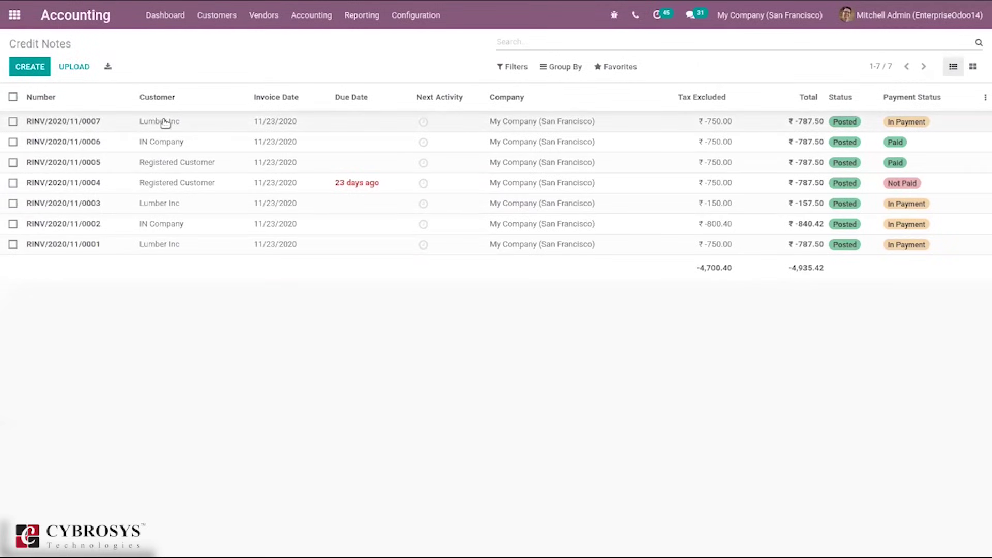
left_click(34, 68)
left_click(28, 44)
Open the list of customer sales receipts.
left_click(216, 26)
left_click(215, 26)
left_click(215, 25)
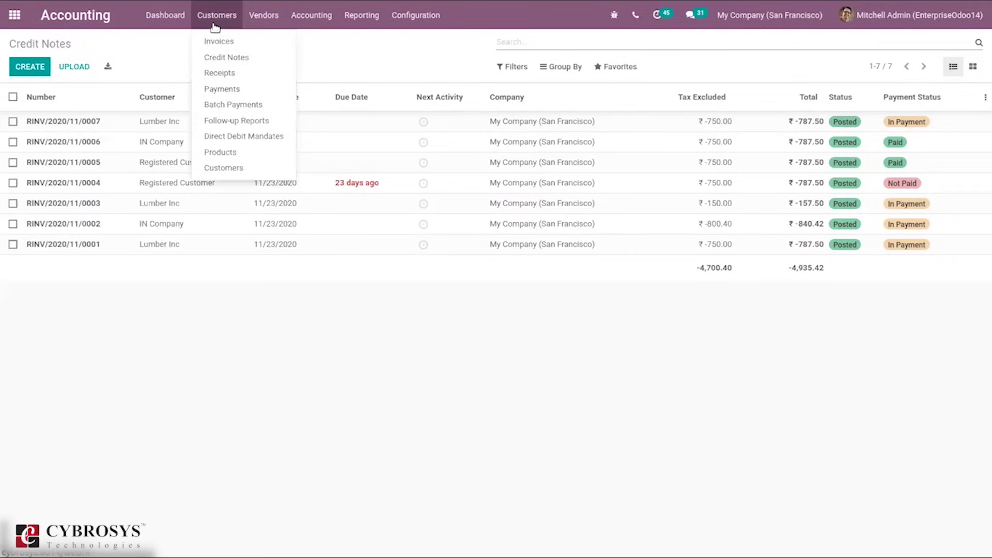
left_click(244, 78)
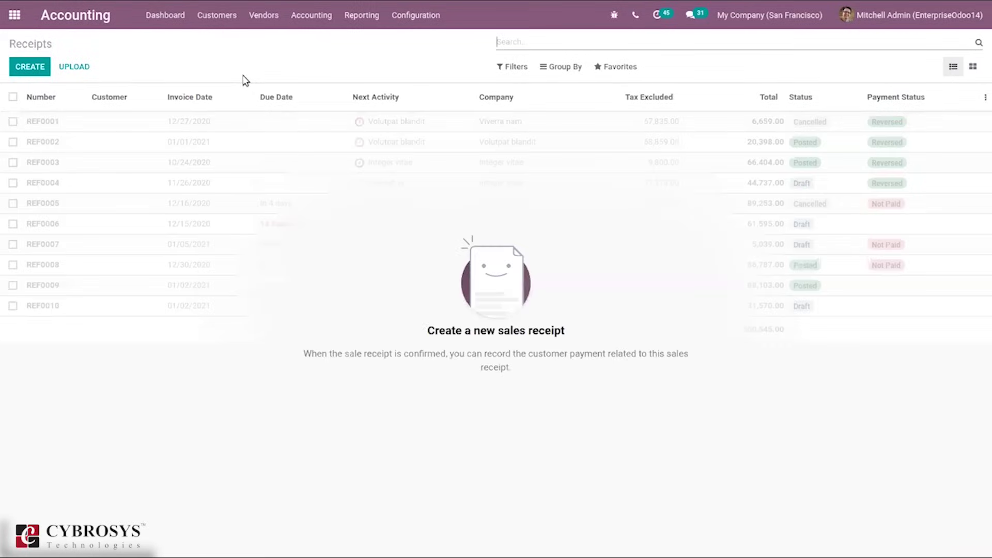
Inspect the blank form for a new sales receipt and return to the receipts list without saving.
left_click(43, 70)
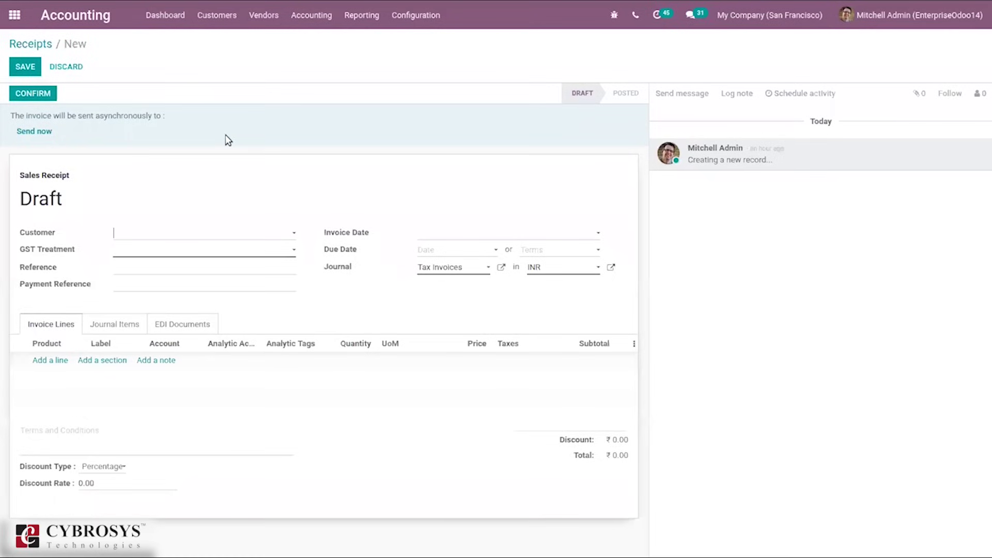
left_click(128, 240)
left_click(31, 50)
Open the list of customer payments and start a new payment.
left_click(220, 15)
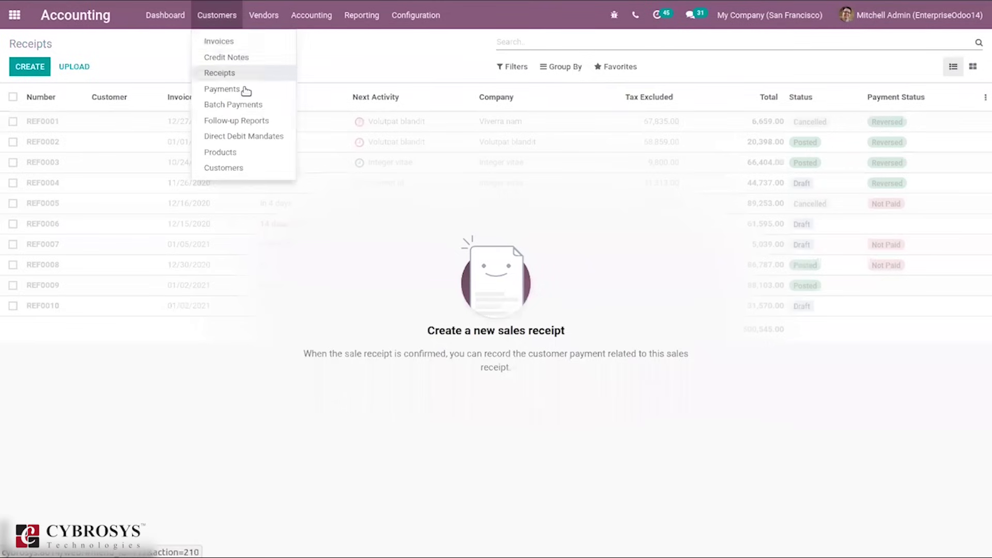
left_click(223, 88)
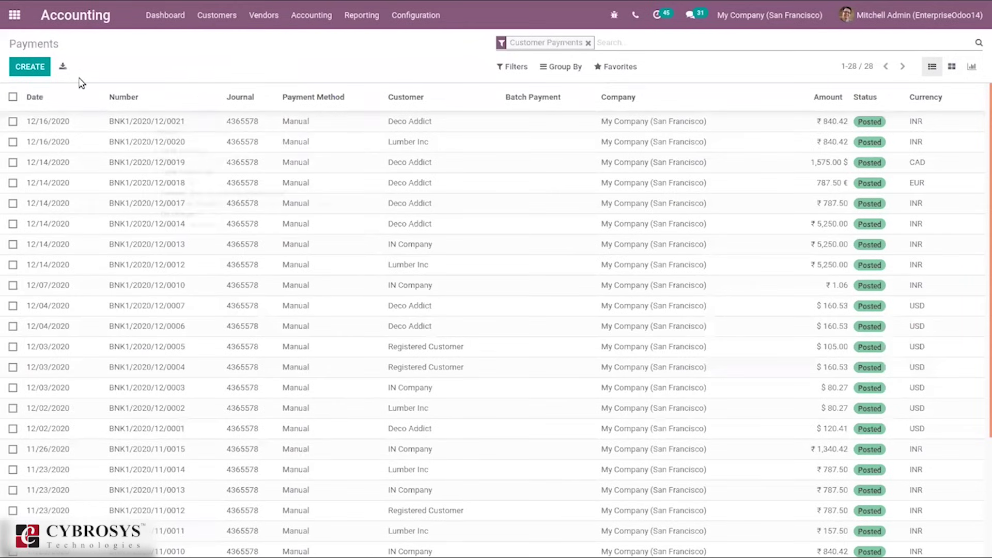
left_click(32, 66)
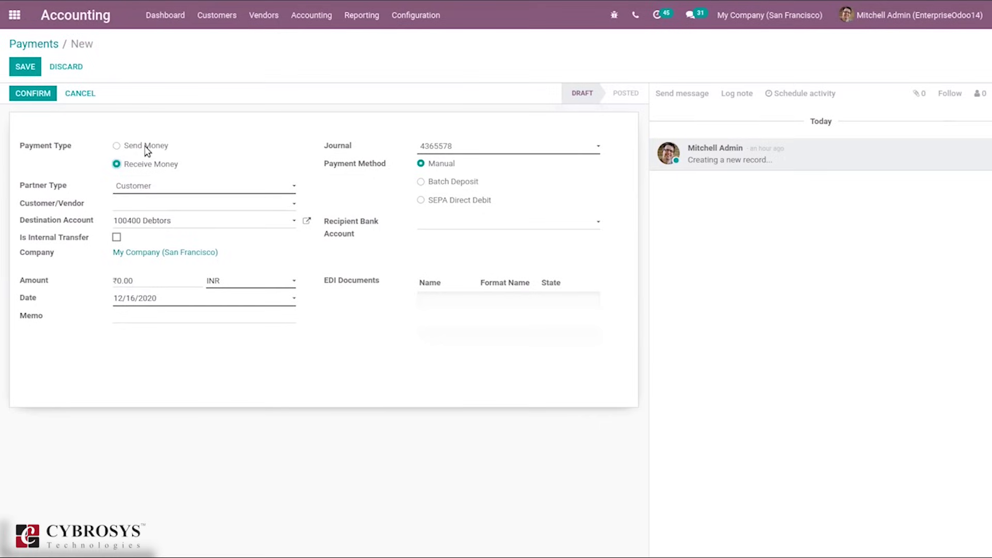
Compare the form fields for the Send Money and Receive Money payment types, leaving Receive Money selected.
left_click(146, 150)
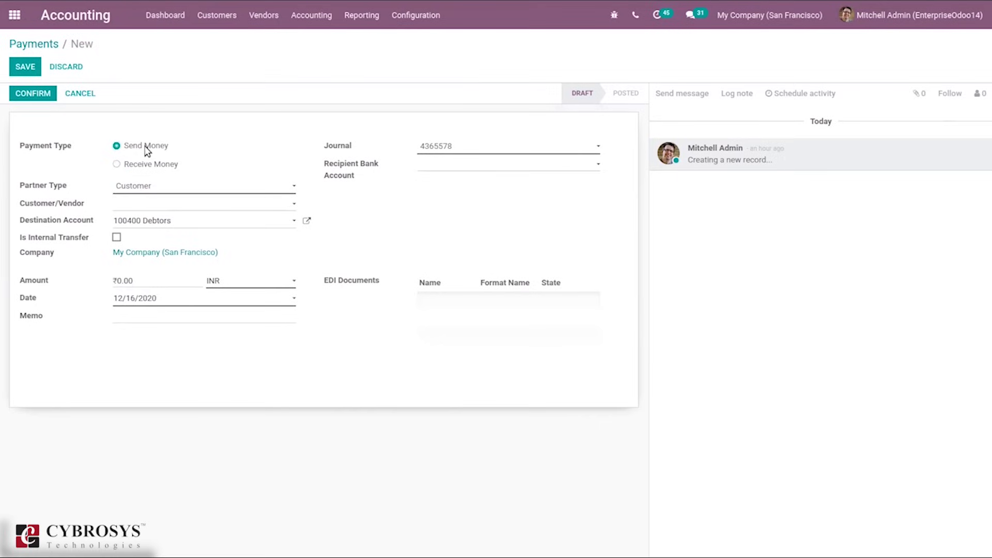
left_click(147, 166)
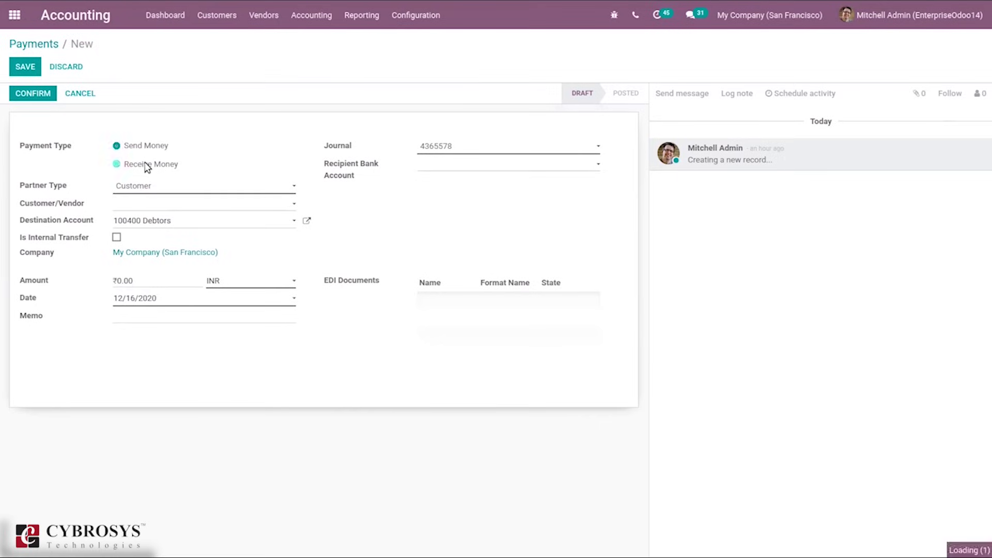
left_click(143, 149)
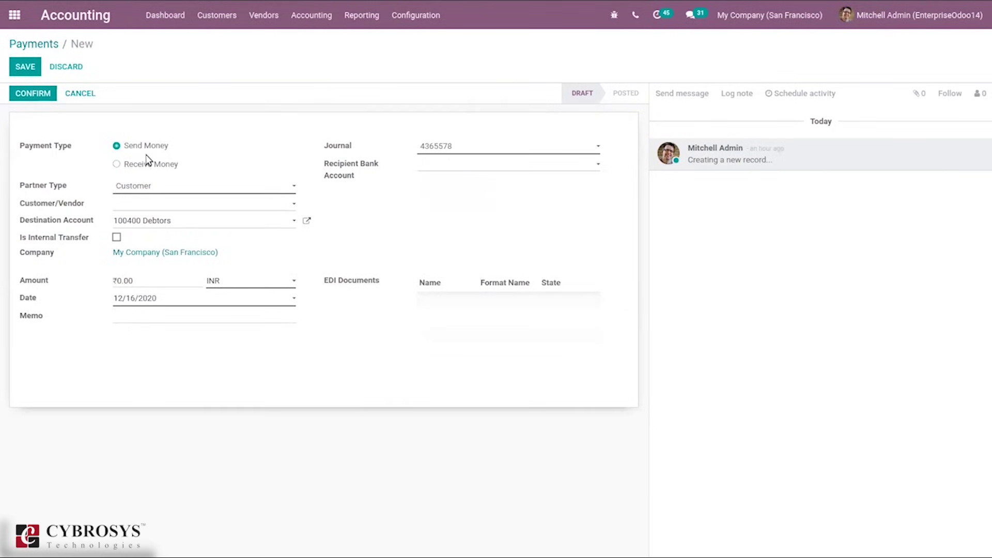
left_click(148, 164)
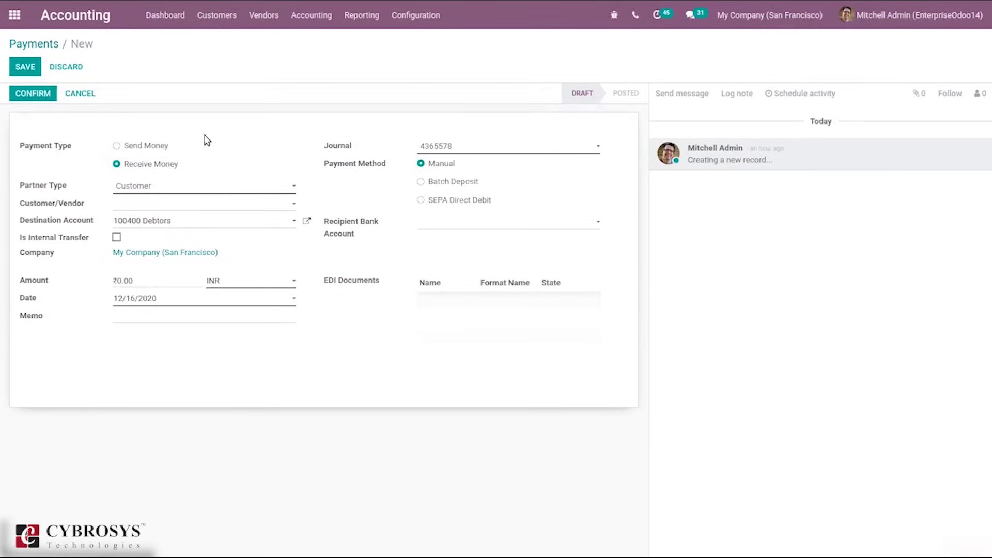
left_click(146, 146)
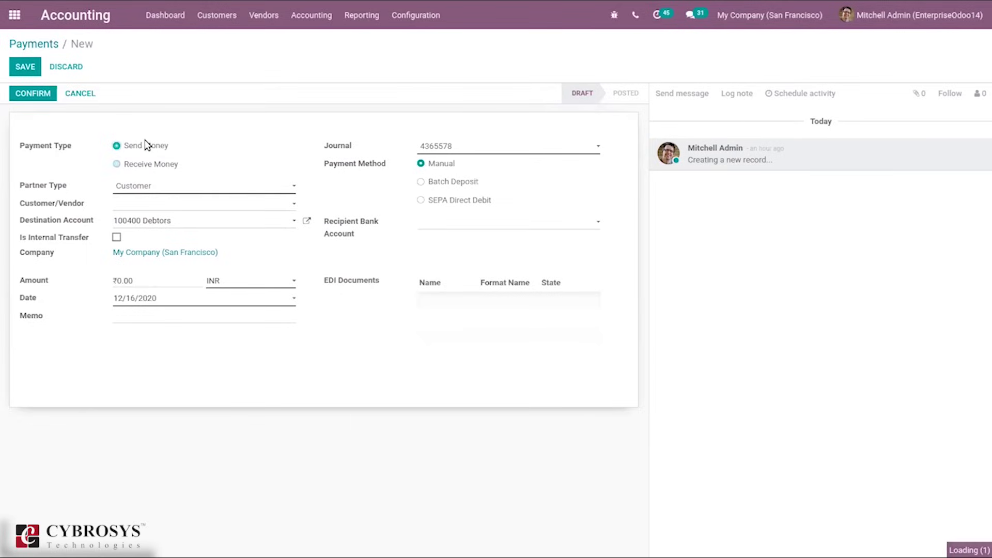
left_click(174, 165)
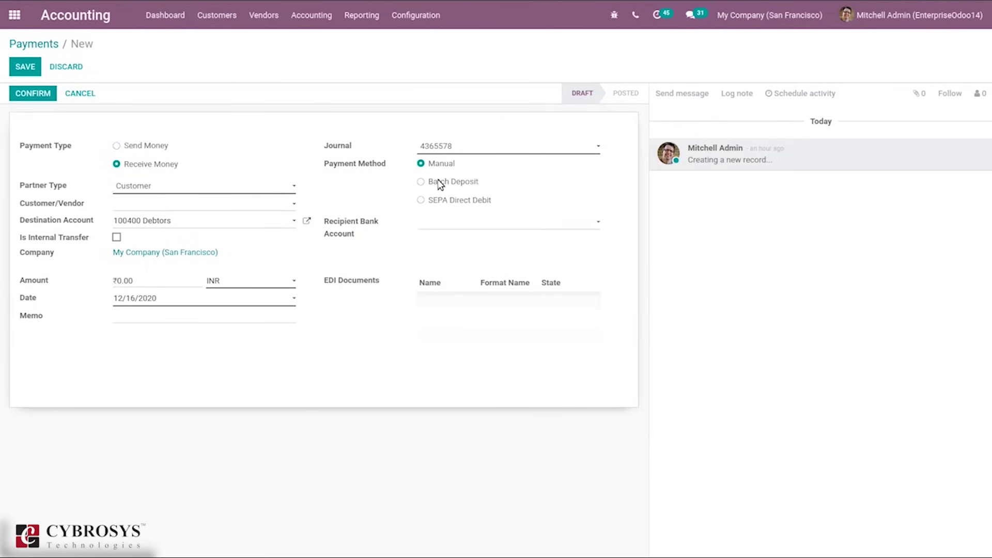
Examine the payment's partner type options, selectable customers and internal transfer fields, leaving internal transfer off and the customer empty.
left_click(194, 190)
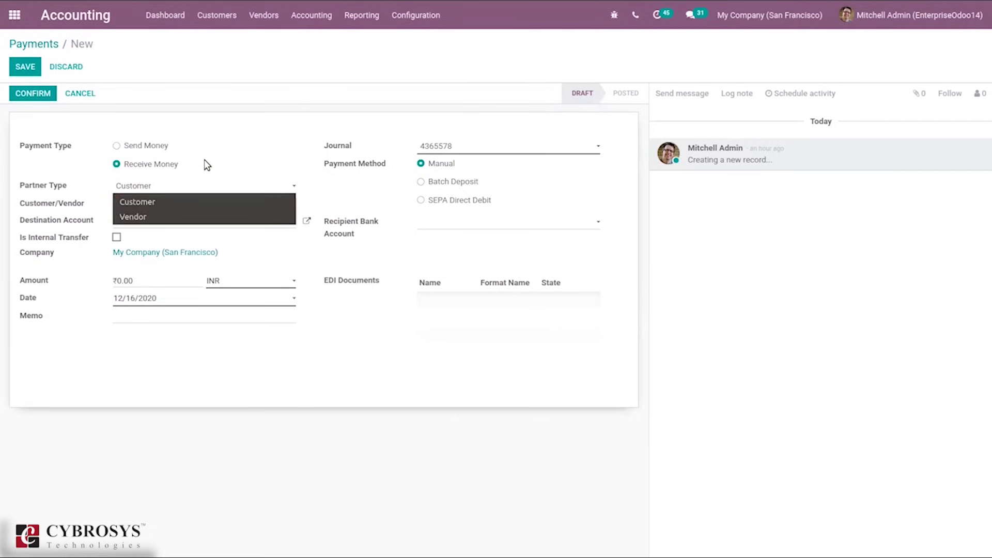
left_click(170, 206)
left_click(149, 206)
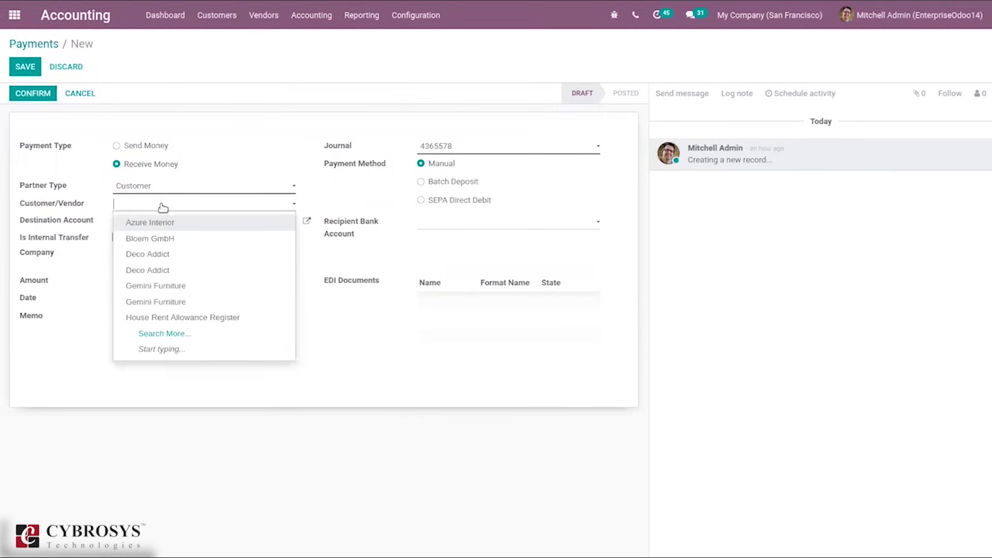
left_click(253, 140)
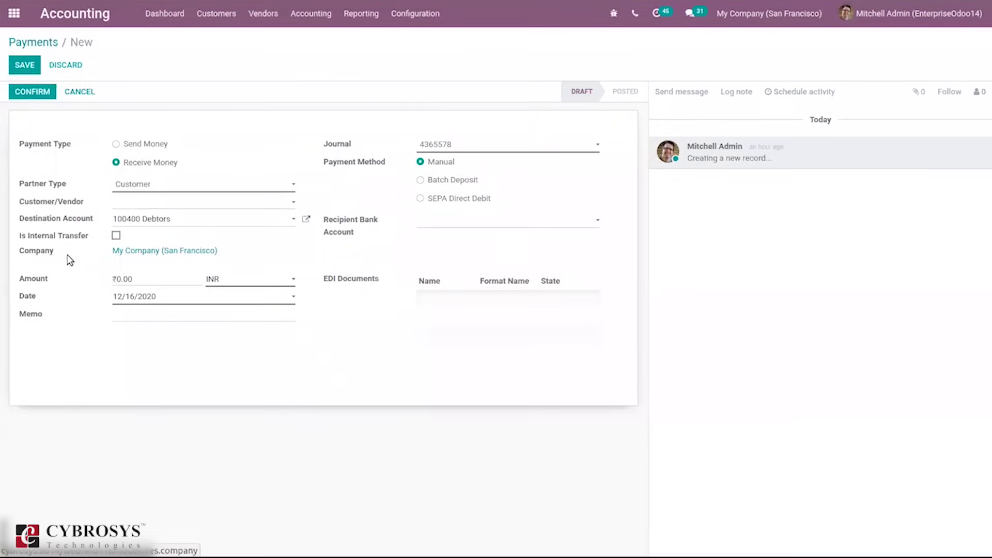
left_click(116, 236)
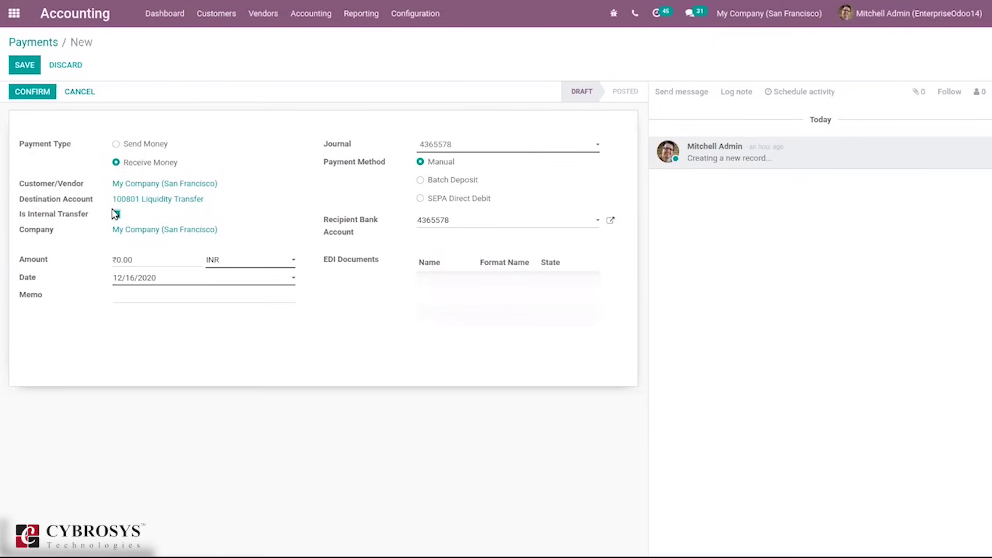
left_click(116, 215)
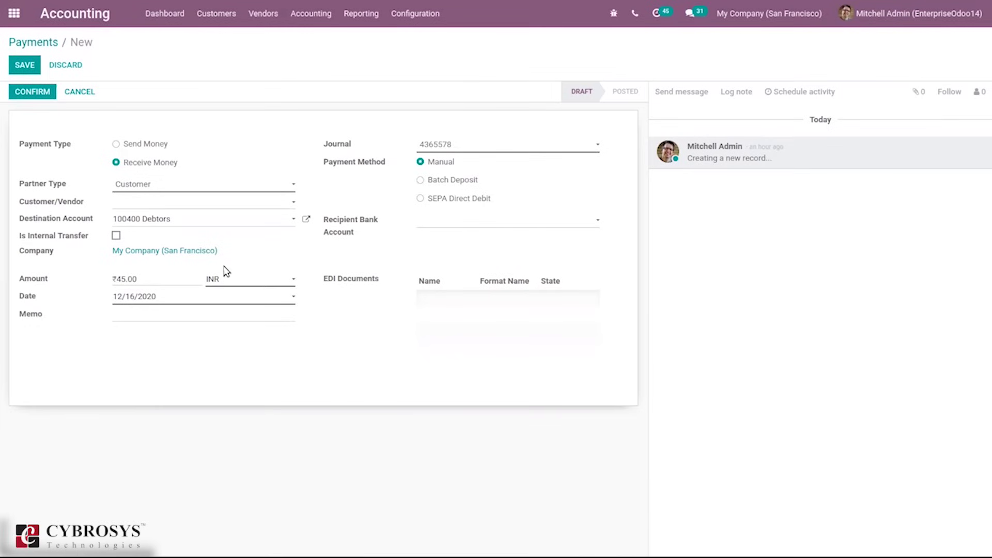
Set the payment's amount to ₹45.00 and date to 12/01/2020, check the journal choices, and save and confirm it.
left_click(147, 303)
left_click(186, 355)
left_click(463, 148)
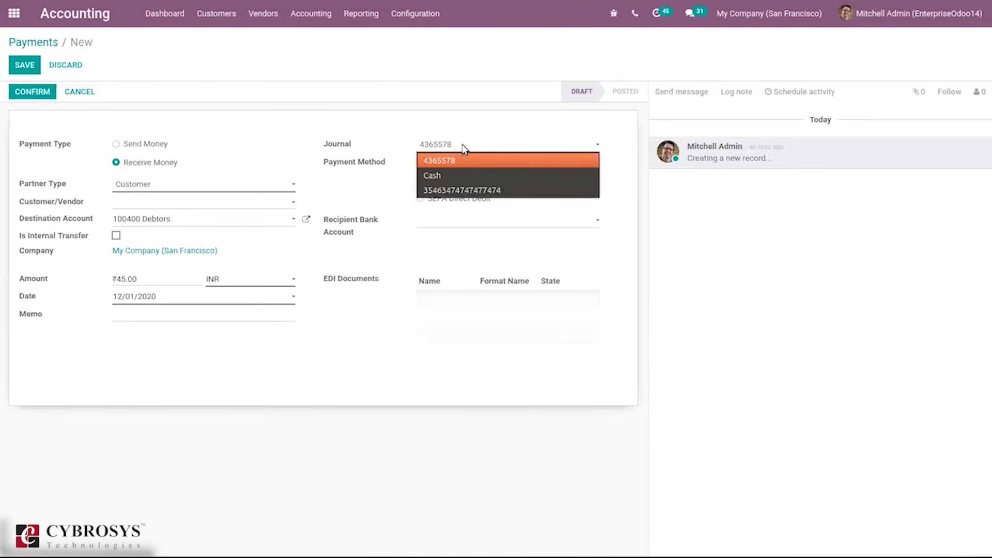
left_click(350, 130)
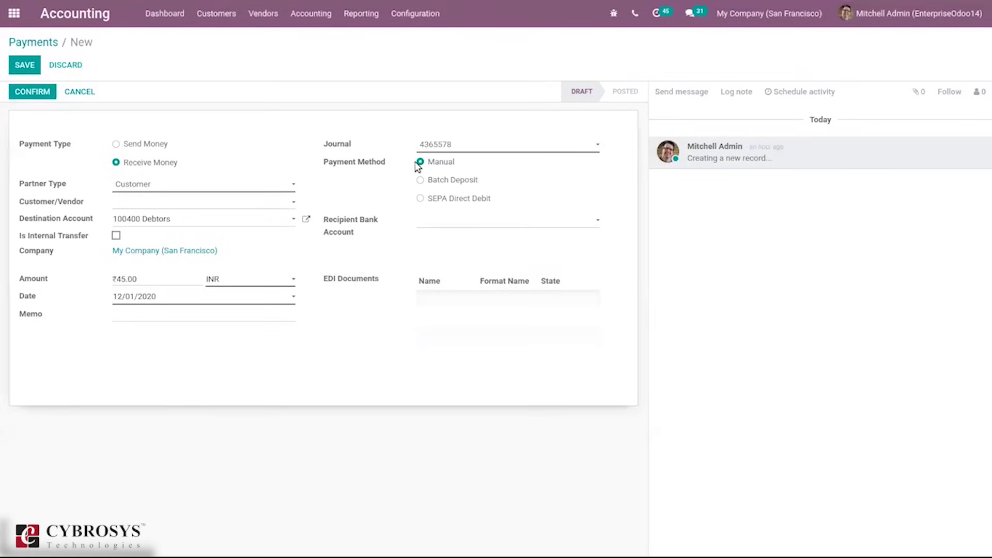
mouse_move(412, 230)
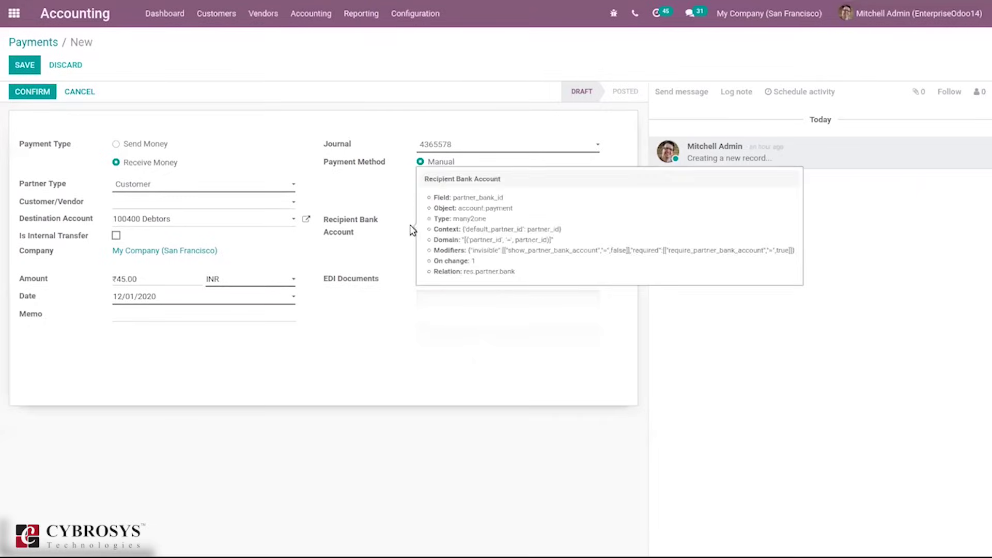
left_click(32, 64)
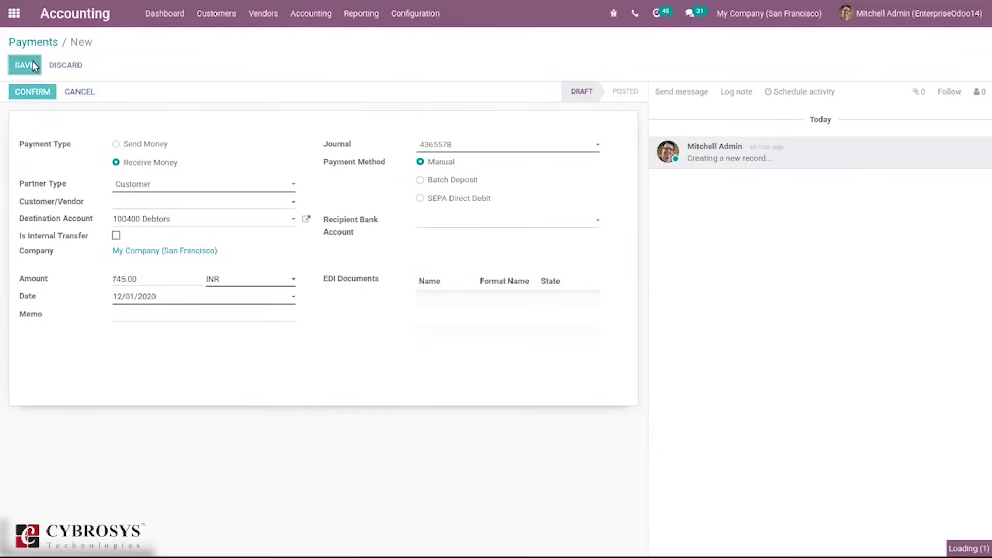
left_click(34, 92)
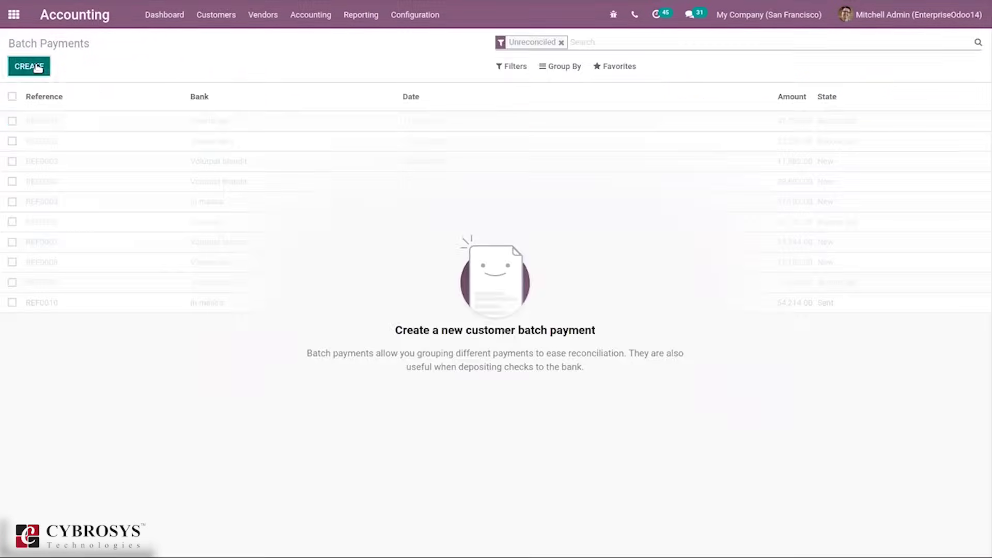
Start a new Inbound customer batch payment with the first listed bank and the Manual payment method.
left_click(36, 66)
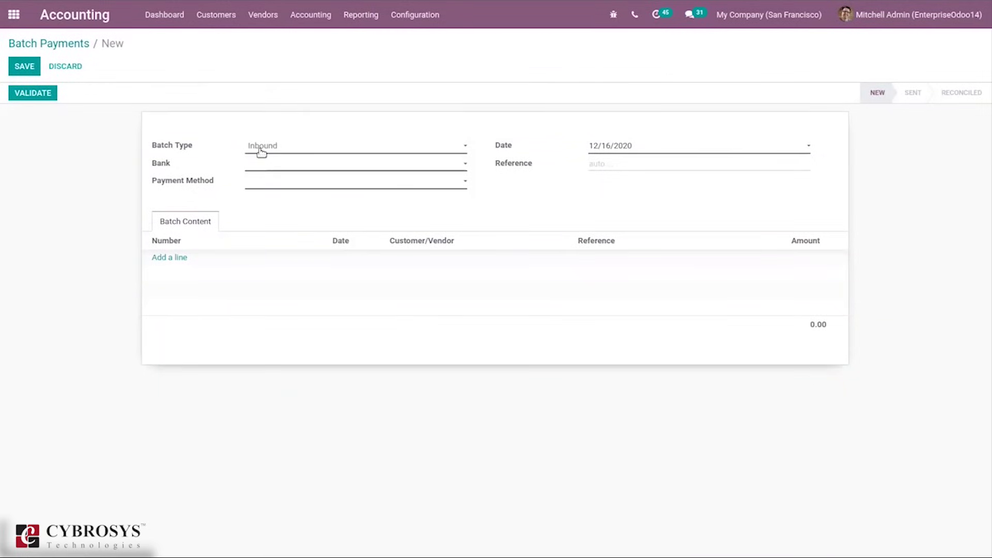
left_click(253, 171)
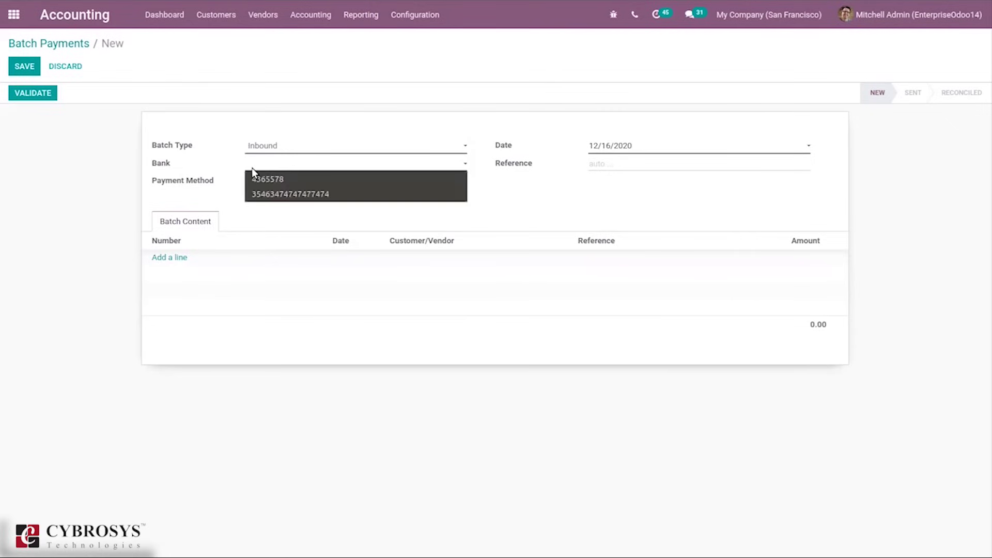
left_click(273, 180)
left_click(277, 183)
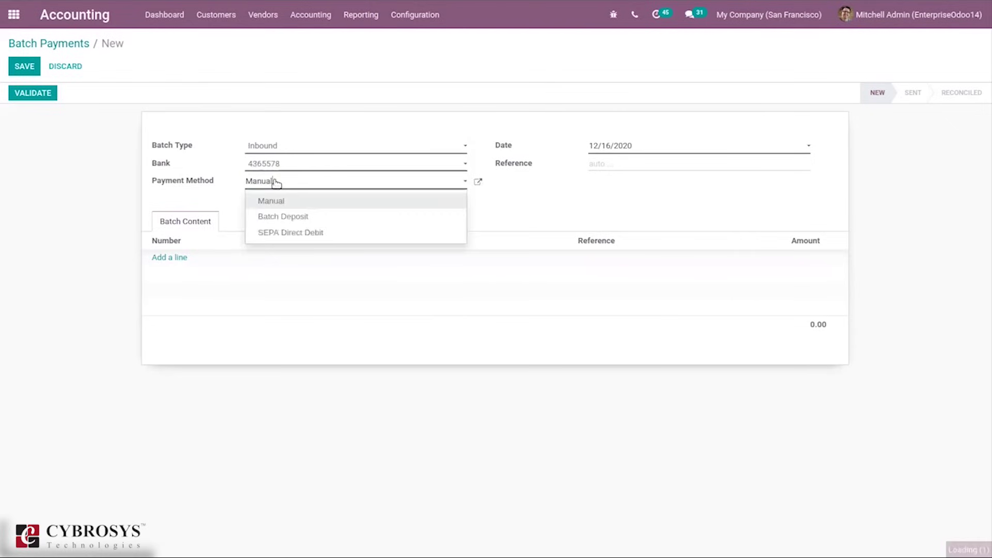
left_click(234, 204)
left_click(285, 146)
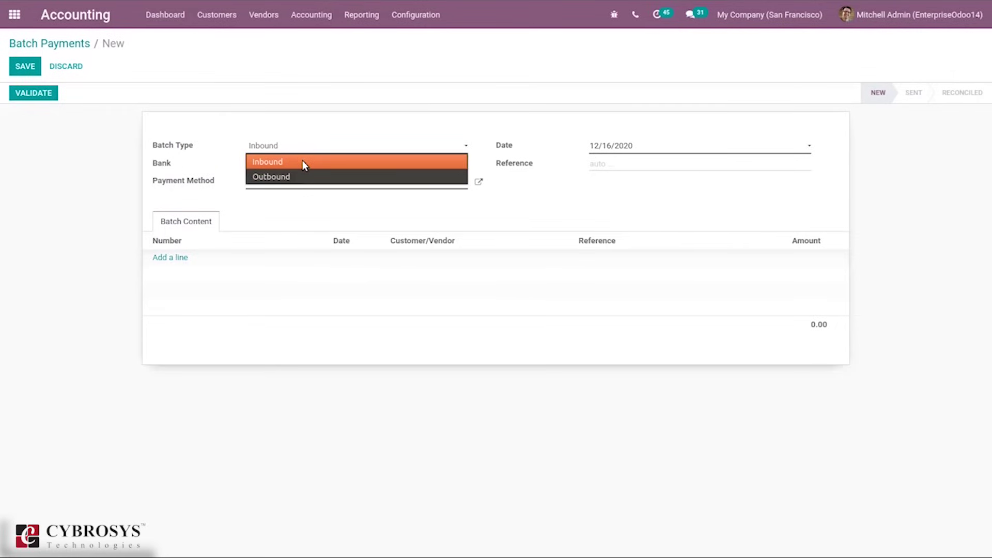
left_click(303, 161)
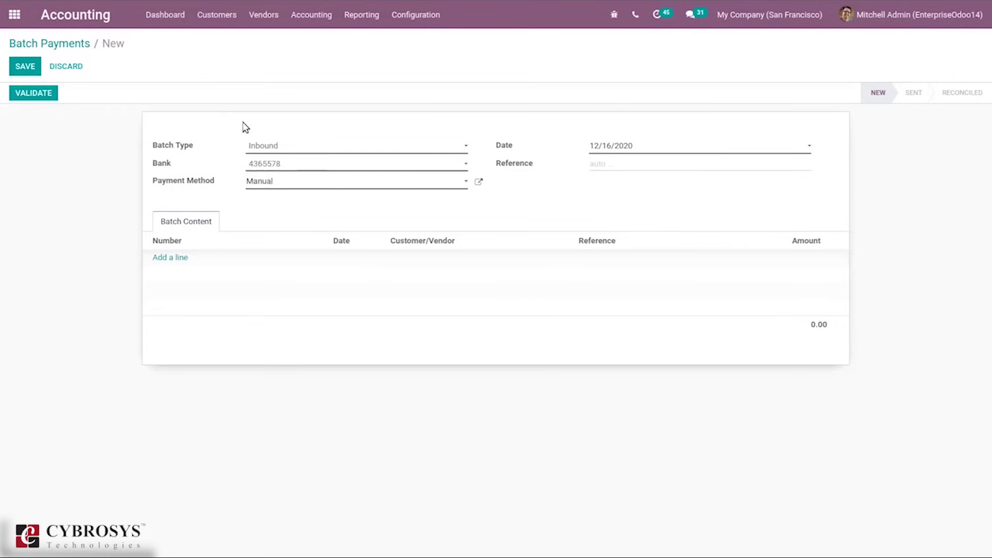
Add the ₹5,250.00 Deco Addict payment dated 12/14/2020 to the batch, and review the payment methods and remaining payments.
left_click(176, 260)
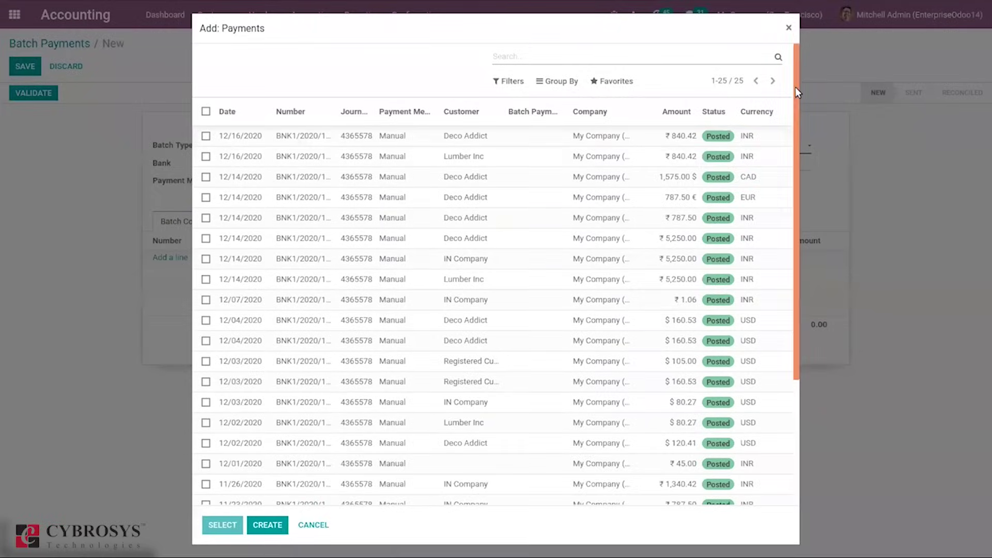
left_click(436, 238)
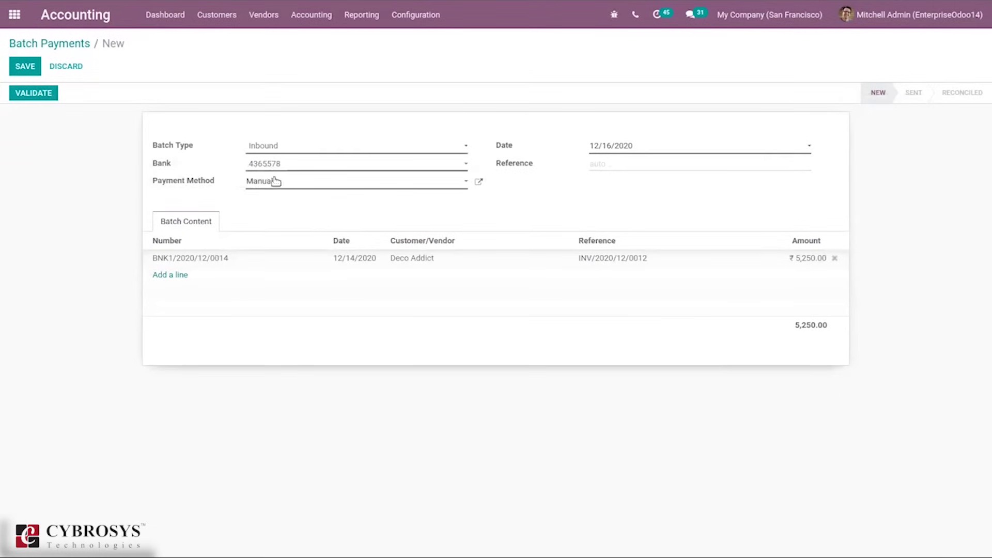
left_click(267, 187)
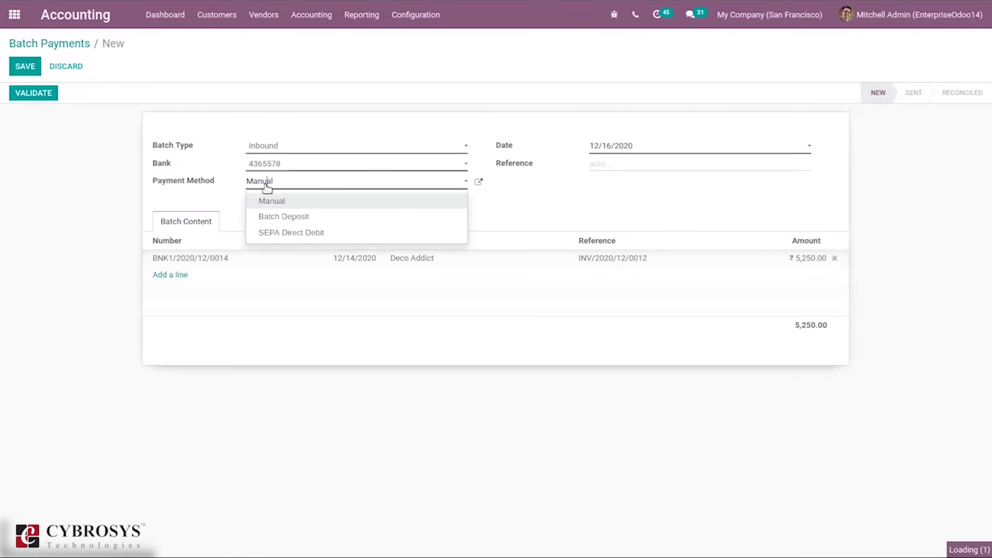
left_click(168, 275)
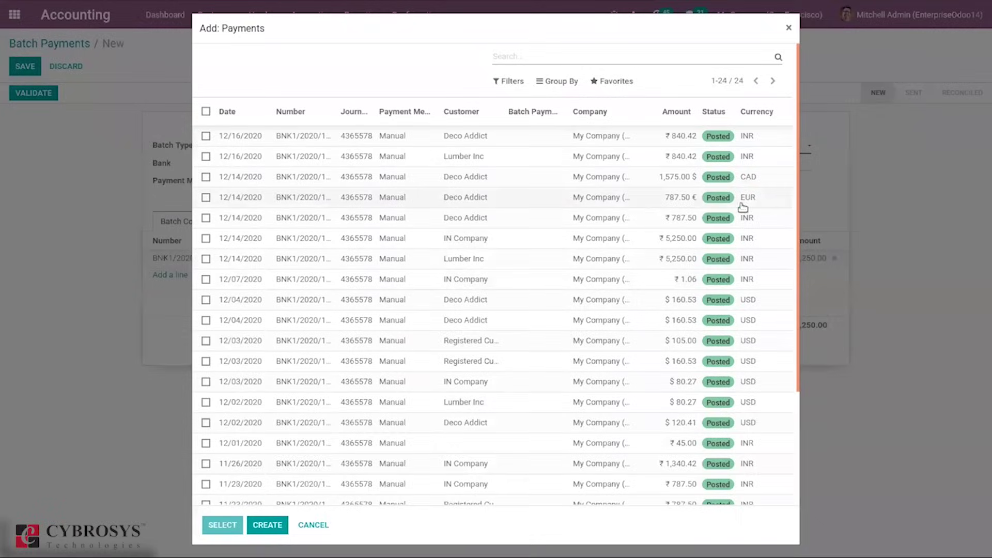
left_click(787, 28)
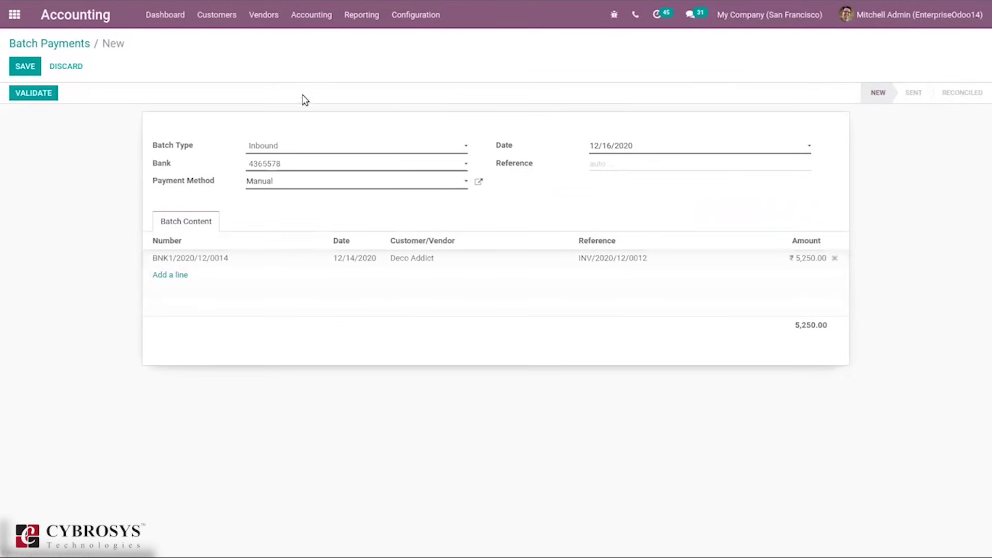
Discard the unsaved batch payment and return to the batch payments list.
left_click(58, 45)
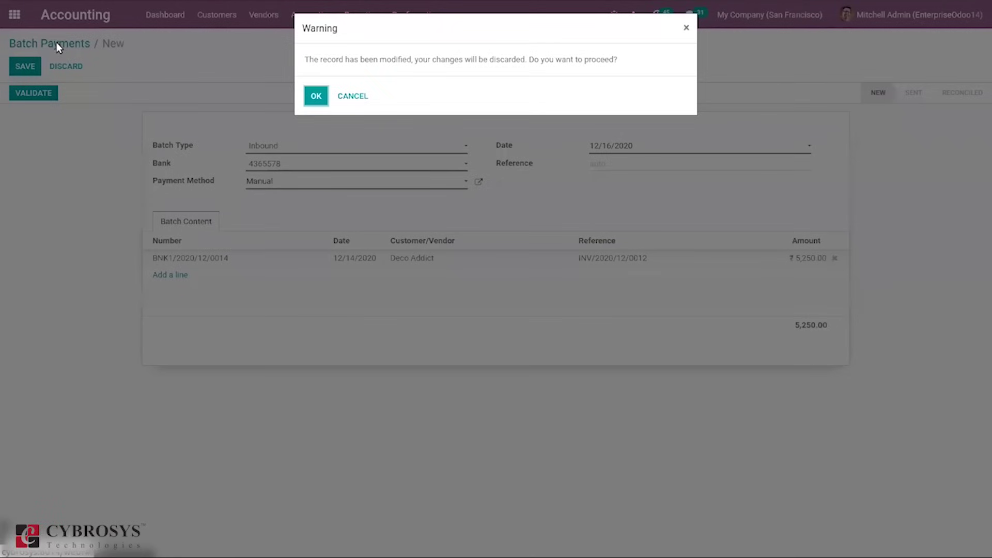
left_click(316, 96)
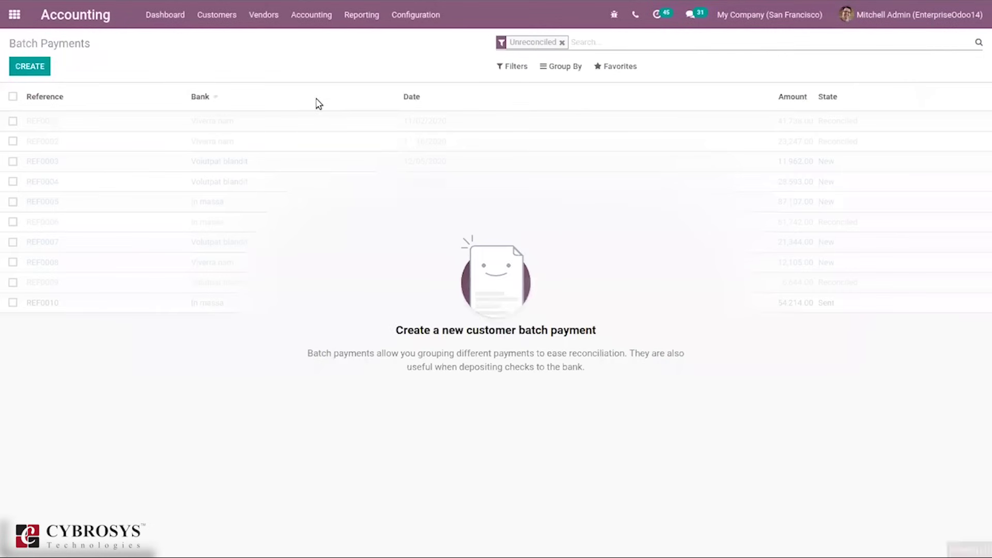
Open the customer direct debit mandates and bring up the blank form for a new mandate.
left_click(232, 18)
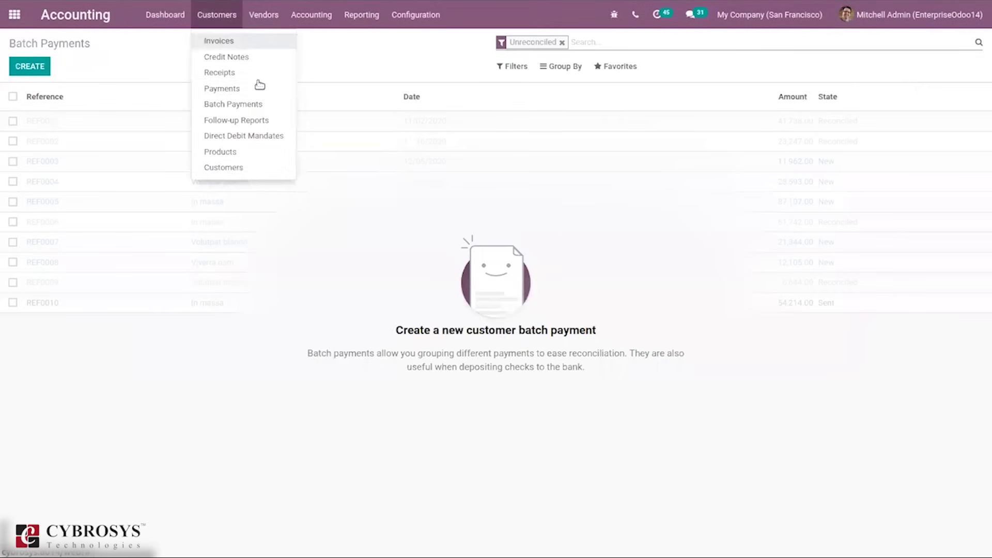
left_click(246, 137)
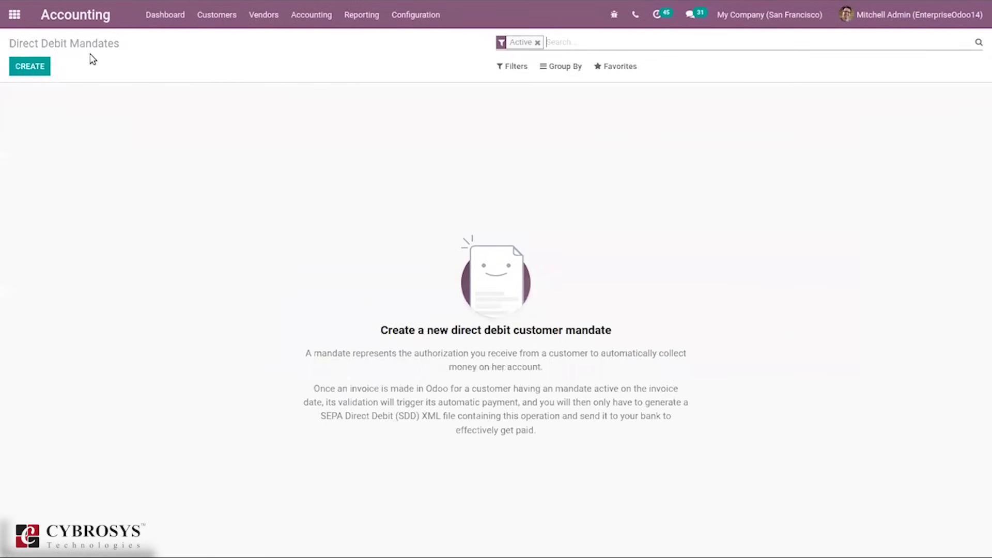
left_click(27, 70)
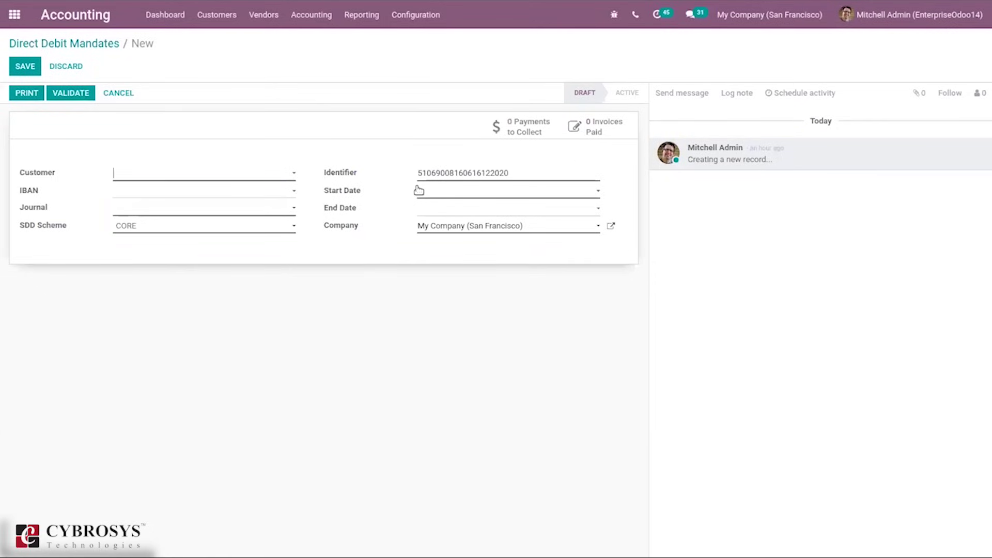
Leave the blank direct debit mandate form and open the list of customer products.
left_click(76, 43)
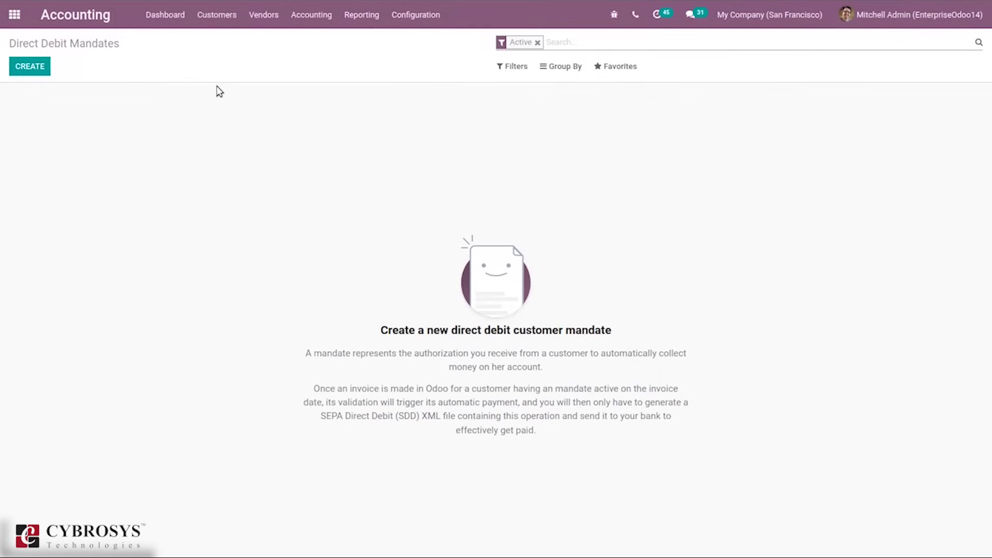
left_click(215, 26)
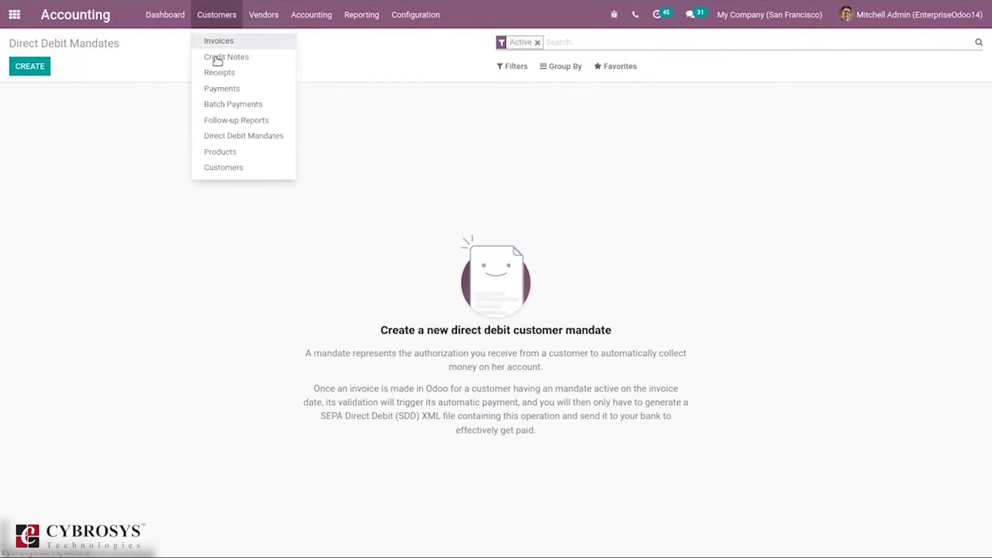
left_click(253, 153)
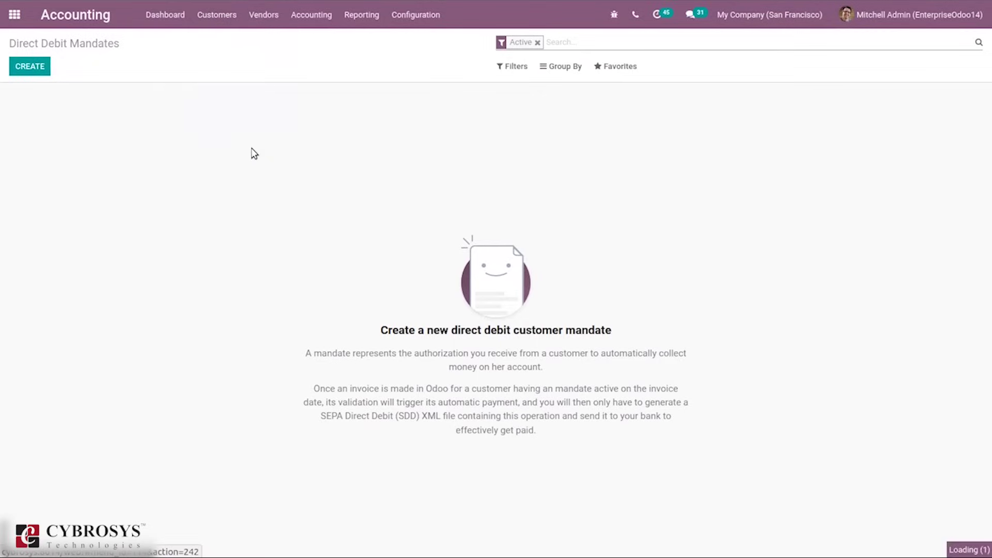
Open the customers overview, view the blank form for a new customer, and return to the overview.
left_click(228, 18)
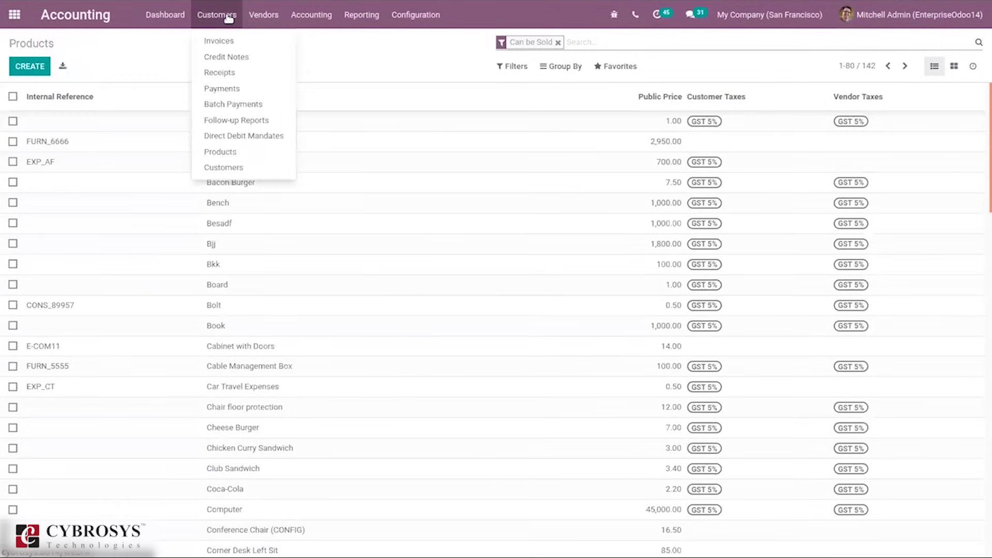
left_click(250, 168)
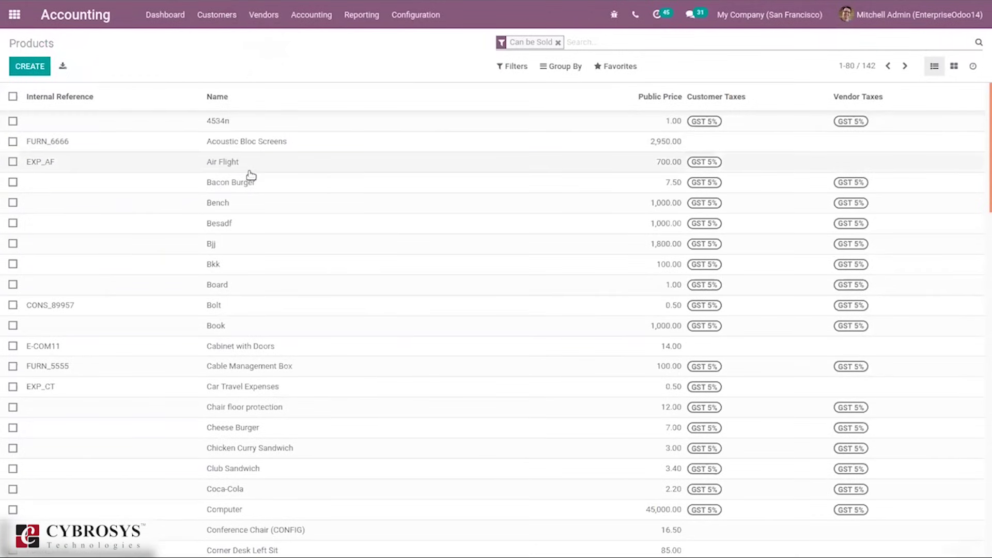
left_click(26, 63)
left_click(26, 64)
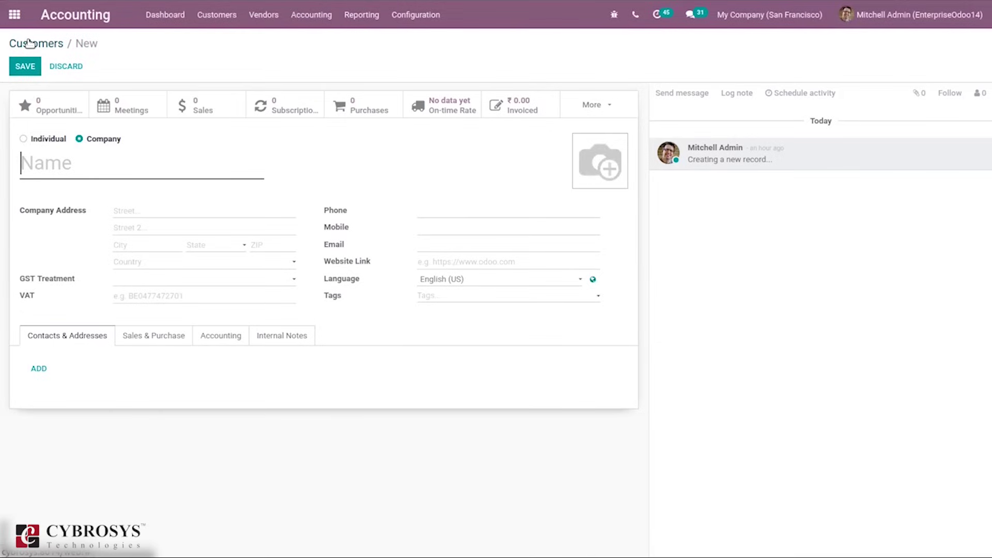
left_click(29, 43)
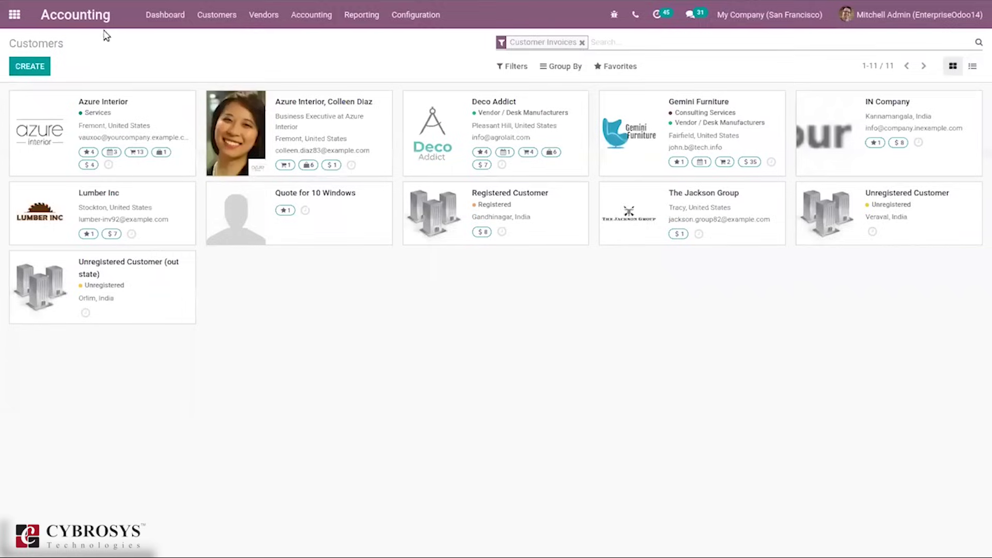
Start a new vendor bill for the first listed Azure Interior contact with the GST treatment Overseas.
left_click(226, 17)
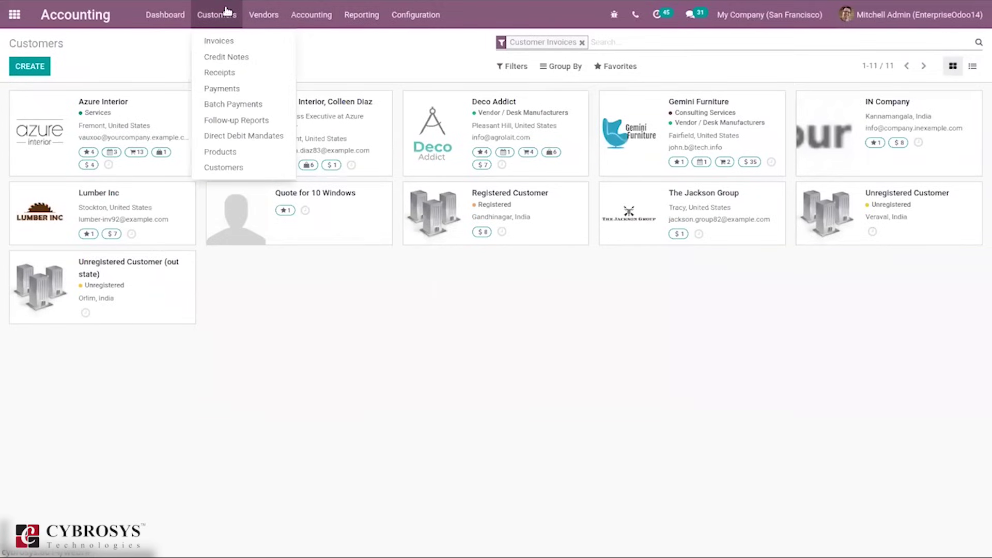
left_click(262, 18)
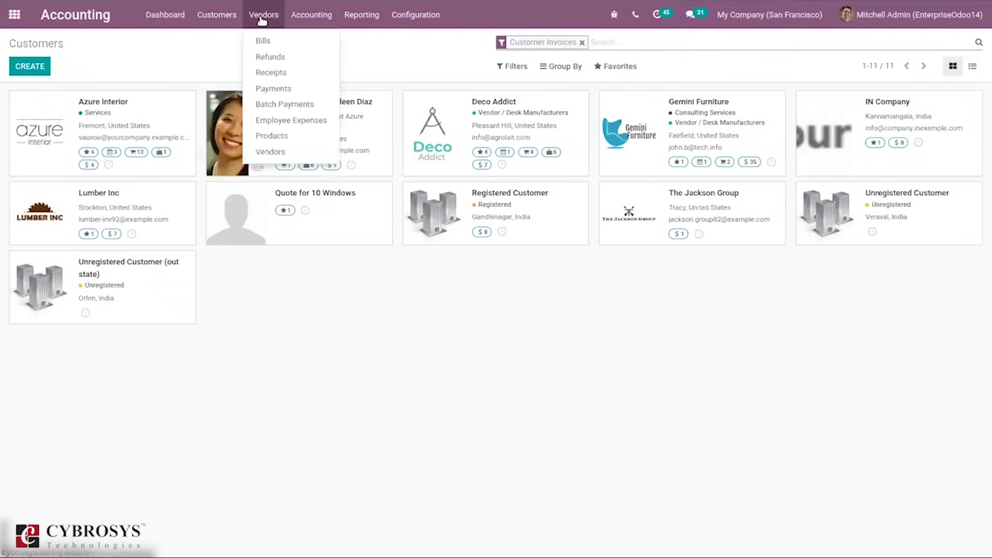
left_click(279, 40)
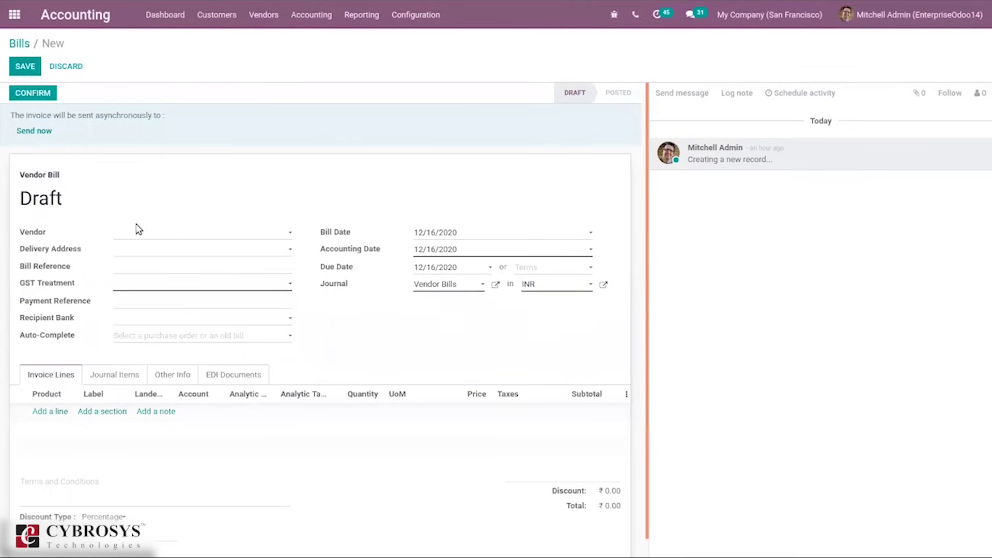
left_click(137, 234)
left_click(143, 286)
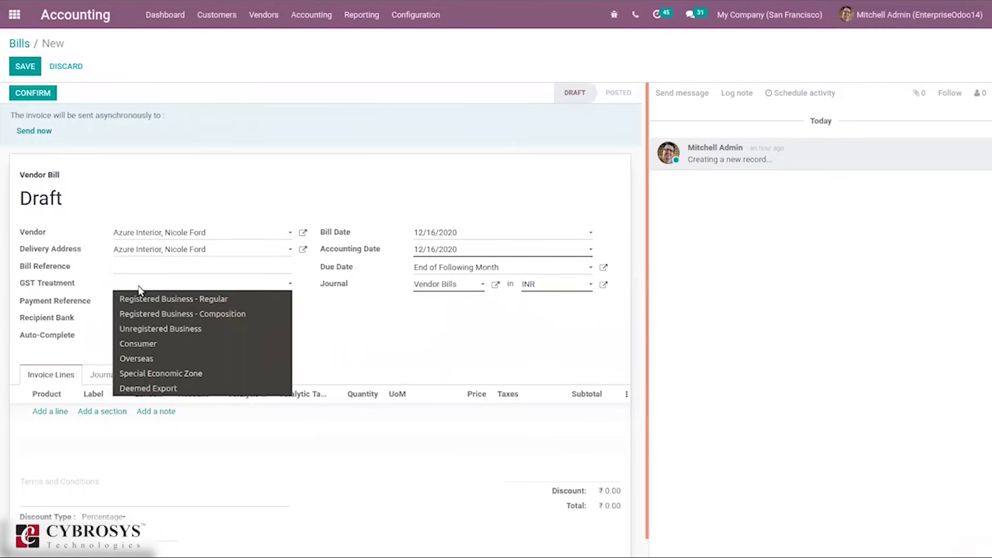
left_click(147, 357)
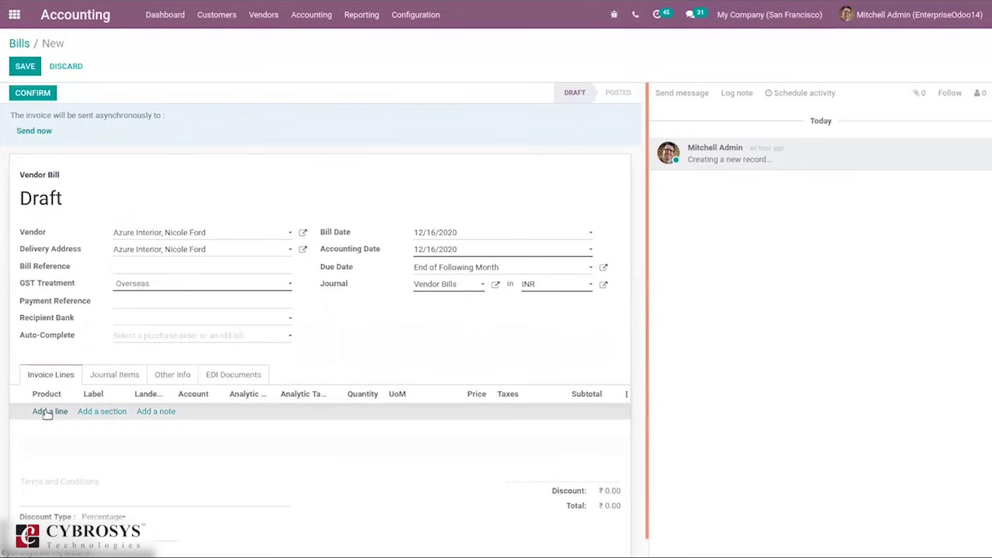
Add a line for [DESK0005] Customizable Desk (CONFIG) (Custom, White) to the vendor bill, and confirm the bill.
left_click(48, 413)
left_click(47, 414)
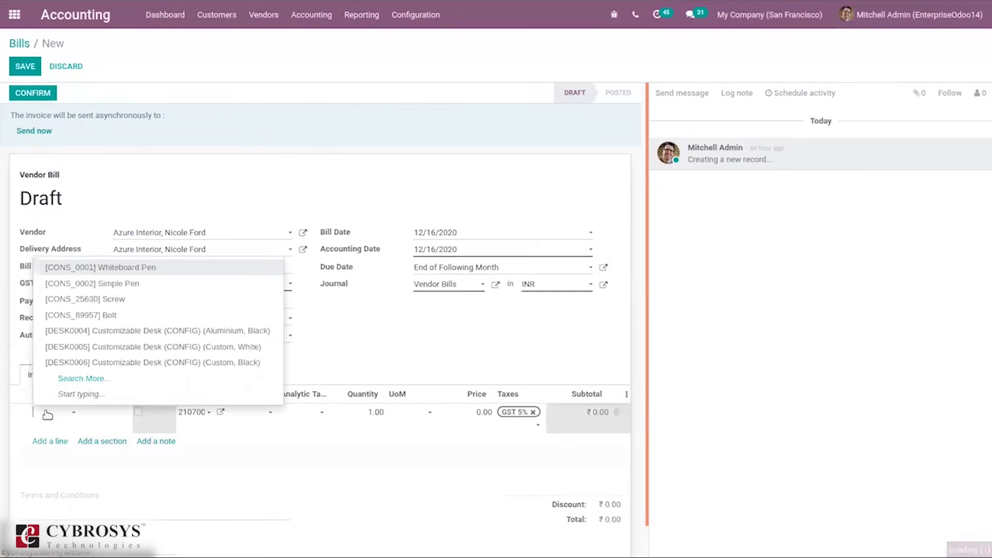
left_click(138, 347)
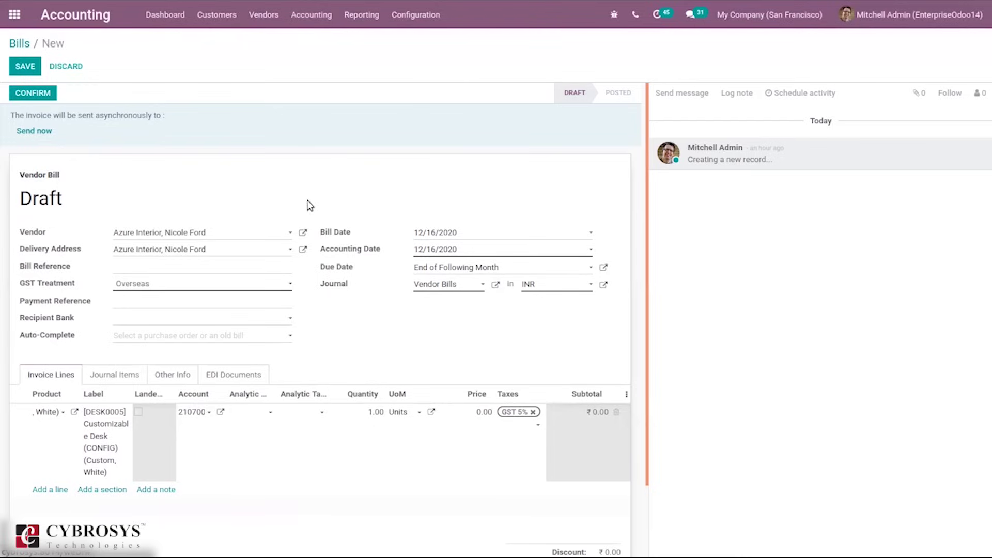
left_click(37, 94)
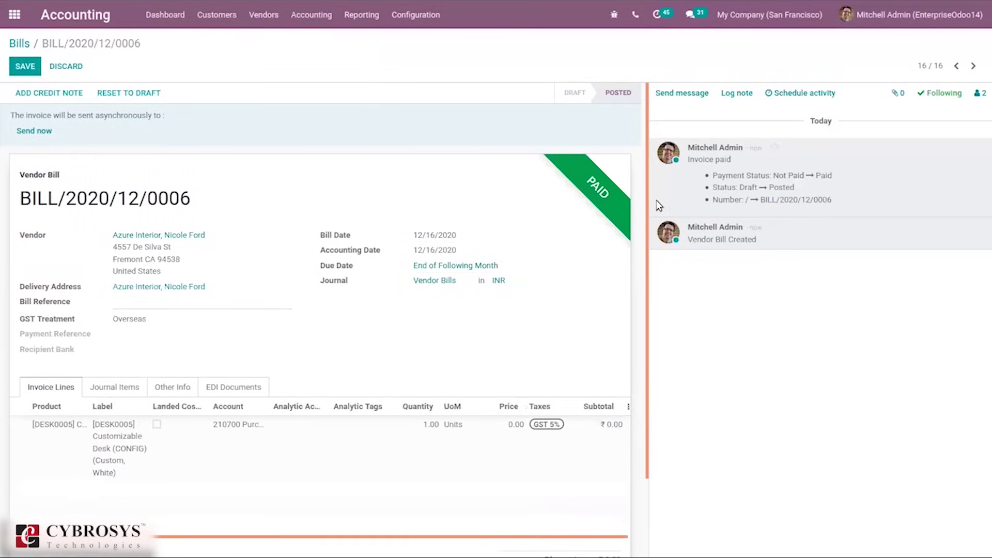
left_click_drag(644, 184, 638, 388)
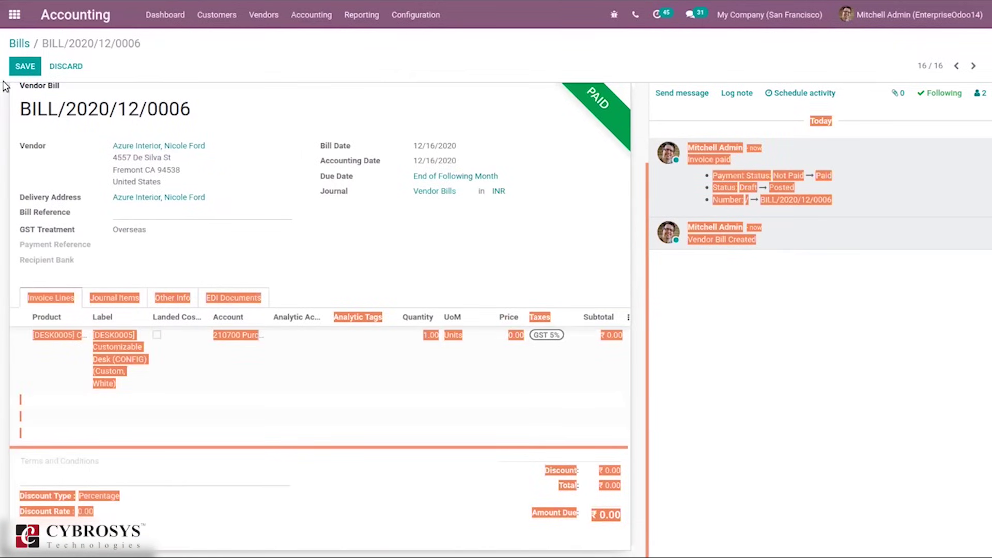
left_click(20, 44)
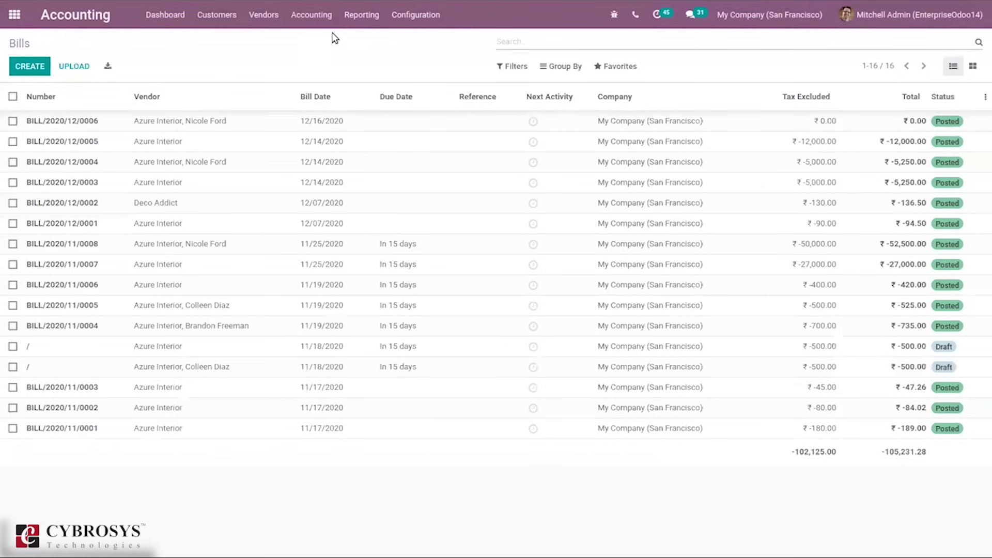
Start a new vendor refund for the Azure Interior contact, and discard it unsaved.
left_click(263, 15)
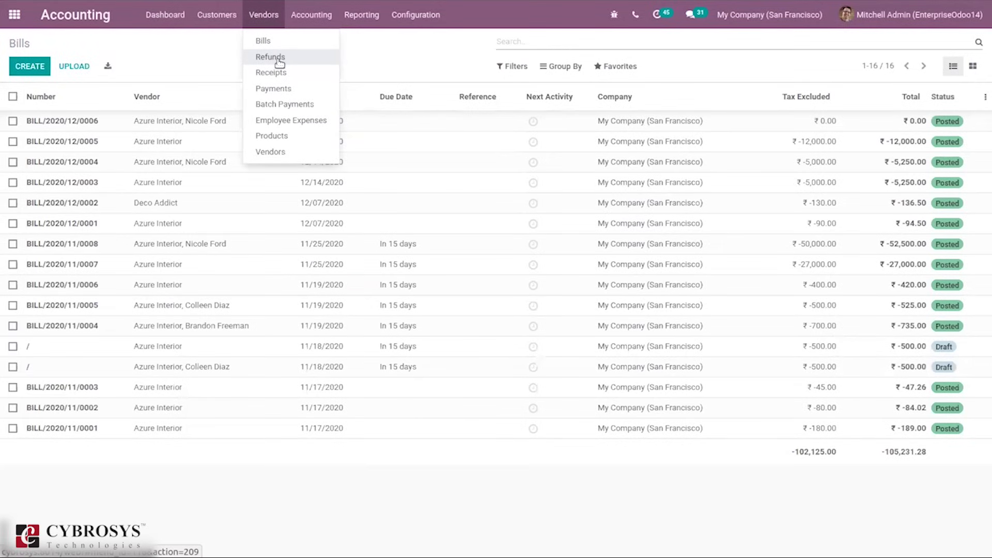
left_click(279, 63)
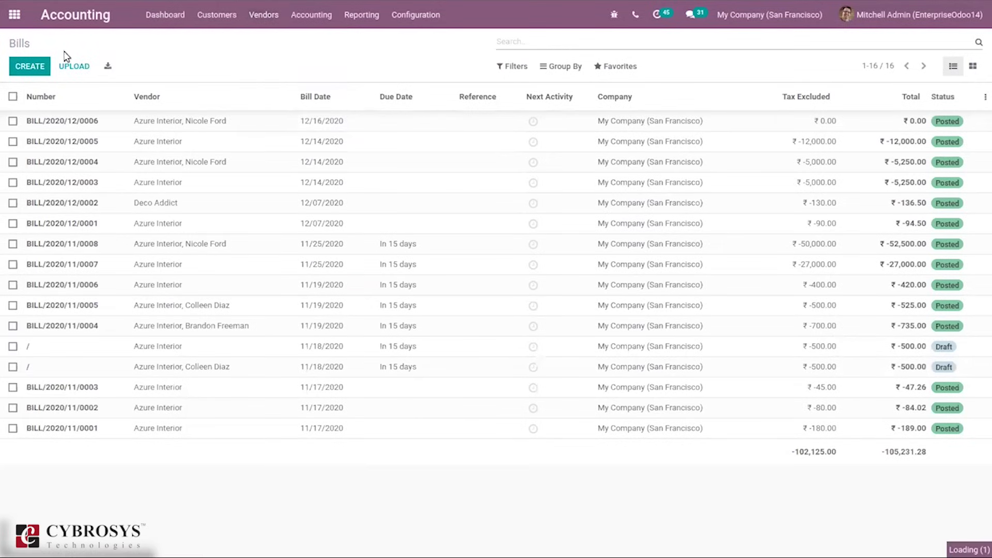
left_click(29, 72)
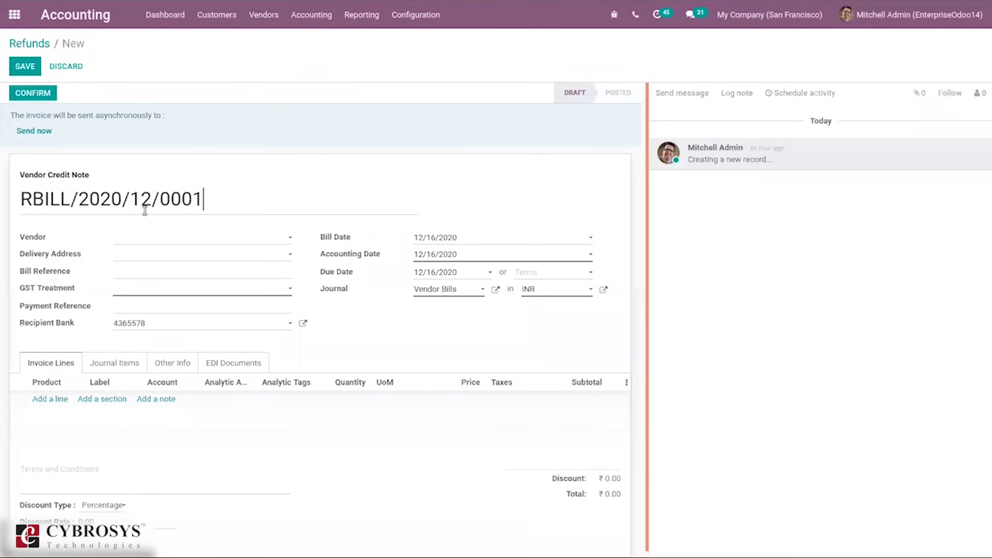
left_click(156, 244)
left_click(177, 270)
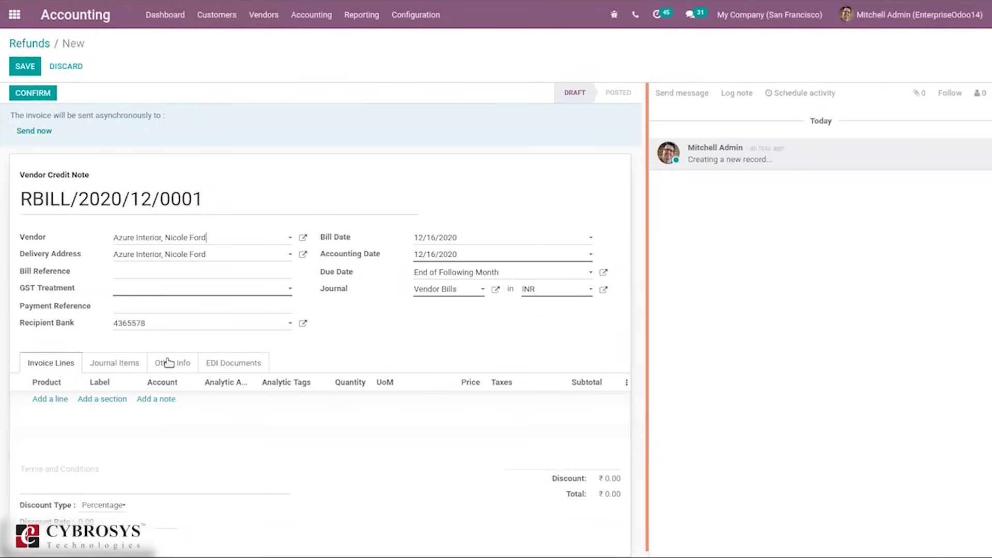
left_click(23, 46)
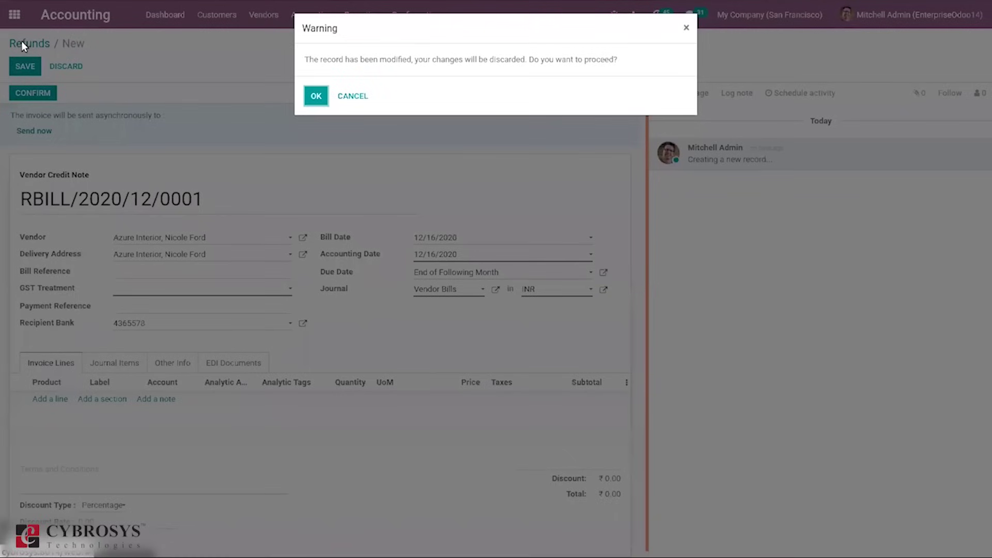
left_click(316, 96)
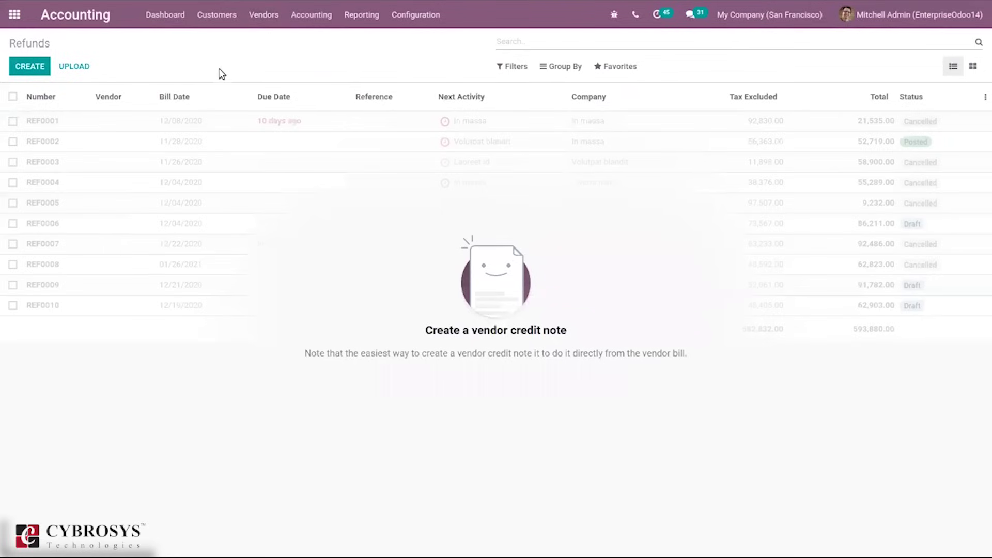
Open the vendor receipts, view the blank purchase receipt form, and return to the receipts list.
left_click(269, 16)
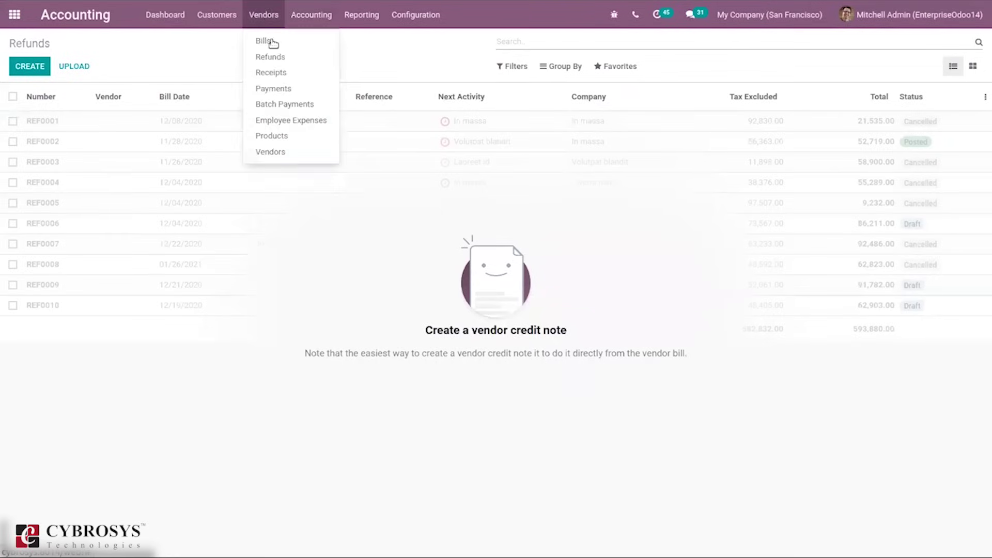
left_click(289, 76)
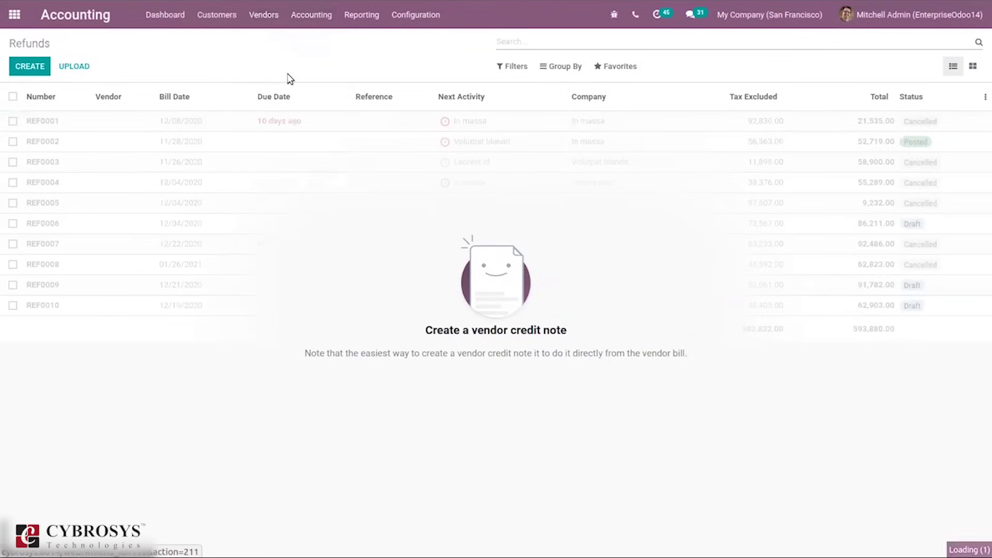
left_click(27, 71)
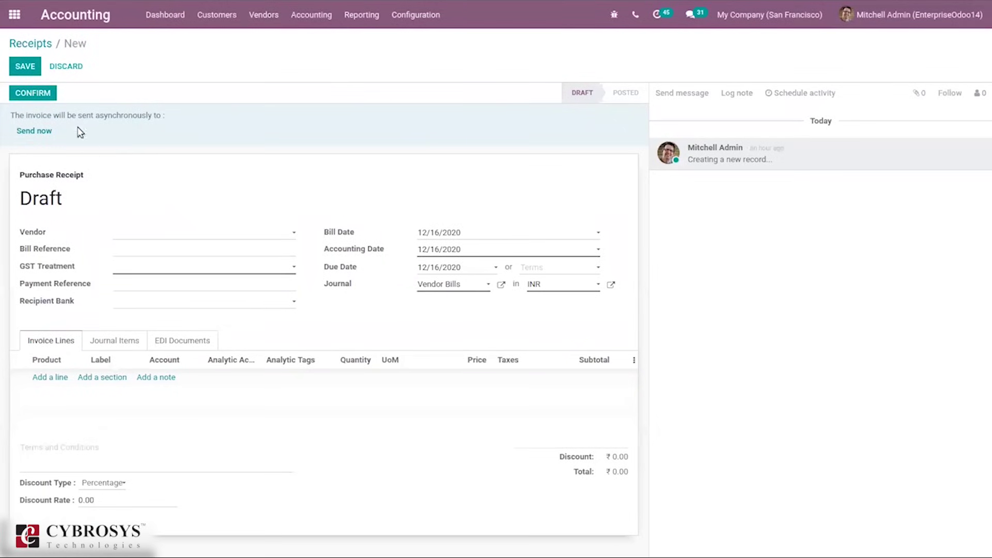
left_click(36, 41)
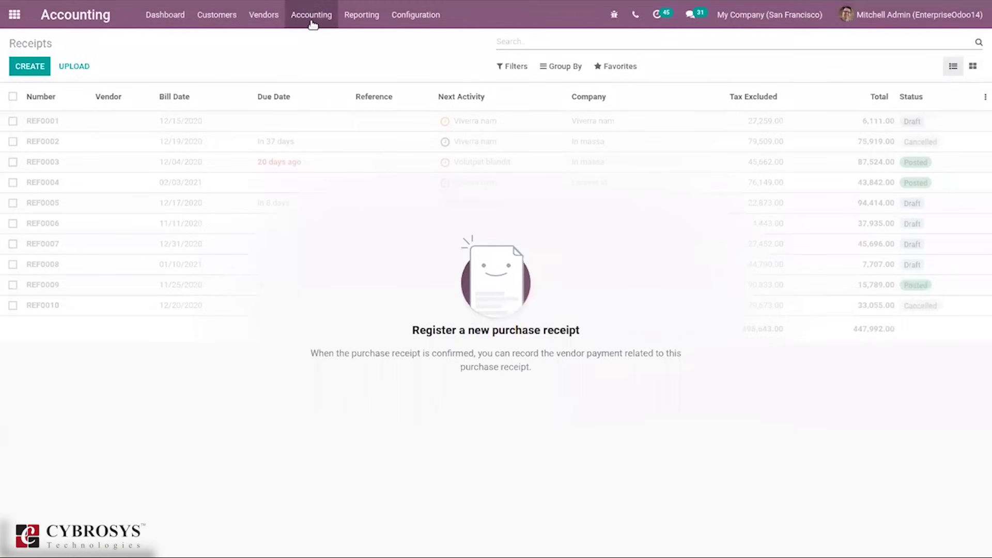
Open the vendor payments, view the blank form for a new payment, and return to the payments list.
left_click(312, 16)
left_click(264, 15)
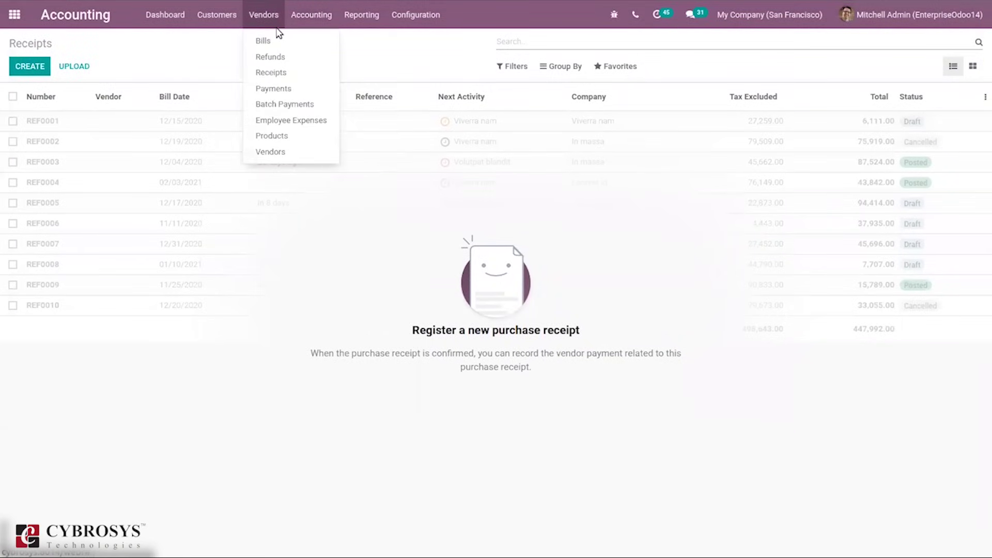
left_click(268, 90)
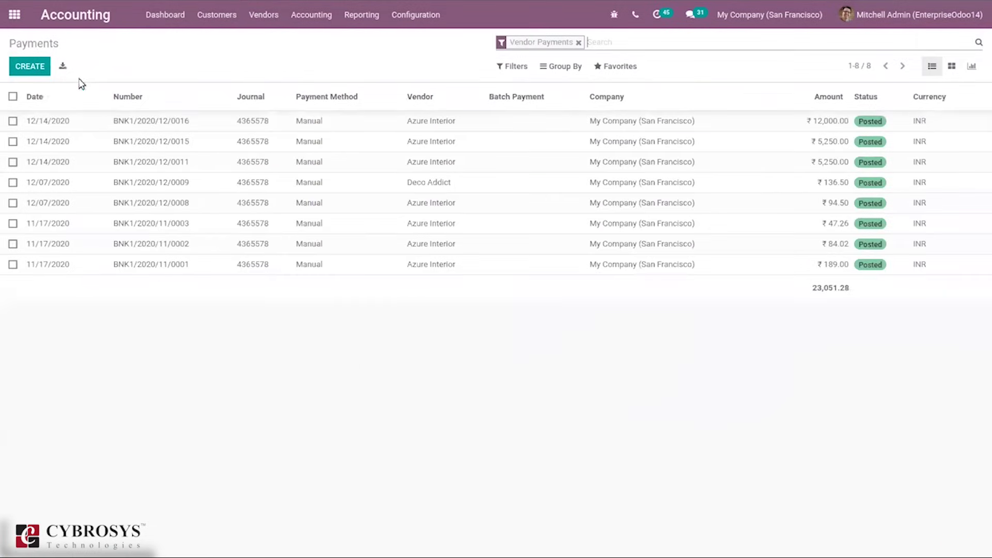
left_click(30, 72)
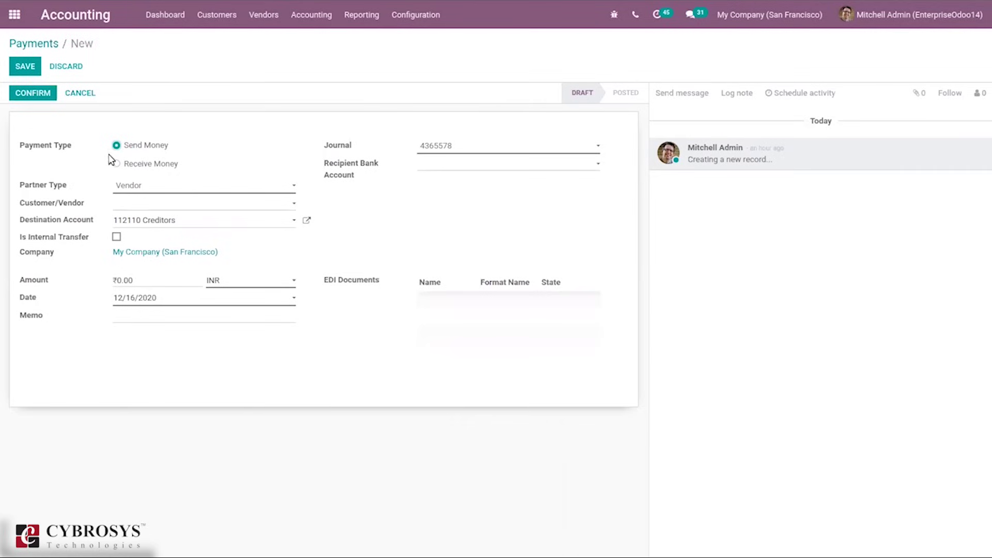
left_click(35, 44)
View the vendor batch payments list, and bring up a blank expense report form under the employee expenses.
left_click(263, 14)
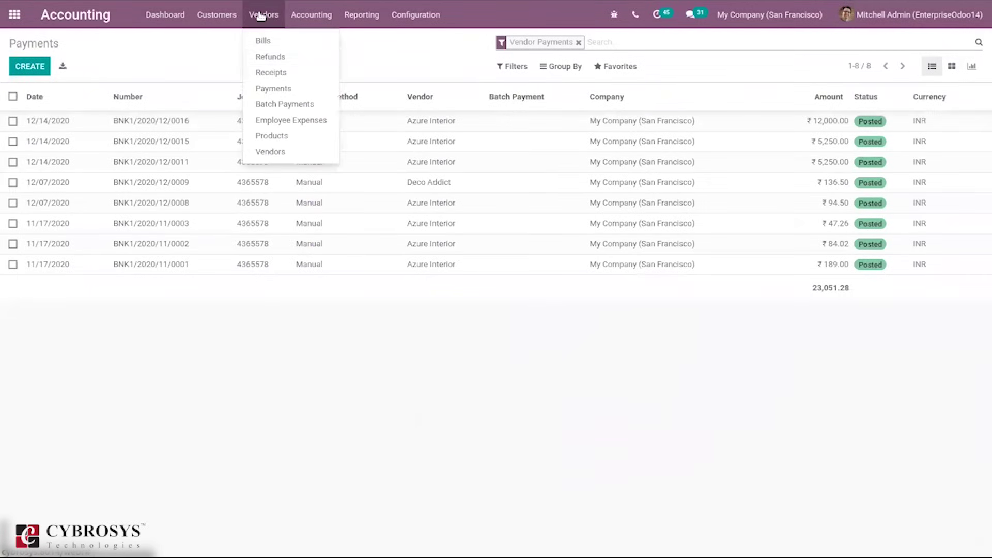
left_click(308, 106)
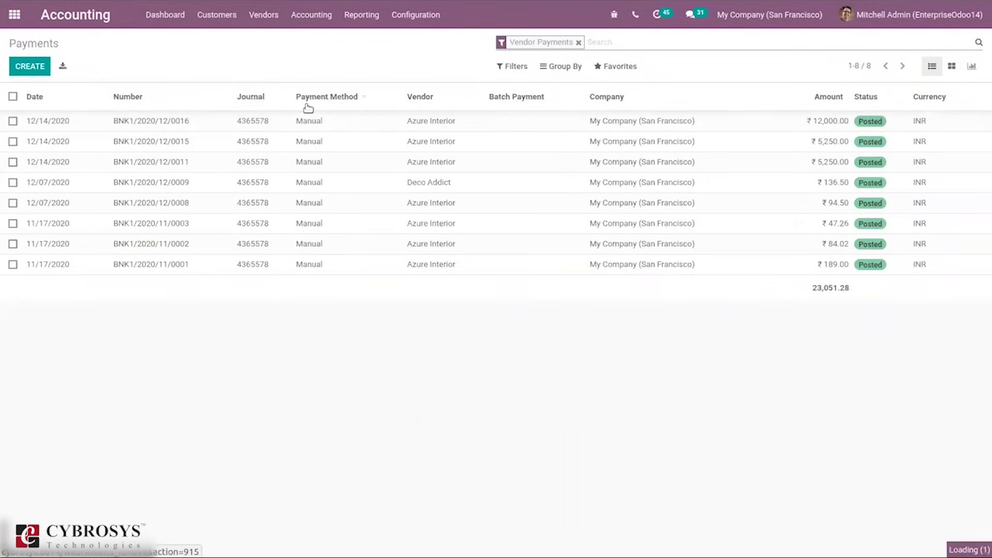
left_click(252, 15)
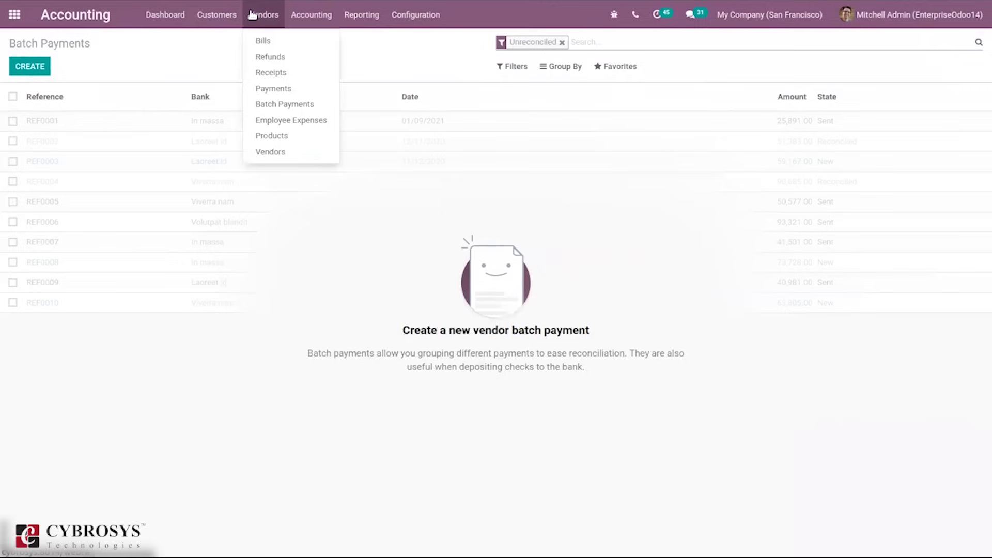
left_click(305, 126)
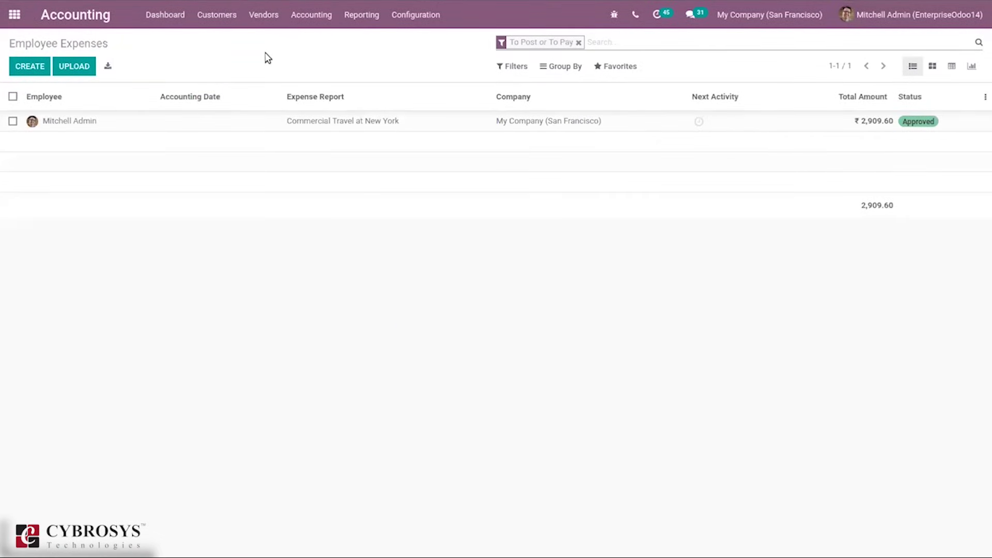
left_click(29, 72)
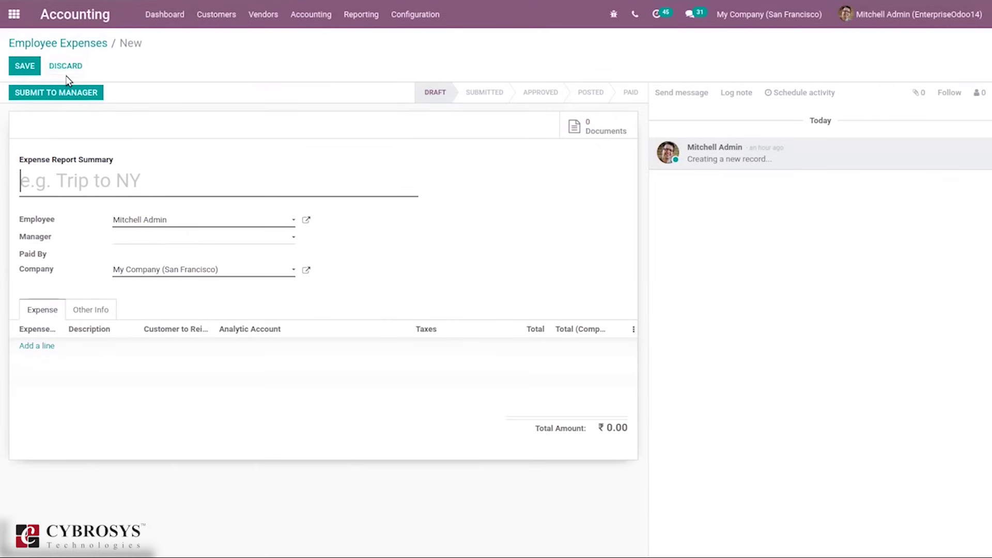
Leave the blank expense report form, and view the vendor products list and the Vendors contact list.
left_click(58, 47)
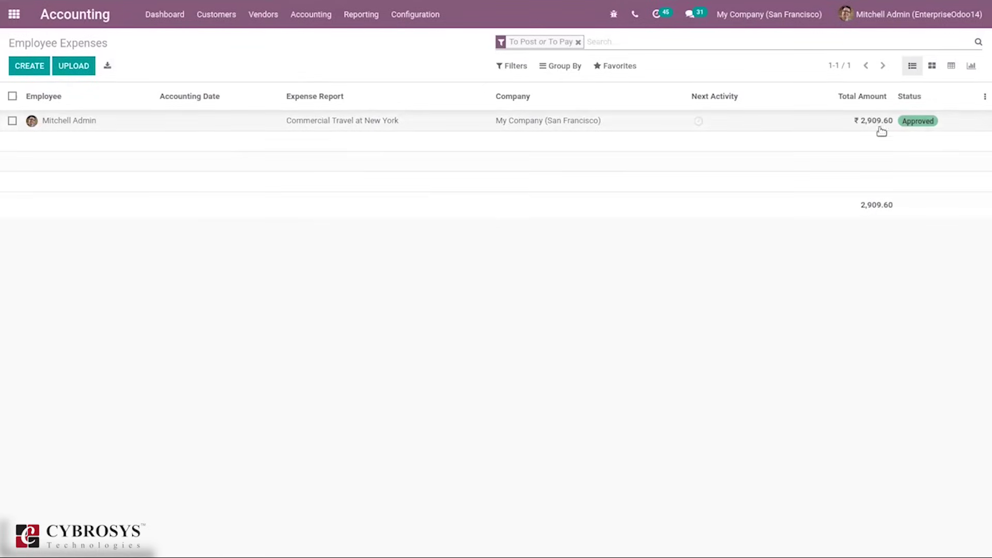
left_click(264, 18)
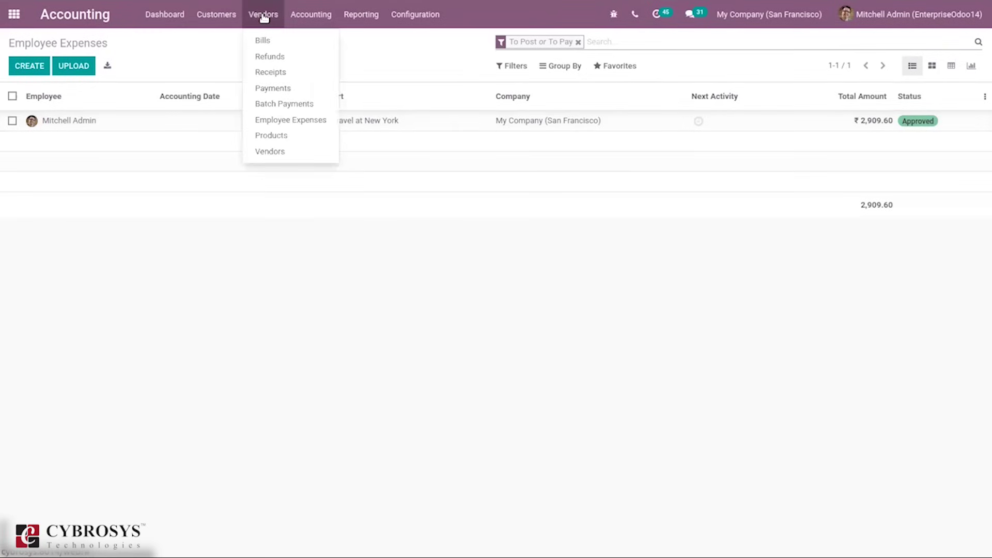
left_click(271, 136)
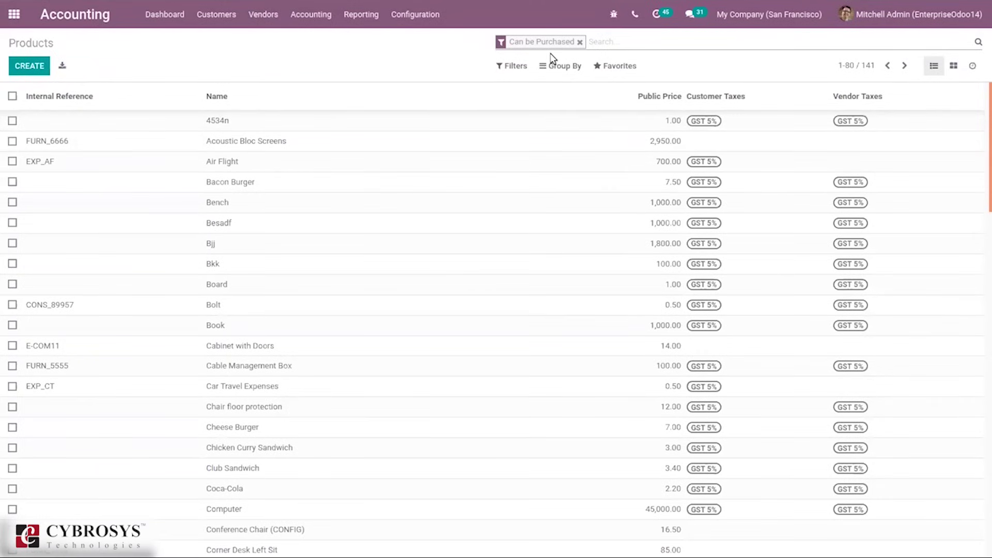
left_click(254, 17)
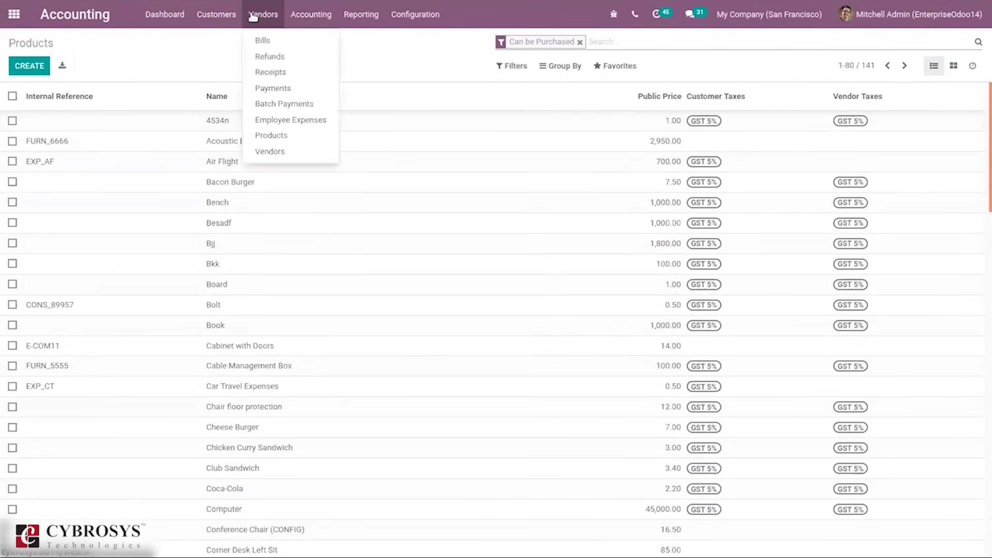
left_click(284, 160)
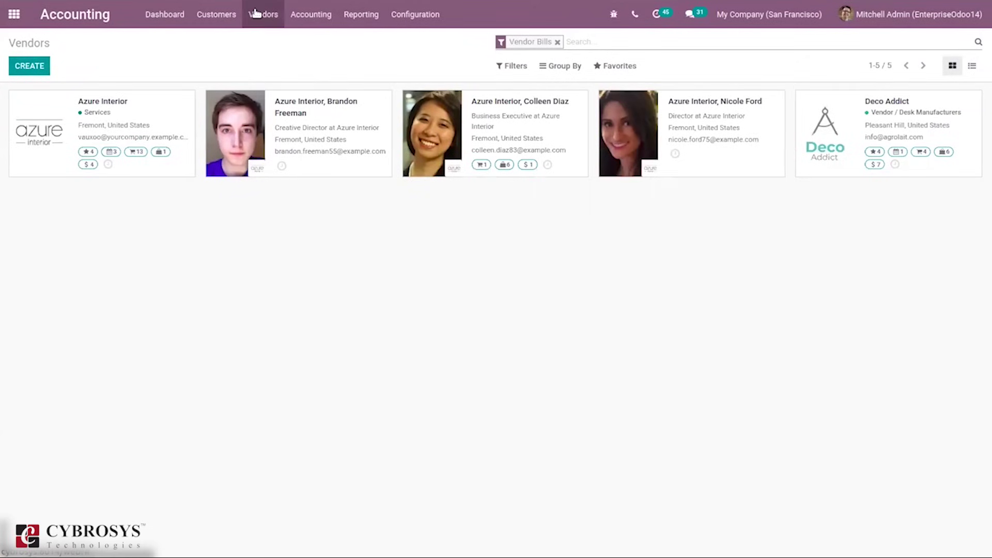
View the Journal Entries, inspect the 4,500.00 draft entry with reference Computer (5/5), and return to the entries list.
left_click(323, 16)
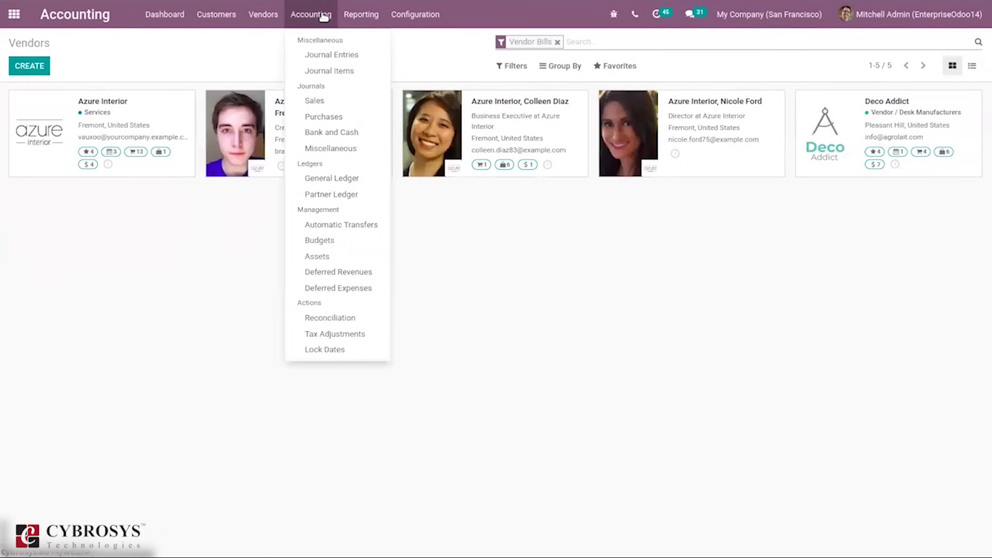
left_click(352, 55)
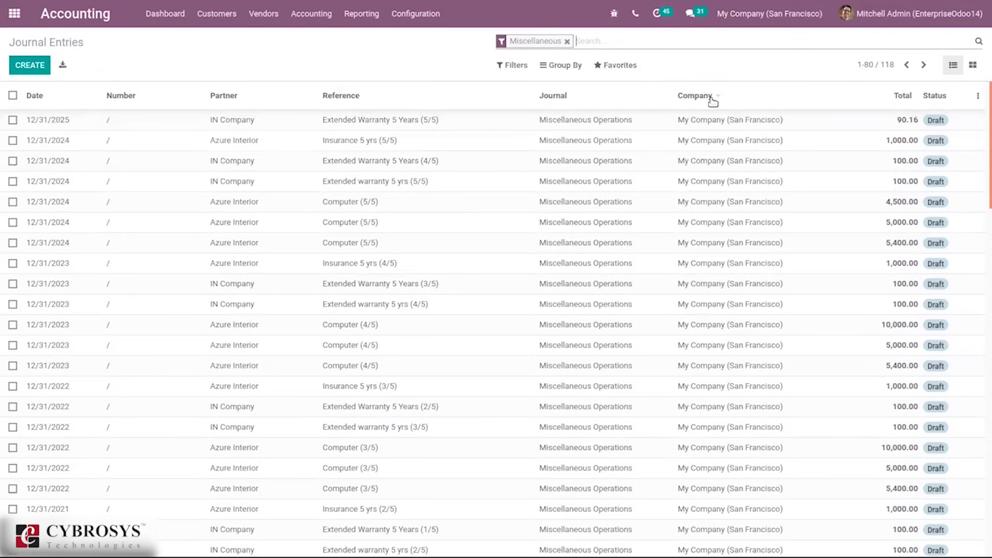
mouse_move(713, 101)
left_click(412, 203)
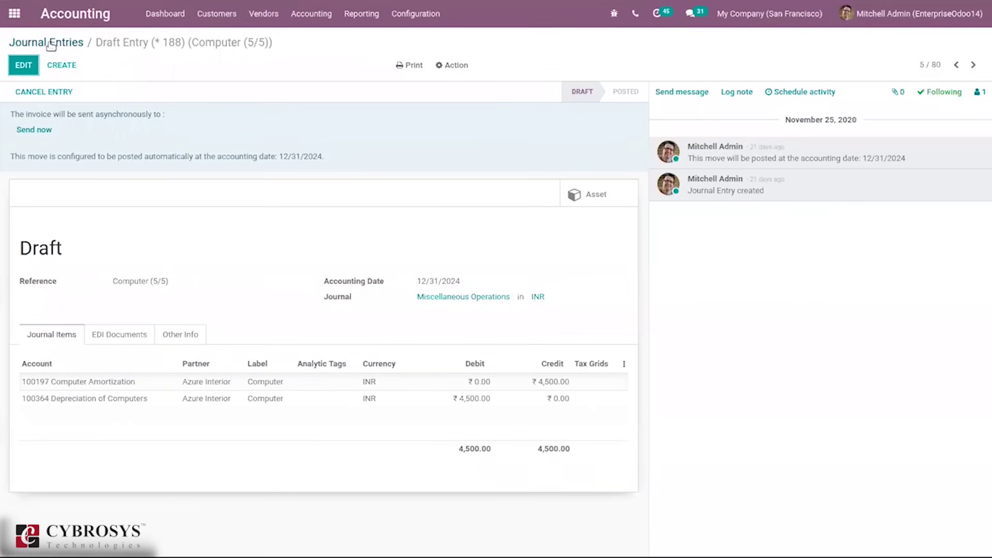
left_click(52, 46)
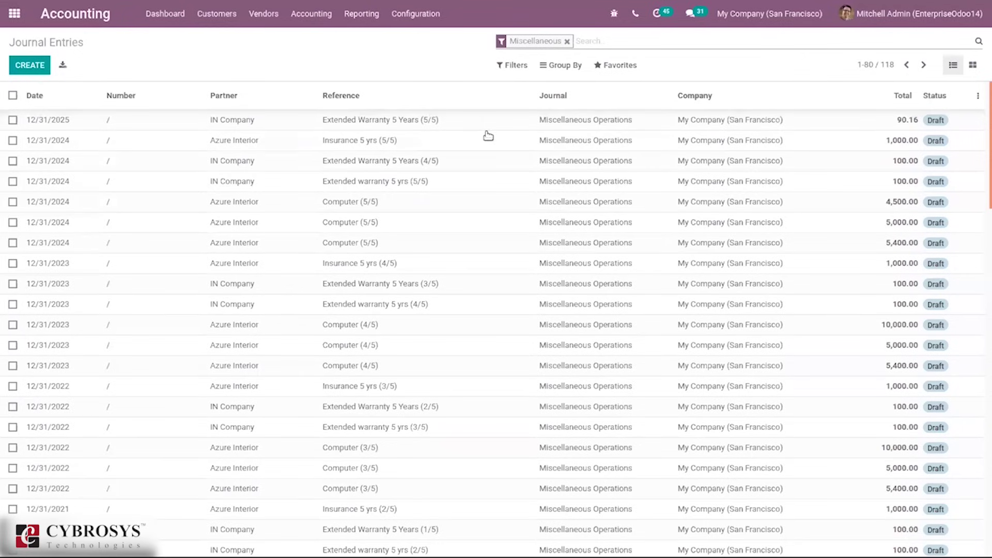
scroll(984, 244, "down", 10)
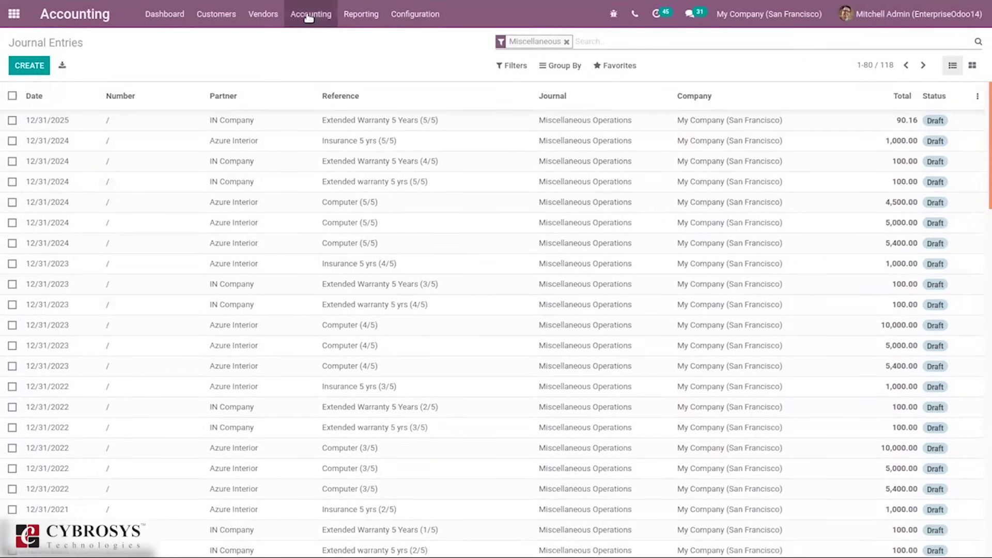
View the Journal Items, inspect the first Local Sales item of INV/2020/12/0017, and return to the items list.
left_click(309, 16)
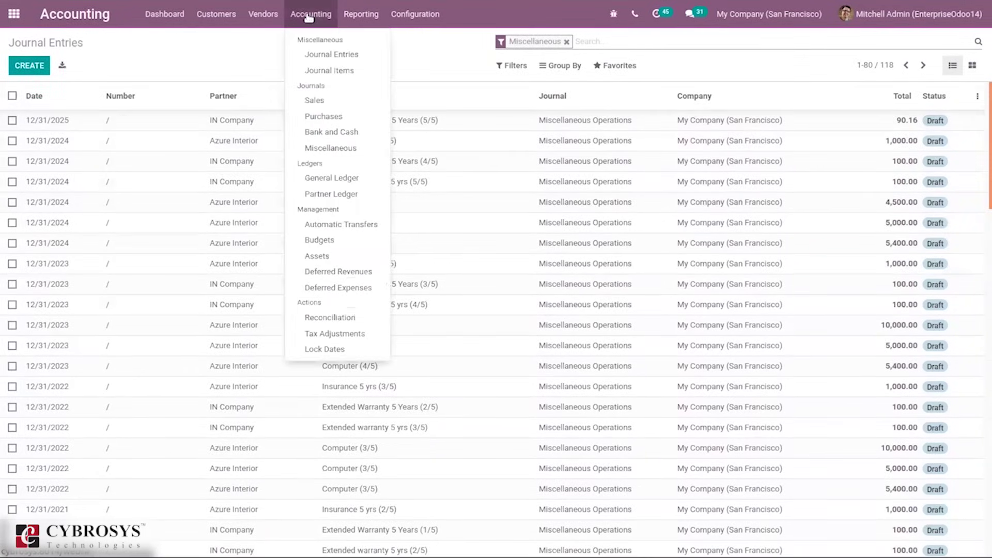
left_click(339, 72)
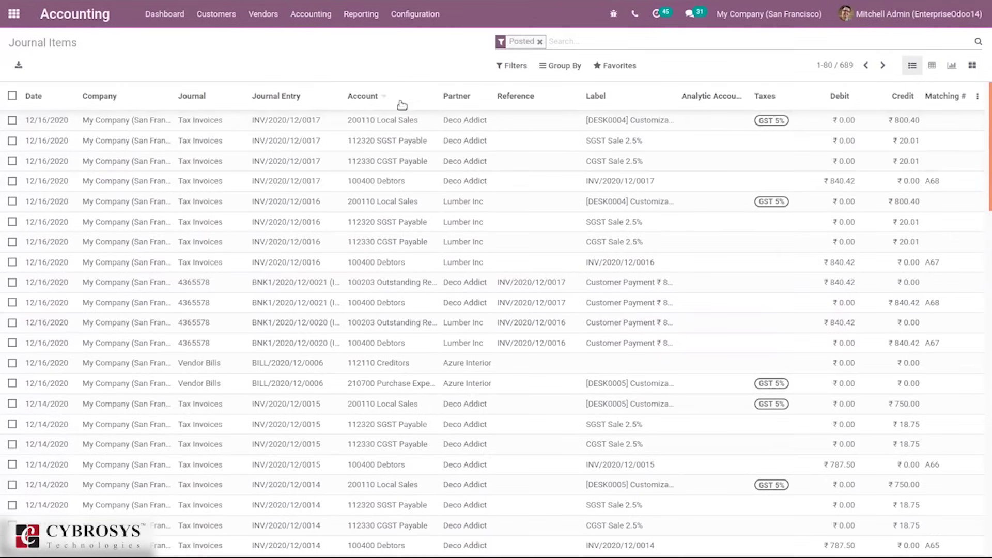
mouse_move(745, 103)
left_click_drag(983, 146, 983, 104)
left_click(182, 121)
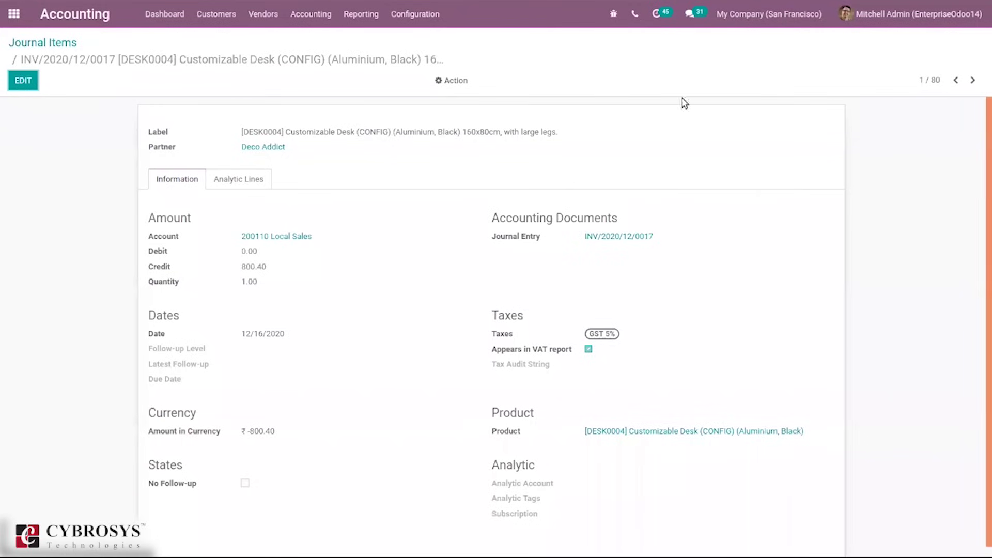
left_click(44, 41)
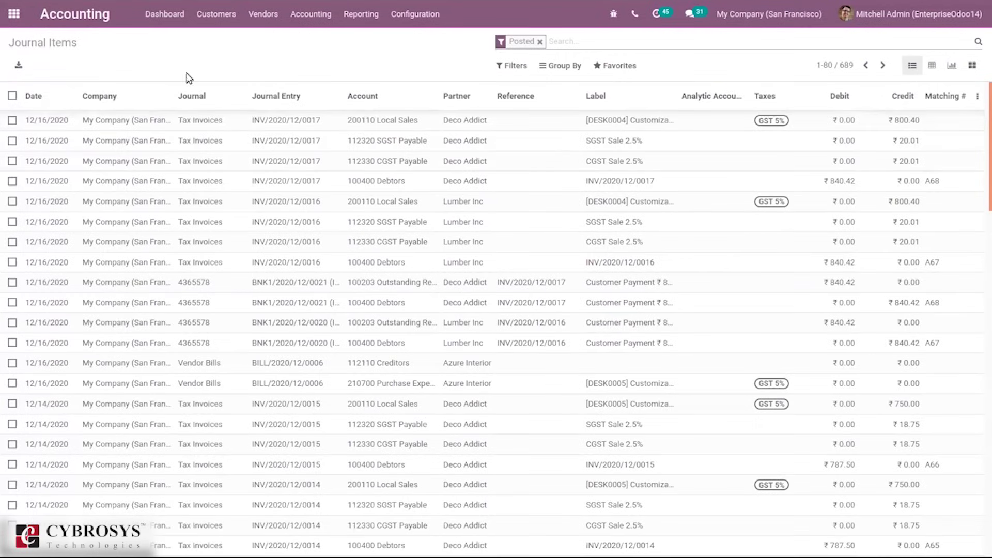
View the entries of the Sales journal and those of the Purchases journal.
left_click(310, 14)
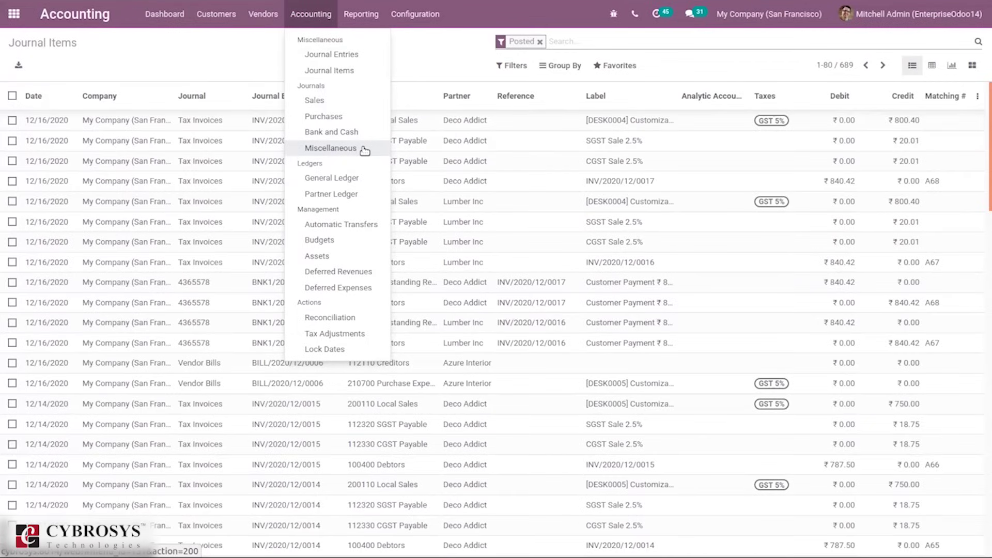
left_click(327, 101)
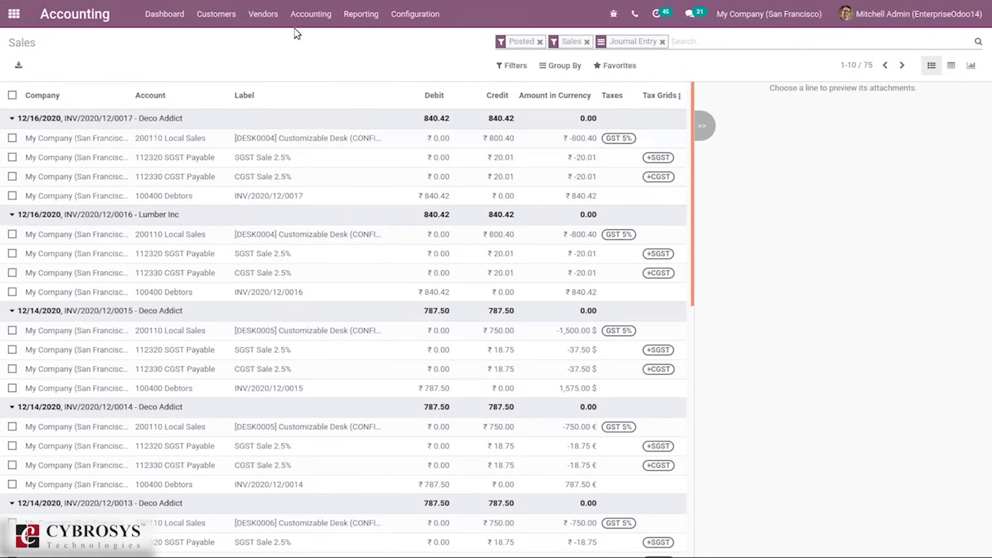
left_click(311, 14)
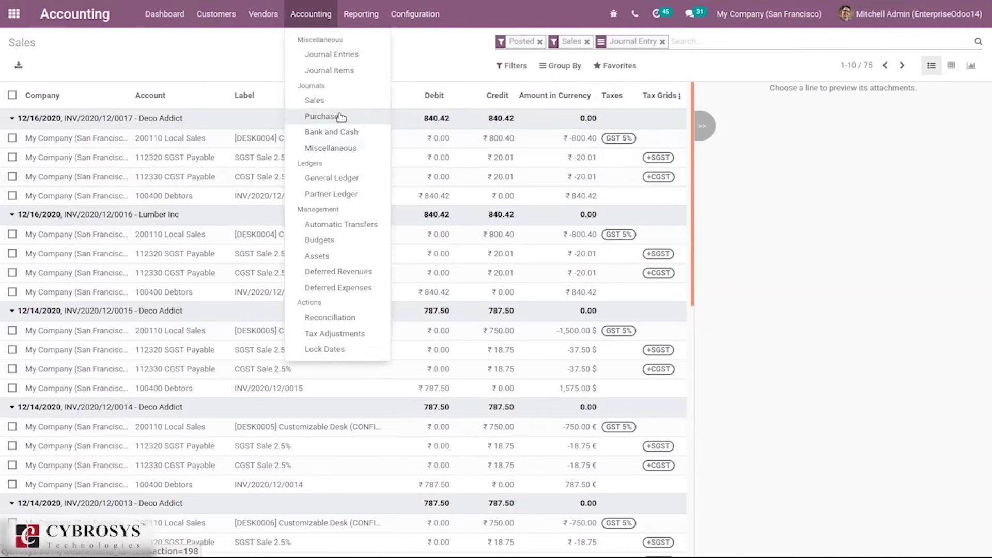
left_click(337, 117)
View the account balances in the General Ledger and the partner balances in the Partner Ledger.
left_click(310, 15)
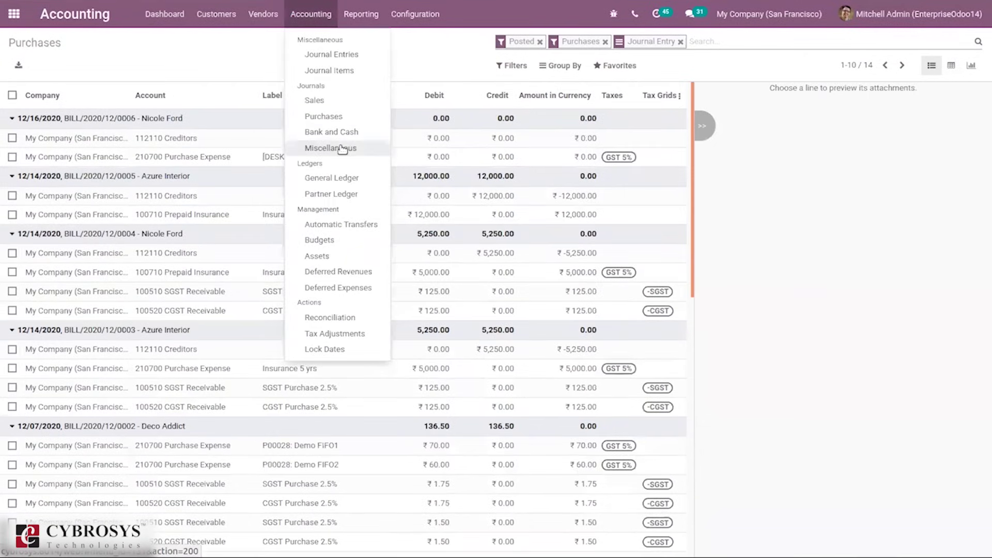
left_click(335, 176)
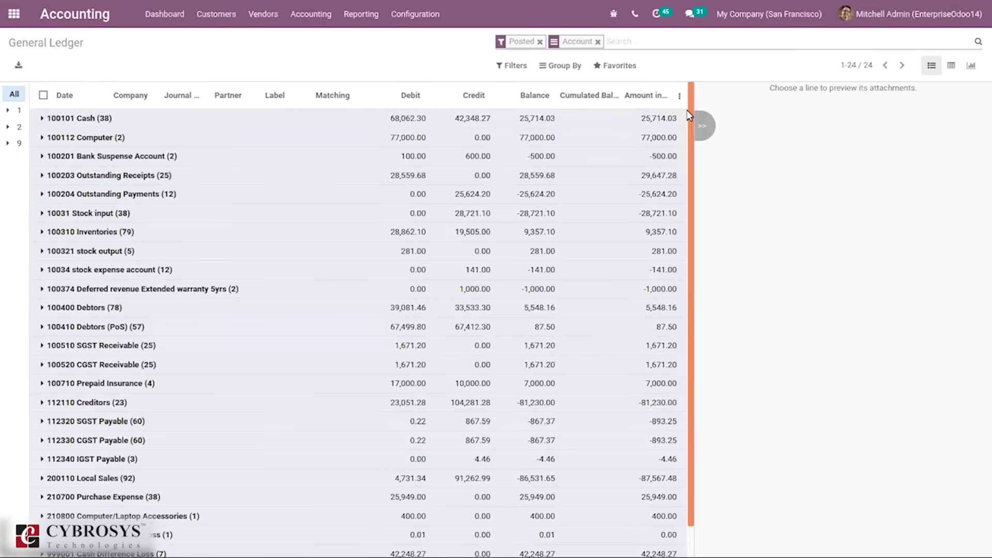
scroll(672, 262, "down", 1)
scroll(671, 139, "up", 1)
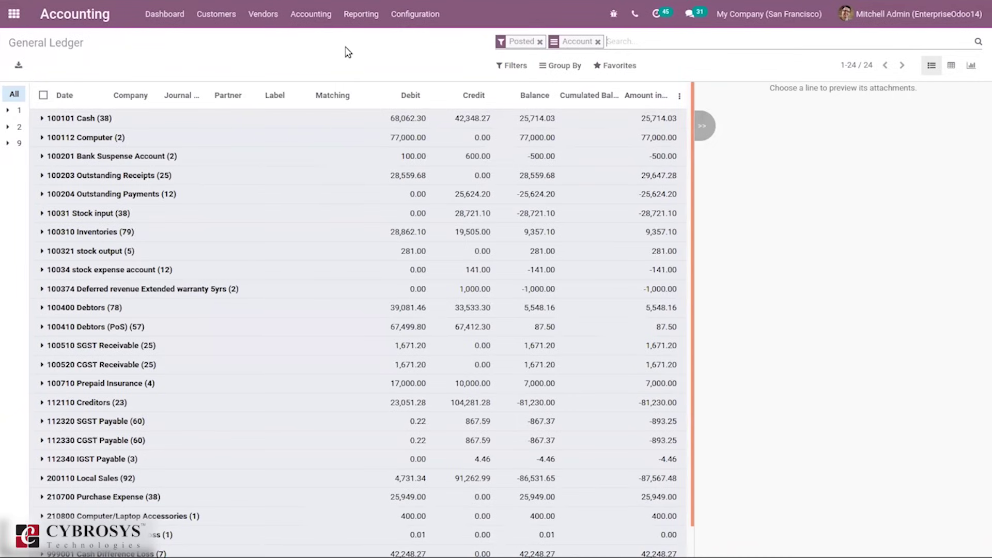
left_click(303, 15)
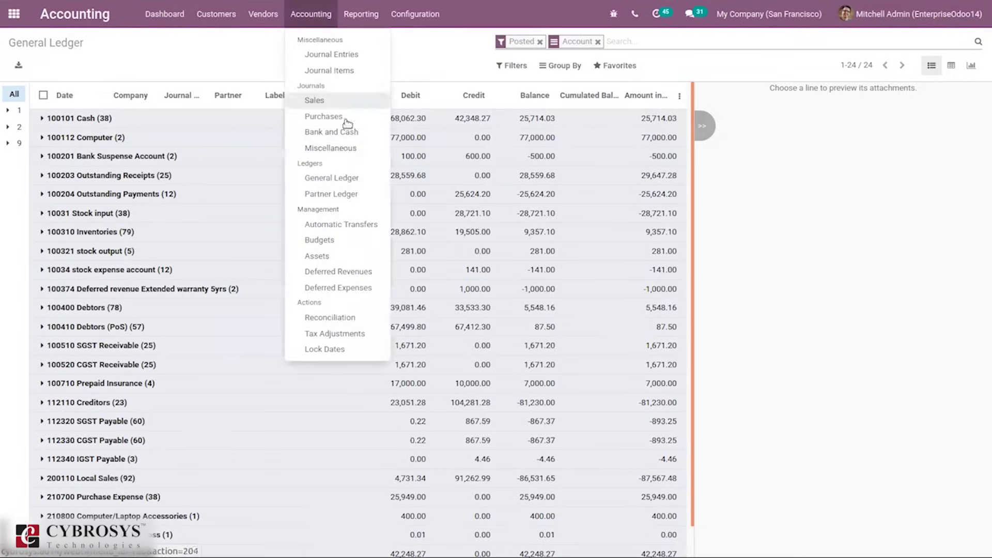
left_click(348, 196)
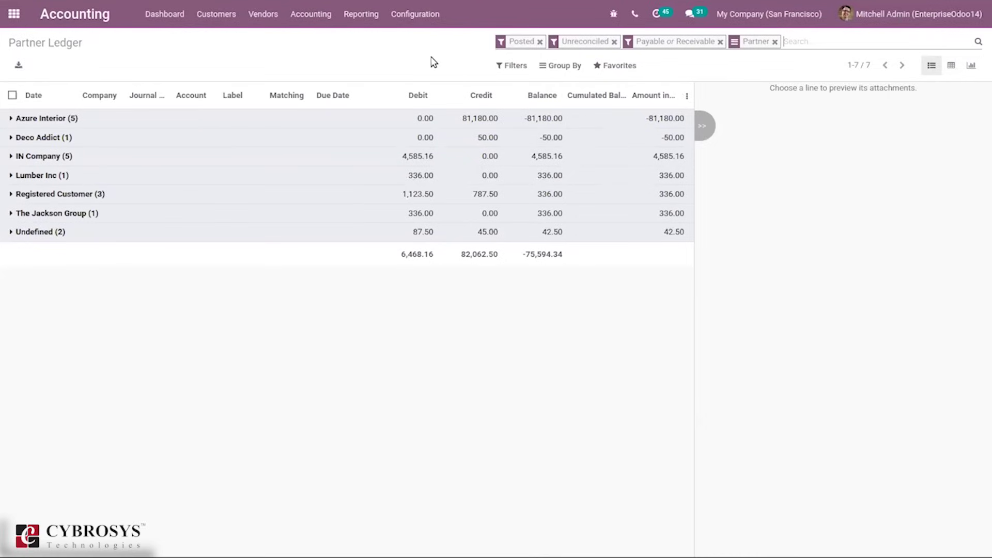
Start a blank automatic transfer, view its Frequency options, and return to the Automatic Transfers list without saving.
left_click(374, 21)
left_click(321, 16)
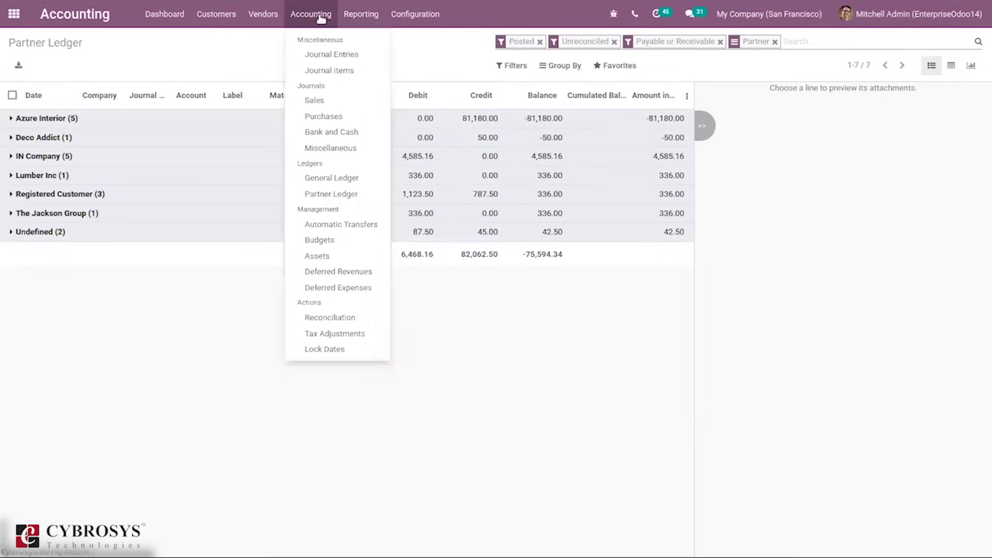
left_click(357, 224)
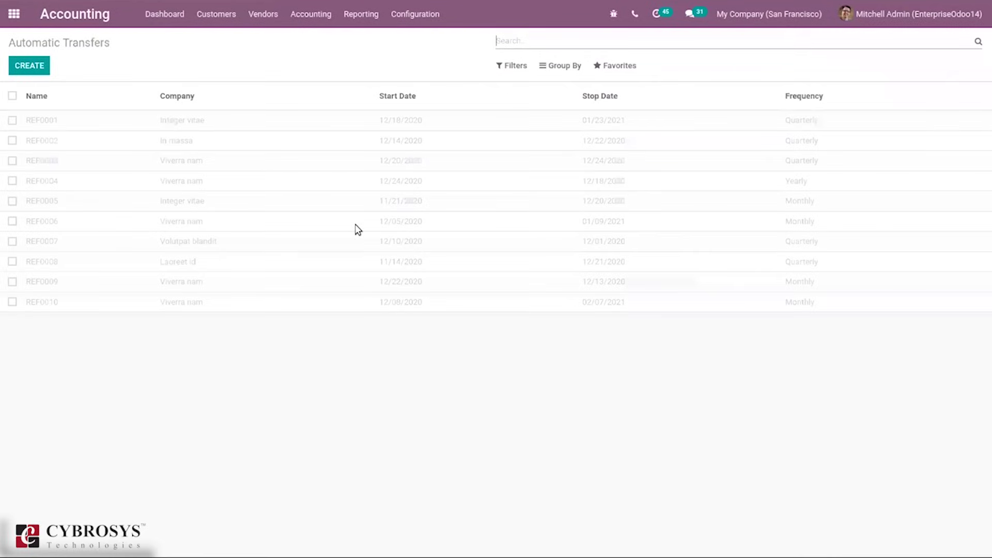
left_click(30, 65)
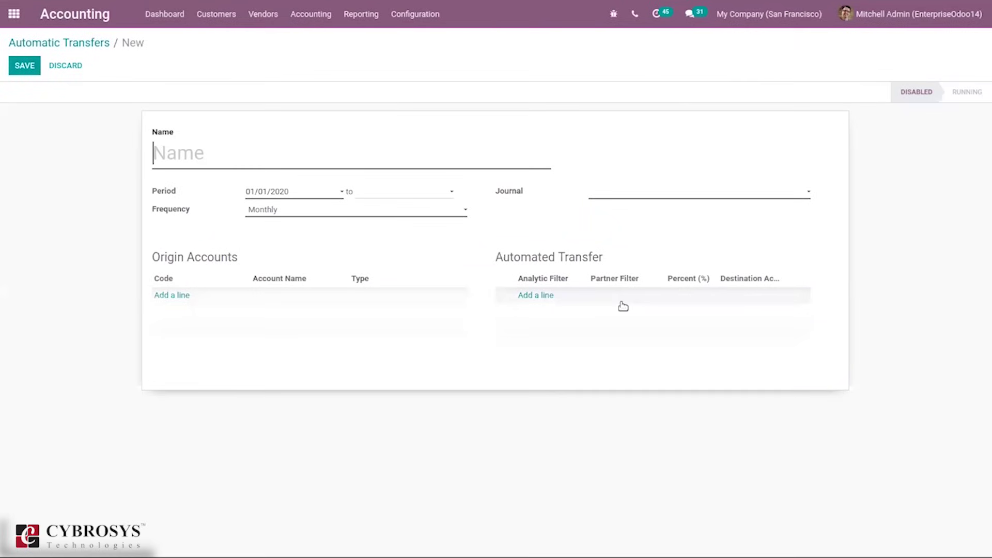
left_click(404, 217)
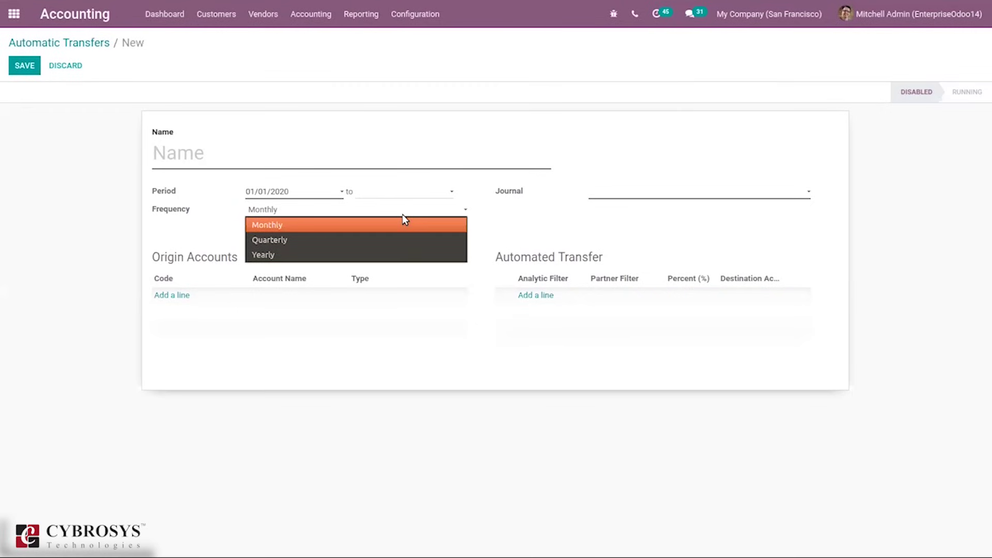
left_click(623, 200)
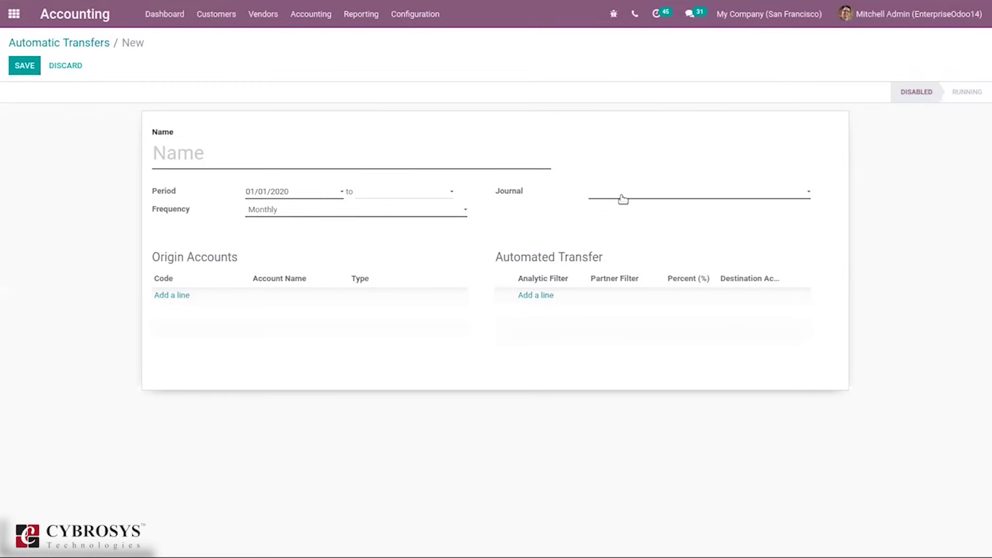
left_click(54, 46)
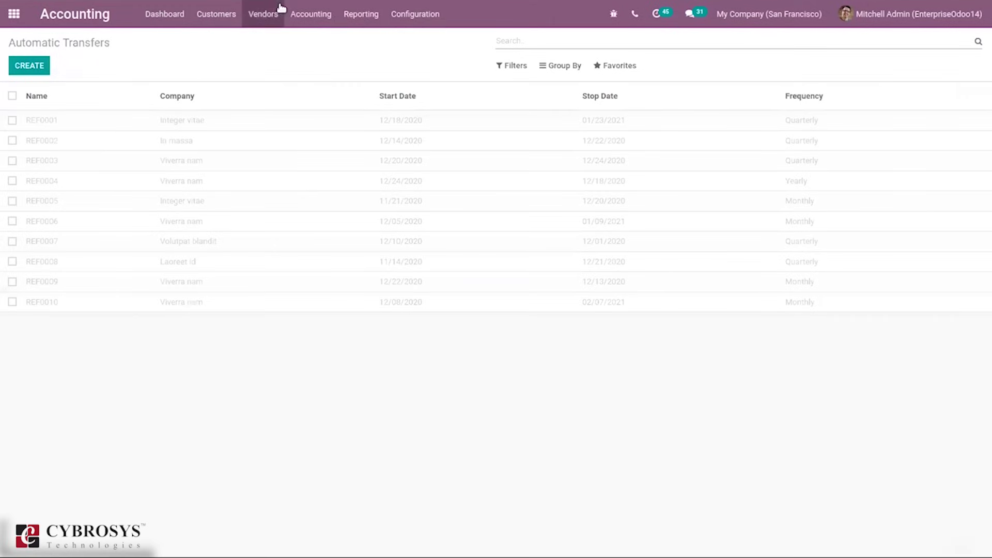
View the blank Tax Adjustments form with its report line, amount and account fields, and cancel it.
left_click(330, 17)
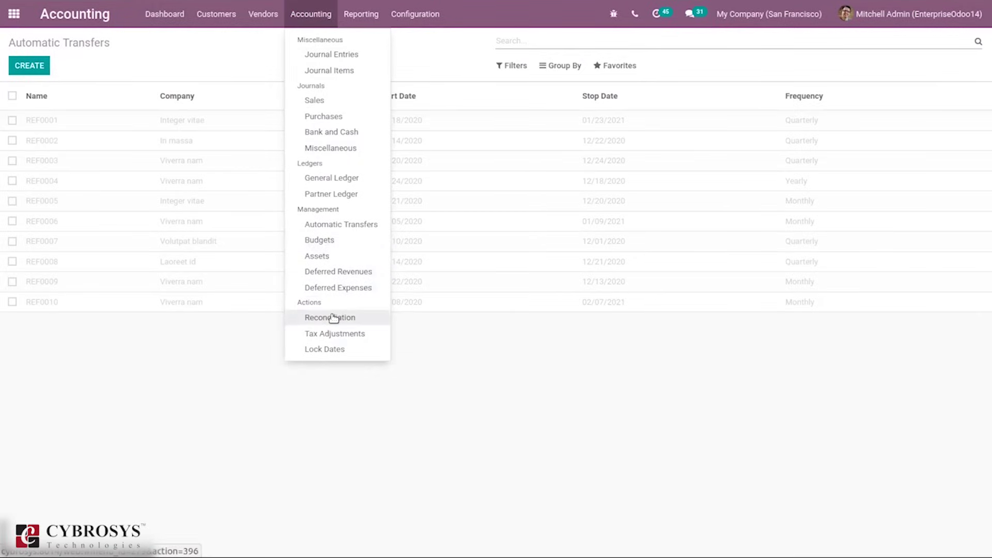
left_click(349, 336)
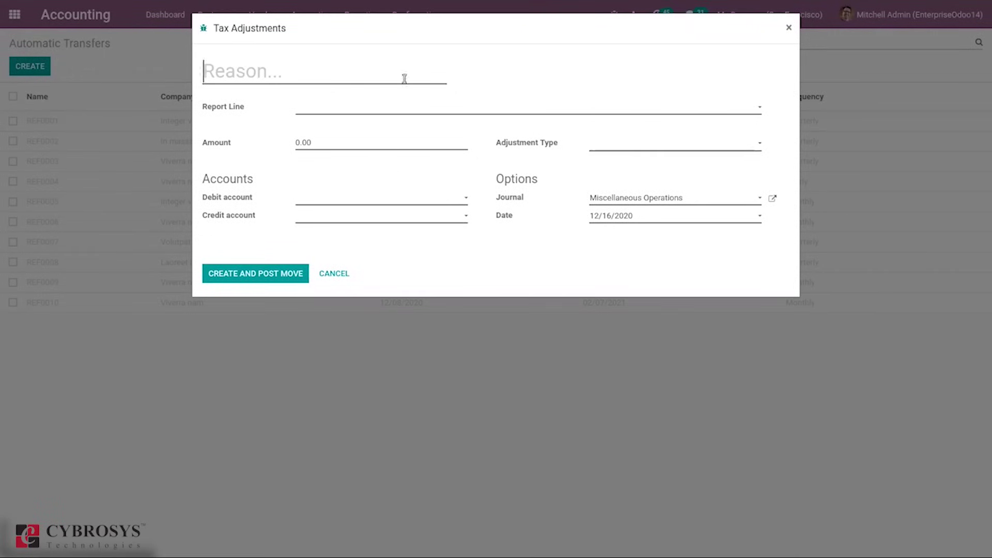
left_click(349, 110)
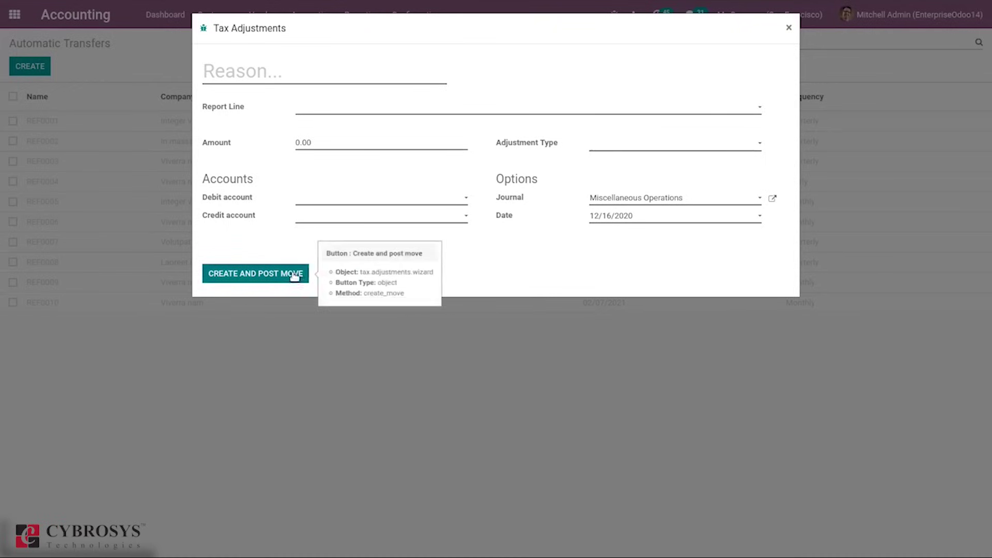
left_click(346, 270)
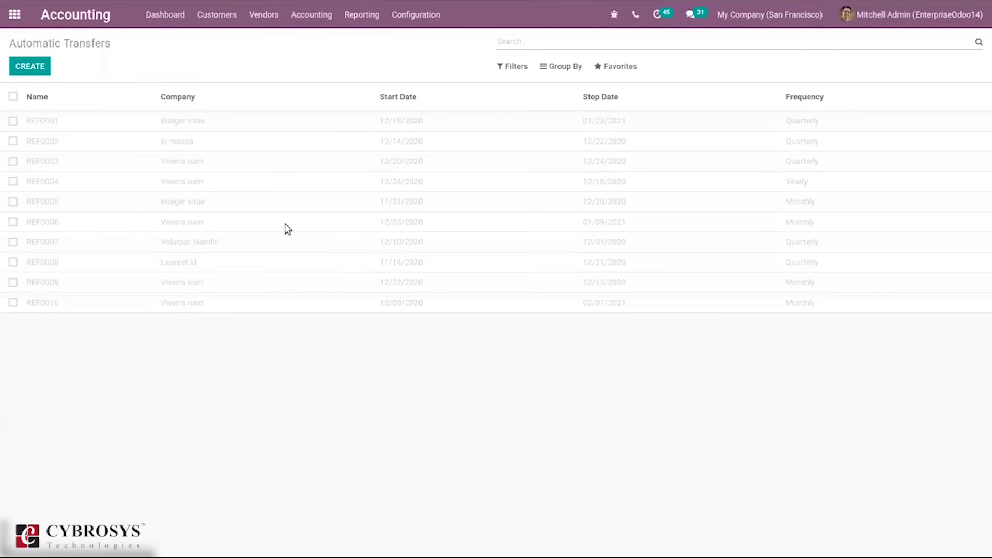
Bring up the lock dates for the fiscal period, and view the non-advisers, all users and tax lock date fields.
left_click(329, 25)
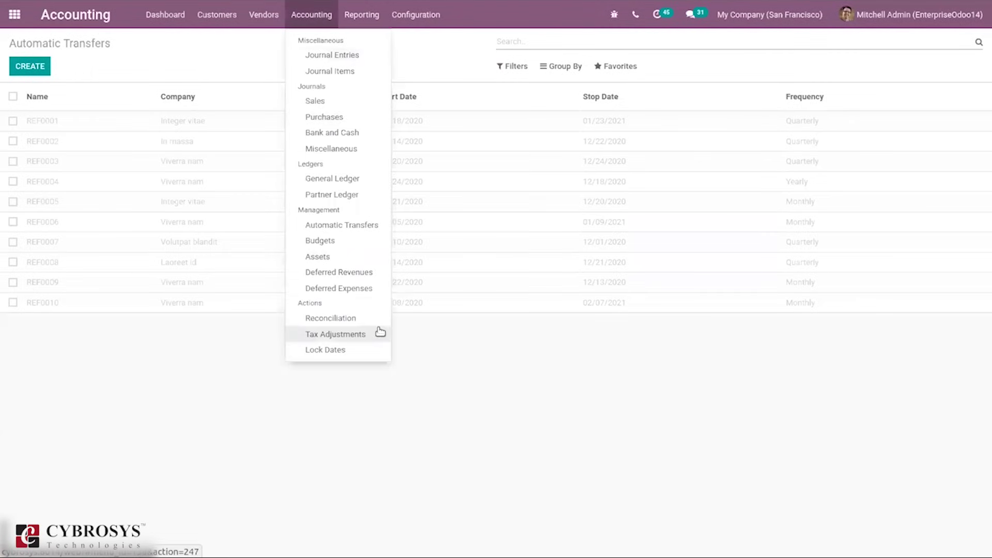
left_click(331, 350)
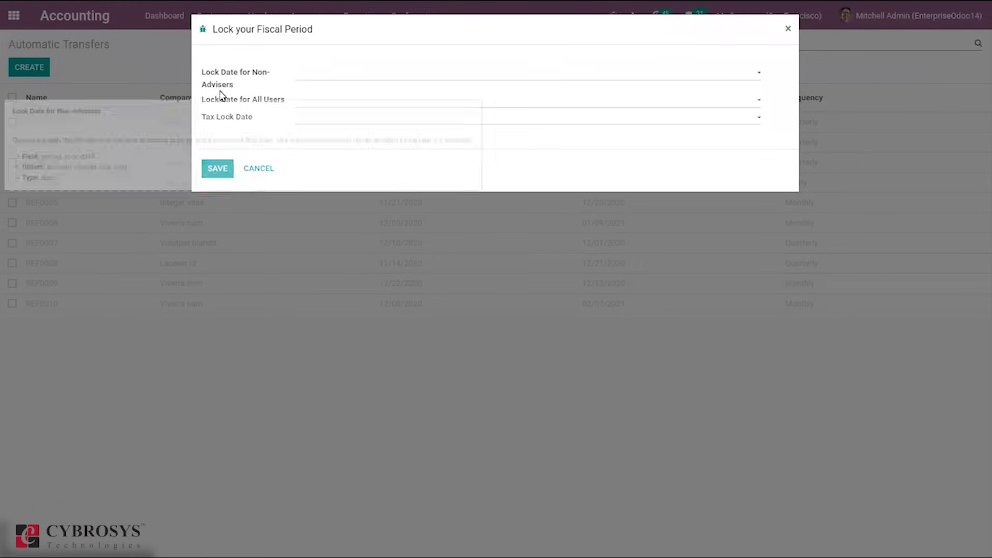
mouse_move(277, 102)
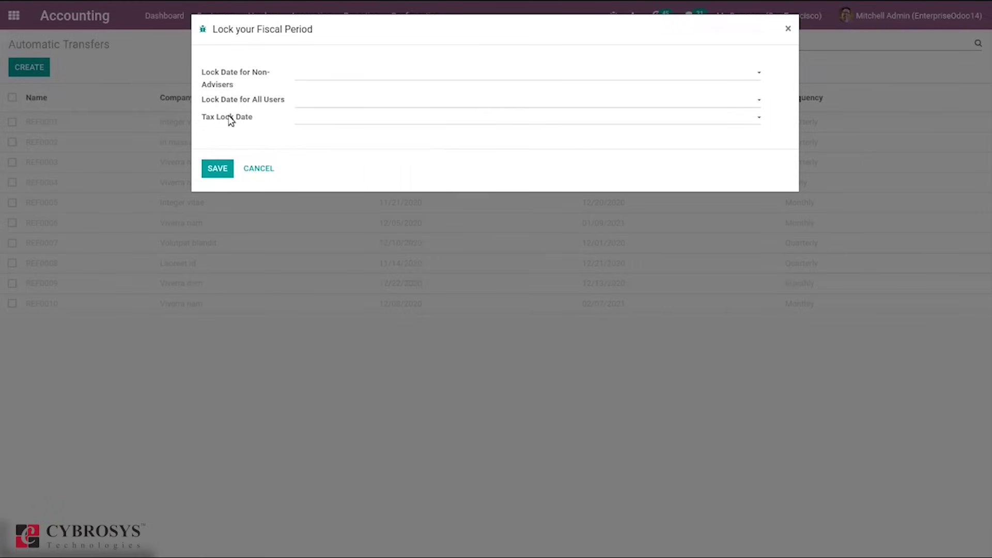
Close the fiscal period lock dates without saving and bring up the Profit and Loss report.
left_click(260, 166)
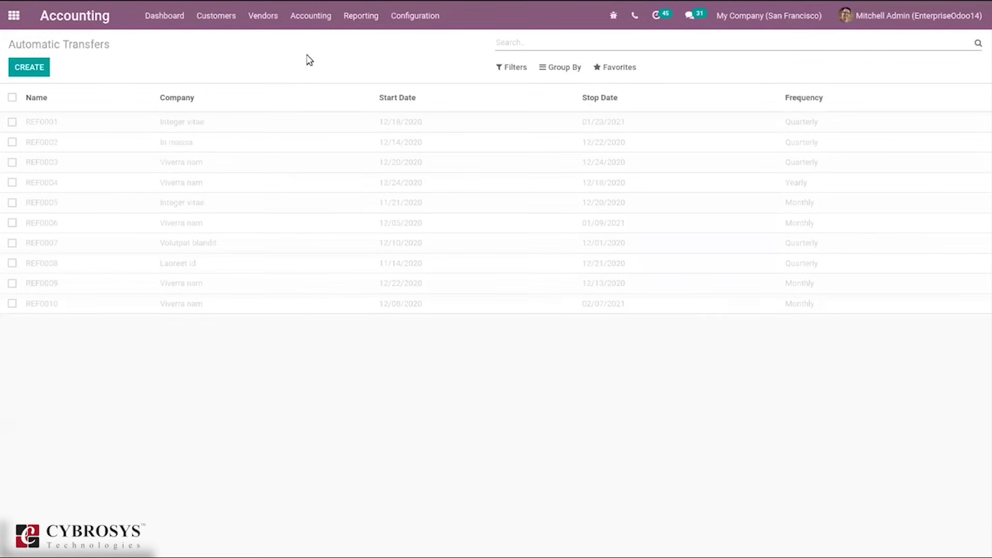
left_click(314, 17)
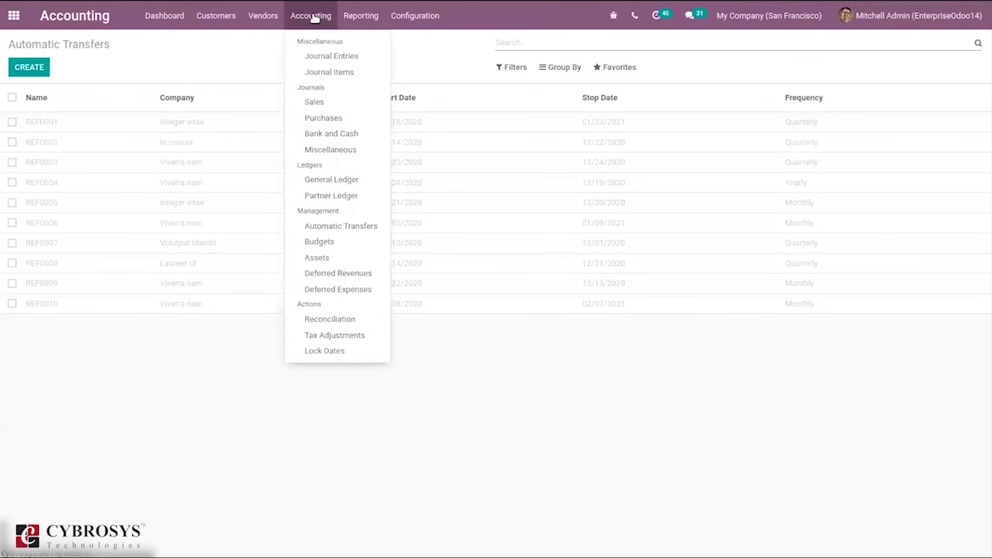
mouse_move(368, 19)
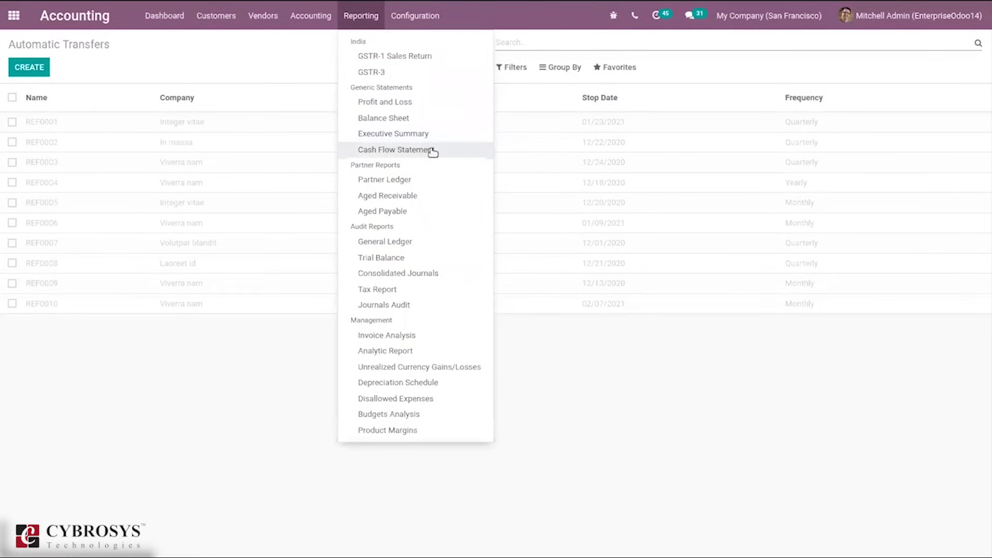
left_click(399, 103)
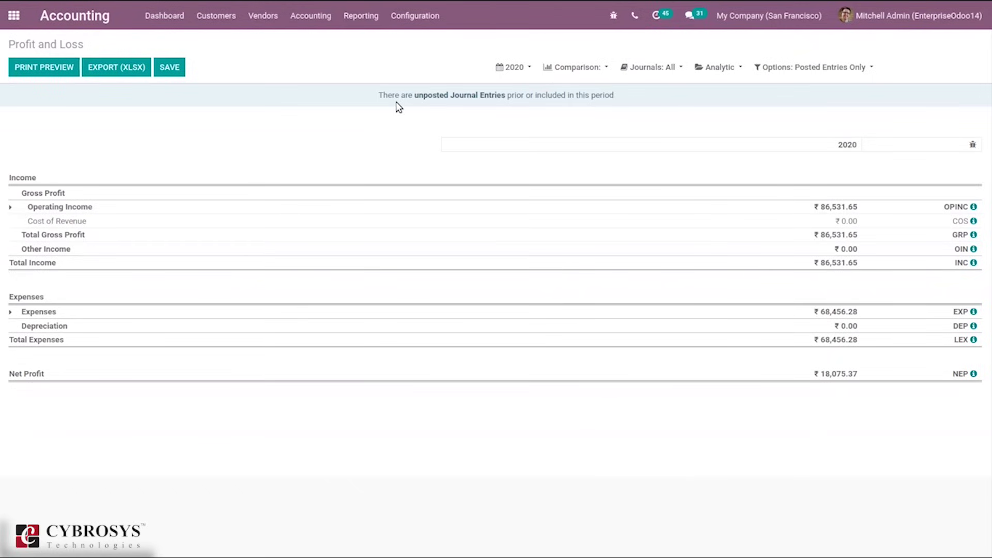
View the Profit and Loss report's date period options and the formula details behind Total Expenses.
left_click(528, 68)
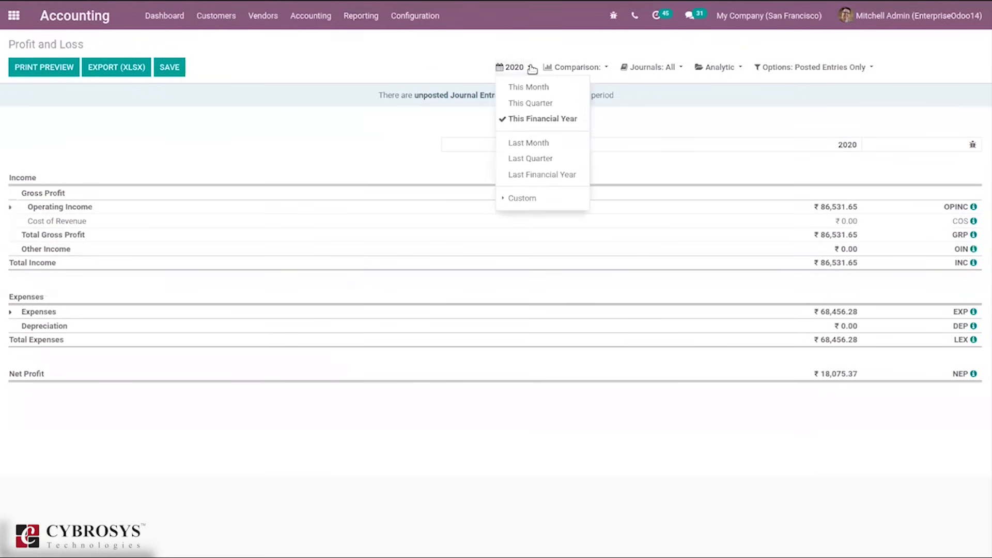
left_click(375, 134)
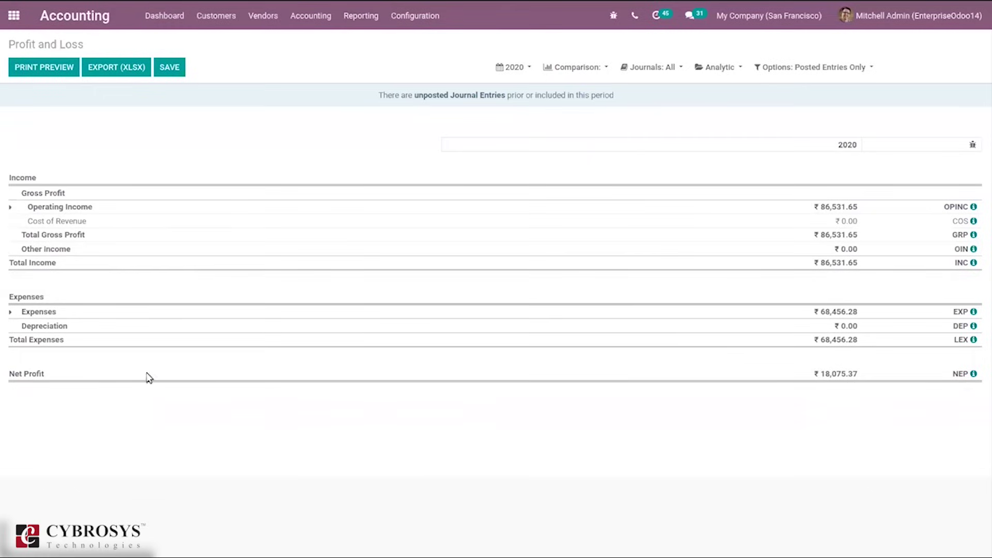
left_click(973, 341)
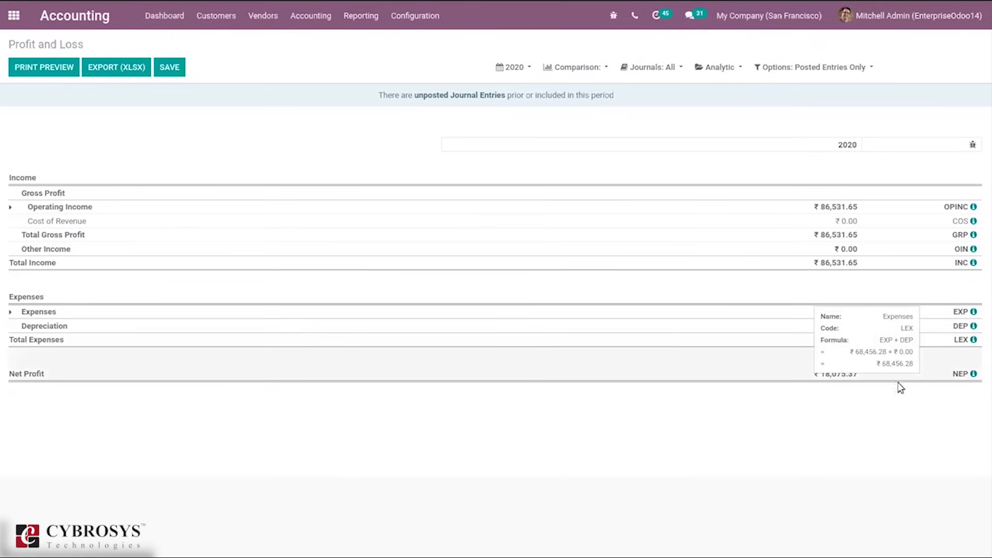
left_click(899, 437)
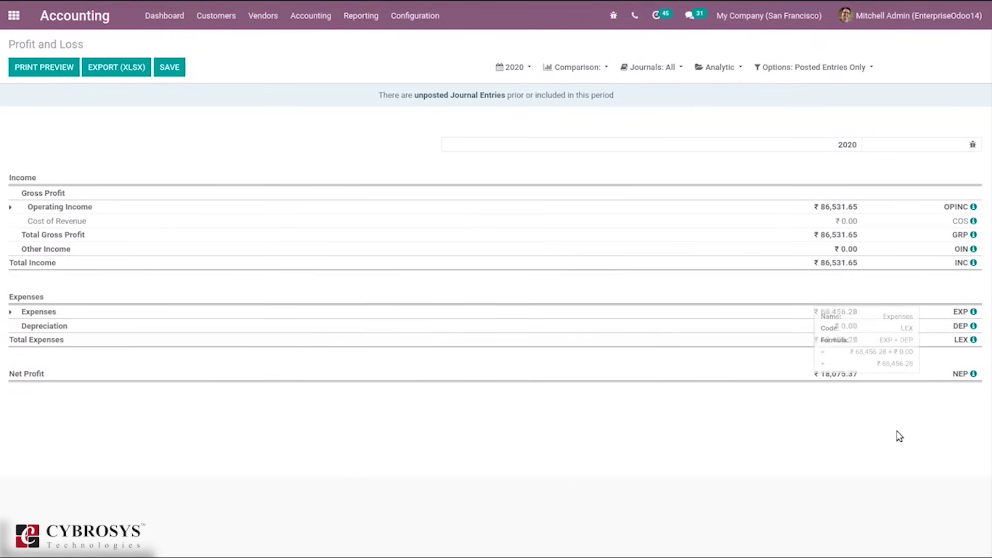
Compare the 2020 Profit and Loss figures with the previous period, 2019.
left_click(566, 70)
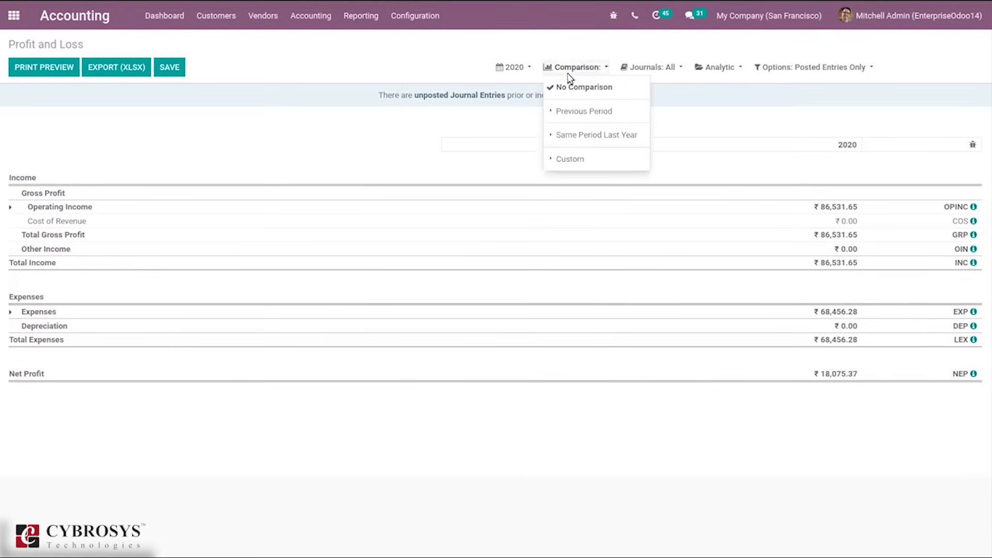
left_click(581, 112)
left_click(566, 175)
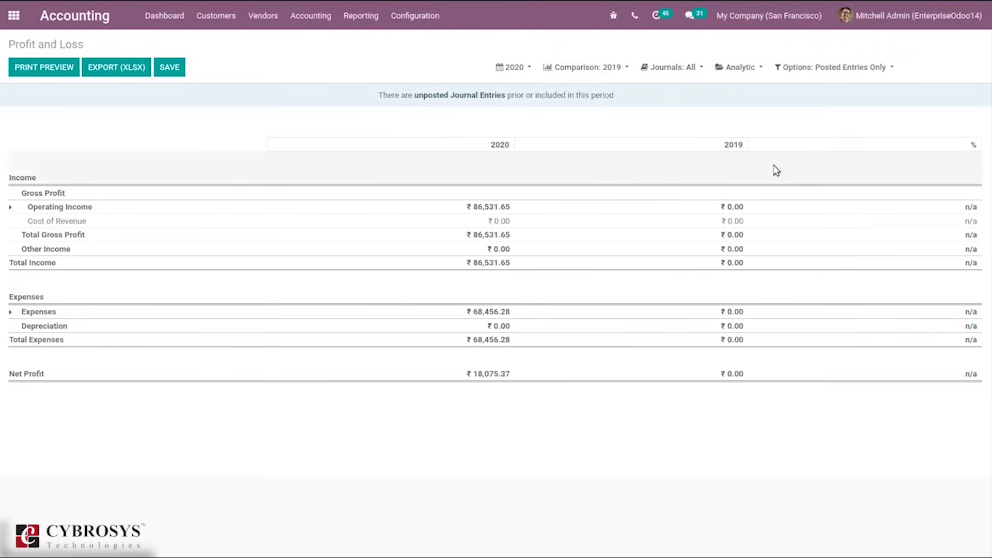
View the available date periods and the journals that can filter the Profit and Loss report, leaving both filters as they are.
left_click(514, 68)
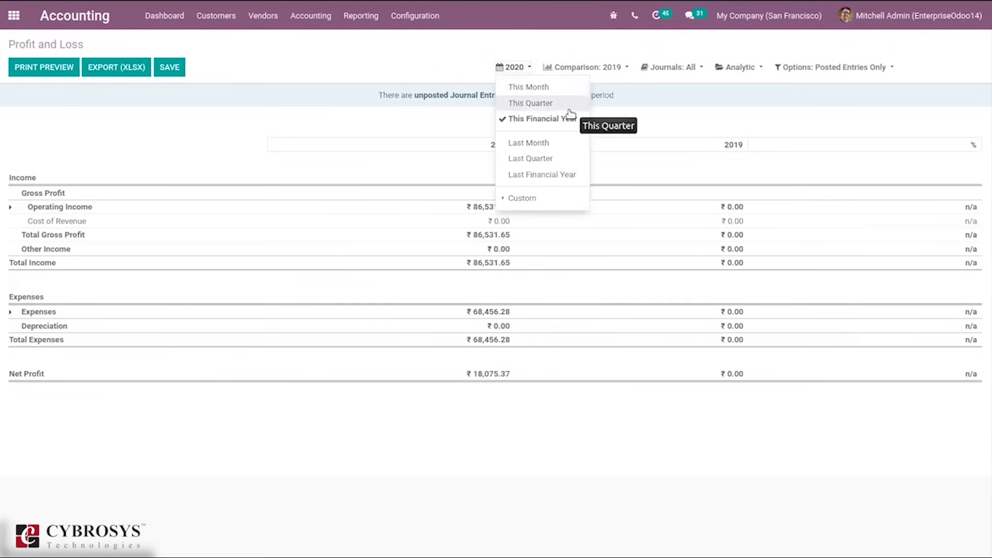
left_click(698, 127)
left_click(658, 68)
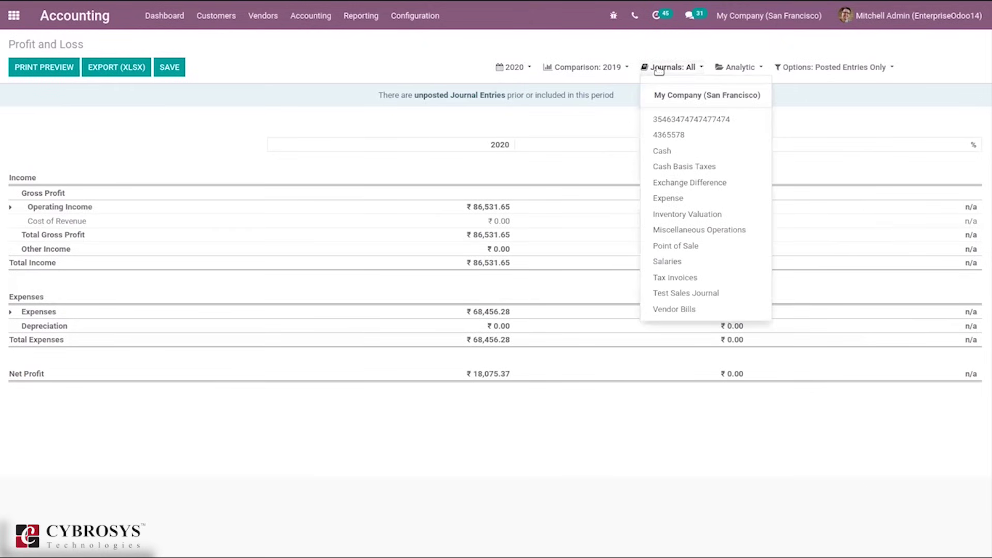
left_click(825, 108)
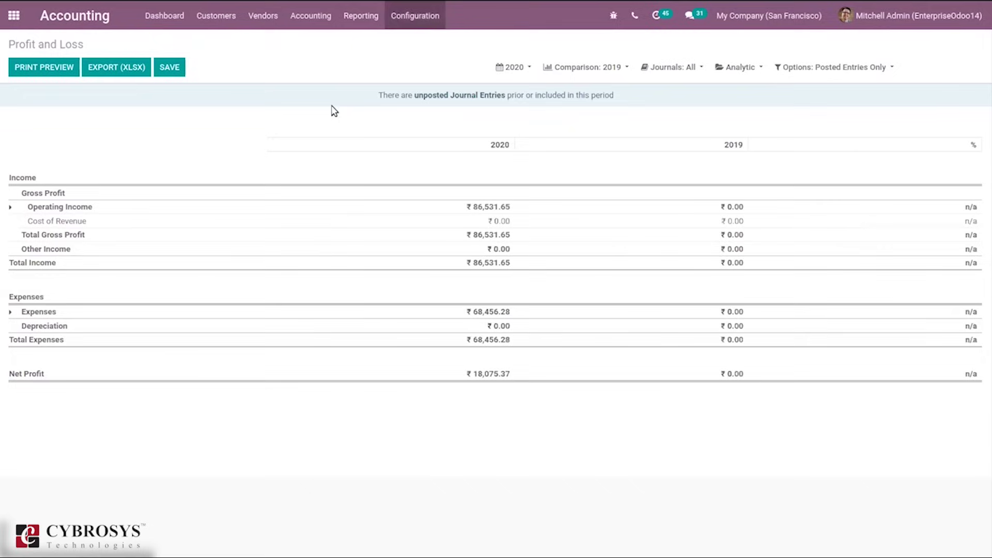
Bring up the Balance Sheet and view its assets, liabilities and equity sections.
left_click(365, 14)
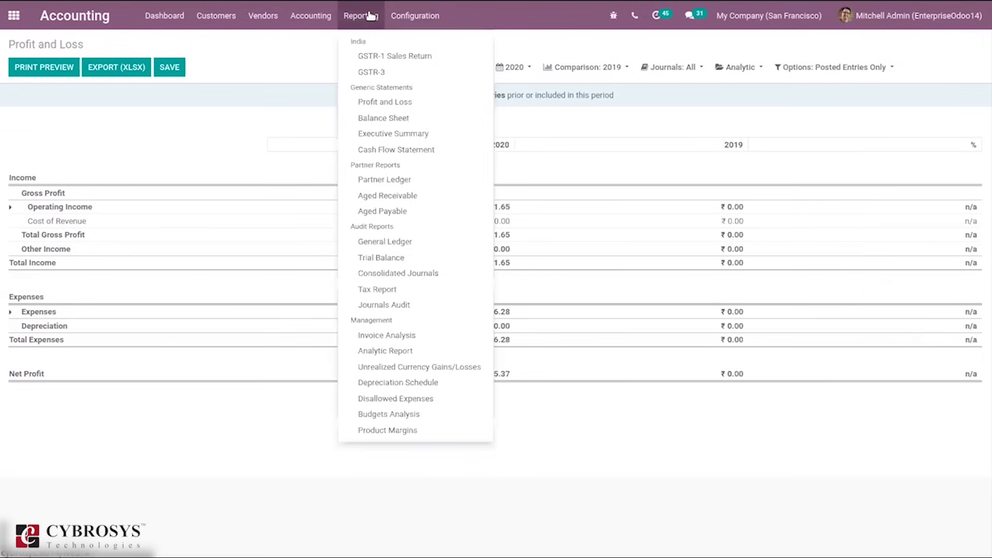
left_click(385, 119)
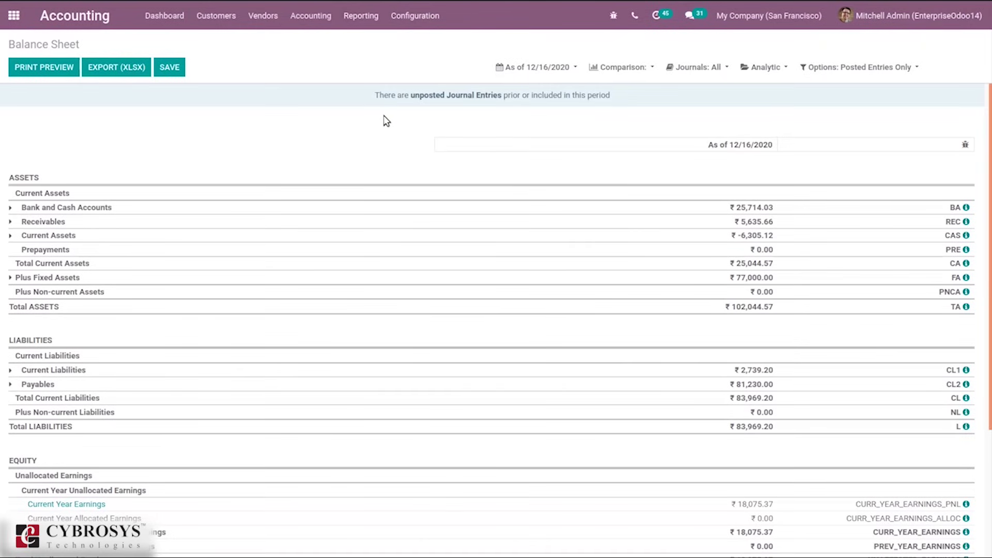
left_click_drag(986, 175, 983, 317)
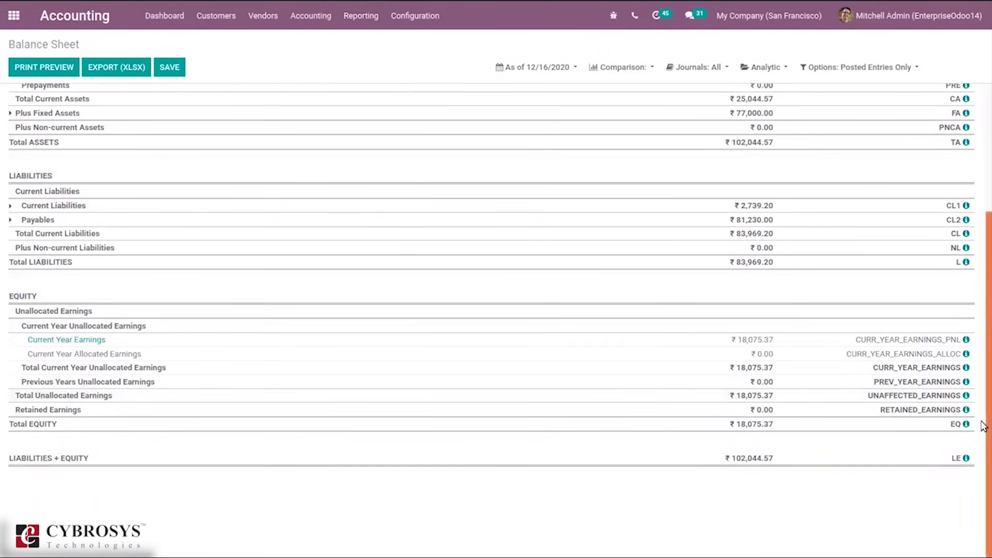
left_click_drag(984, 427, 985, 147)
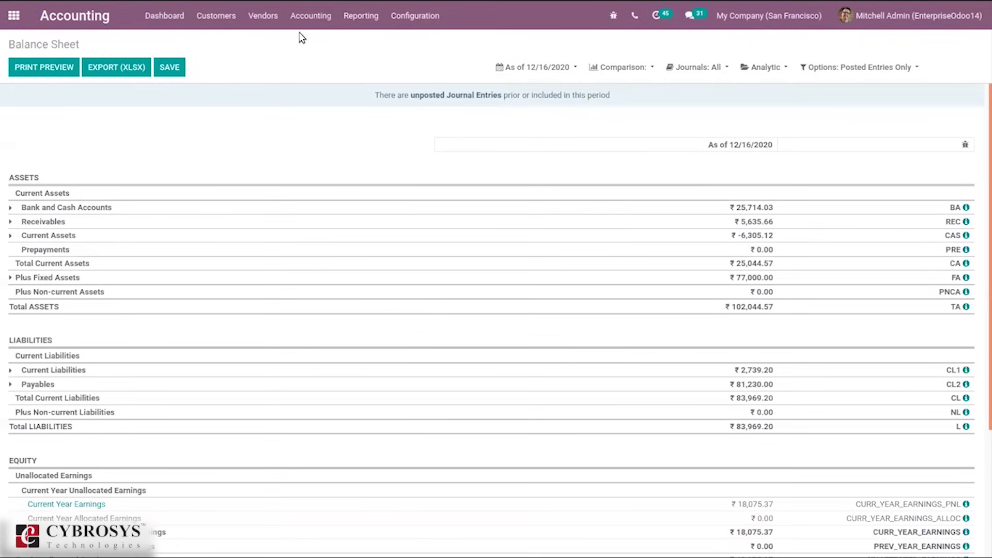
Bring up the Executive Summary and view its cash, profitability, balance sheet and performance sections.
left_click(349, 20)
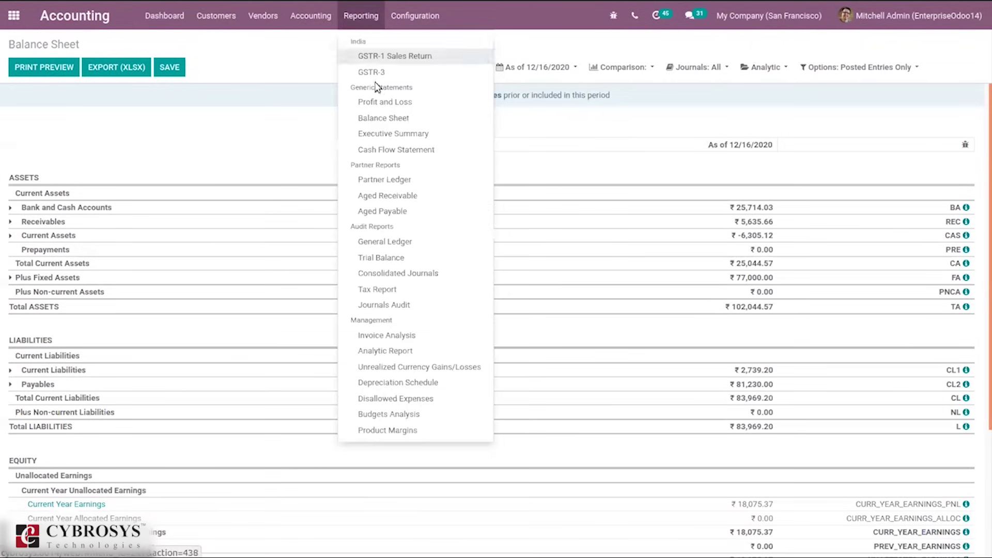
left_click(379, 136)
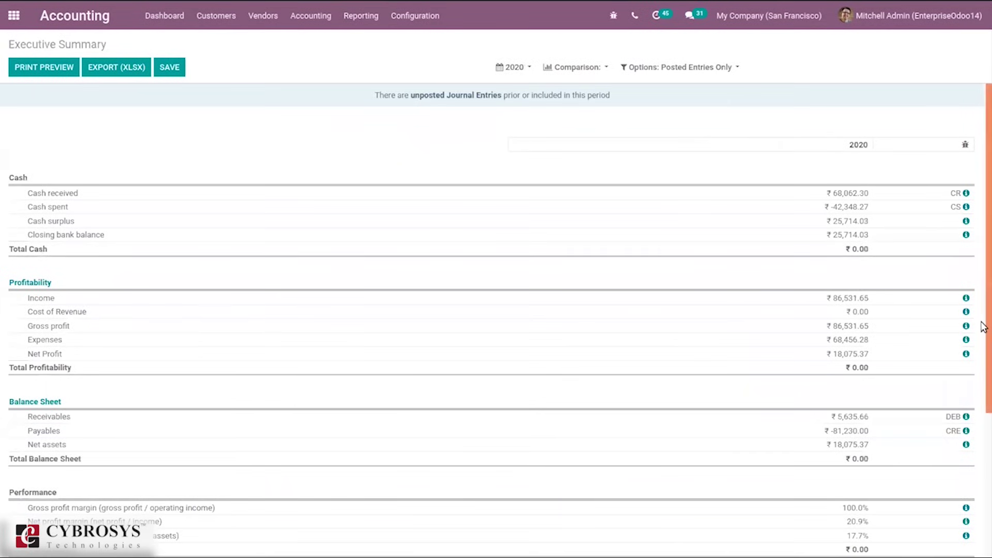
left_click_drag(983, 327, 984, 278)
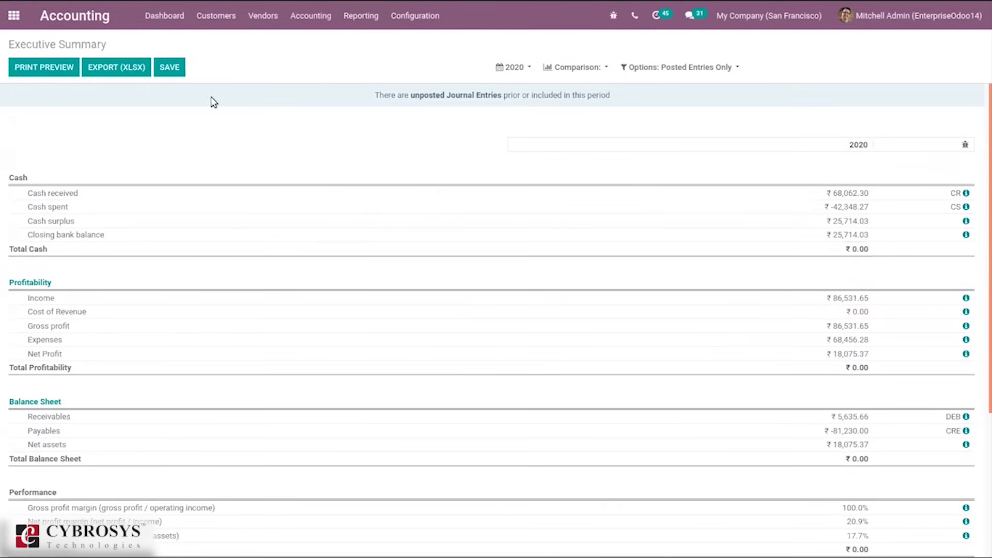
View the Cash Flow Statement and the partner balances in the Partner Ledger report.
left_click(384, 23)
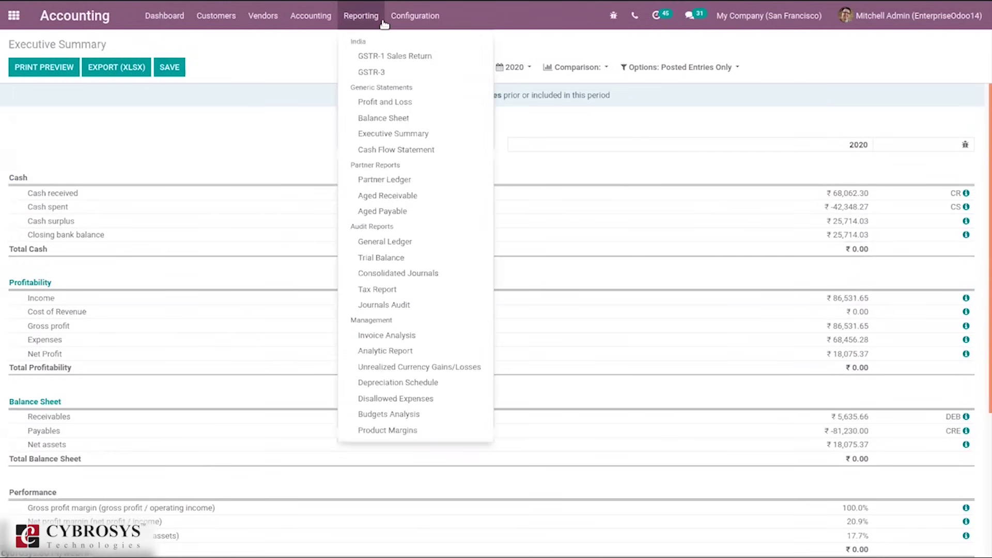
left_click(395, 150)
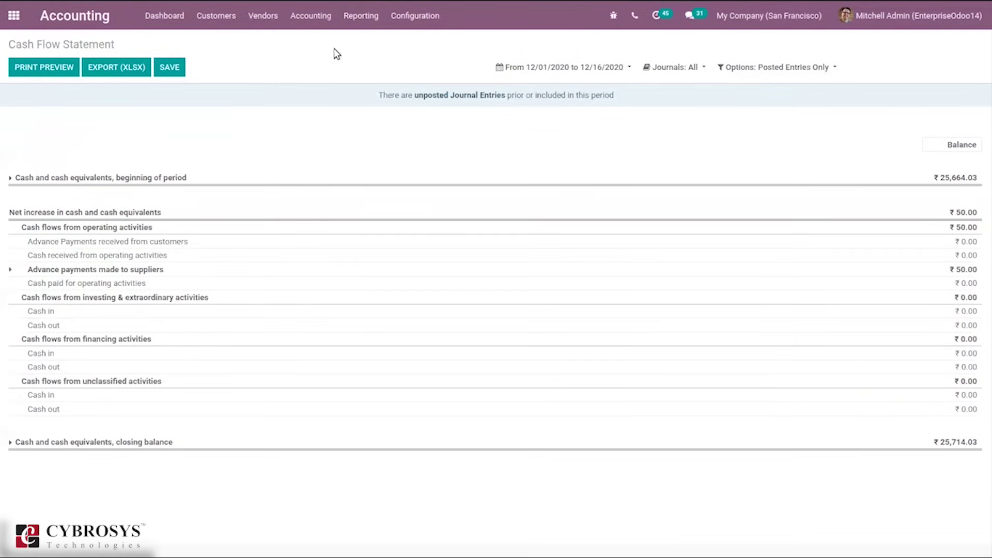
left_click(374, 17)
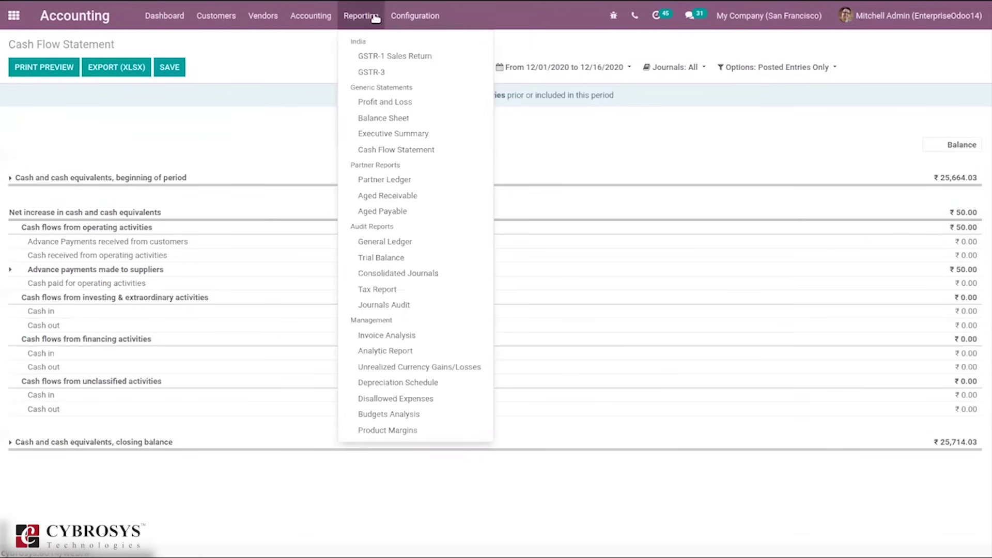
left_click(398, 184)
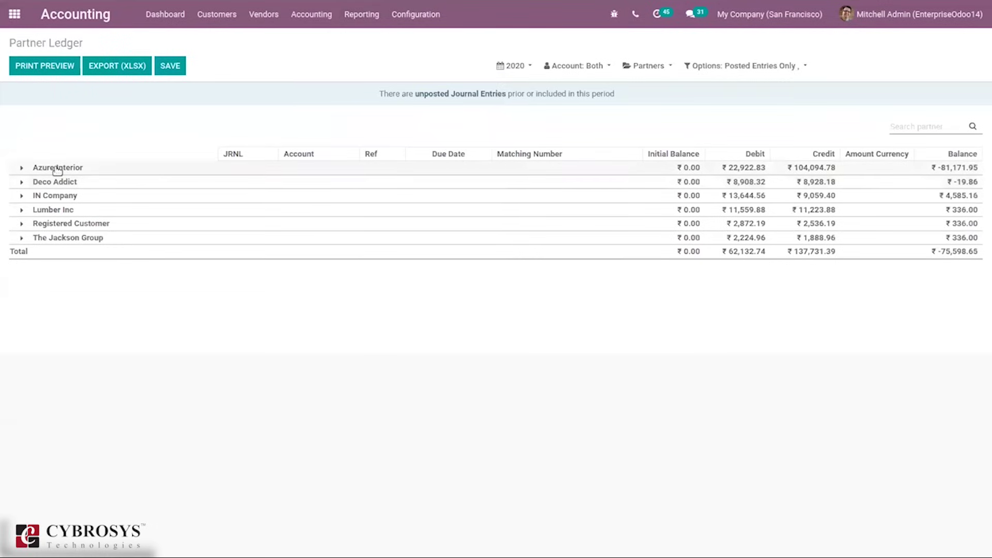
View the Aged Receivable and Aged Payable reports with their amounts per partner and ageing period.
left_click(362, 19)
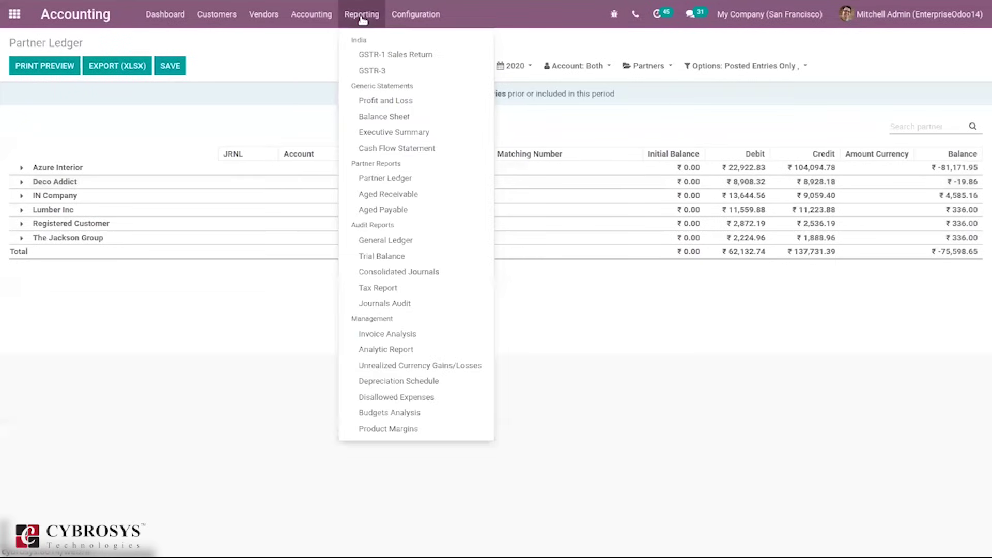
left_click(433, 201)
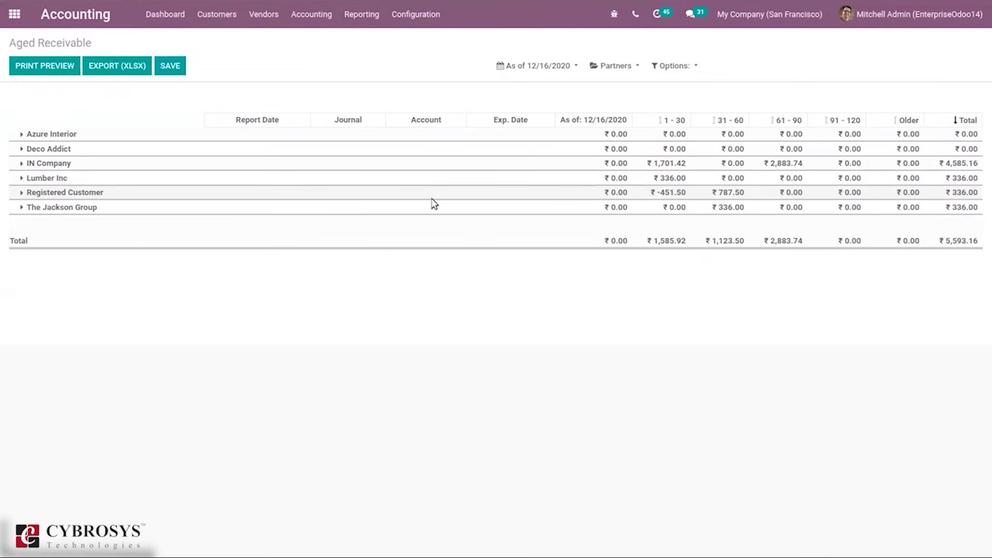
left_click(357, 16)
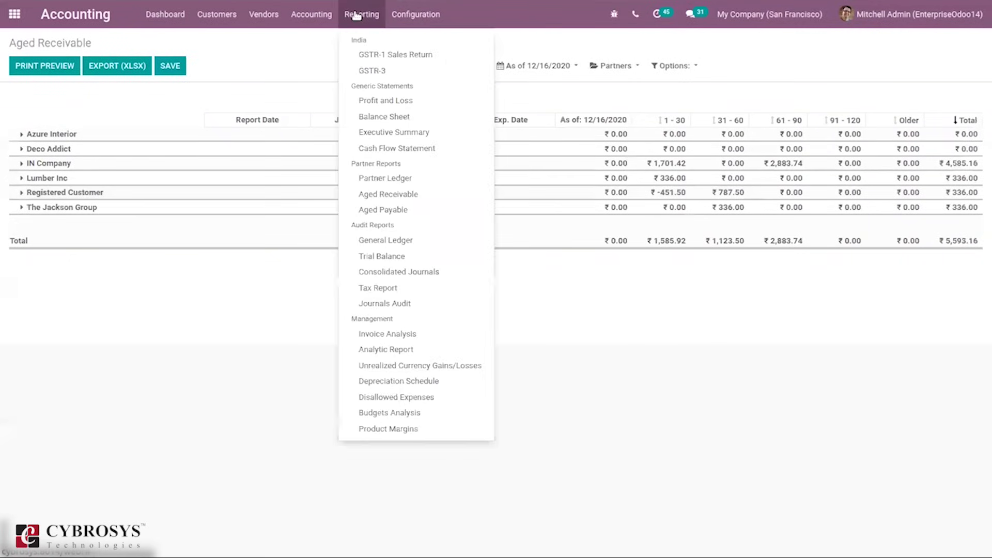
left_click(406, 210)
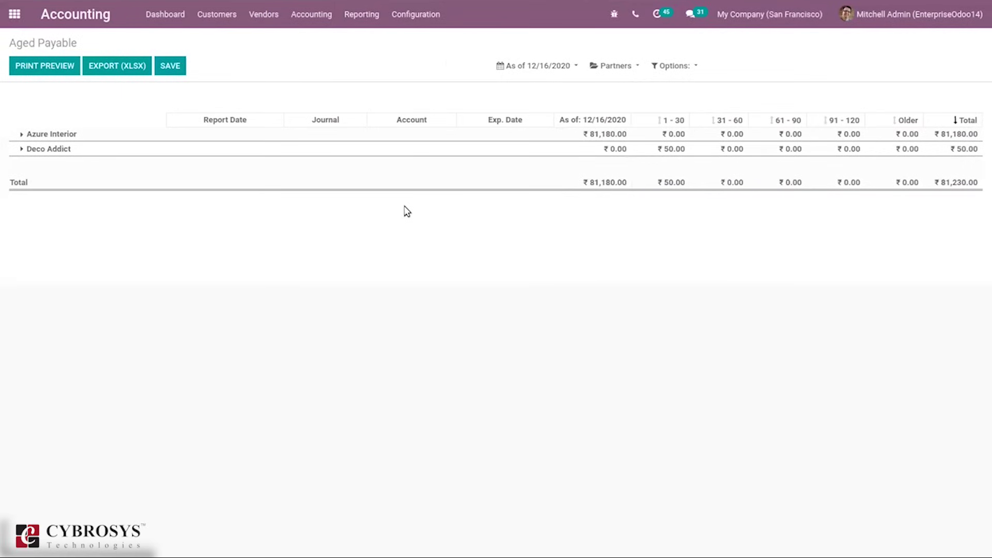
Bring up the General Ledger report and view the debit, credit and balance of each account.
left_click(344, 20)
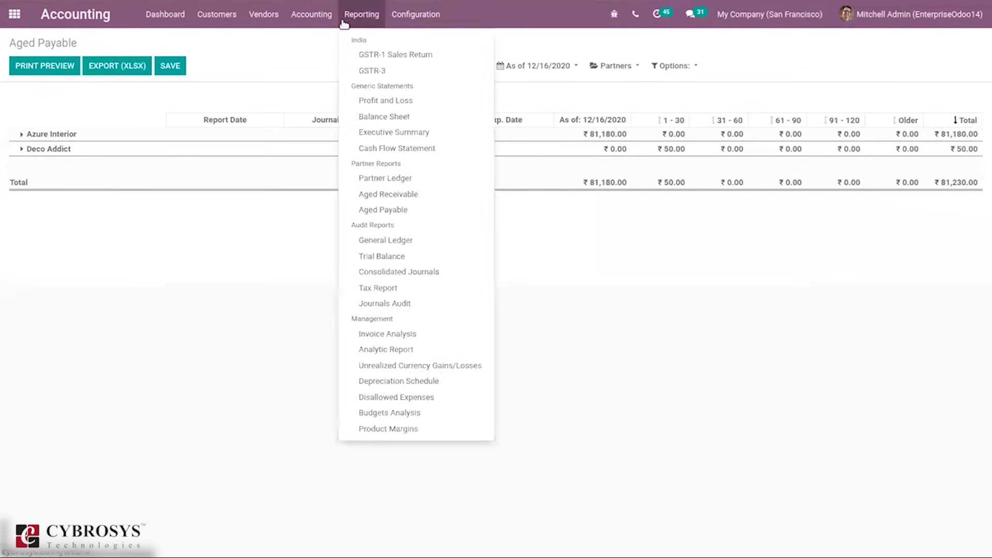
left_click(391, 242)
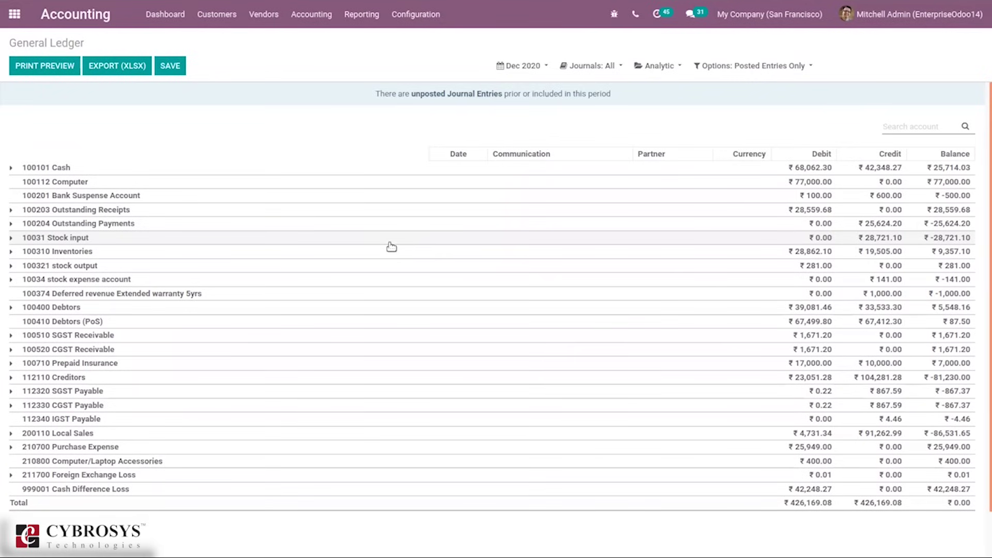
scroll(983, 233, "down", 1)
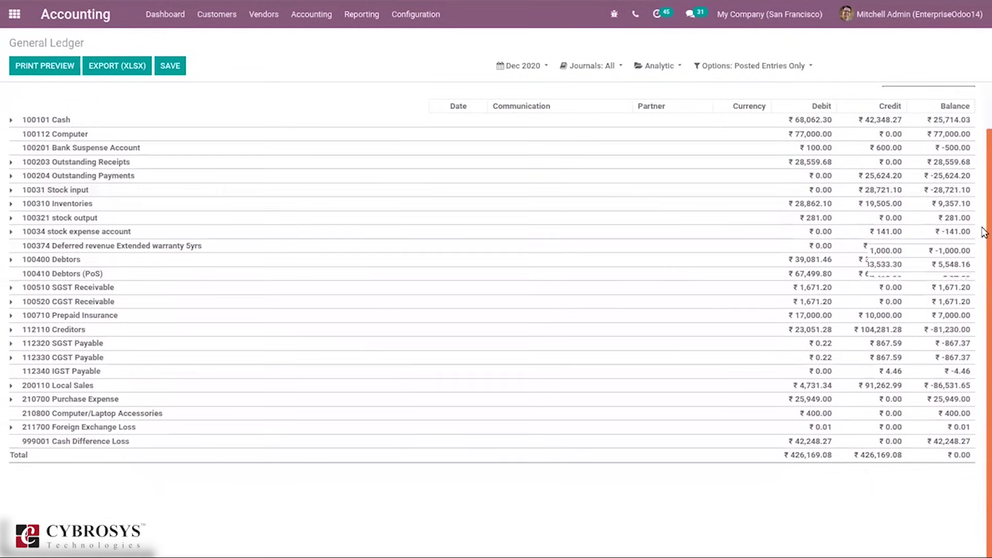
scroll(984, 233, "up", 1)
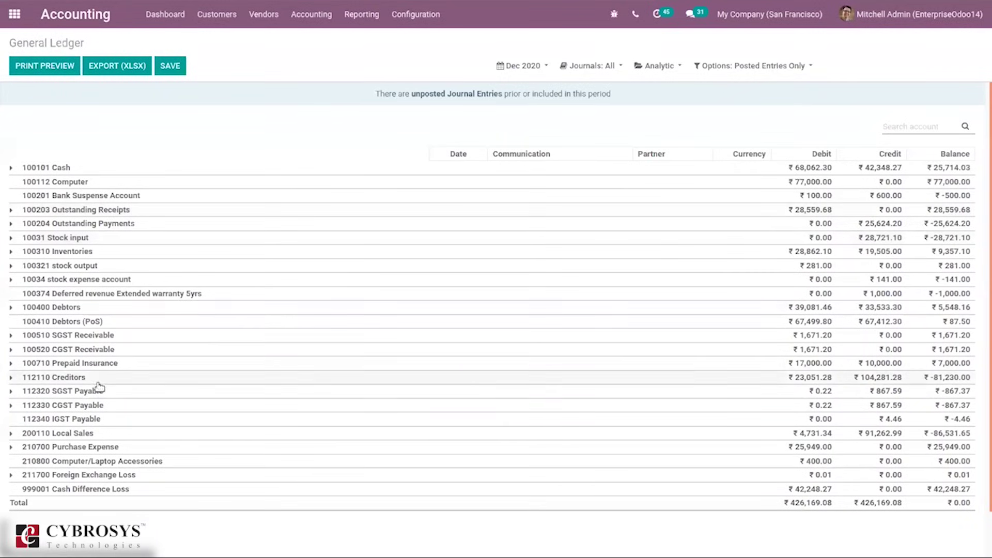
View the account balances in the Trial Balance and the journal totals in the Consolidated Journals report.
left_click(349, 25)
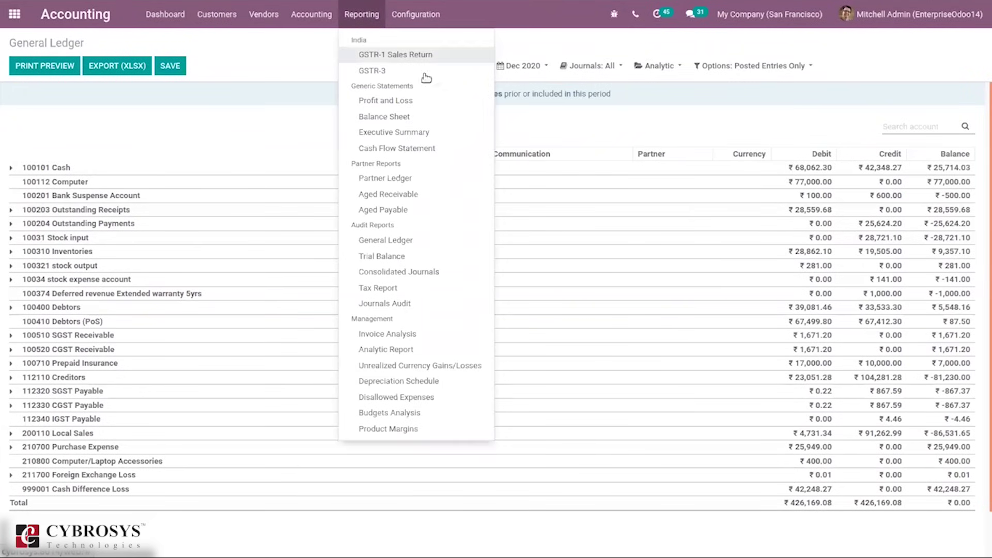
left_click(399, 263)
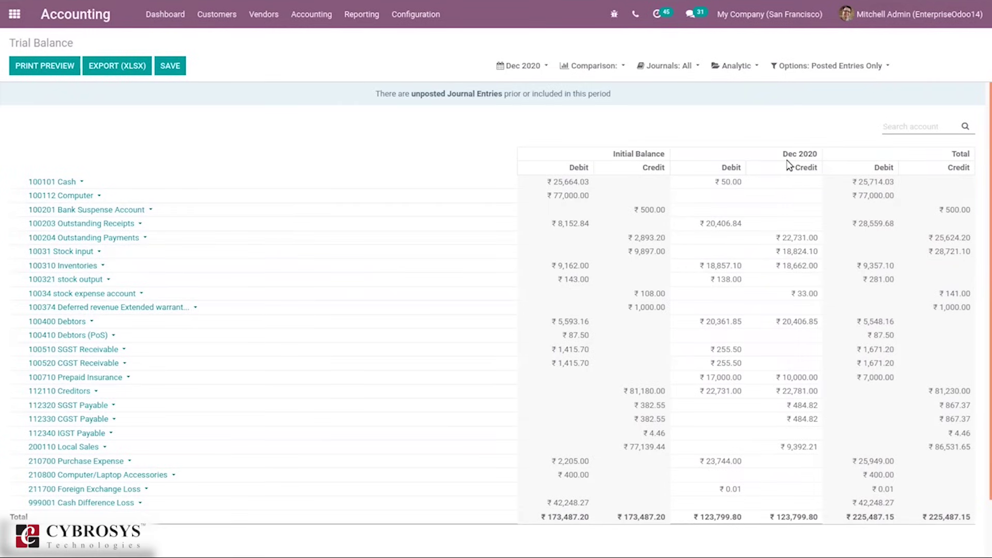
left_click(378, 20)
left_click(408, 272)
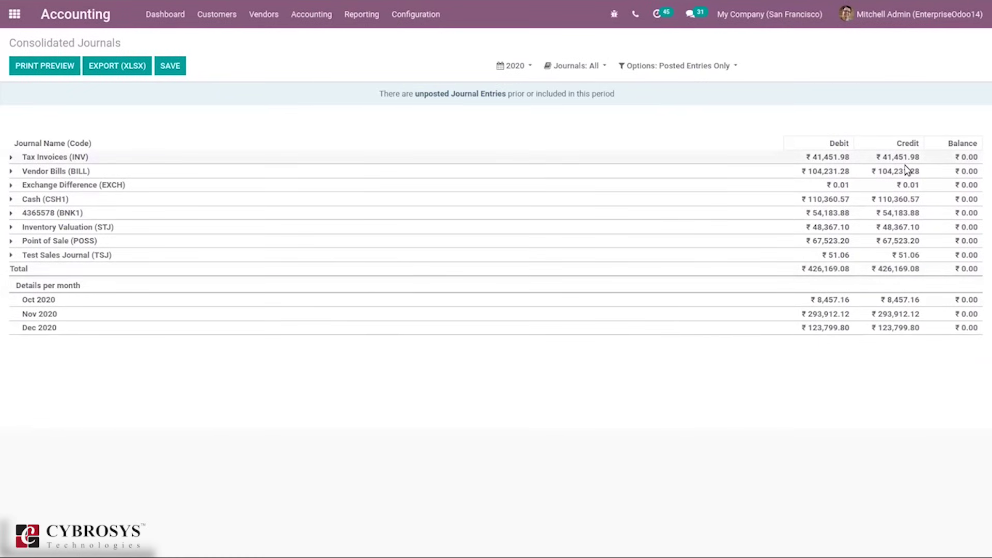
View the GST, IGST and other tax balances in the Tax Report and look through the available accounting configuration entries.
left_click(375, 21)
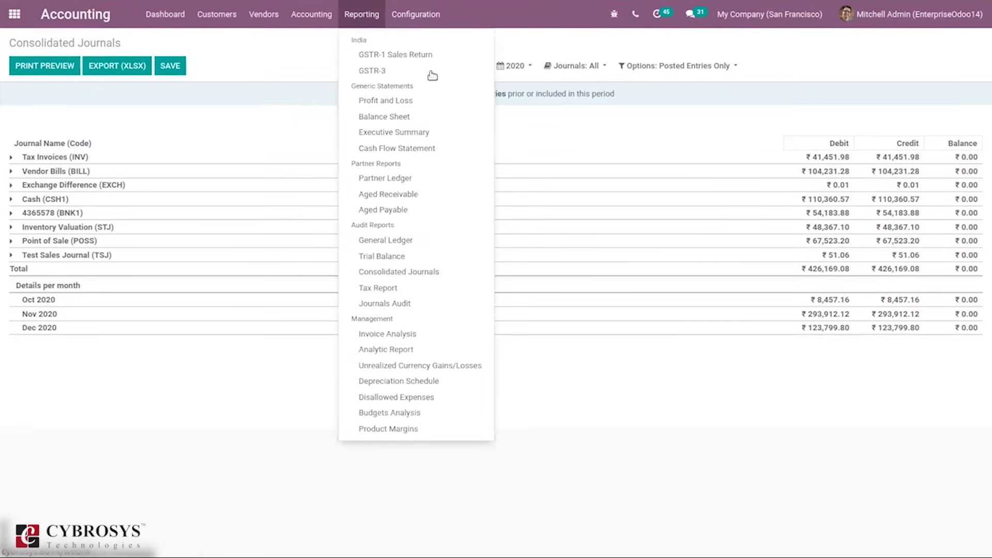
left_click(414, 293)
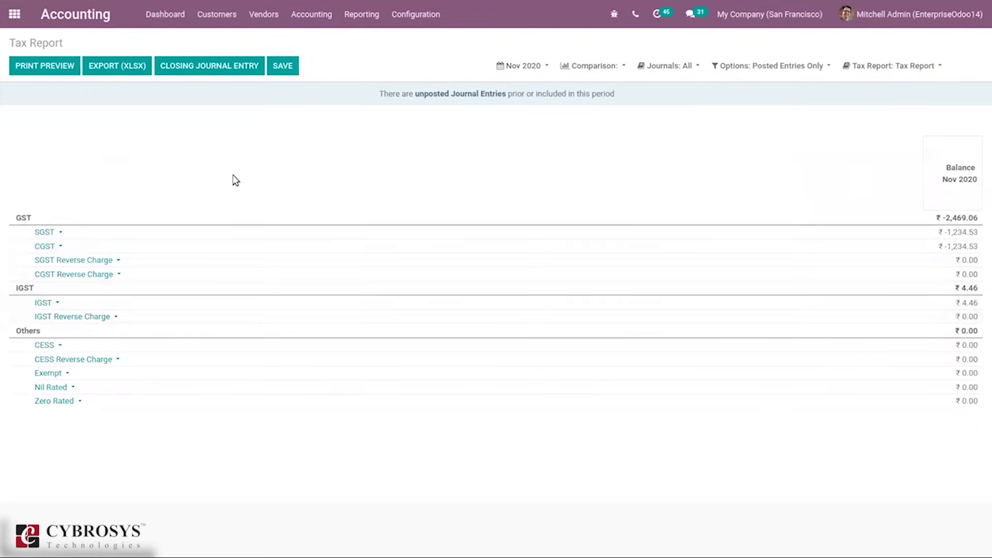
left_click(414, 20)
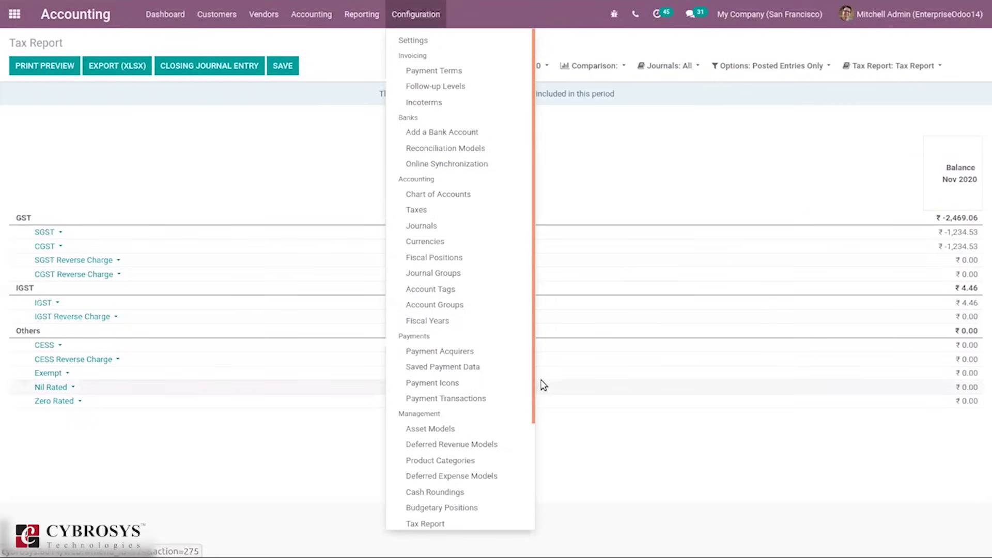
left_click_drag(533, 385, 523, 503)
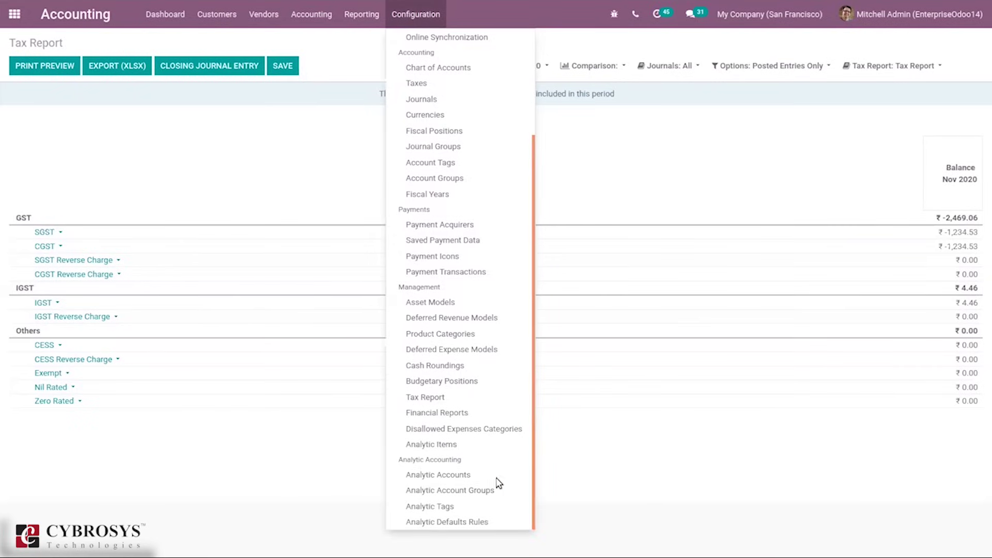
left_click(193, 197)
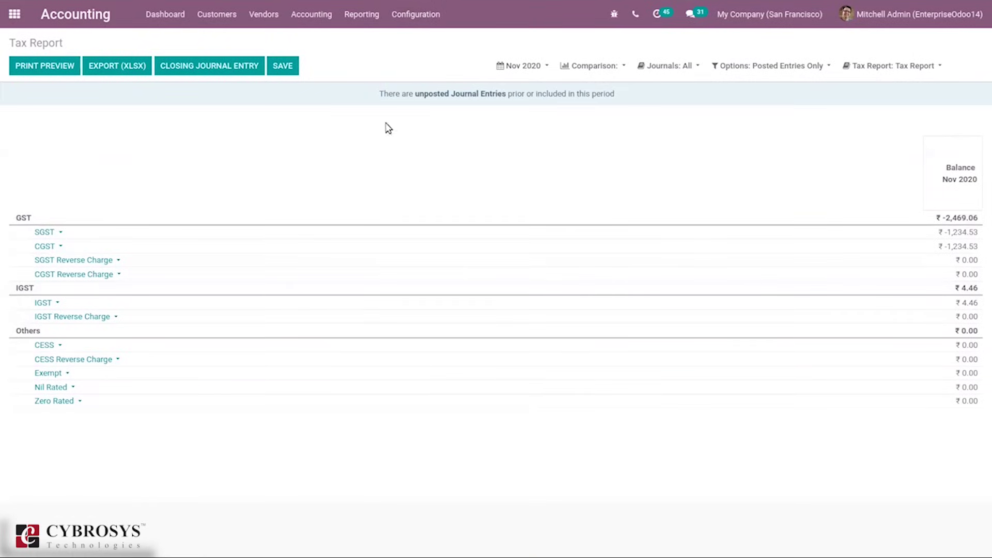
Print the Journals Audit of all posted entries with currency, sorted by journal entry number, and close its dialog.
left_click(416, 14)
mouse_move(361, 14)
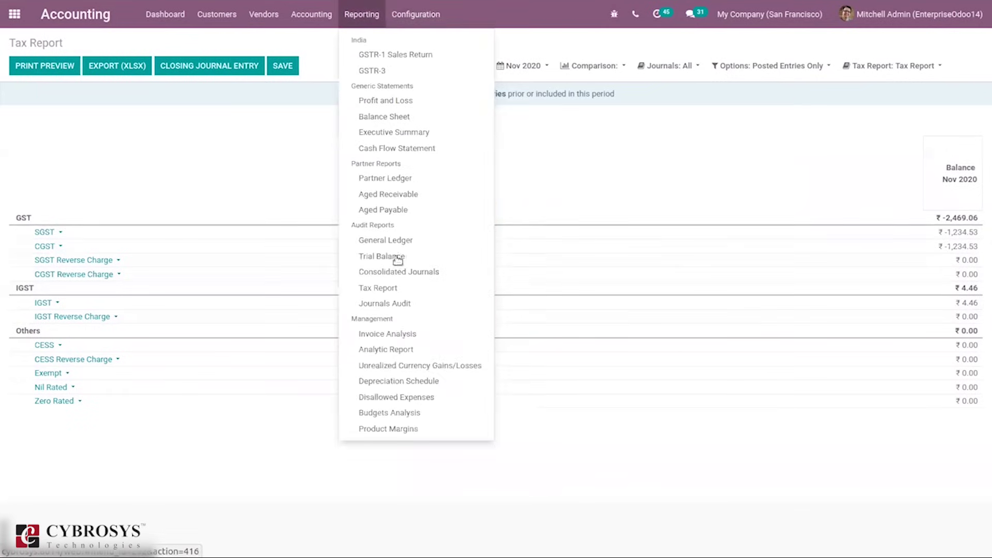
left_click(399, 306)
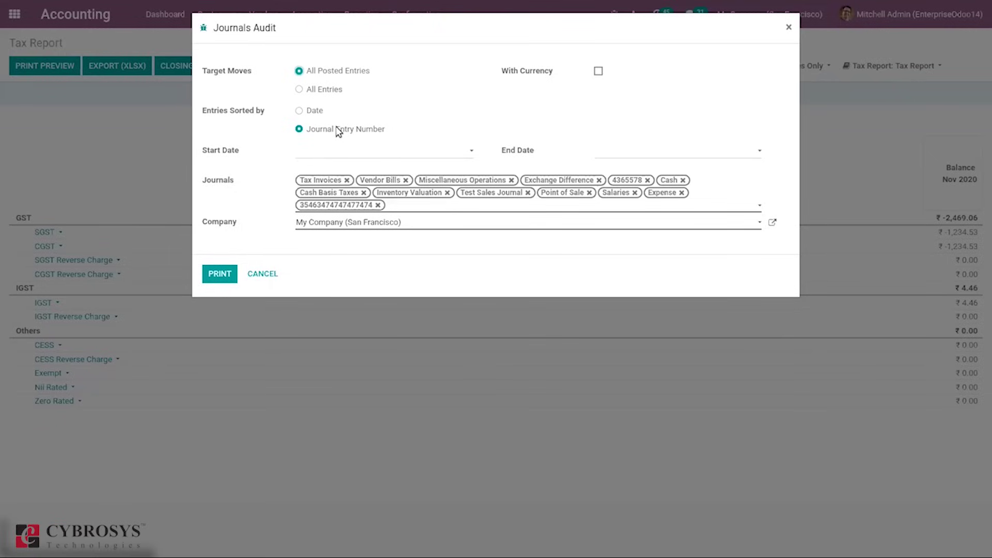
left_click(599, 71)
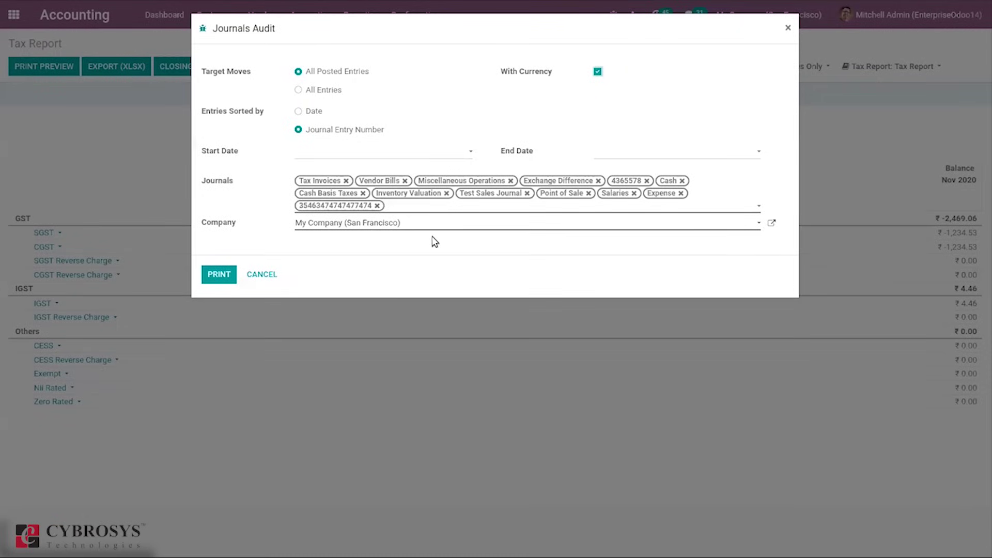
left_click(226, 278)
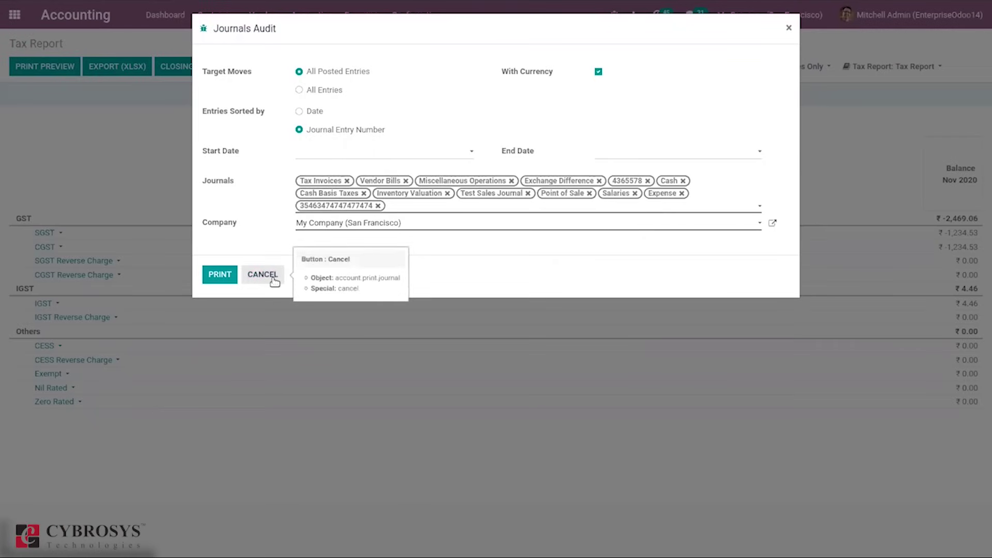
left_click(263, 274)
Bring up the Invoice Analysis report and chart it by the Count measure.
left_click(362, 14)
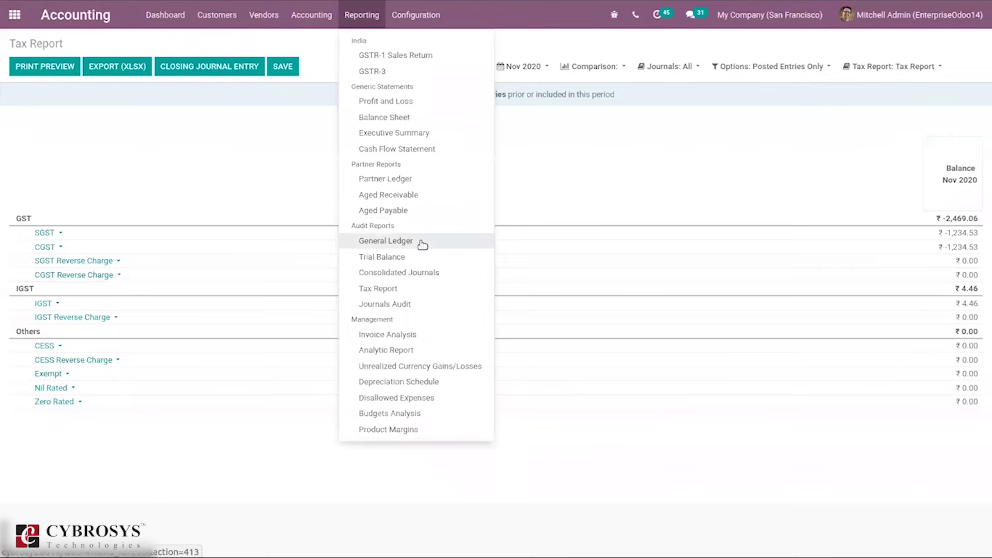
left_click(406, 337)
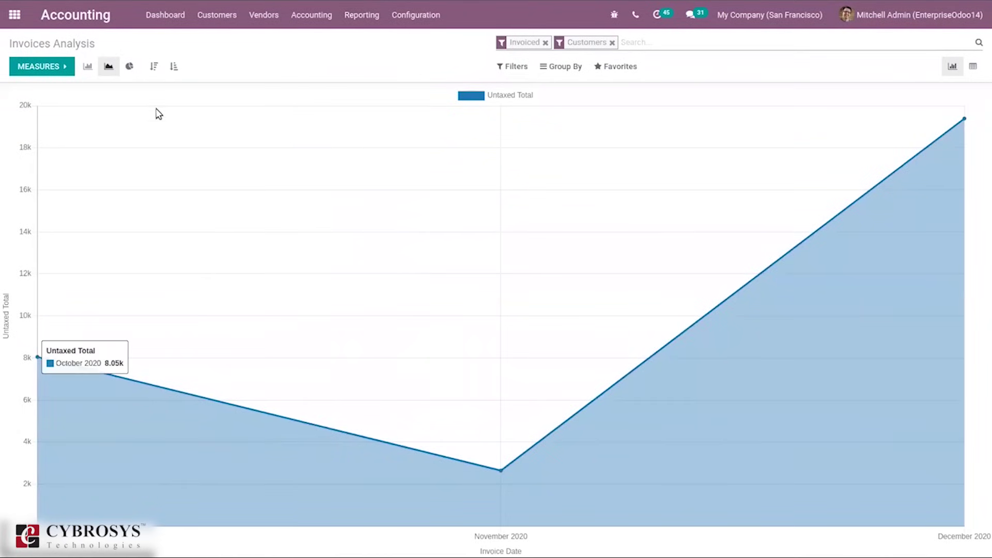
left_click(42, 67)
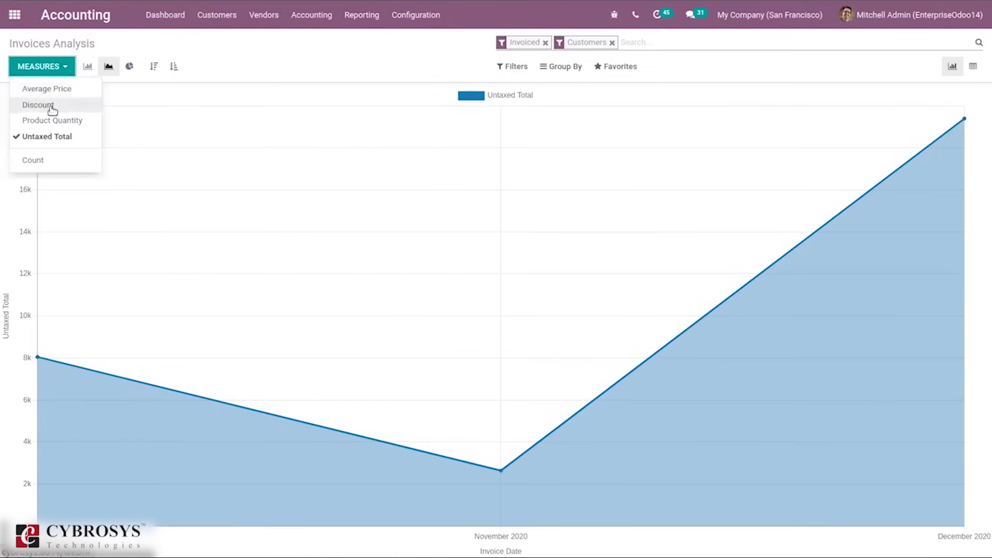
left_click(80, 160)
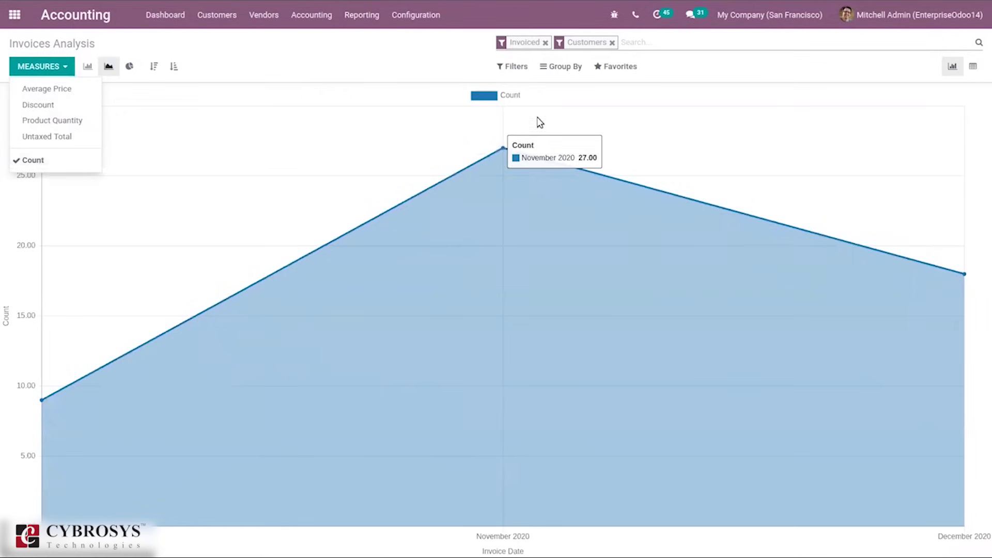
Review the filter and grouping options of the Invoice Analysis and show the data as a pivot table.
left_click(511, 68)
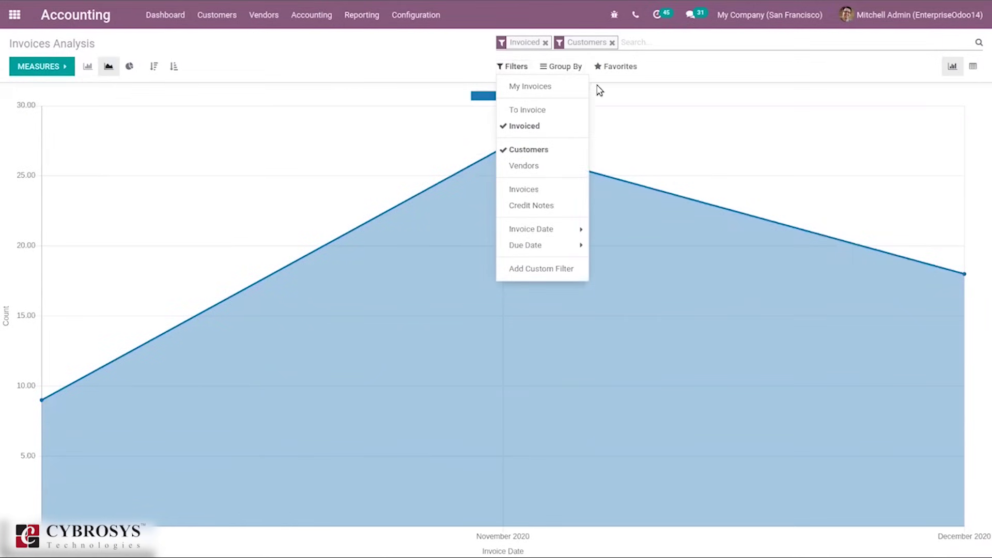
left_click(567, 66)
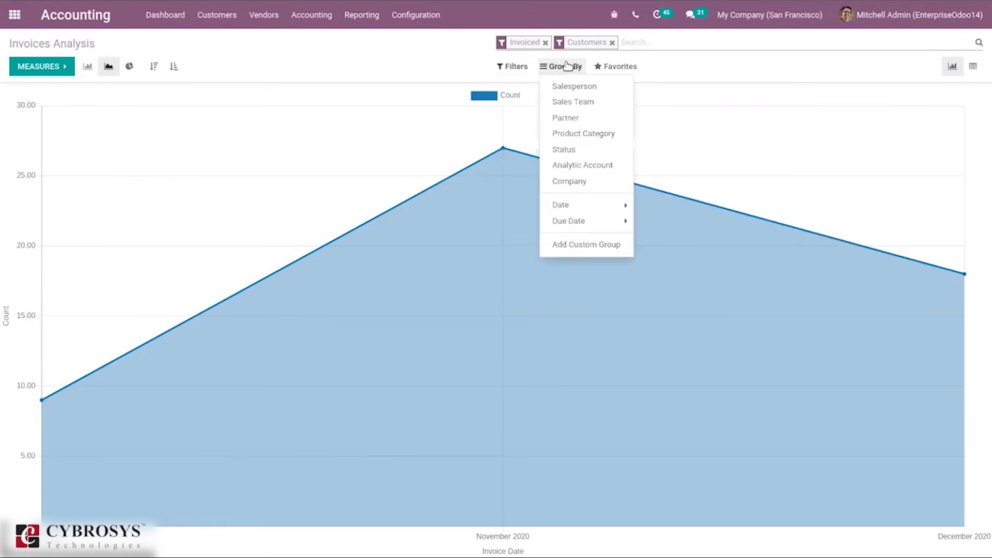
left_click(974, 70)
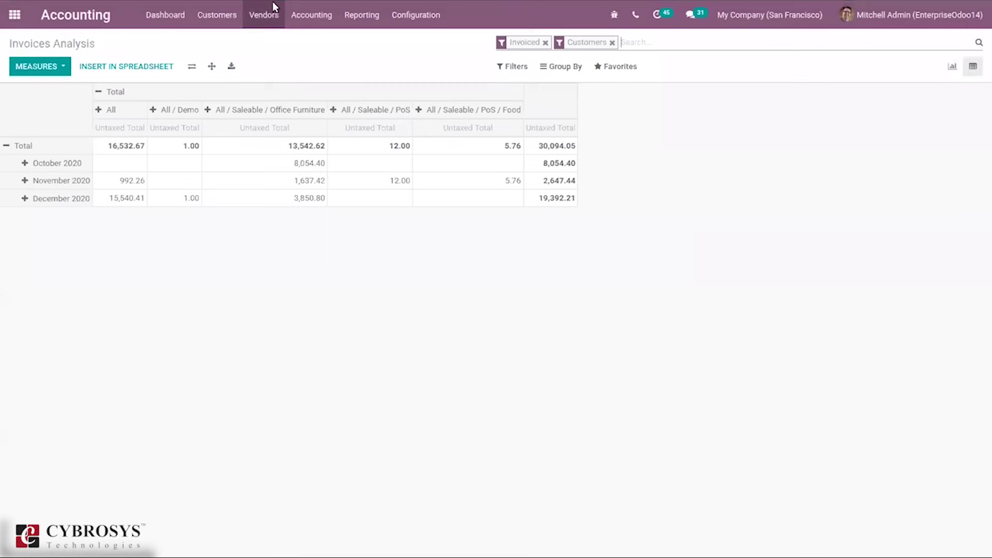
View the references, partners and balances of the analytic accounts in the Analytic Report.
left_click(360, 21)
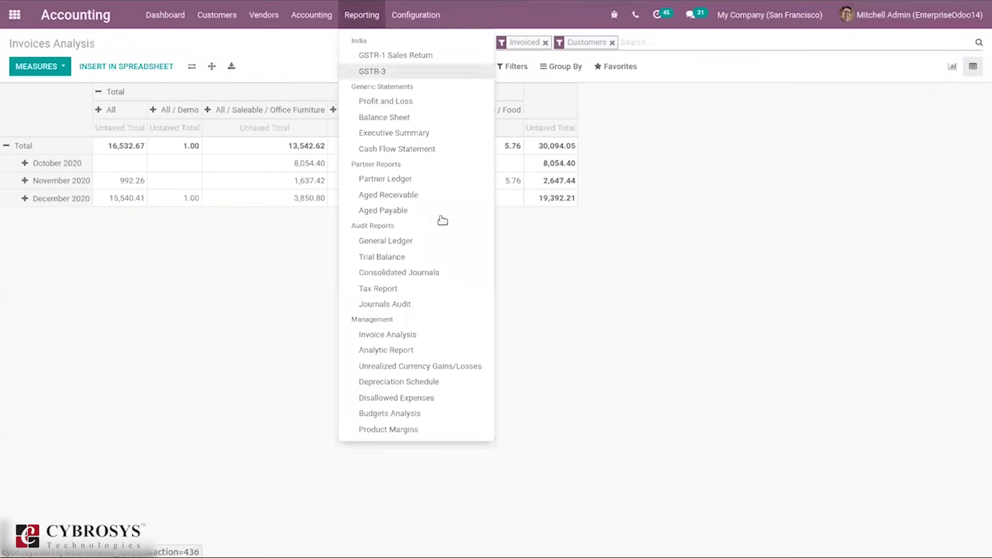
left_click(418, 350)
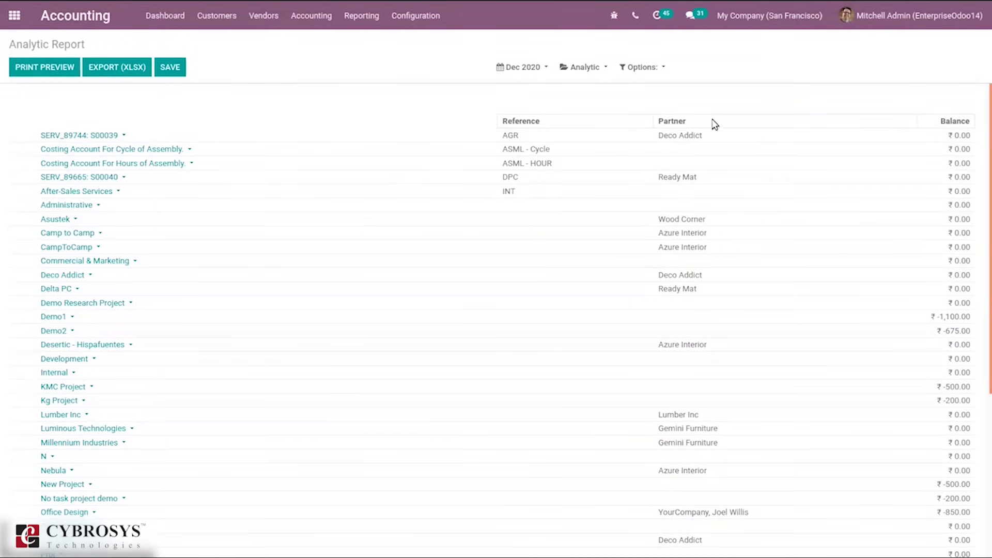
left_click_drag(983, 201, 983, 290)
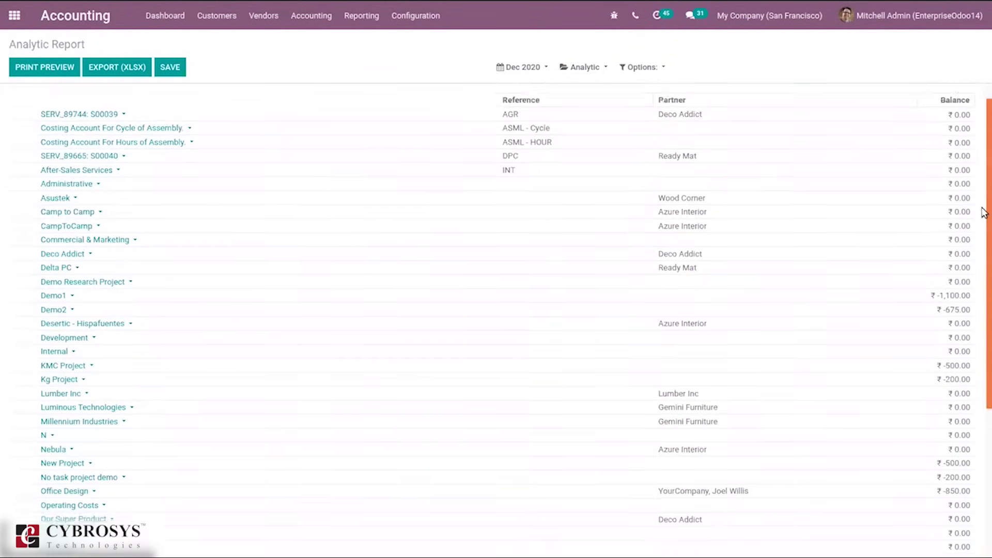
Expand the USD debtors entries in the Unrealized Currency Gains/Losses report and view the exchange rates for CAD, EUR and USD.
left_click(350, 20)
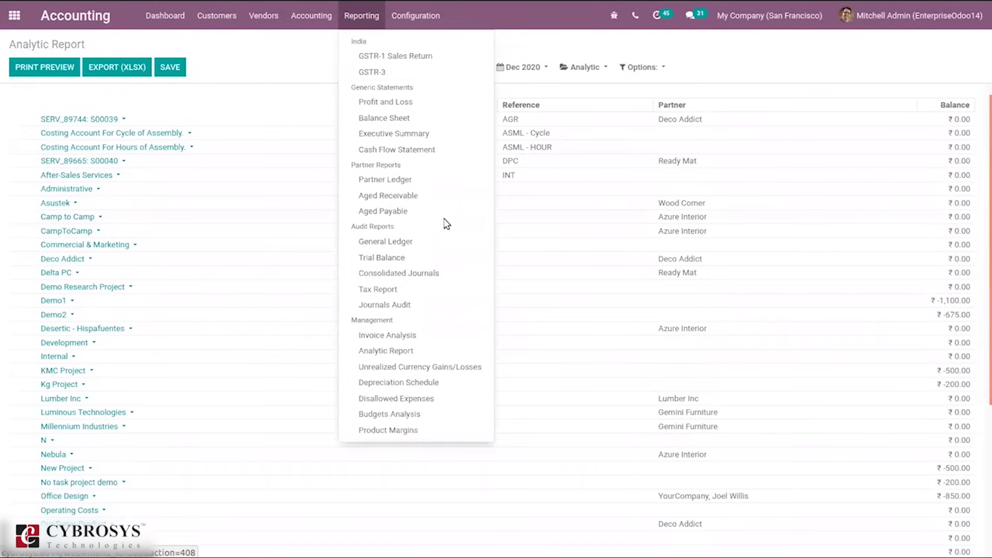
left_click(415, 368)
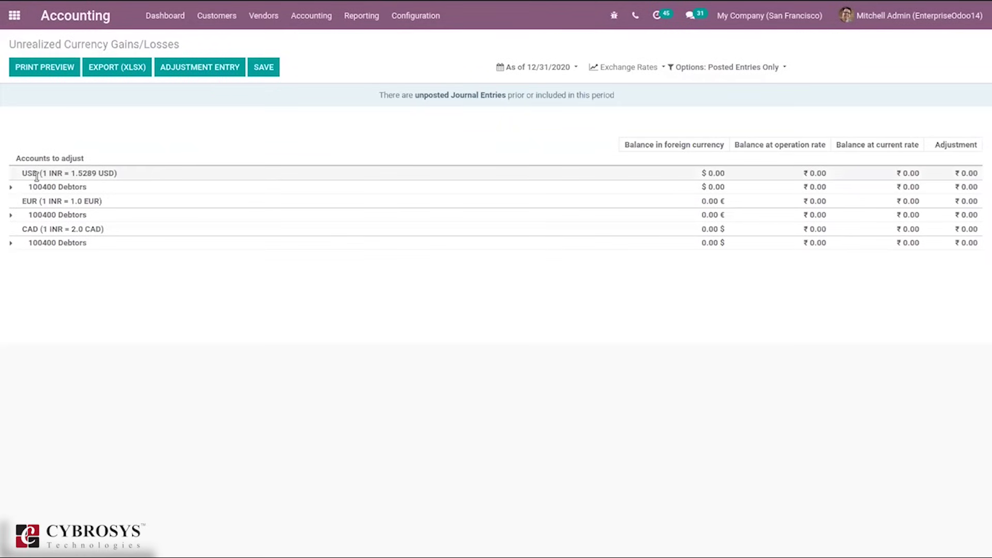
left_click(11, 187)
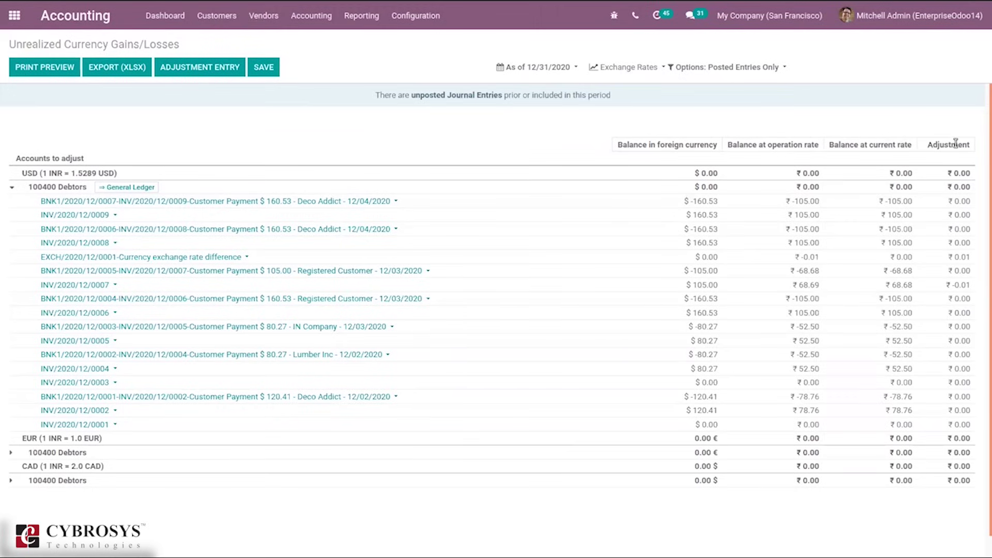
left_click(647, 68)
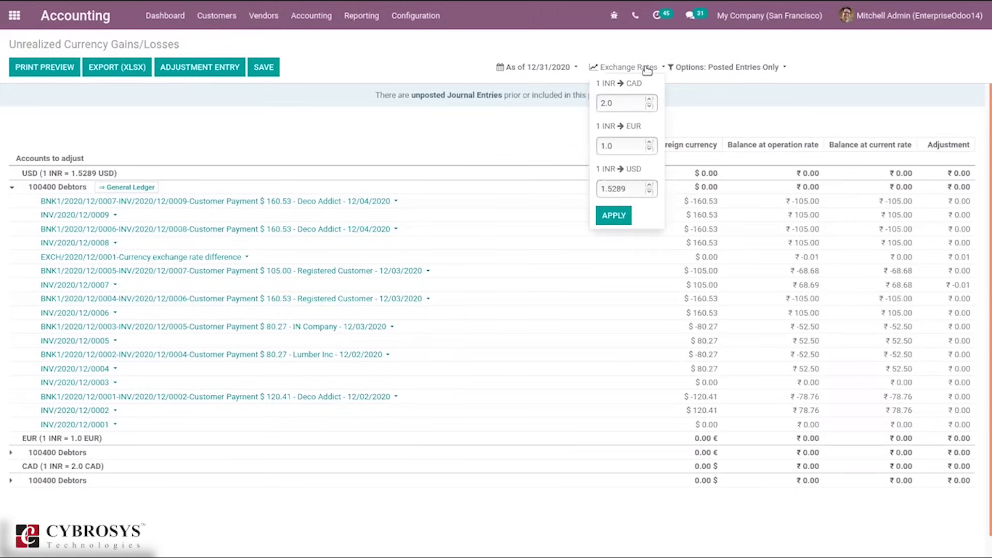
left_click(727, 133)
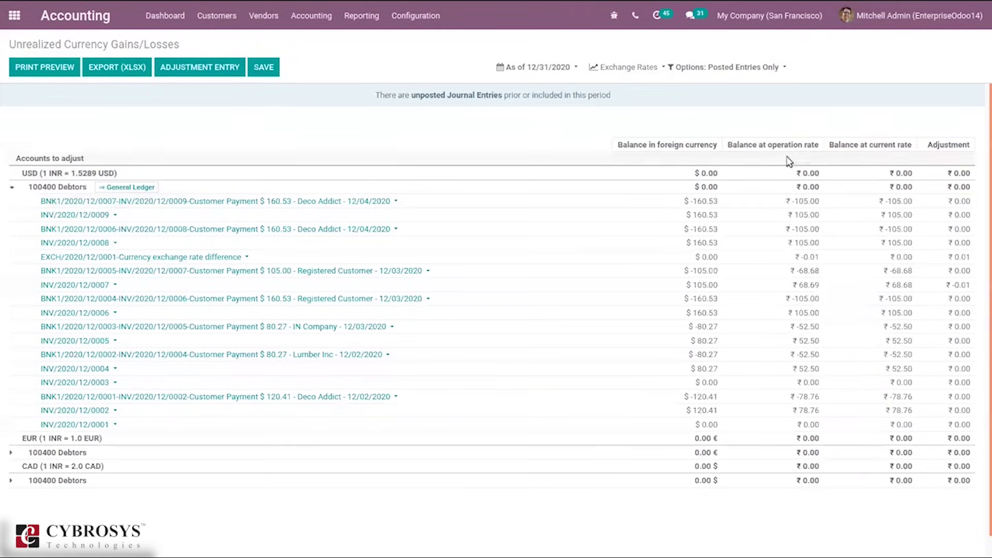
Try to create an adjustment entry from the Unrealized Currency Gains/Losses report.
left_click_drag(985, 162, 984, 124)
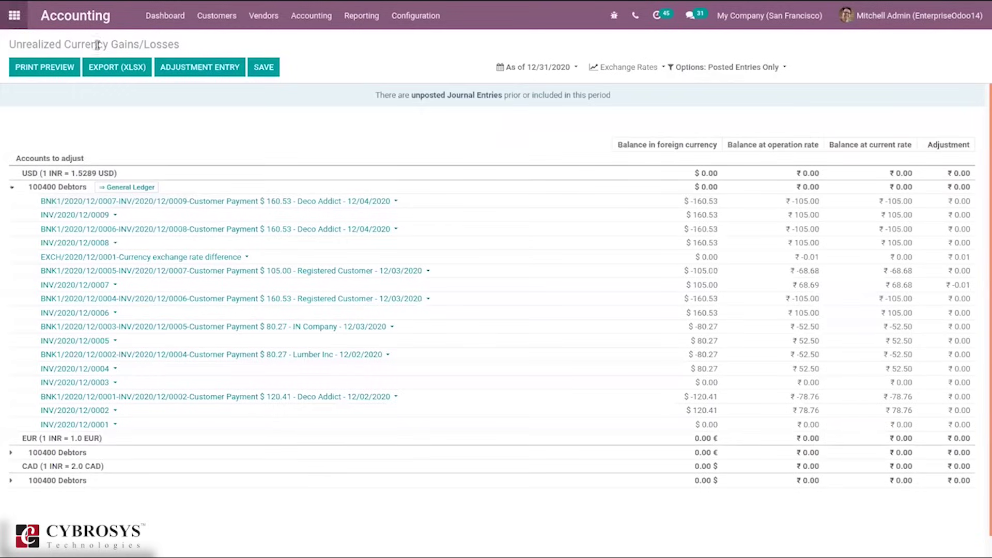
left_click(181, 75)
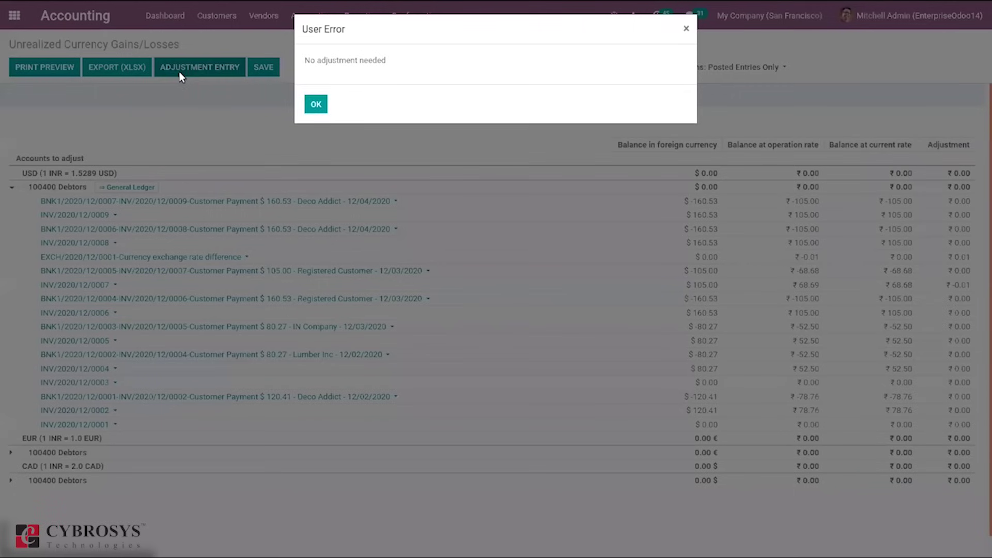
left_click(316, 105)
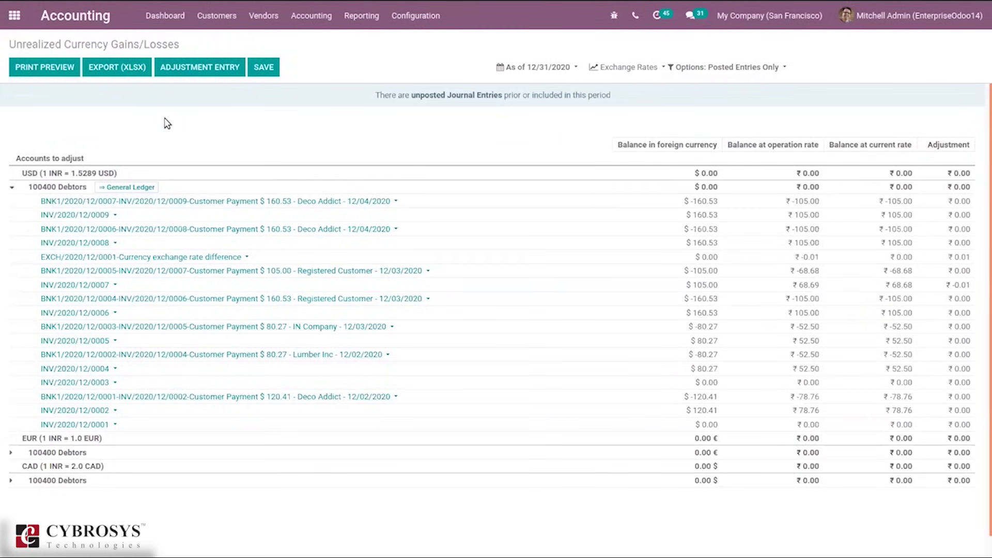
View the Depreciation Schedule of the computer assets and expand the Budget 2021: Optimistic lines in the Budgets Analysis.
left_click(362, 15)
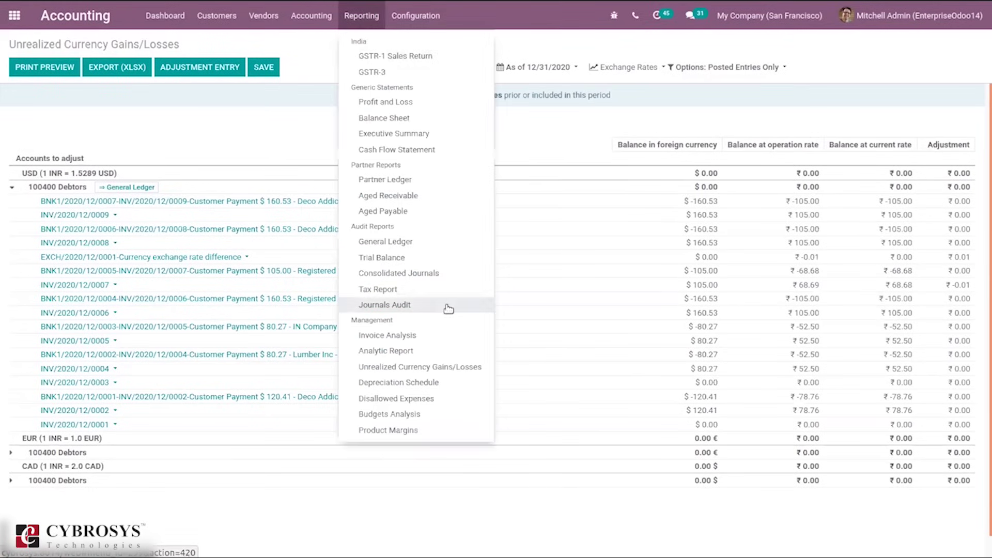
left_click(407, 388)
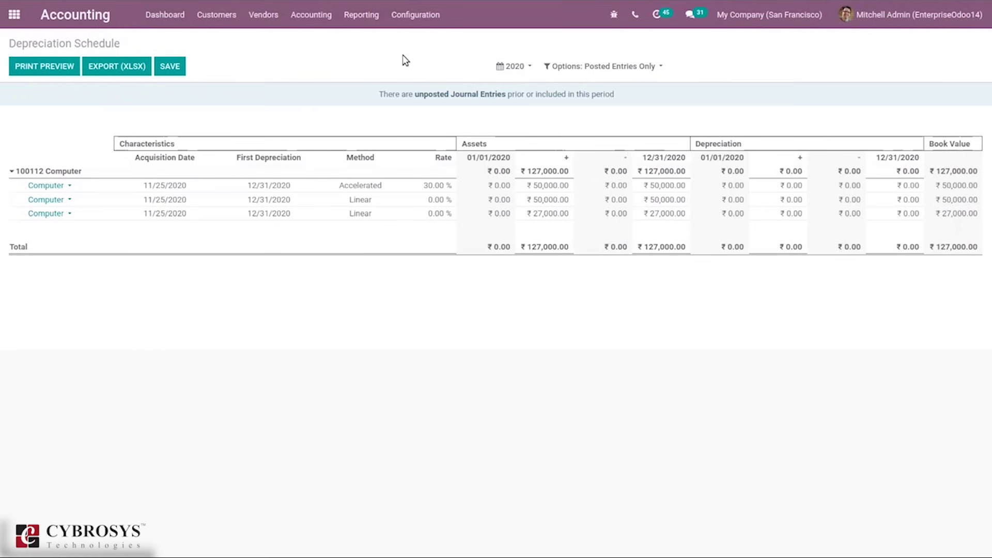
left_click(377, 19)
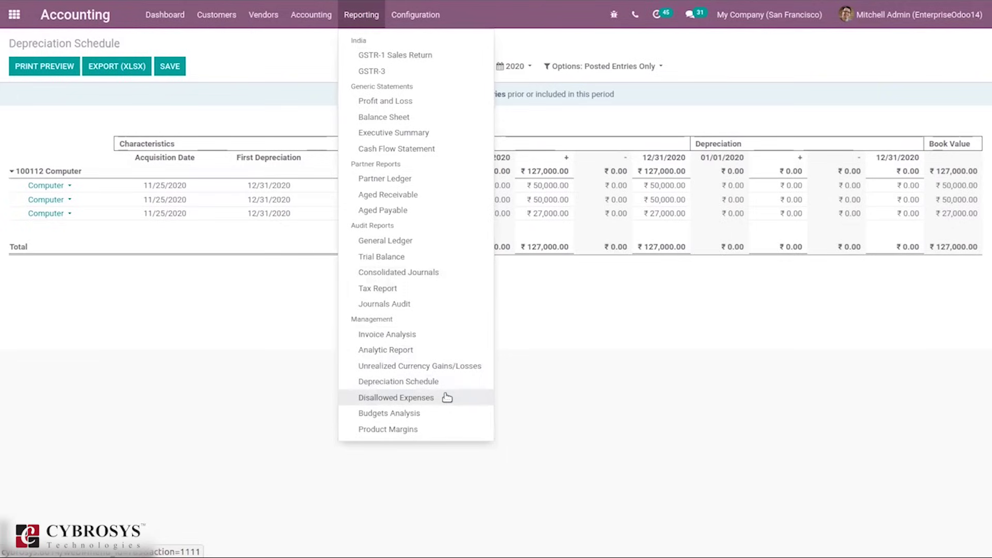
left_click(394, 414)
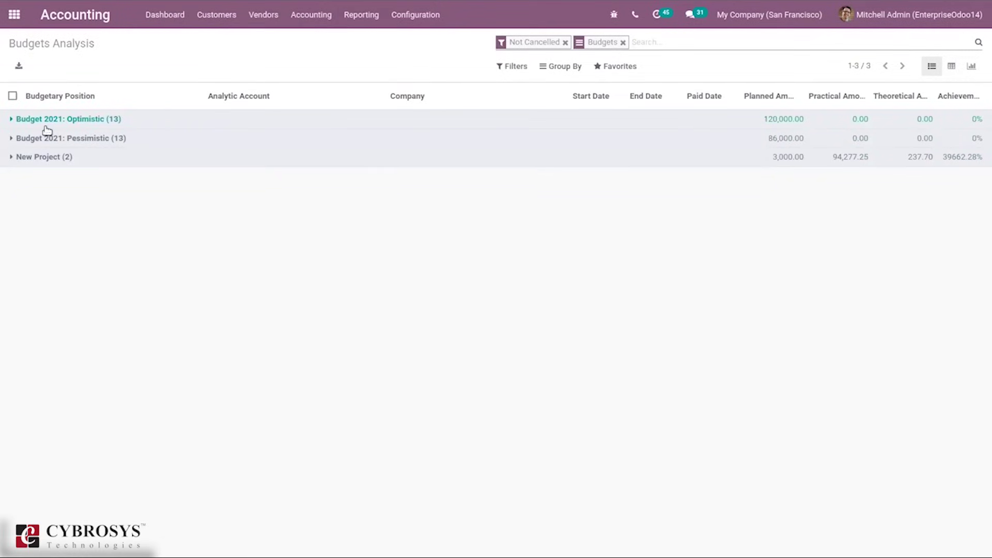
left_click(13, 121)
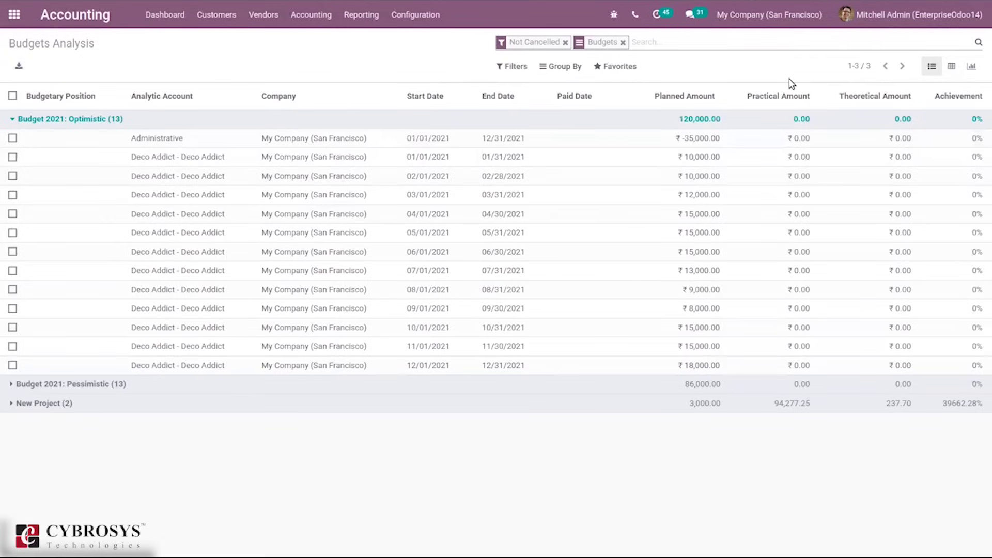
Open the Product Margins report for 01/01/2020 to 12/31/2020 with the invoice state Paid and view the product list.
left_click(360, 27)
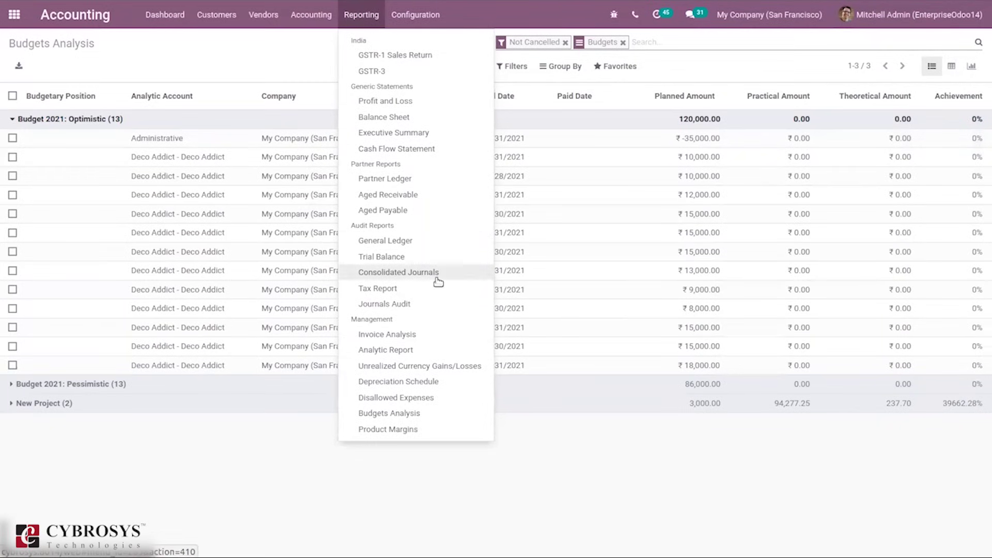
left_click(409, 430)
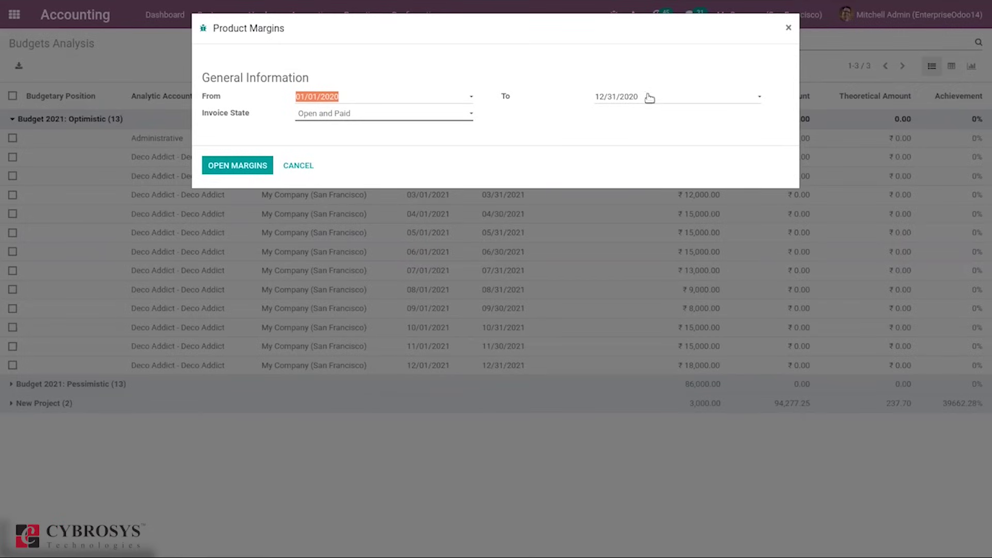
left_click(334, 112)
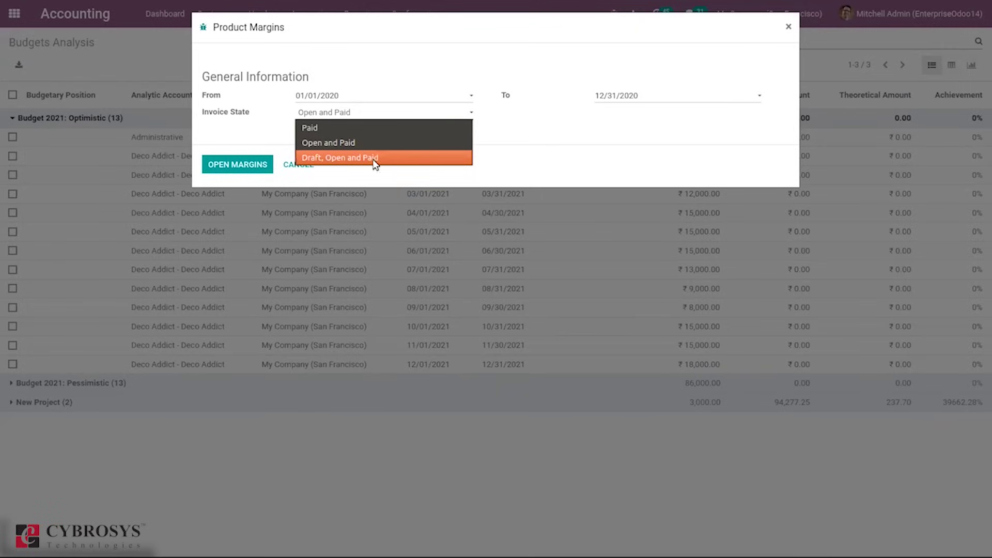
left_click(339, 129)
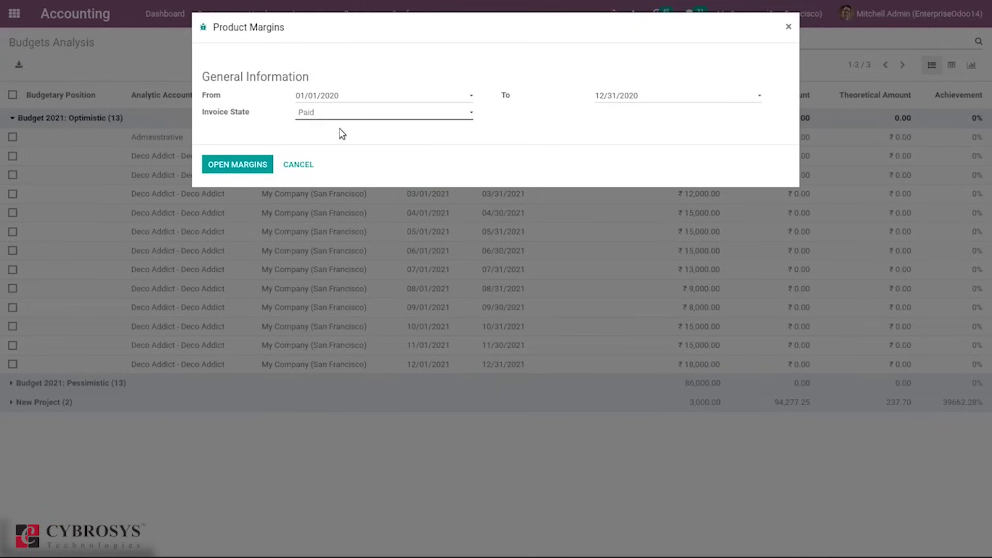
left_click(237, 165)
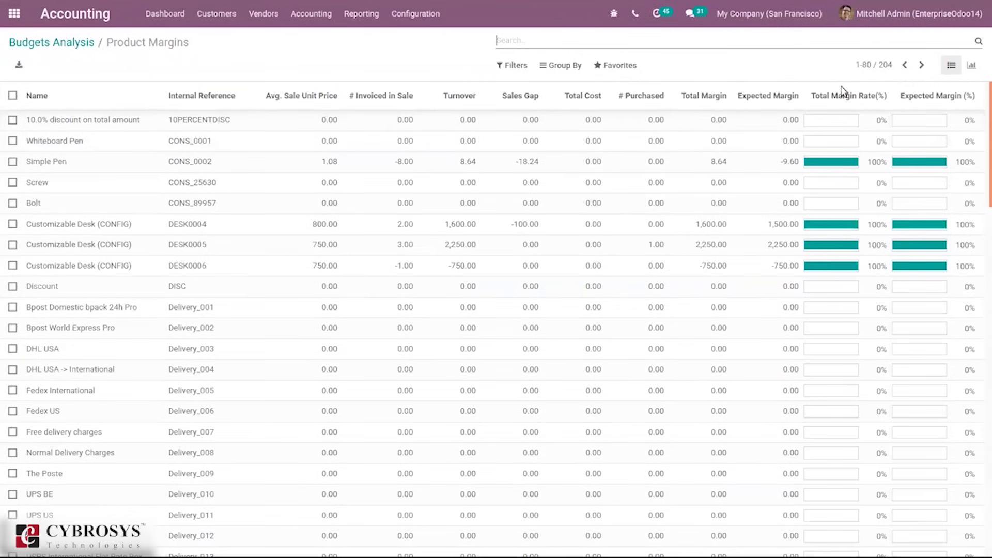
left_click_drag(984, 122, 983, 82)
Show the product margins as a graph and switch its measure through Volume and Weight to Count.
left_click(974, 70)
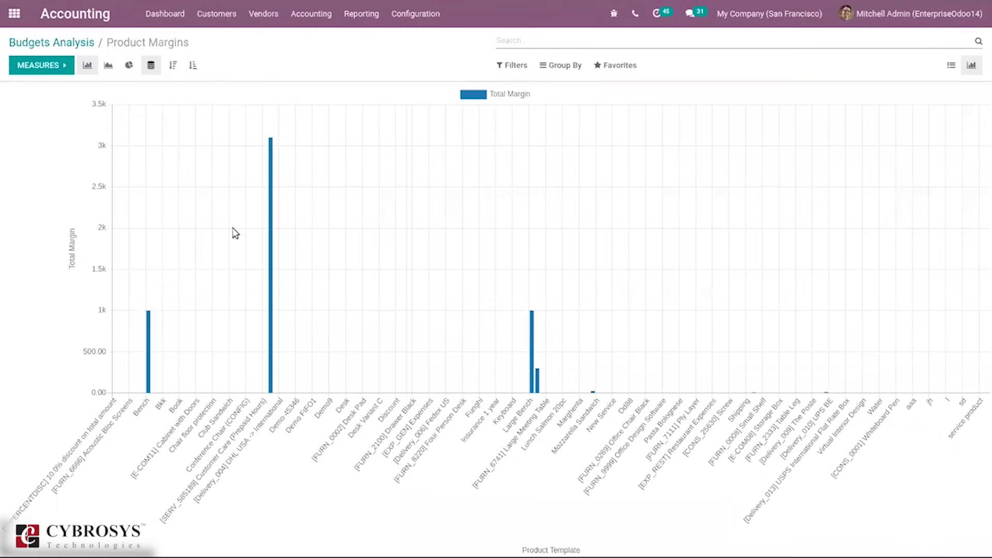
left_click(56, 71)
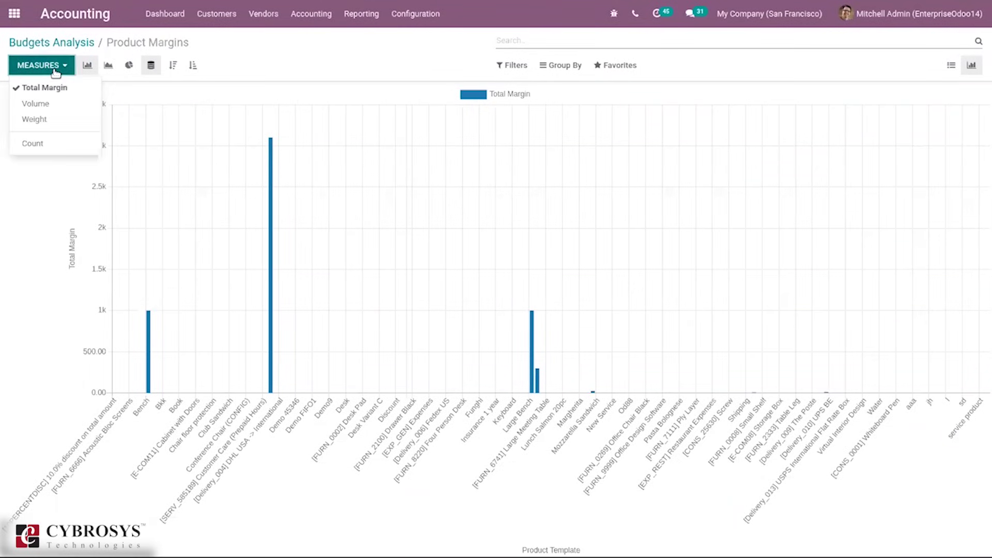
left_click(53, 105)
left_click(50, 120)
left_click(53, 146)
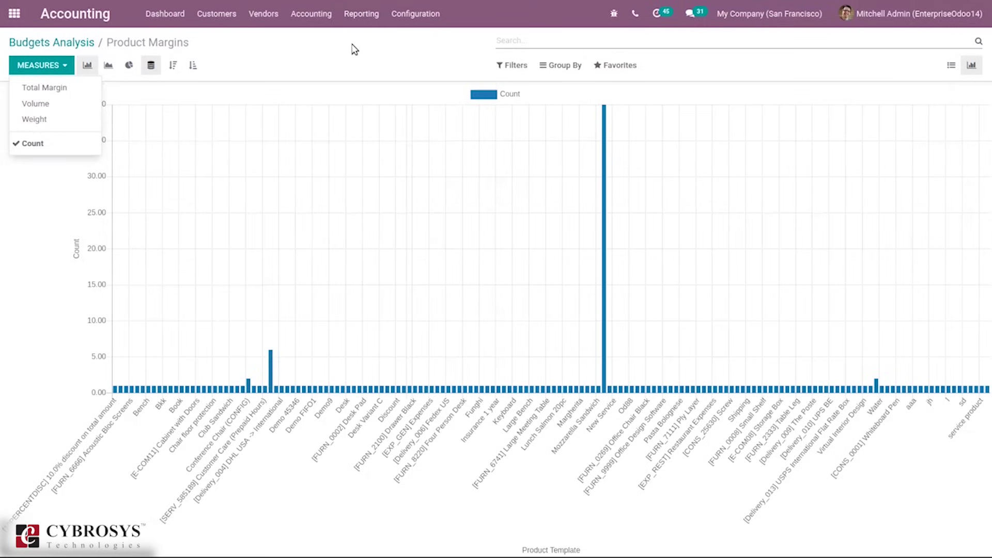
Leave the Product Margins report and return to the Accounting Dashboard.
left_click(81, 45)
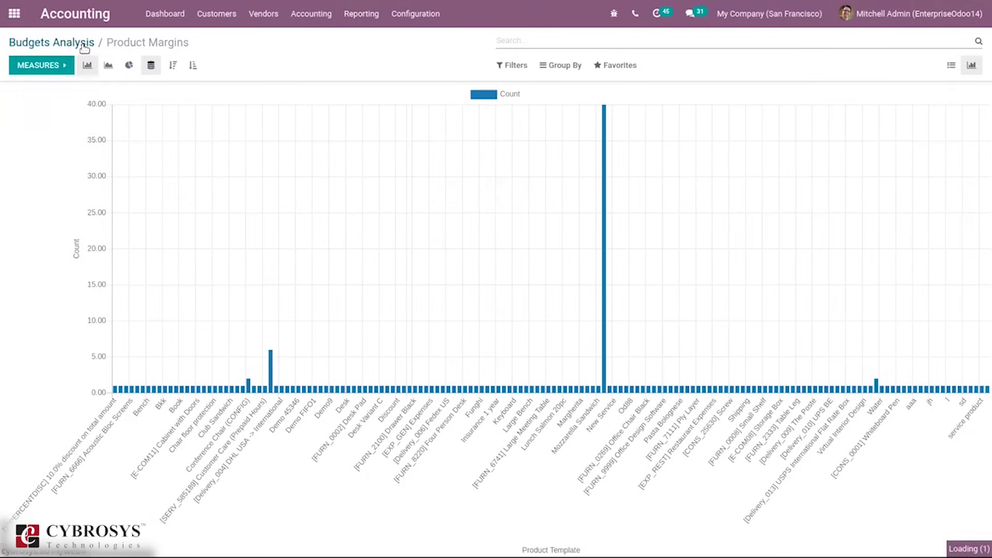
left_click(372, 10)
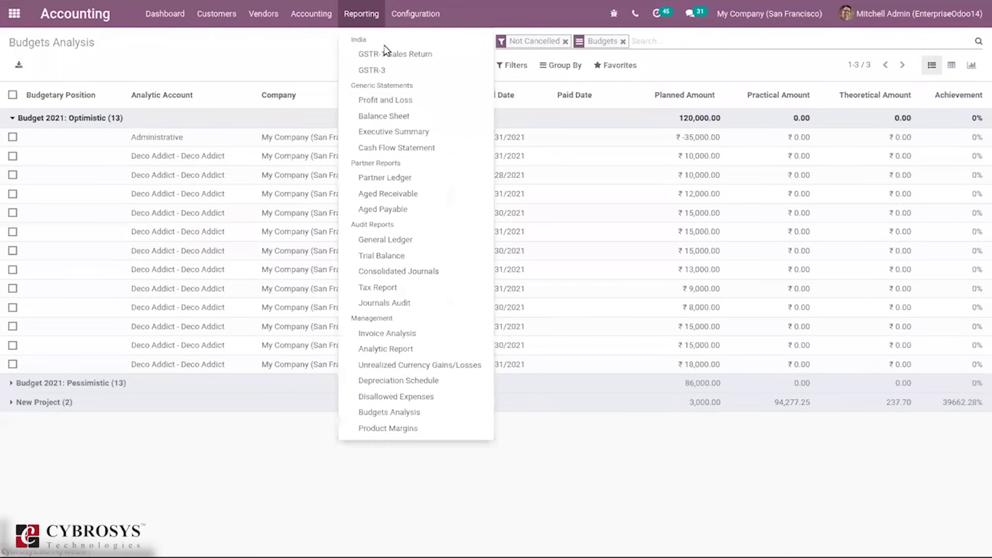
left_click(423, 460)
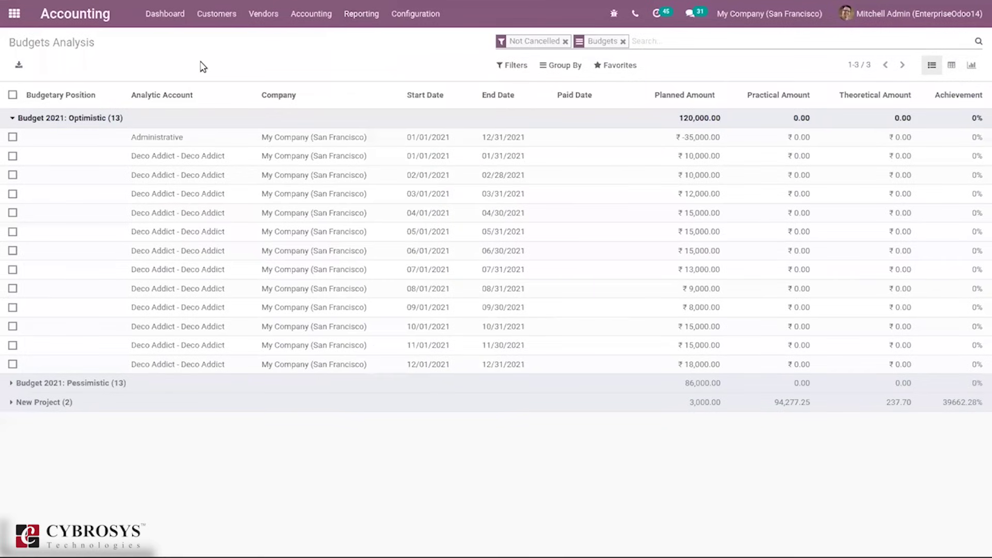
left_click(432, 22)
left_click(290, 44)
left_click(244, 18)
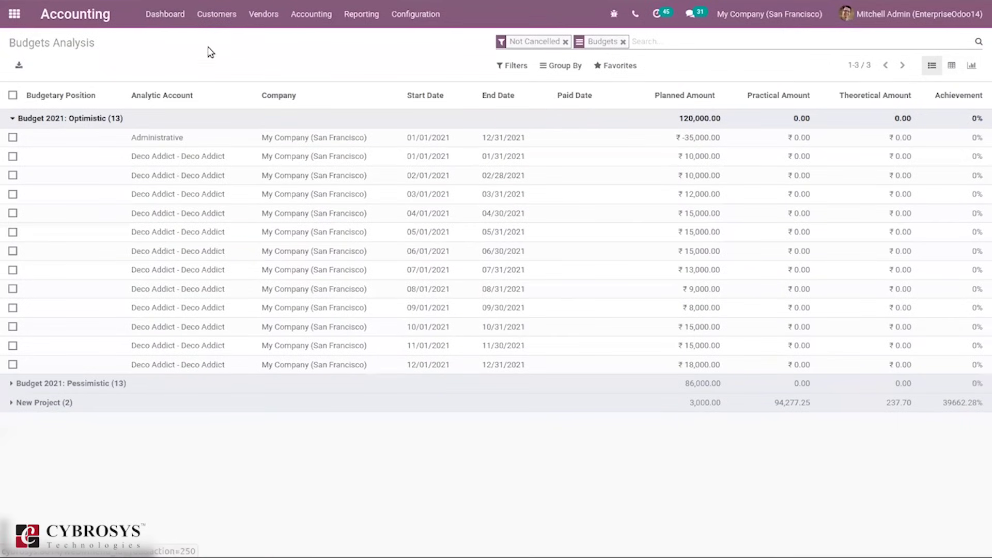
left_click(162, 17)
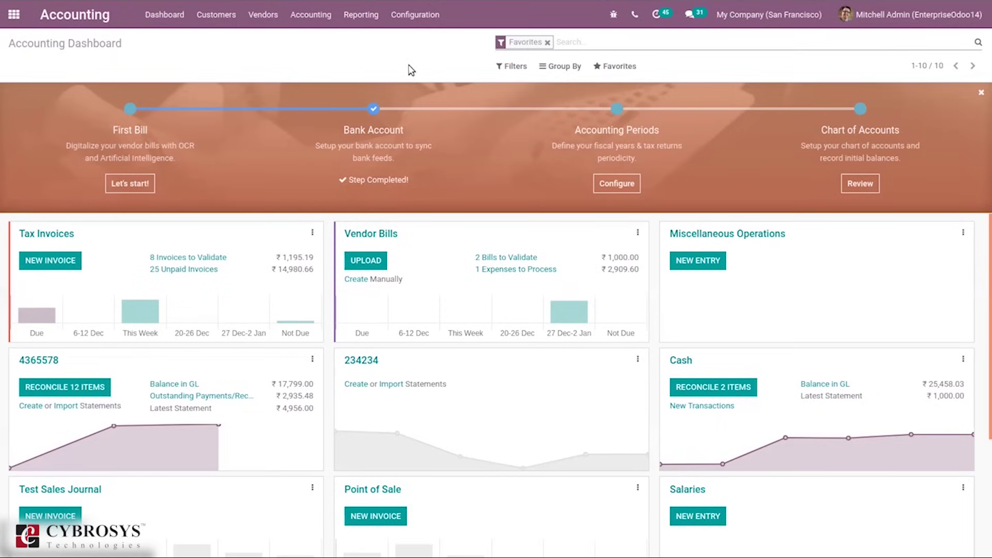